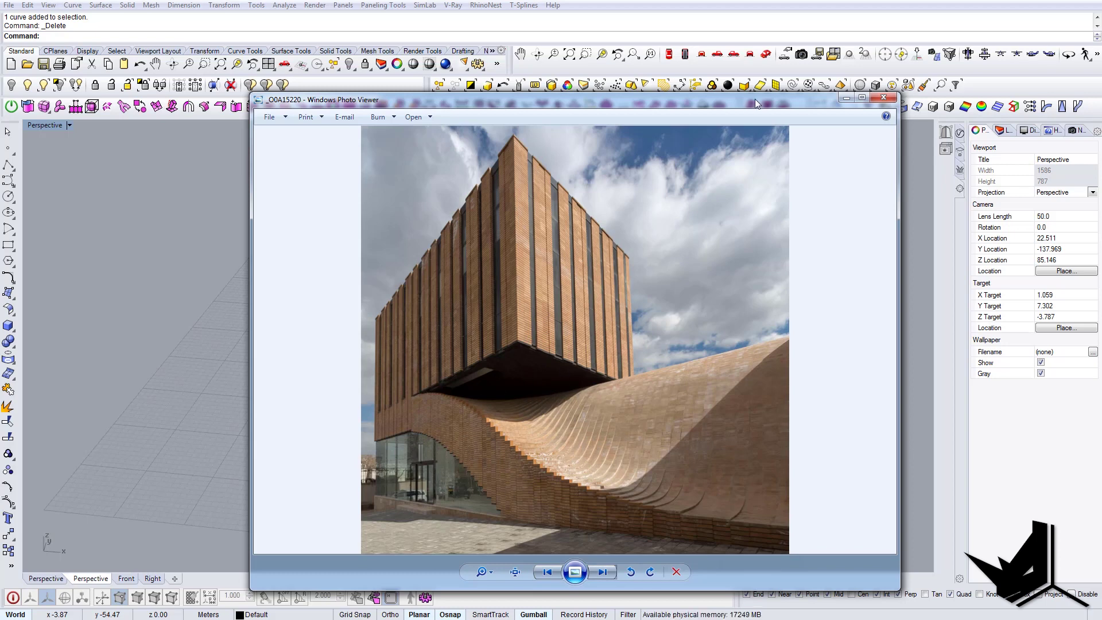
# Hide the reference photo and draw a closed polyline rectangle measuring 7 by 21 m on the ground plane
pyautogui.click(846, 98)
pyautogui.moveTo(482, 349); pyautogui.dragTo(366, 353, button='right')
pyautogui.write('pl')
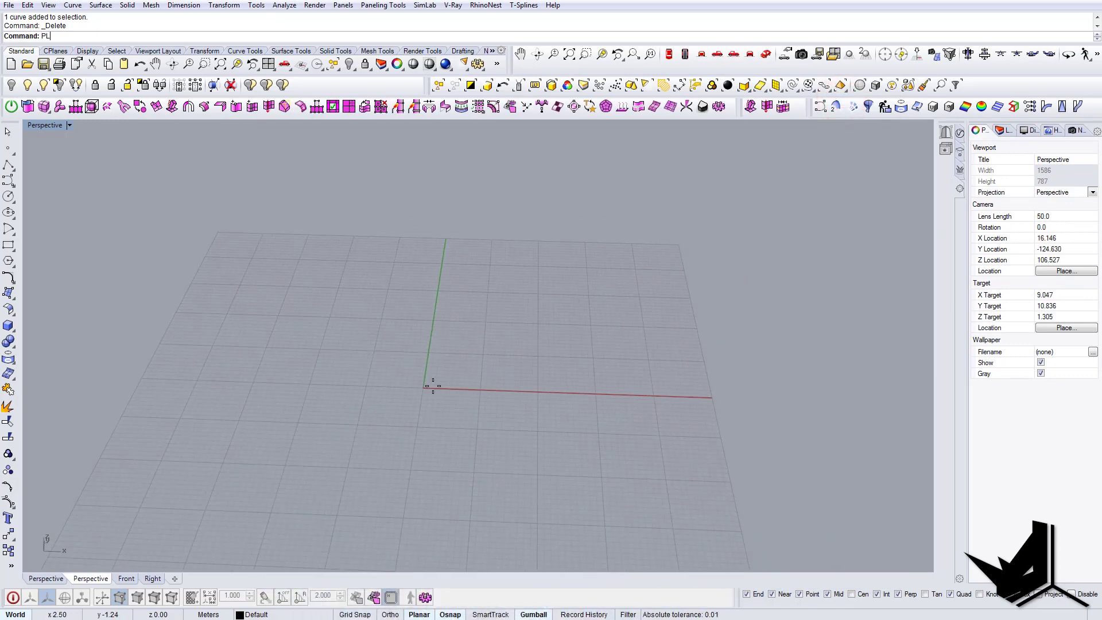
pyautogui.press('Return')
pyautogui.click(374, 340)
pyautogui.press('shift')
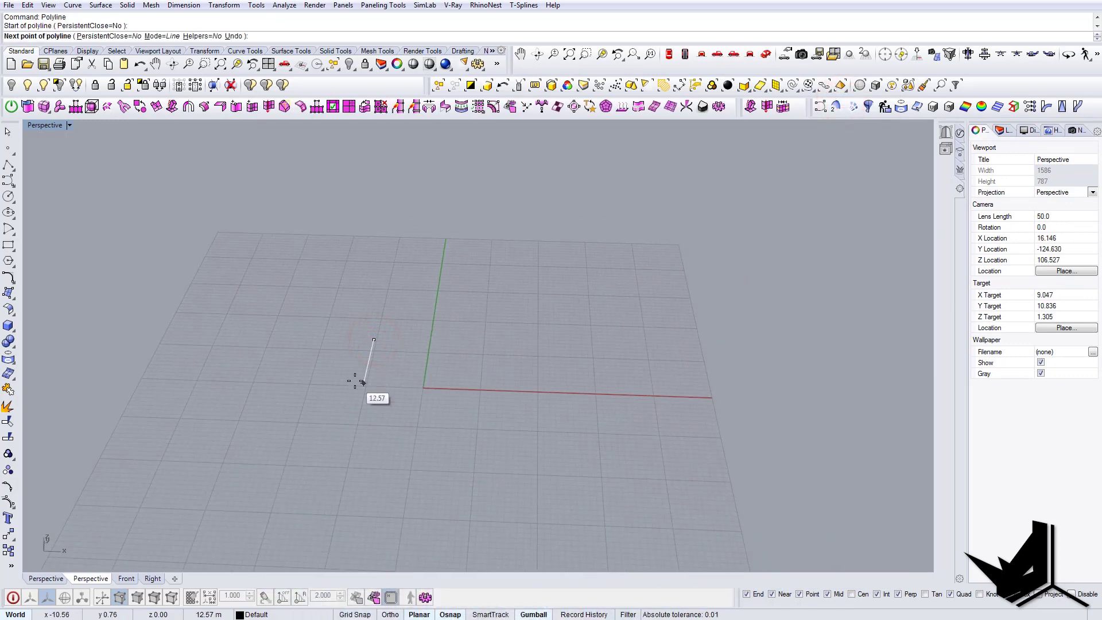
pyautogui.write('7')
pyautogui.press('Return')
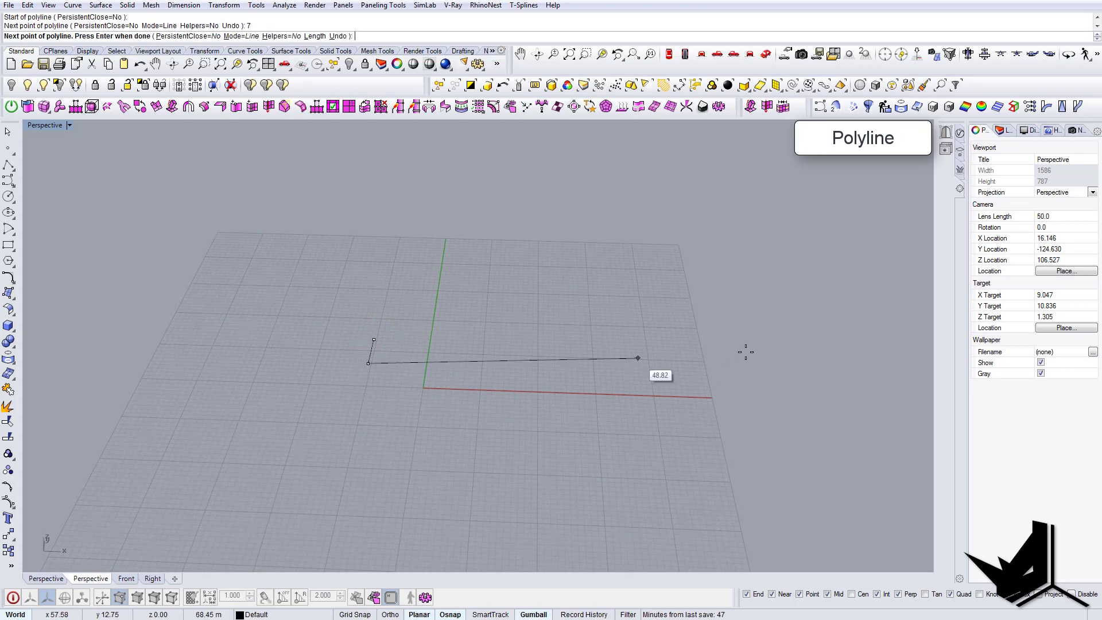
pyautogui.write('21')
pyautogui.press('Return')
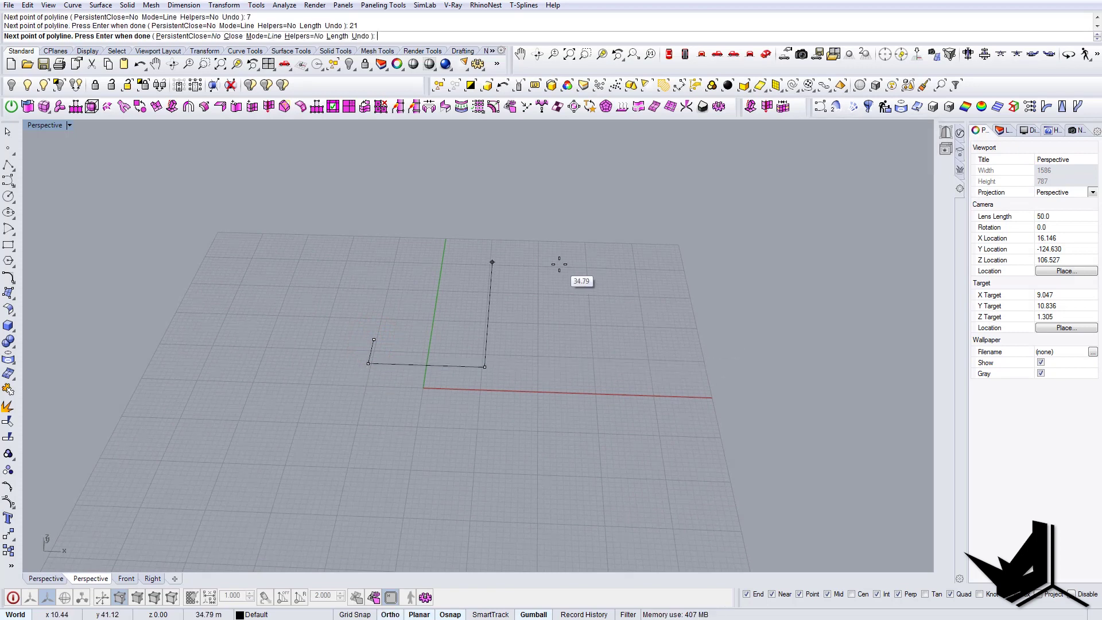
pyautogui.write('7')
pyautogui.press('Return')
pyautogui.write('c')
pyautogui.press('Return')
pyautogui.moveTo(499, 278); pyautogui.dragTo(470, 375)
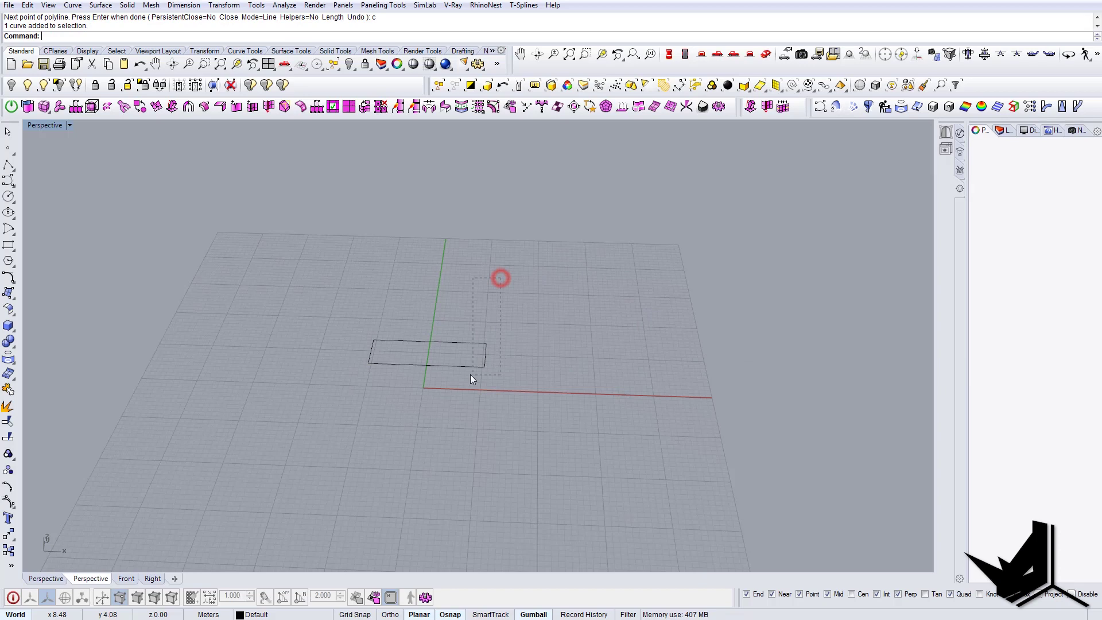
# Create a smooth T-spline plane with two X faces and two Y faces, snapped to the rectangle's opposite corners
pyautogui.keyDown('shift'); pyautogui.moveTo(407, 361); pyautogui.dragTo(403, 363, button='right'); pyautogui.keyUp('shift')
pyautogui.click(50, 138)
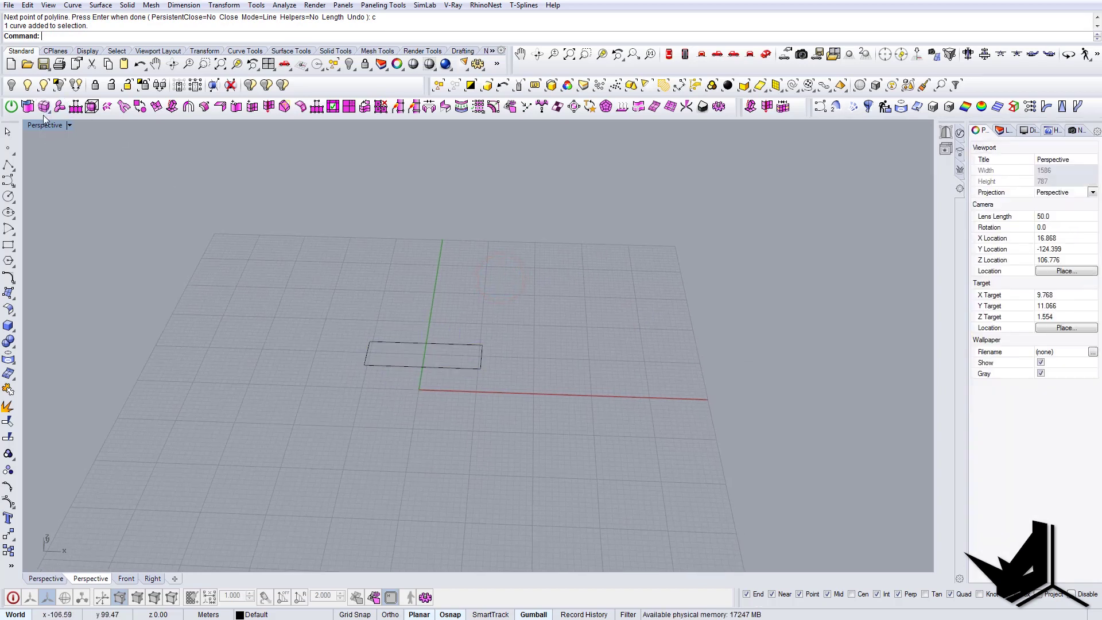
pyautogui.click(48, 113)
pyautogui.click(59, 128)
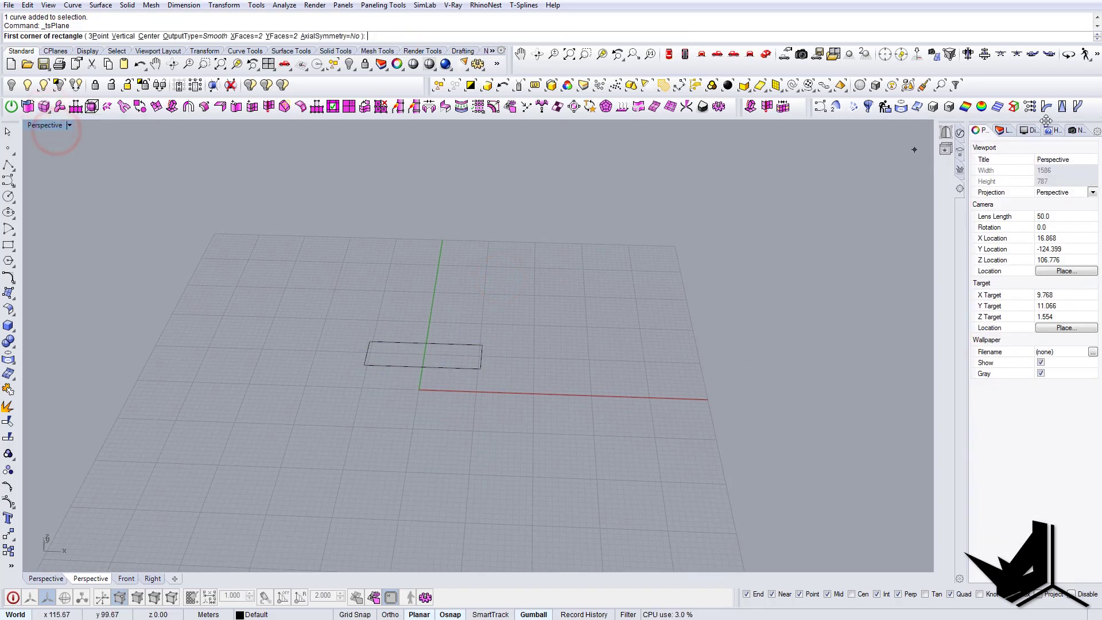
pyautogui.scroll(4, 394, 381)
pyautogui.click(349, 308)
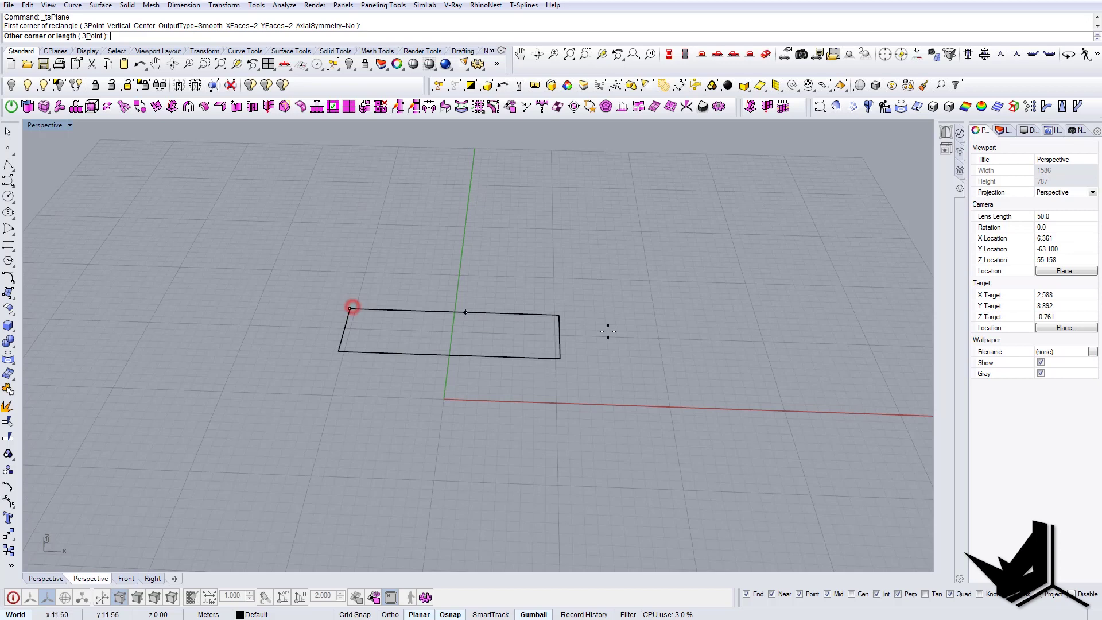
pyautogui.click(562, 359)
# Move the T-spline plane along the X axis until it is clear of the rectangle curve
pyautogui.moveTo(445, 334); pyautogui.dragTo(416, 354, button='right')
pyautogui.click(443, 333)
pyautogui.keyDown('shift'); pyautogui.moveTo(490, 336); pyautogui.dragTo(391, 329, button='right'); pyautogui.keyUp('shift')
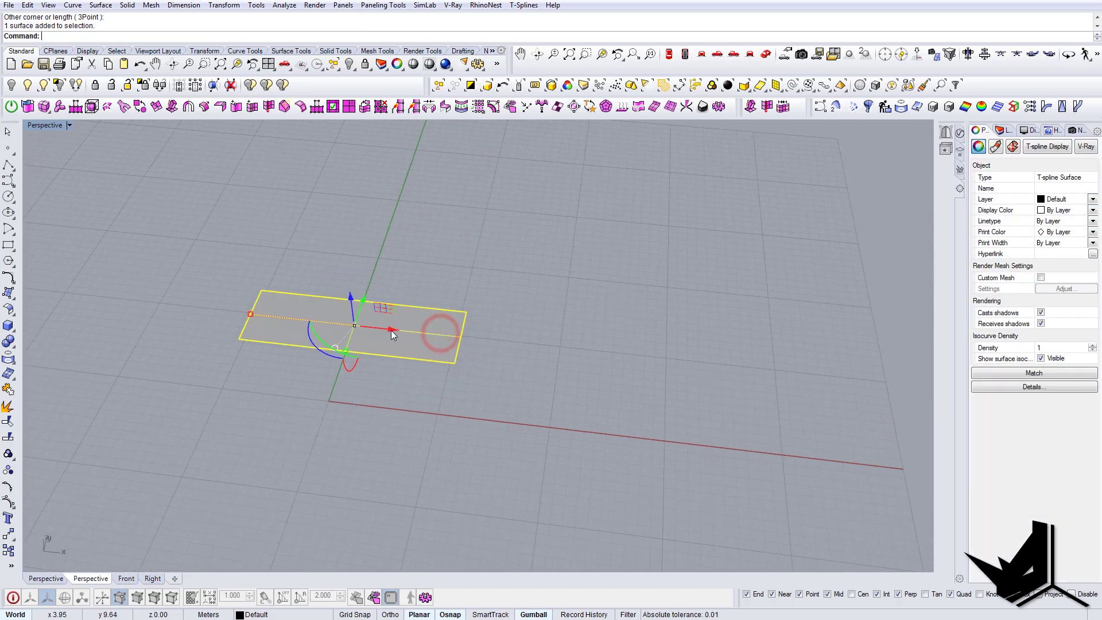
pyautogui.moveTo(391, 330); pyautogui.dragTo(674, 370)
pyautogui.press('Escape')
# Turn on T-Splines editing for the moved plane and set the viewport to Wireframe display
pyautogui.keyDown('shift'); pyautogui.moveTo(674, 370); pyautogui.dragTo(481, 382, button='right'); pyautogui.keyUp('shift')
pyautogui.click(450, 367)
pyautogui.keyDown('shift'); pyautogui.moveTo(371, 343); pyautogui.dragTo(411, 343, button='right'); pyautogui.keyUp('shift')
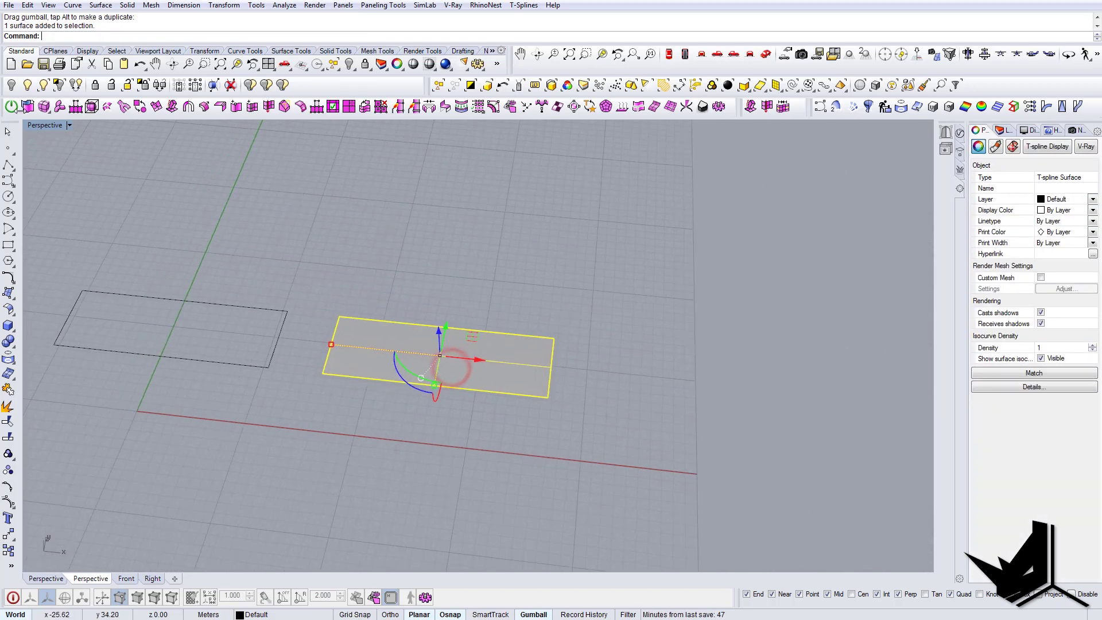
pyautogui.click(30, 597)
pyautogui.moveTo(198, 516); pyautogui.dragTo(448, 432, button='right')
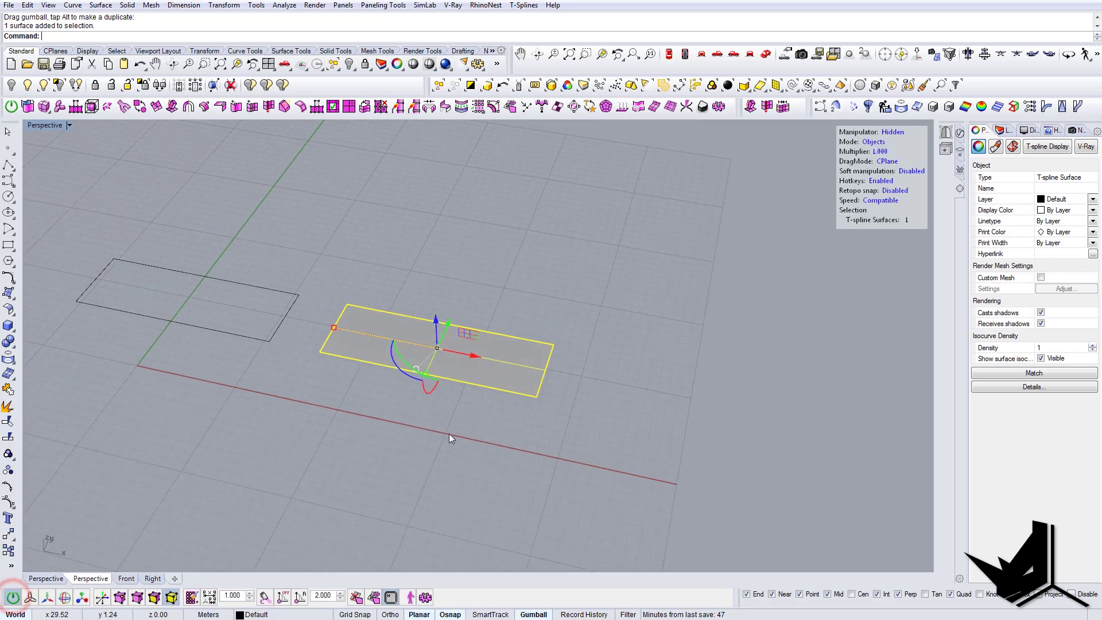
pyautogui.click(449, 433)
pyautogui.click(422, 346)
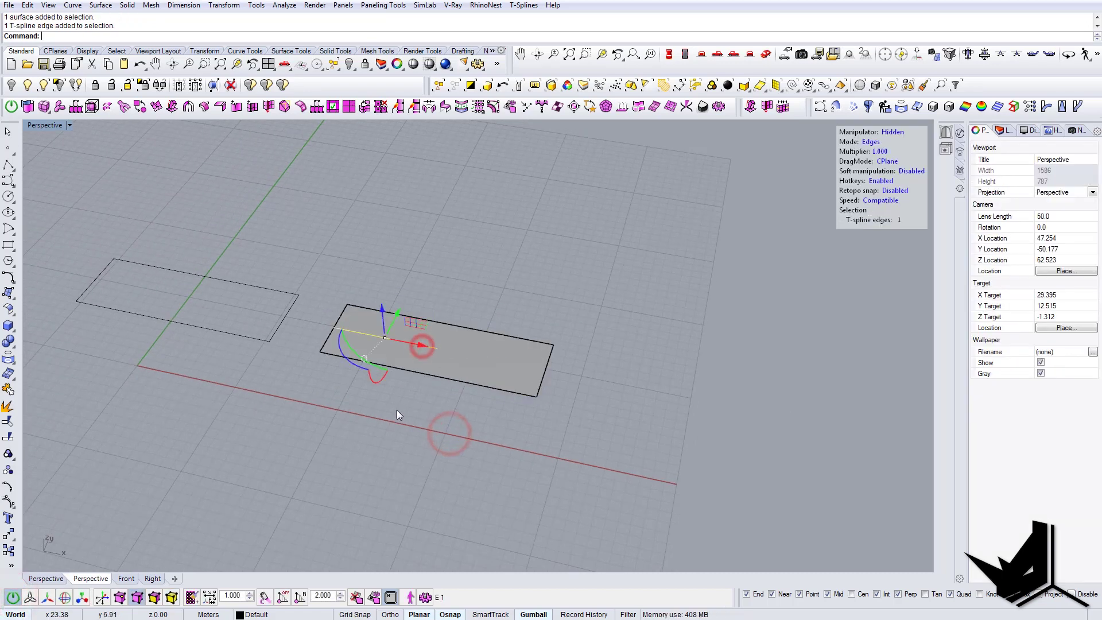
pyautogui.click(69, 125)
pyautogui.click(65, 155)
# Extrude the two edges of the plane's front long side slightly outward along Y and toggle the T-spline's smooth display
pyautogui.moveTo(551, 283); pyautogui.dragTo(519, 318, button='right')
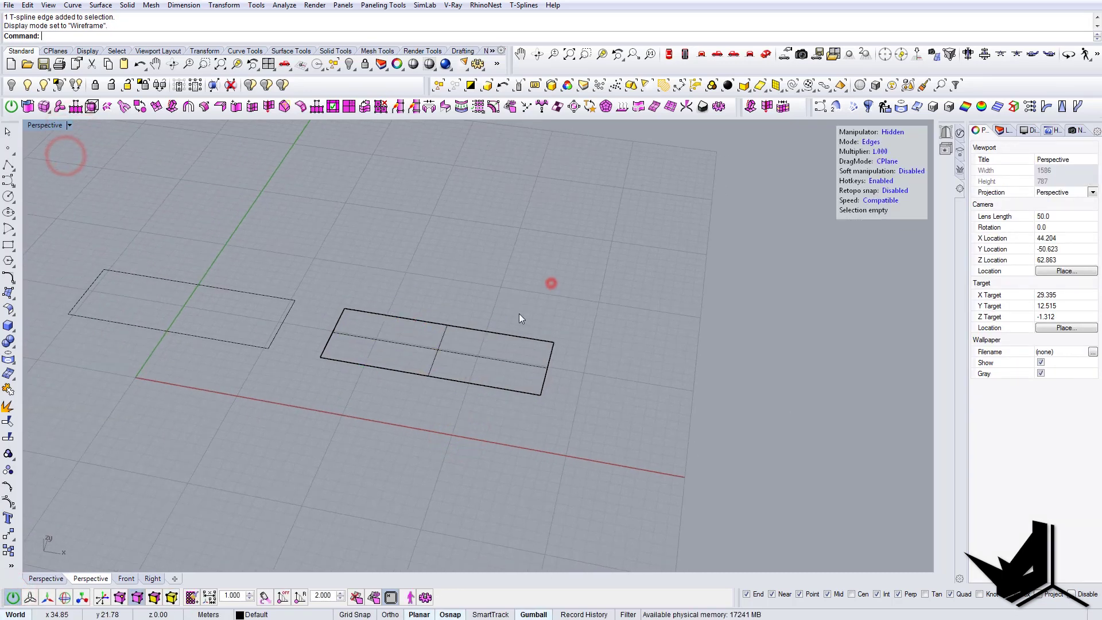
pyautogui.click(414, 376)
pyautogui.keyDown('shift'); pyautogui.click(452, 384); pyautogui.keyUp('shift')
pyautogui.moveTo(478, 411); pyautogui.dragTo(225, 146, button='right')
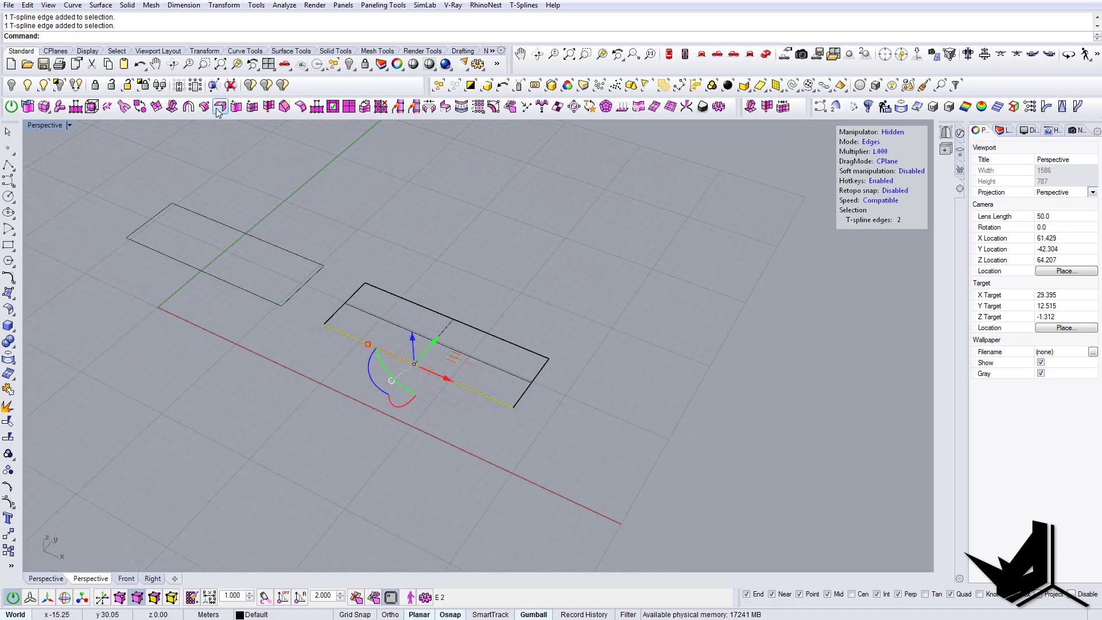
pyautogui.click(157, 107)
pyautogui.moveTo(509, 337); pyautogui.dragTo(443, 345, button='right')
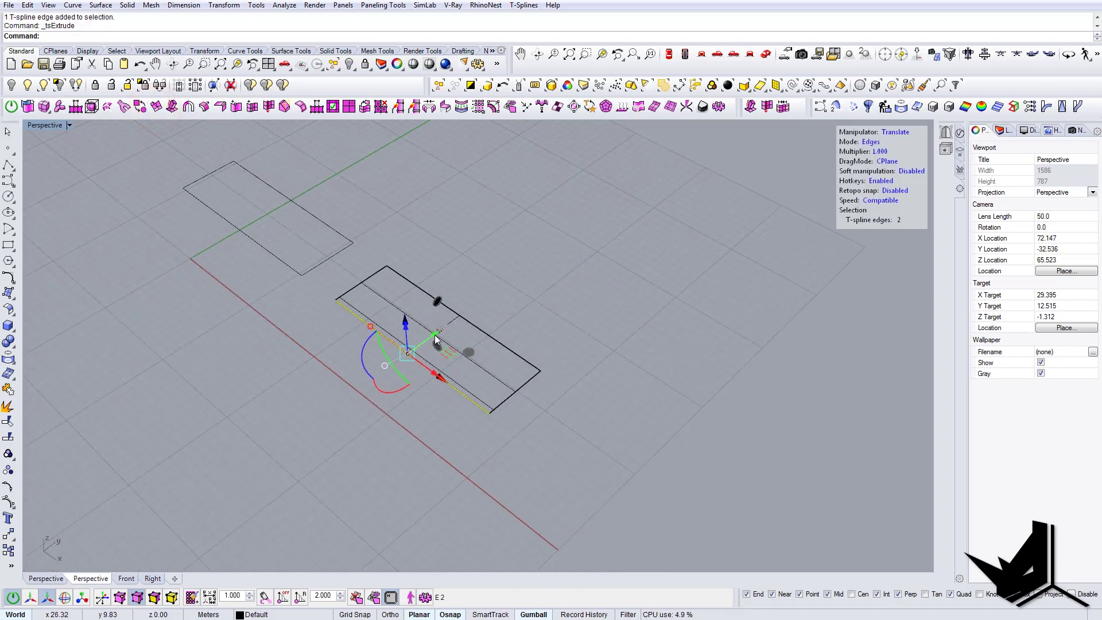
pyautogui.moveTo(435, 336); pyautogui.dragTo(424, 342)
pyautogui.press('d')
# Extrude the two edges of the plane's back long side slightly outward along Y
pyautogui.moveTo(501, 322); pyautogui.dragTo(481, 323, button='right')
pyautogui.scroll(2, 481, 324)
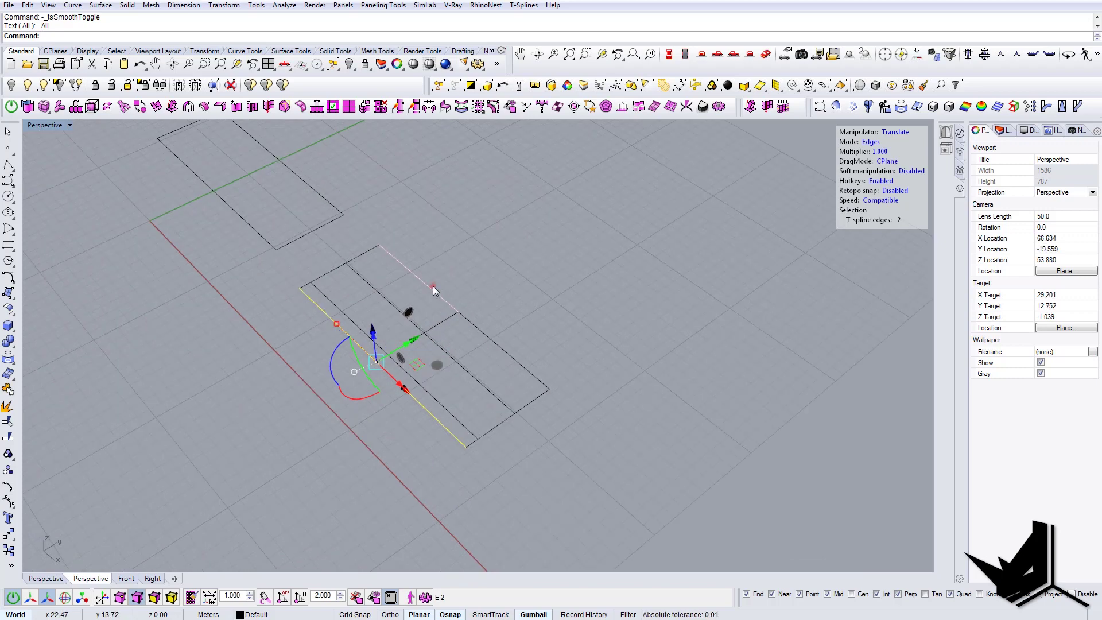
pyautogui.doubleClick(433, 285)
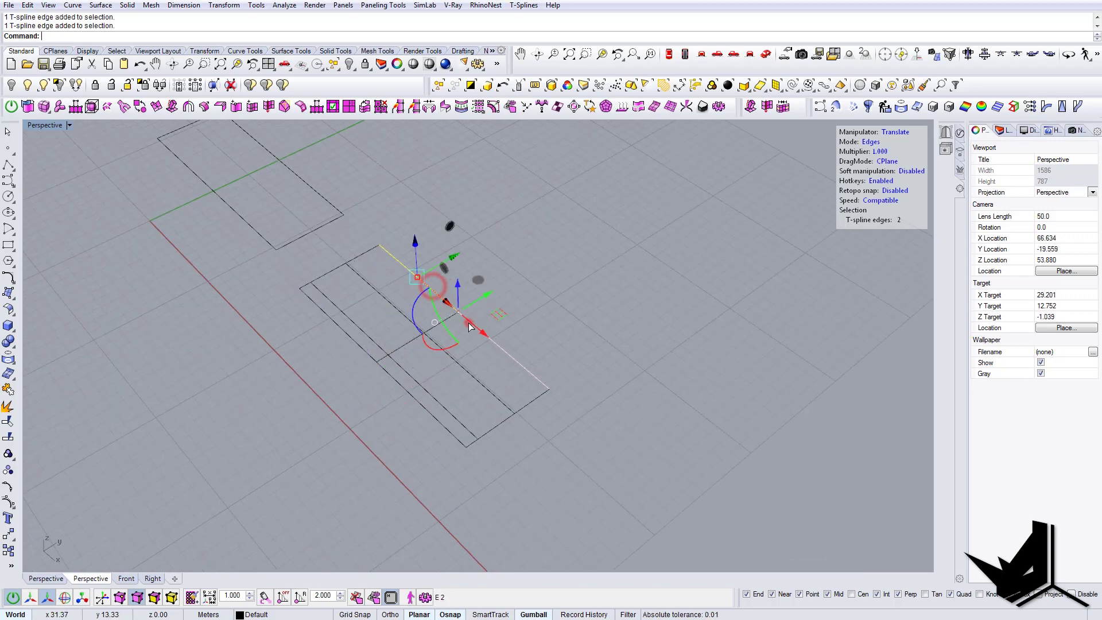
pyautogui.click(151, 109)
pyautogui.moveTo(493, 295); pyautogui.dragTo(503, 290)
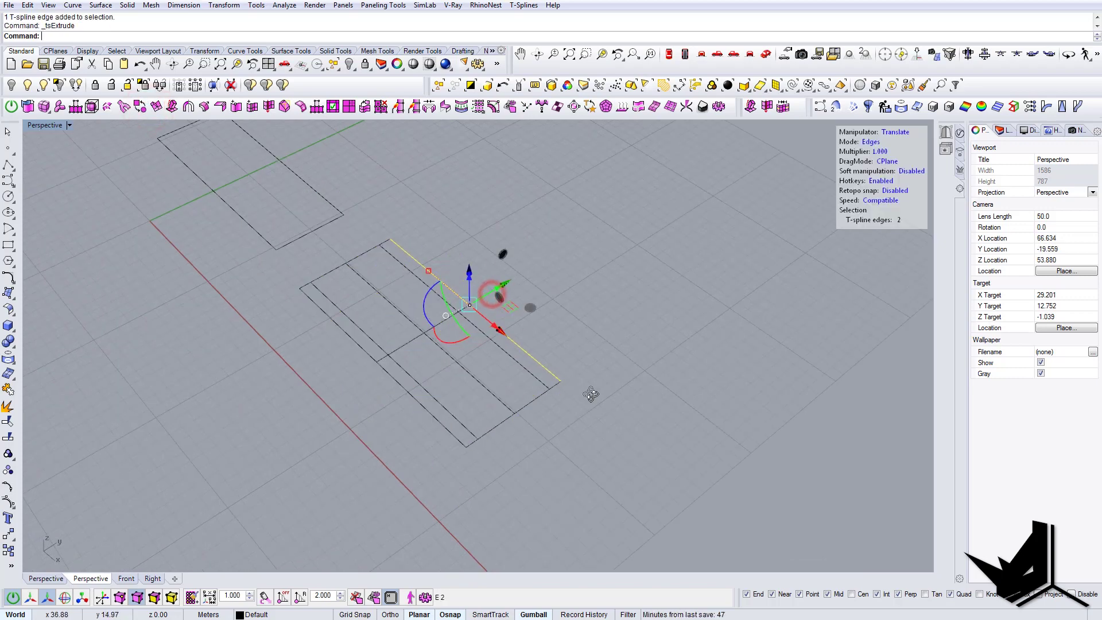
# Extrude the four edges on the short side farthest from the rectangle curve slightly outward along X
pyautogui.moveTo(591, 394); pyautogui.dragTo(631, 419, button='right')
pyautogui.moveTo(558, 295); pyautogui.dragTo(616, 441)
pyautogui.moveTo(616, 445); pyautogui.dragTo(645, 457, button='right')
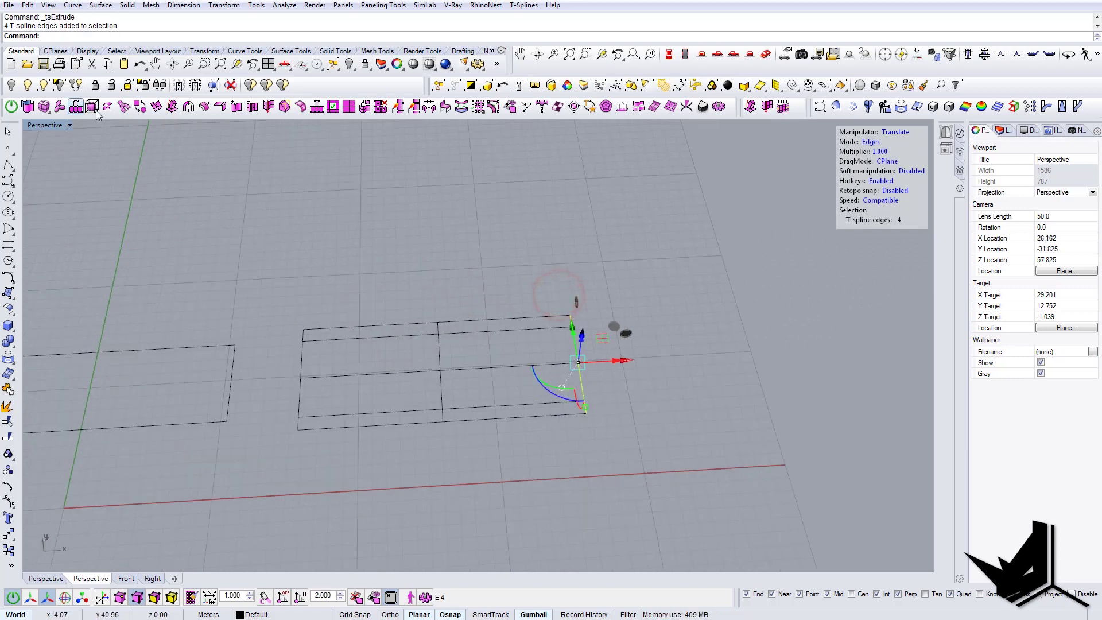
pyautogui.click(156, 108)
pyautogui.moveTo(607, 362); pyautogui.dragTo(622, 360)
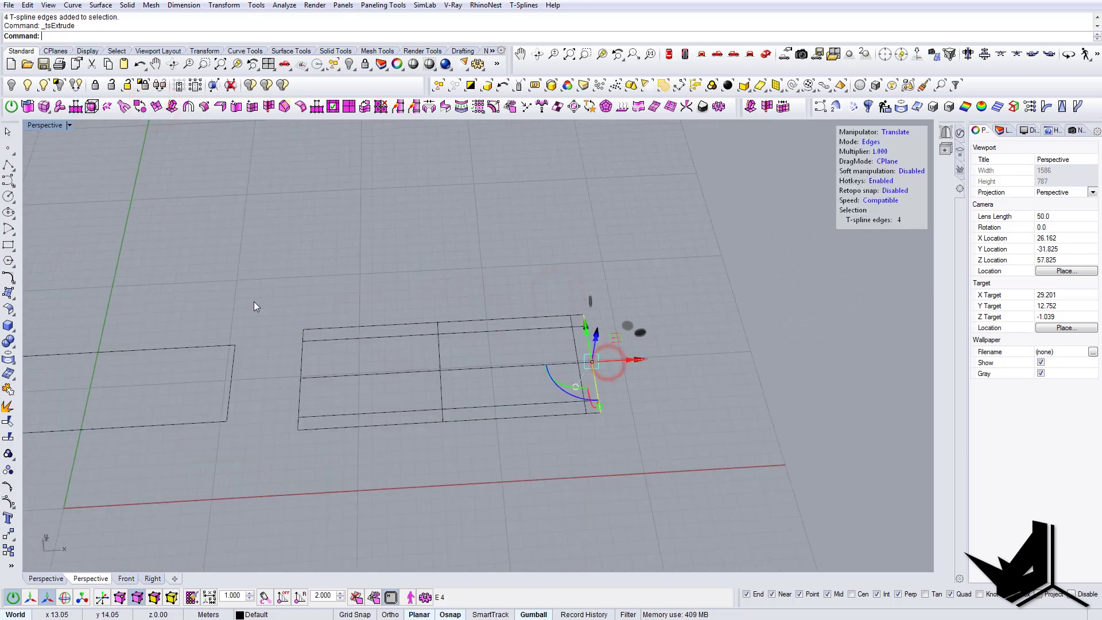
# Extrude the four edges on the short side facing the rectangle curve slightly outward along X
pyautogui.moveTo(244, 299); pyautogui.dragTo(335, 437)
pyautogui.moveTo(336, 427); pyautogui.dragTo(232, 221, button='right')
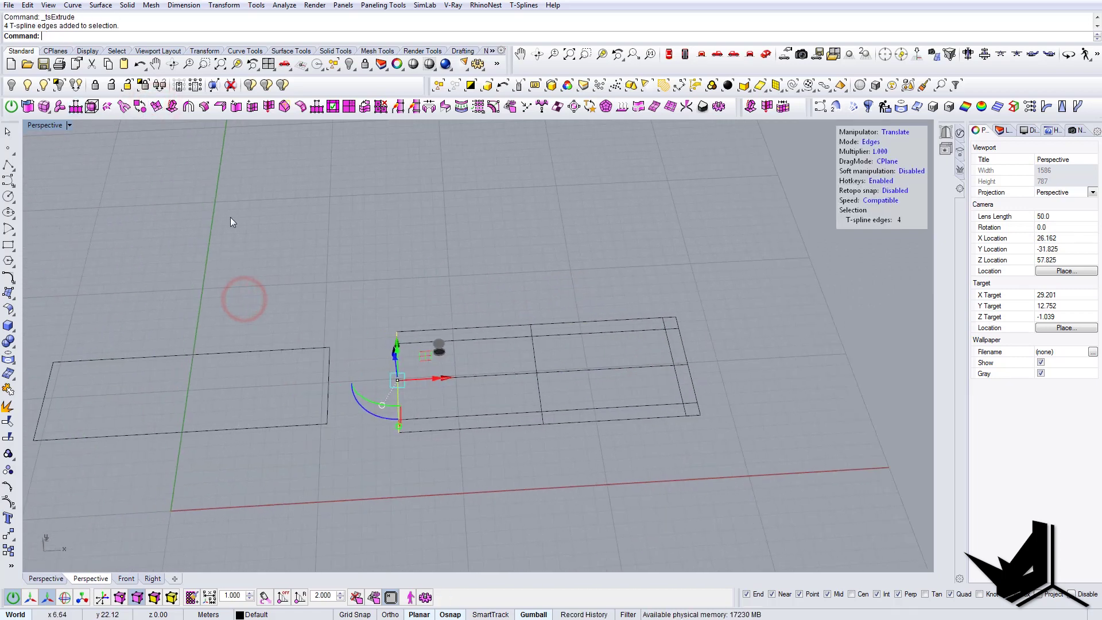
pyautogui.click(157, 107)
pyautogui.moveTo(442, 380); pyautogui.dragTo(428, 378)
pyautogui.click(505, 443)
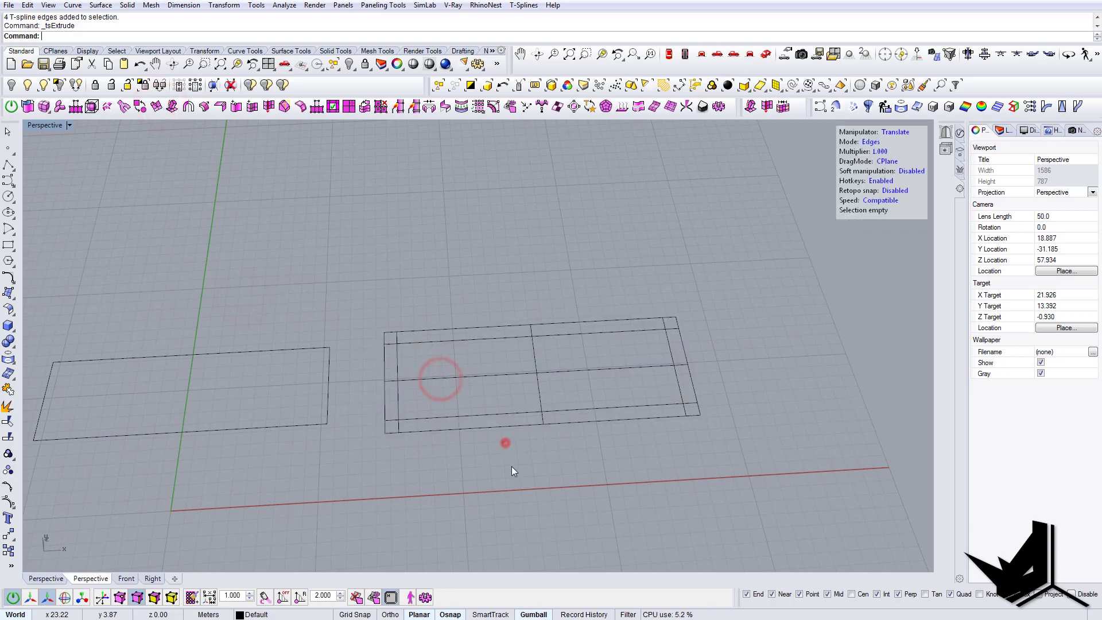
# Select all 25 vertices of the T-spline surface and remove their creases
pyautogui.moveTo(513, 471); pyautogui.dragTo(402, 367, button='right')
pyautogui.moveTo(356, 275); pyautogui.dragTo(356, 274)
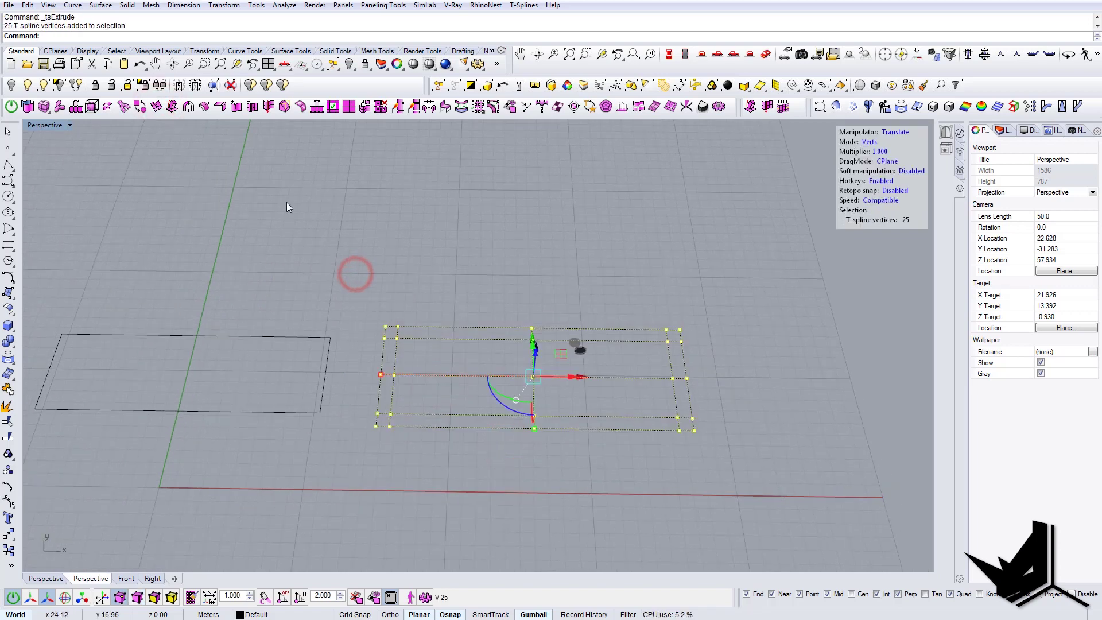
pyautogui.click(220, 108)
pyautogui.moveTo(474, 360); pyautogui.dragTo(433, 392, button='right')
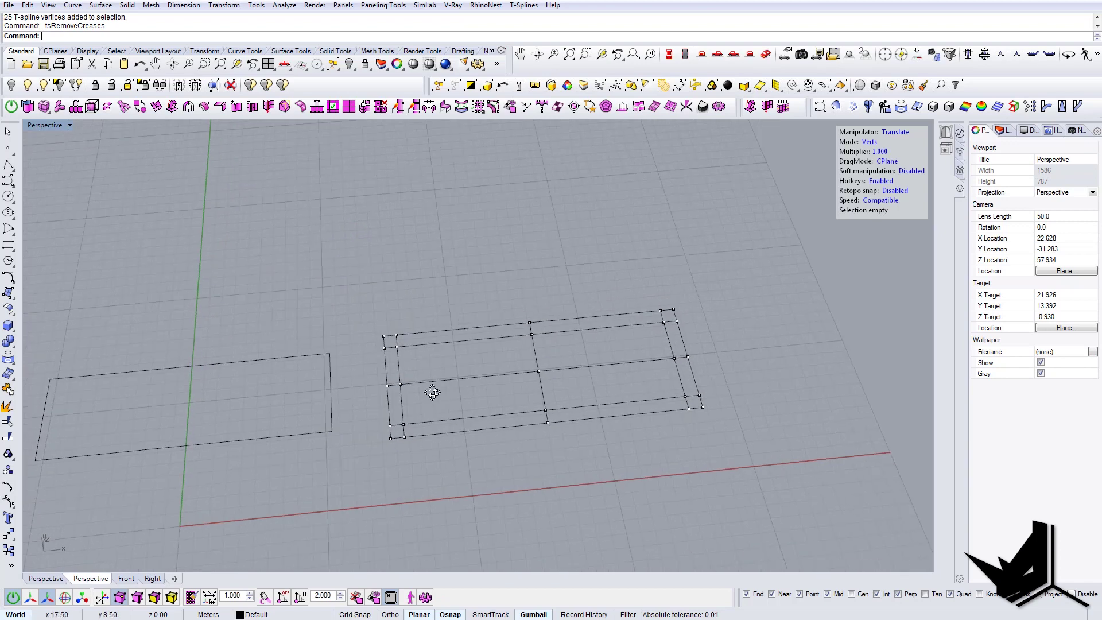
# Delete the narrow border faces along the short side facing the rectangle curve
pyautogui.moveTo(314, 515); pyautogui.dragTo(338, 500, button='right')
pyautogui.press('d')
pyautogui.moveTo(385, 451); pyautogui.dragTo(367, 390)
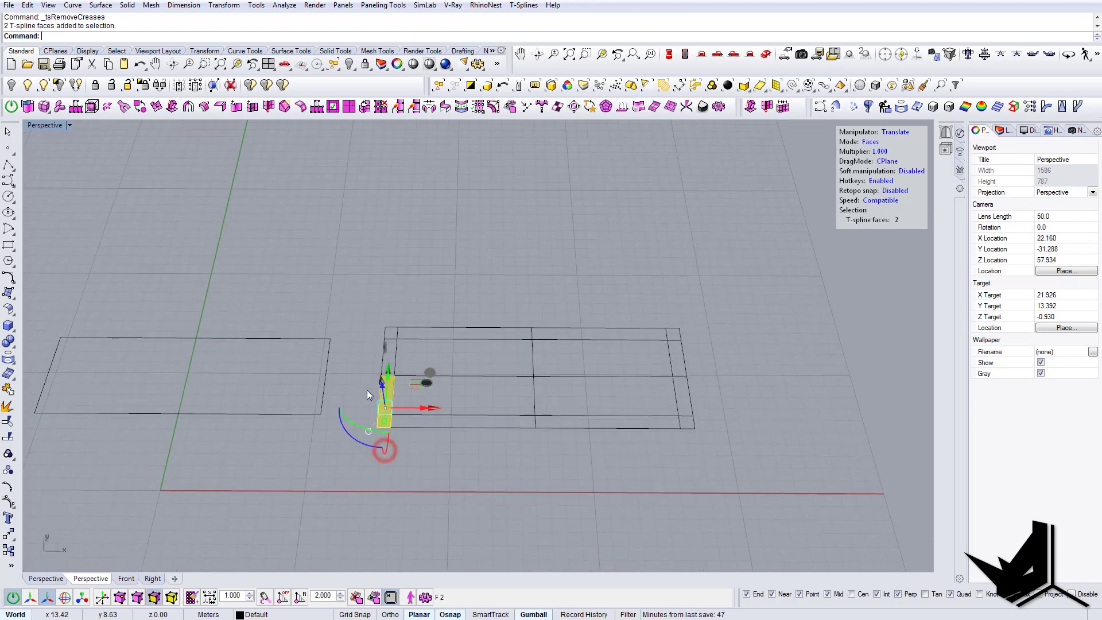
pyautogui.moveTo(367, 390); pyautogui.dragTo(382, 357, button='right')
pyautogui.press('Delete')
pyautogui.click(389, 355)
pyautogui.press('Delete')
pyautogui.click(383, 335)
pyautogui.press('Delete')
# Delete the remaining narrow border faces along the front, far short and back sides of the surface
pyautogui.moveTo(778, 458); pyautogui.dragTo(432, 430)
pyautogui.press('Delete')
pyautogui.moveTo(711, 427); pyautogui.dragTo(701, 401)
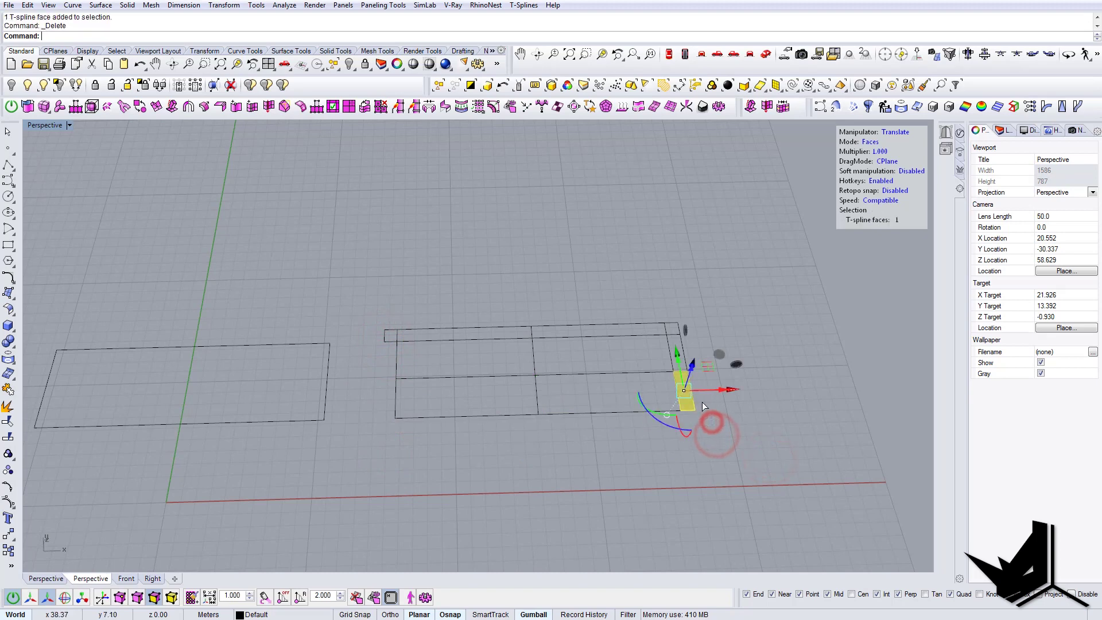
pyautogui.press('Delete')
pyautogui.moveTo(705, 394); pyautogui.dragTo(558, 392, button='right')
pyautogui.click(504, 445)
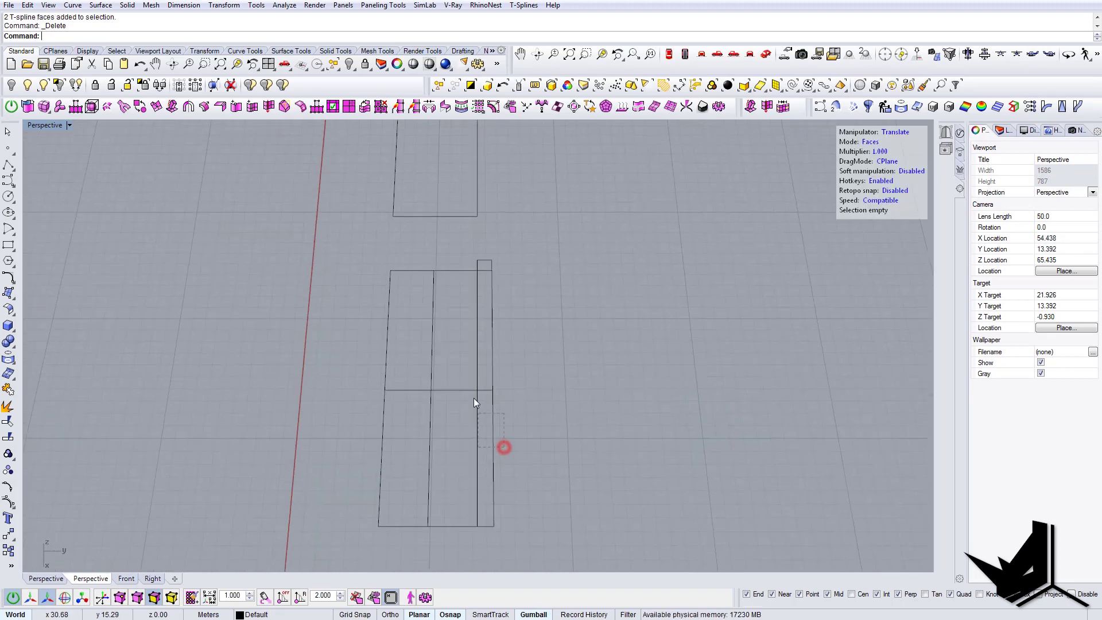
pyautogui.press('Delete')
# Toggle the T-spline surface between box and smooth display, leaving it in smooth display
pyautogui.moveTo(505, 262); pyautogui.dragTo(746, 229, button='right')
pyautogui.press('b')
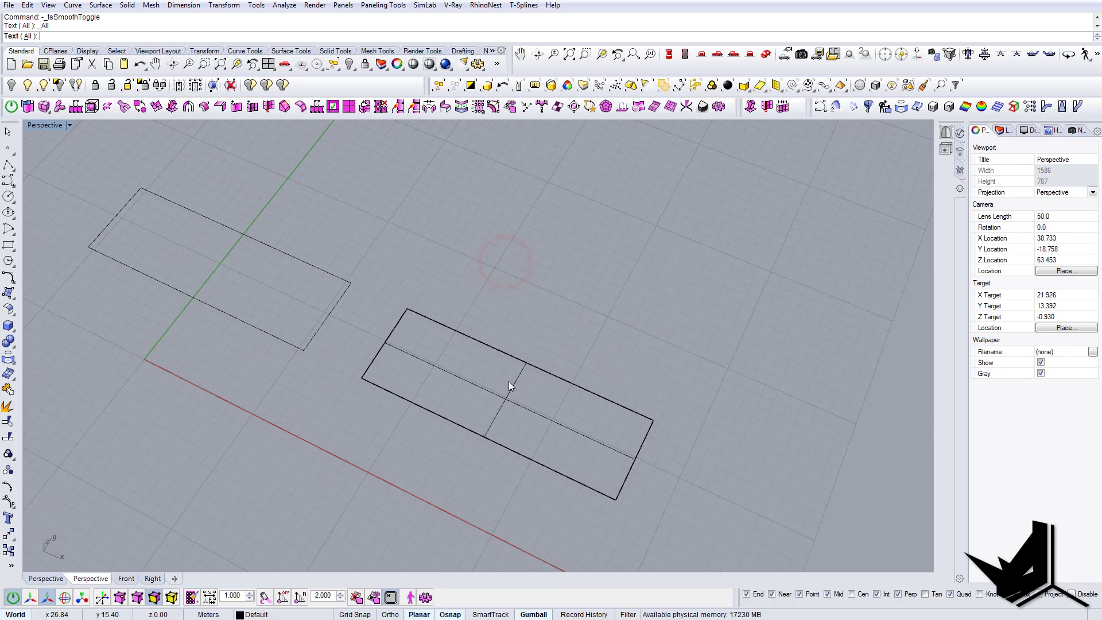
pyautogui.moveTo(401, 394); pyautogui.dragTo(494, 359, button='right')
pyautogui.press('b')
pyautogui.press('b')
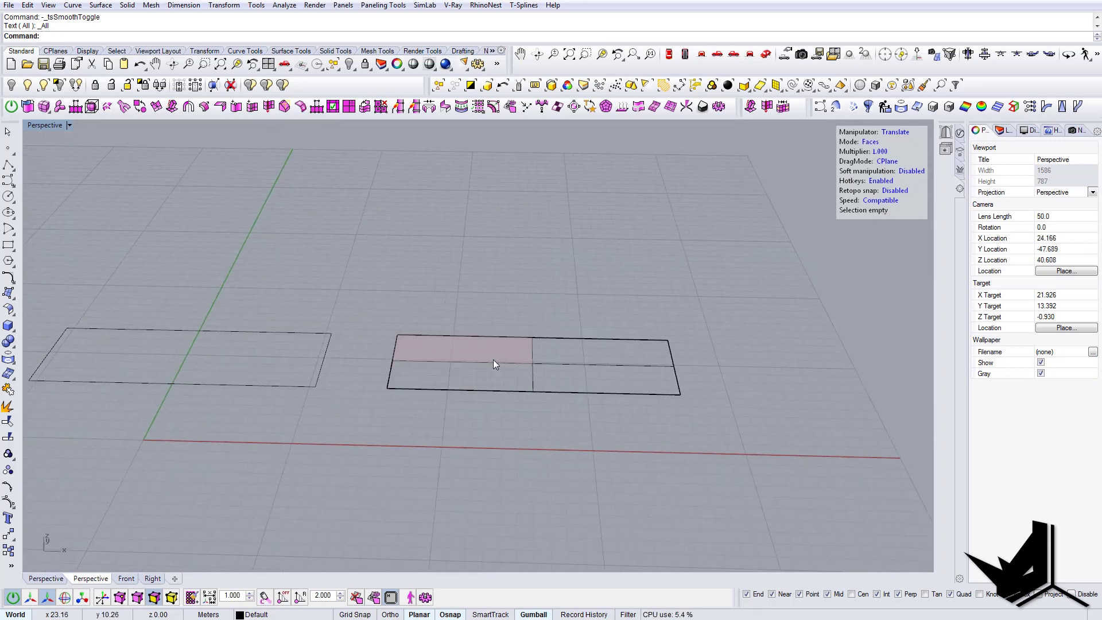
# Set the viewport to Shaded display and turn off T-Splines editing
pyautogui.click(300, 106)
pyautogui.moveTo(563, 364); pyautogui.dragTo(562, 374, button='right')
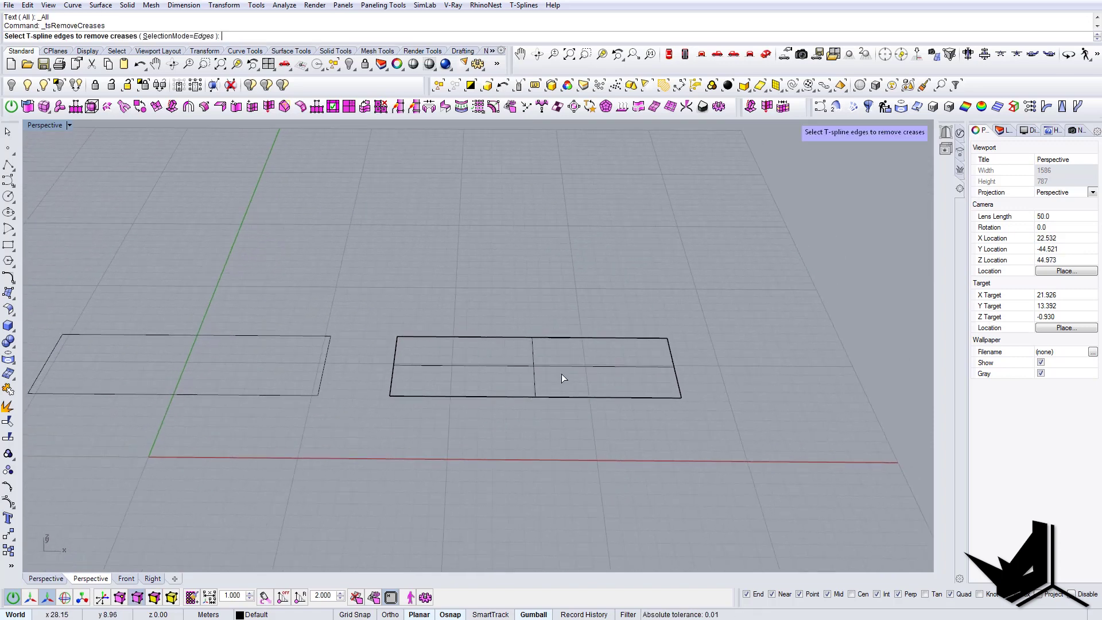
pyautogui.hotkey('ctrl', 'alt', 's')
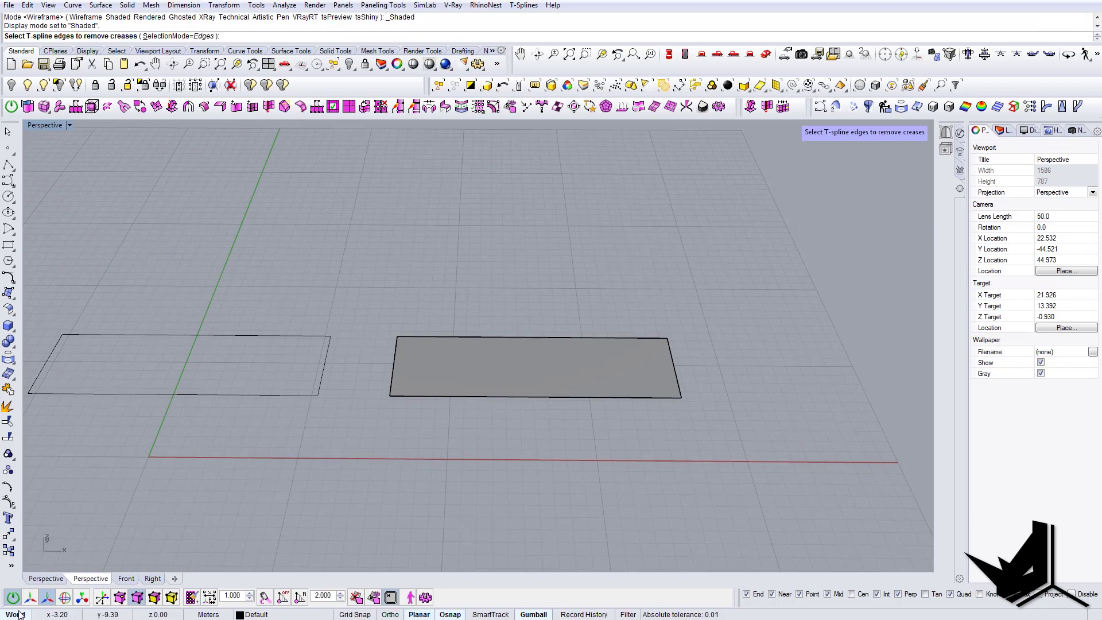
pyautogui.click(17, 600)
# Select the T-spline surface and examine its outline and face division up close
pyautogui.moveTo(668, 362); pyautogui.dragTo(601, 349, button='right')
pyautogui.click(549, 379)
pyautogui.moveTo(549, 379); pyautogui.dragTo(581, 408, button='right')
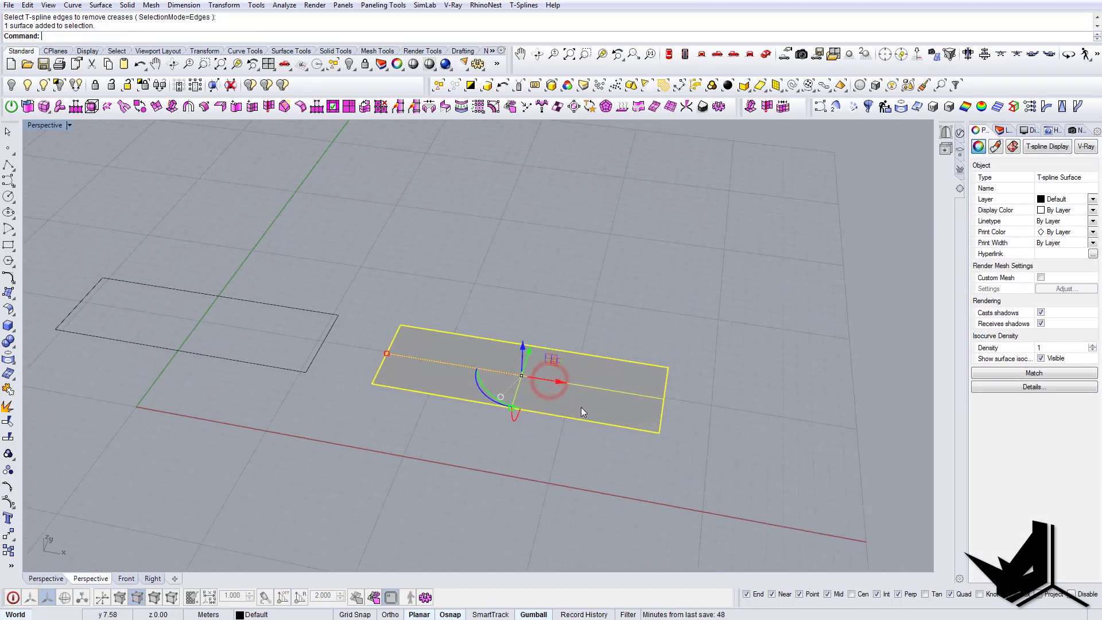
pyautogui.press('Escape')
pyautogui.keyDown('shift'); pyautogui.moveTo(577, 367); pyautogui.dragTo(522, 324, button='right'); pyautogui.keyUp('shift')
pyautogui.click(523, 324)
pyautogui.scroll(3, 533, 335)
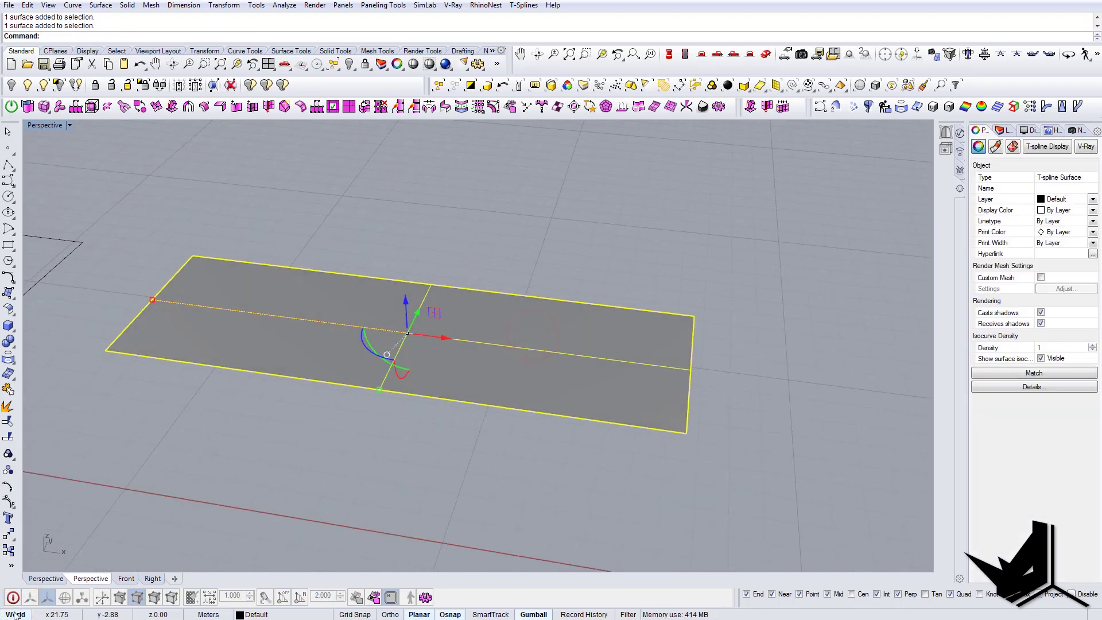
# Try to remove creases from eight of the surface's T-spline edges with T-Splines editing turned on
pyautogui.click(19, 595)
pyautogui.moveTo(468, 388); pyautogui.dragTo(501, 447, button='right')
pyautogui.click(522, 438)
pyautogui.press('a')
pyautogui.press('s')
pyautogui.scroll(-4, 462, 448)
pyautogui.moveTo(506, 475); pyautogui.dragTo(363, 319)
pyautogui.moveTo(516, 329); pyautogui.dragTo(486, 369, button='right')
pyautogui.press('Escape')
pyautogui.write('2')
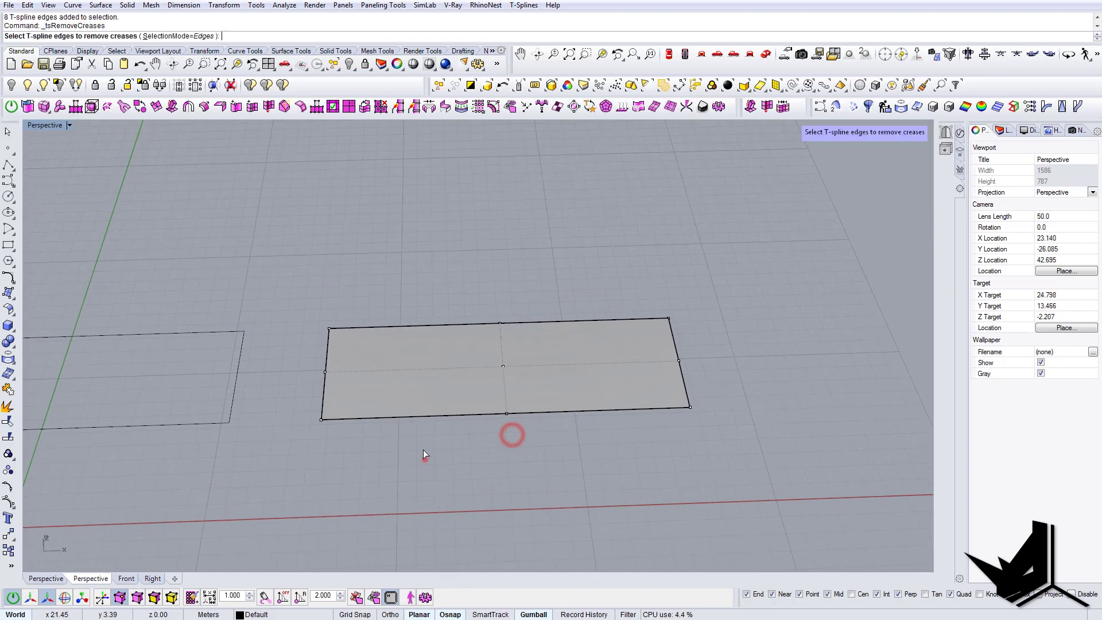
pyautogui.rightClick(424, 457)
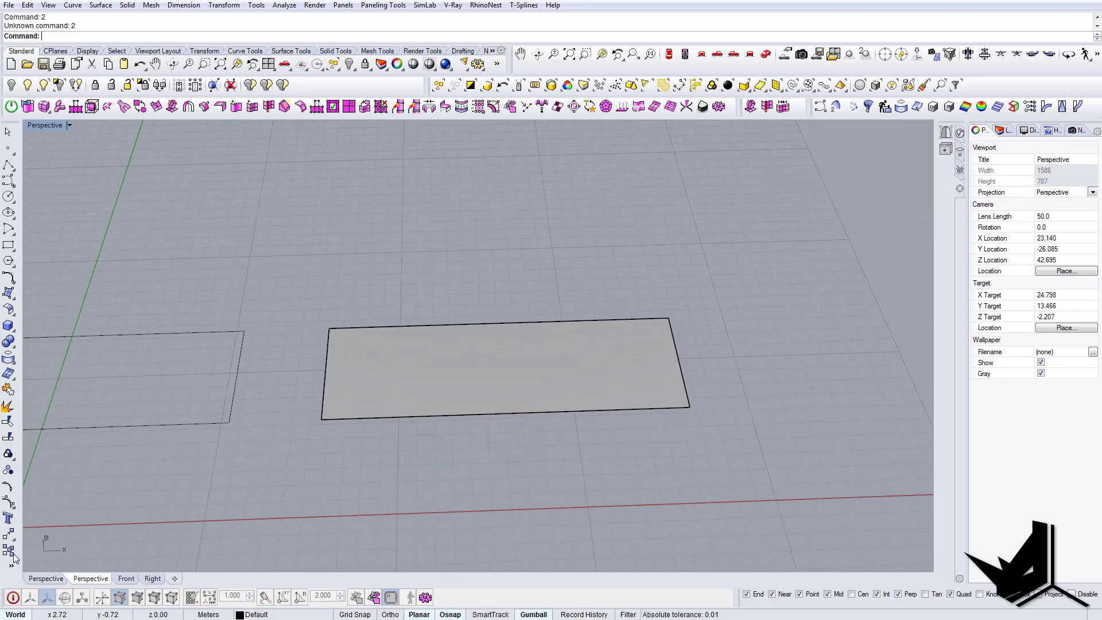
# Turn on T-Splines editing and insert an edge across the near-middle of the surface's left half through its three lengthwise edges
pyautogui.click(13, 598)
pyautogui.click(406, 381)
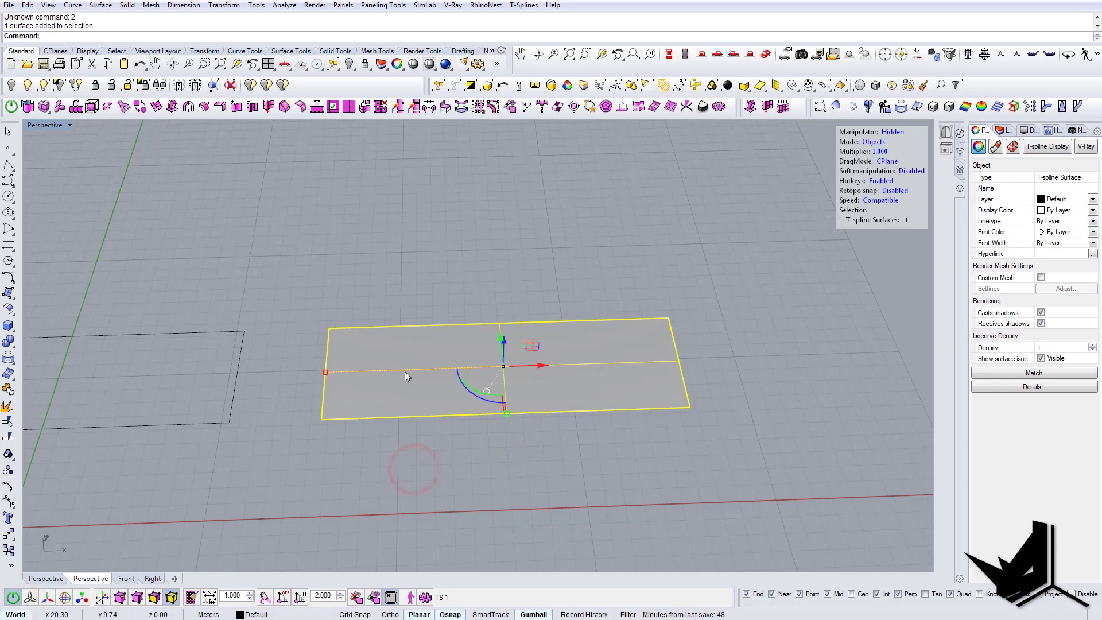
pyautogui.click(140, 596)
pyautogui.moveTo(458, 455); pyautogui.dragTo(405, 258)
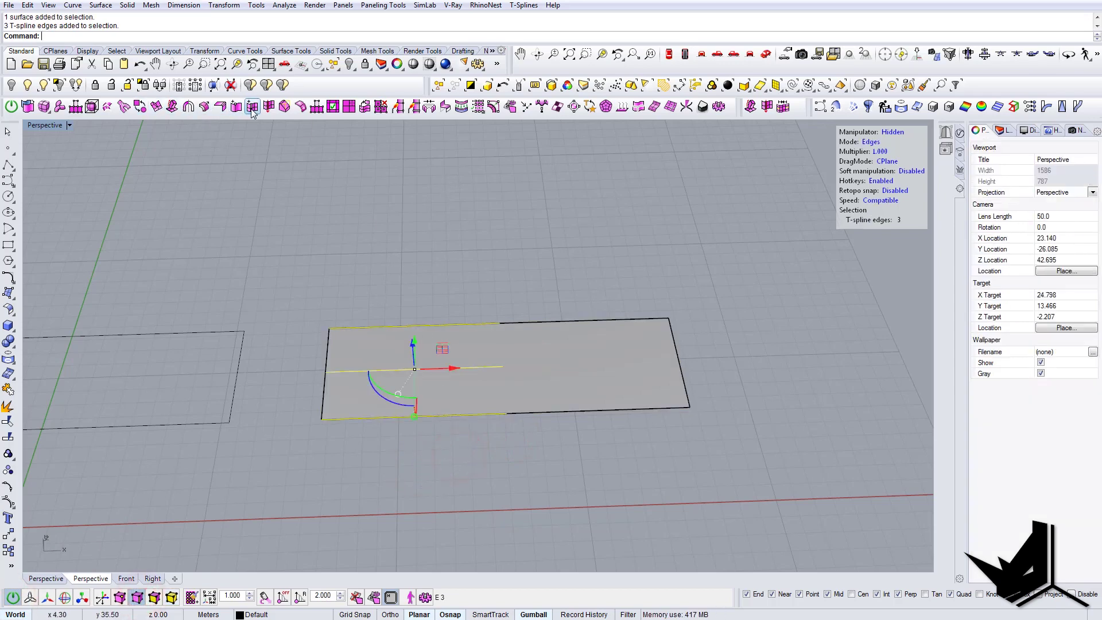
pyautogui.click(252, 107)
pyautogui.click(413, 326)
pyautogui.rightClick(613, 456)
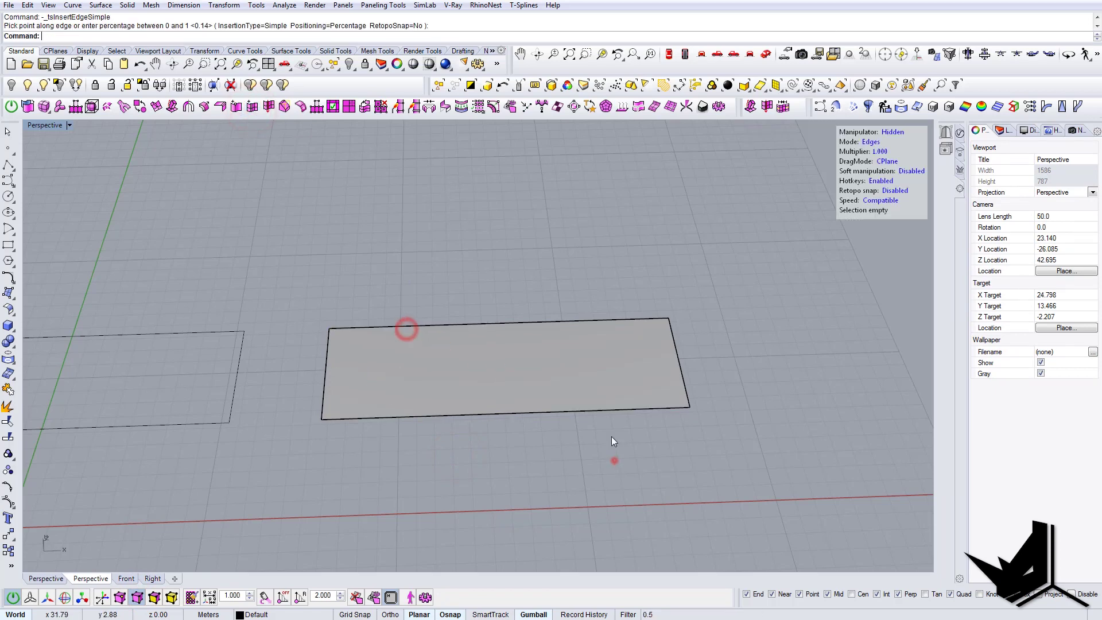
# Insert a T-spline edge across the right half of the surface near its middle
pyautogui.click(253, 109)
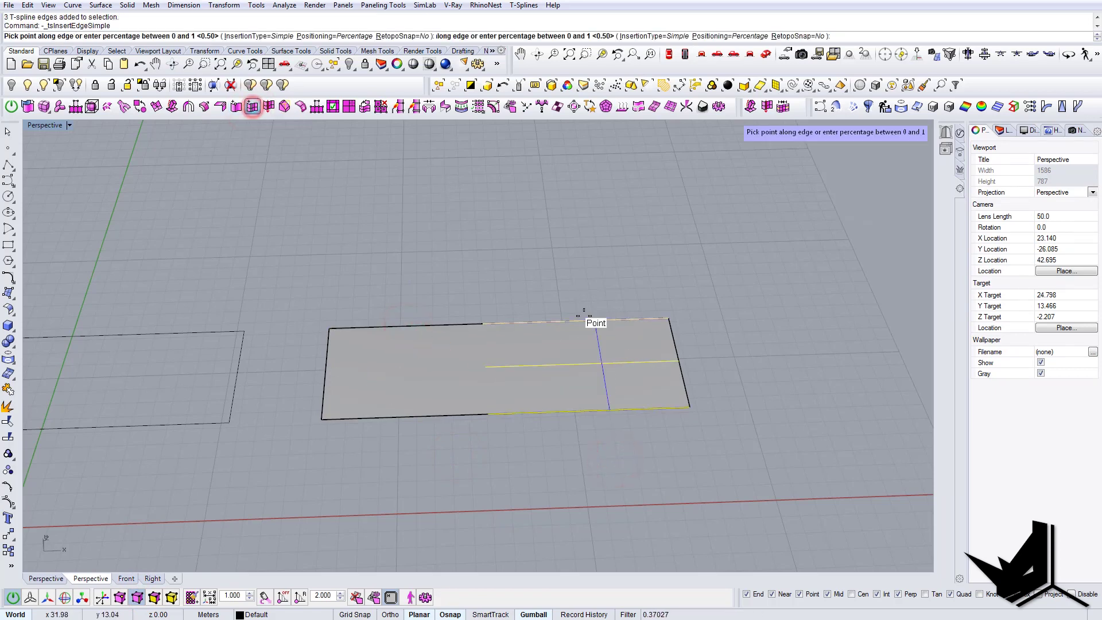
pyautogui.click(581, 316)
pyautogui.rightClick(581, 317)
pyautogui.moveTo(580, 316); pyautogui.dragTo(503, 379, button='right')
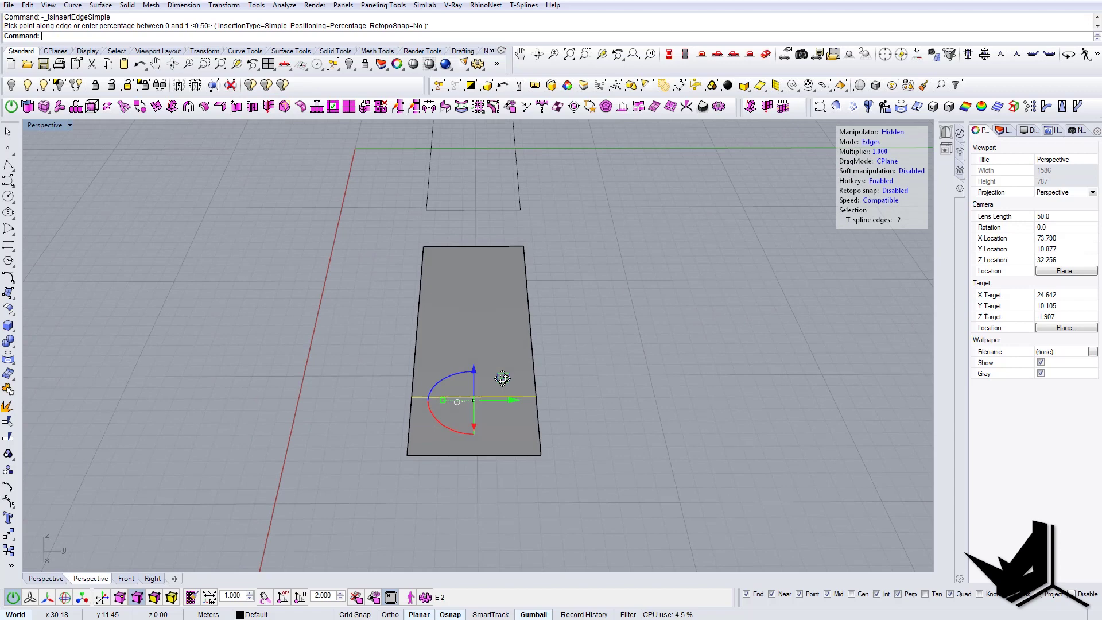
pyautogui.press('Escape')
# Insert a lengthwise T-spline edge through the five crosswise edges on one side of the surface's centreline
pyautogui.click(489, 240)
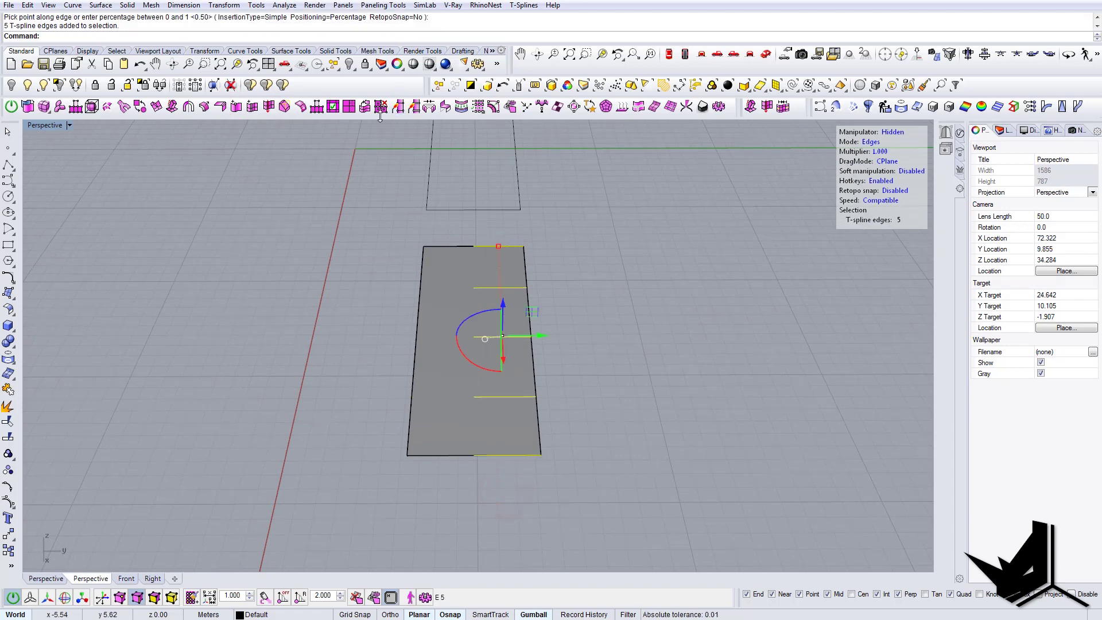
pyautogui.click(252, 106)
pyautogui.click(498, 246)
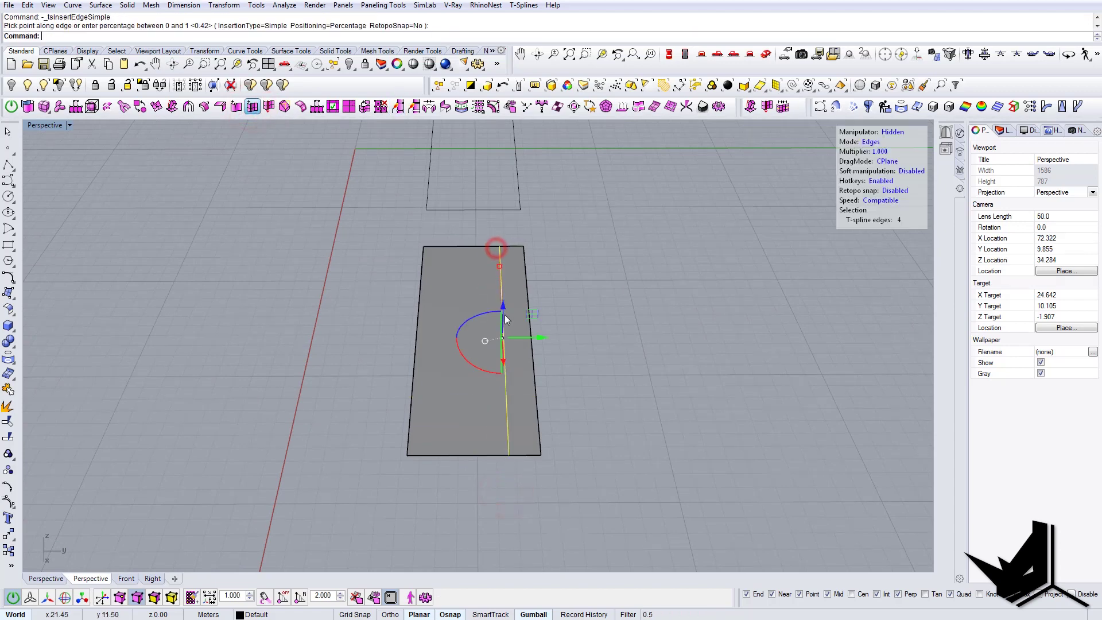
pyautogui.moveTo(449, 337); pyautogui.dragTo(458, 283, button='right')
pyautogui.press('Escape')
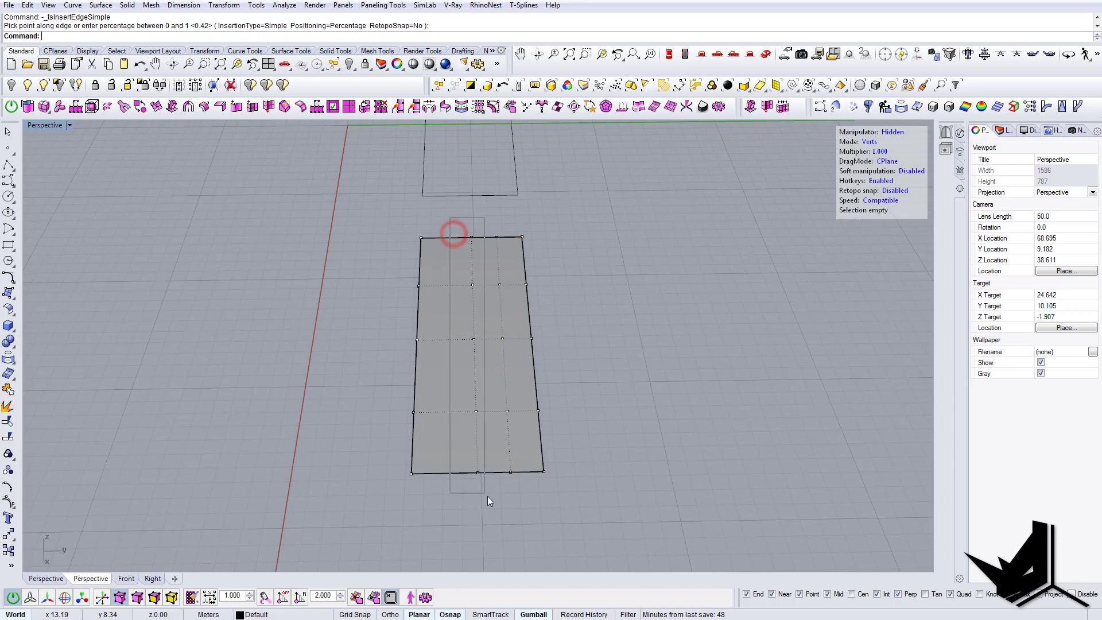
# Move the interior lengthwise vertex rows to divide the surface's width into roughly equal strips, and show the surface in box display
pyautogui.moveTo(488, 496); pyautogui.dragTo(488, 497)
pyautogui.moveTo(488, 496); pyautogui.dragTo(474, 485, button='right')
pyautogui.moveTo(512, 340)
pyautogui.mouseDown()
pyautogui.moveTo(488, 338)
pyautogui.moveTo(531, 342)
pyautogui.mouseUp()
pyautogui.press('Tab')
pyautogui.press('Tab')
pyautogui.moveTo(499, 366); pyautogui.dragTo(391, 365, button='right')
pyautogui.press('Tab')
# Lower the surface's near corner vertex and the neighbouring vertex on its long edge along the Z axis
pyautogui.scroll(3, 514, 403)
pyautogui.moveTo(317, 326); pyautogui.dragTo(394, 372)
pyautogui.moveTo(396, 374); pyautogui.dragTo(494, 346, button='right')
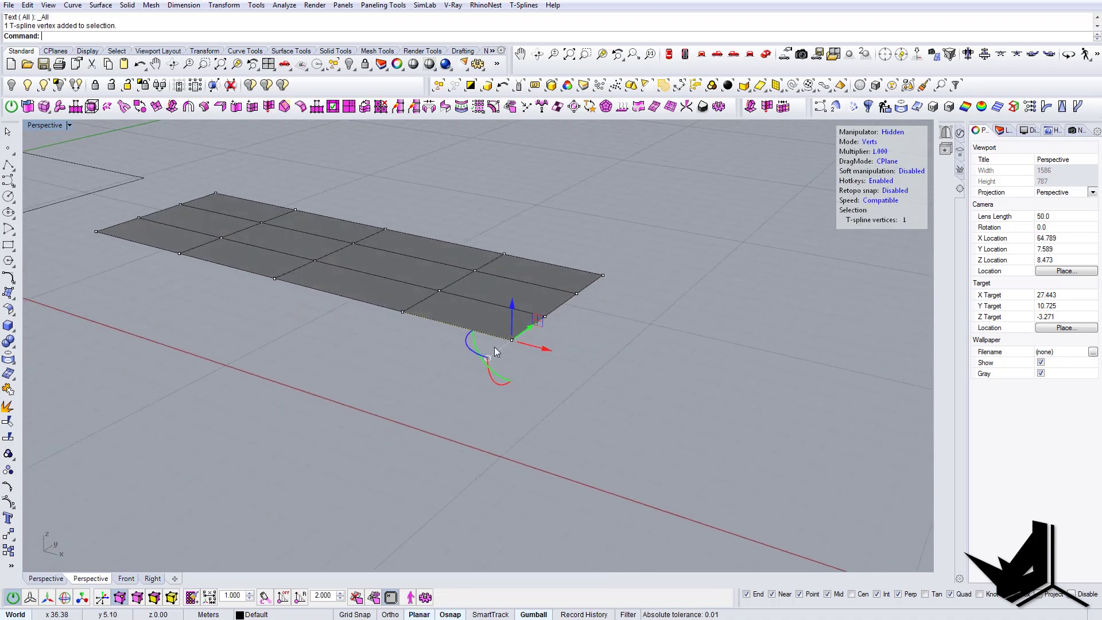
pyautogui.moveTo(509, 307); pyautogui.dragTo(520, 436)
pyautogui.moveTo(445, 376); pyautogui.dragTo(345, 325, button='right')
pyautogui.keyDown('shift'); pyautogui.moveTo(344, 324); pyautogui.dragTo(391, 350, button='right'); pyautogui.keyUp('shift')
pyautogui.moveTo(388, 351); pyautogui.dragTo(463, 423)
pyautogui.moveTo(462, 424); pyautogui.dragTo(399, 353, button='right')
# Insert a lengthwise T-spline edge through the five crosswise edges of the strip containing the lowered corner
pyautogui.press('s')
pyautogui.moveTo(475, 446); pyautogui.dragTo(468, 445, button='right')
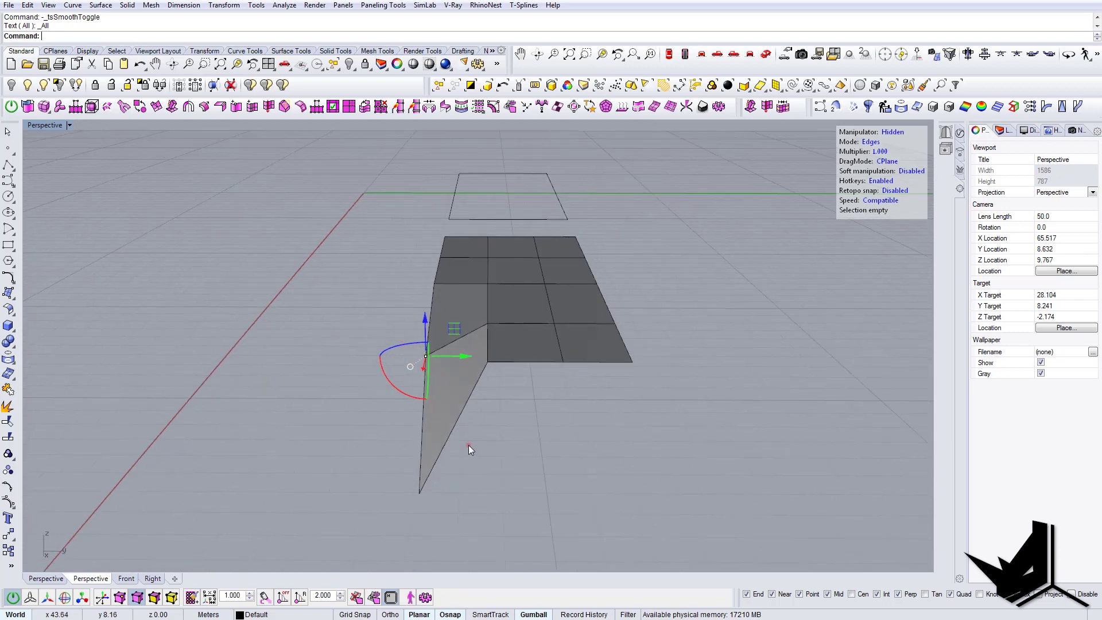
pyautogui.moveTo(468, 447); pyautogui.dragTo(463, 234)
pyautogui.click(252, 106)
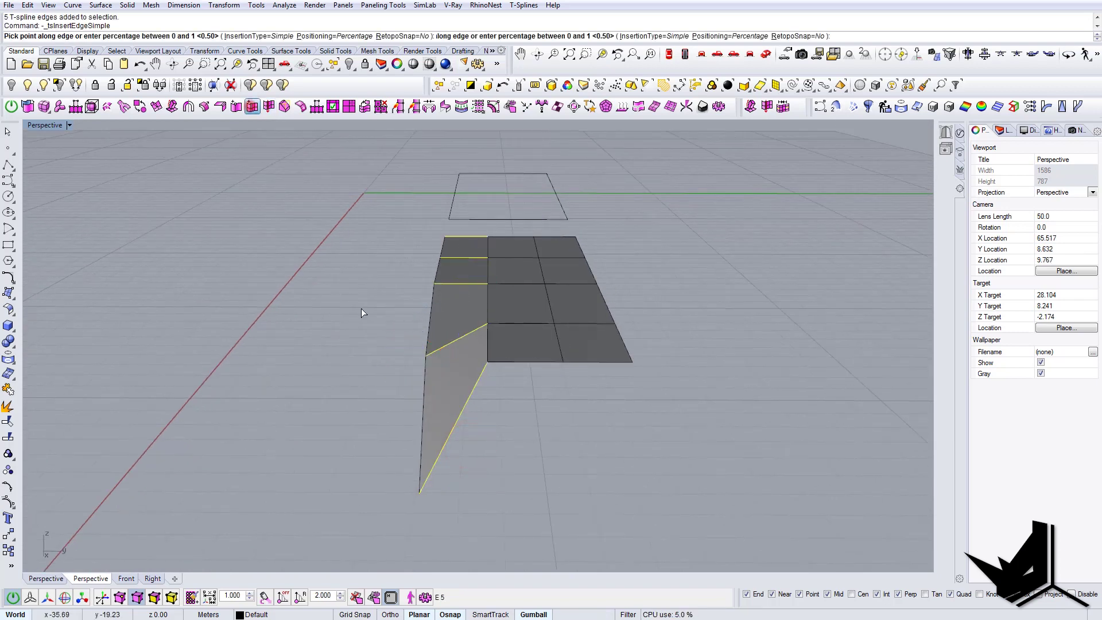
pyautogui.click(451, 438)
pyautogui.moveTo(453, 466); pyautogui.dragTo(512, 488, button='right')
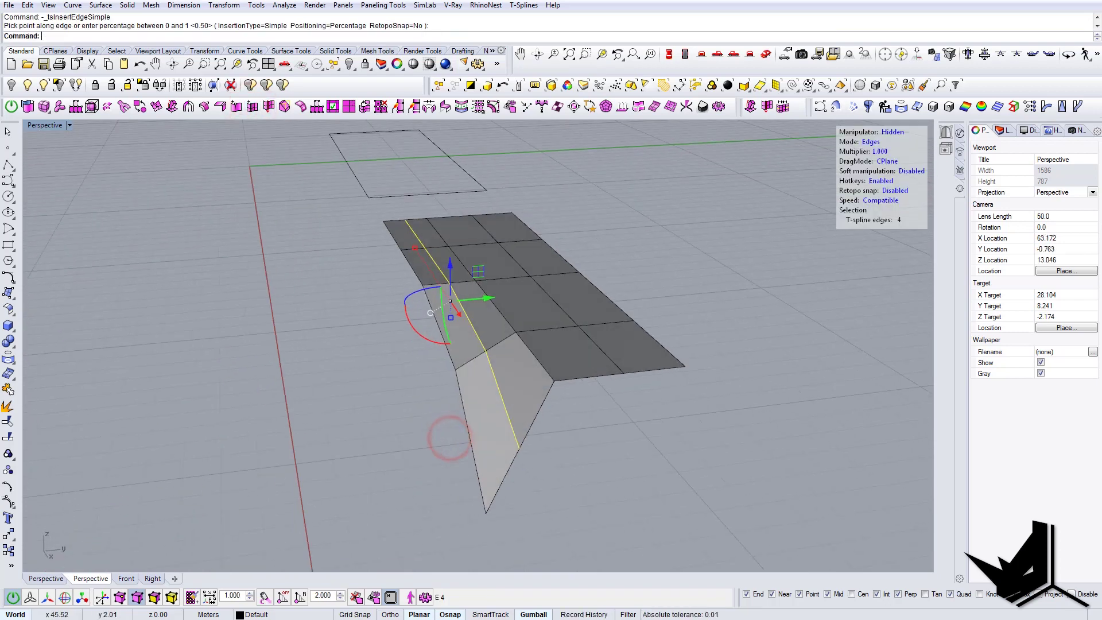
# Check the building's reference photo, and insert a T-spline edge across the end bay near its middle through its five lengthwise edges
pyautogui.hotkey('alt', 'Tab')
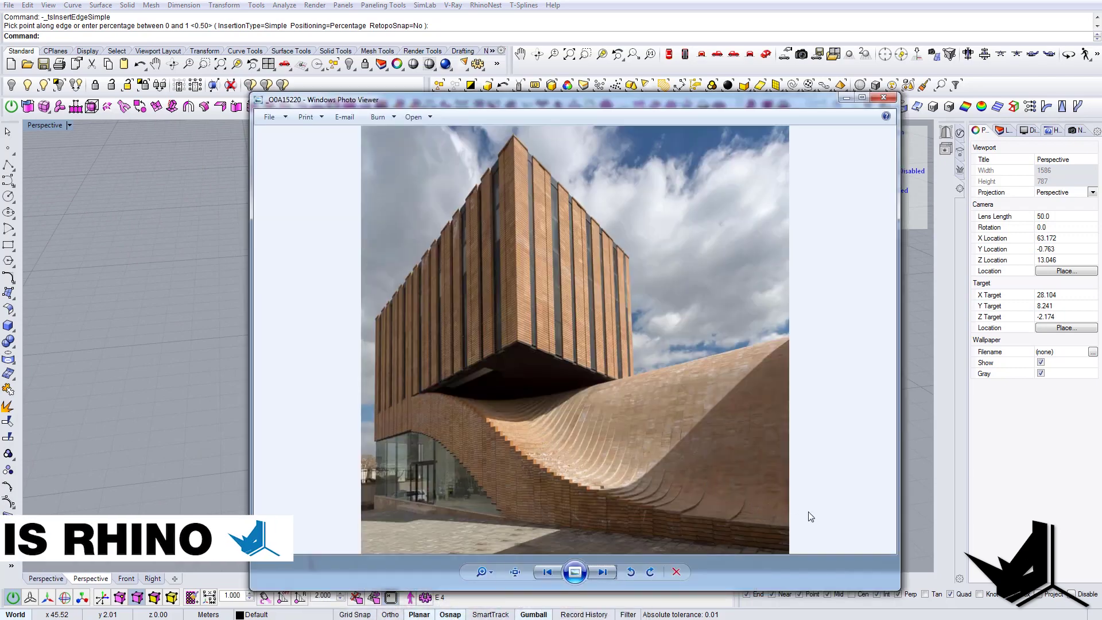
pyautogui.click(845, 98)
pyautogui.moveTo(525, 426); pyautogui.dragTo(473, 453, button='right')
pyautogui.moveTo(509, 415); pyautogui.dragTo(488, 202)
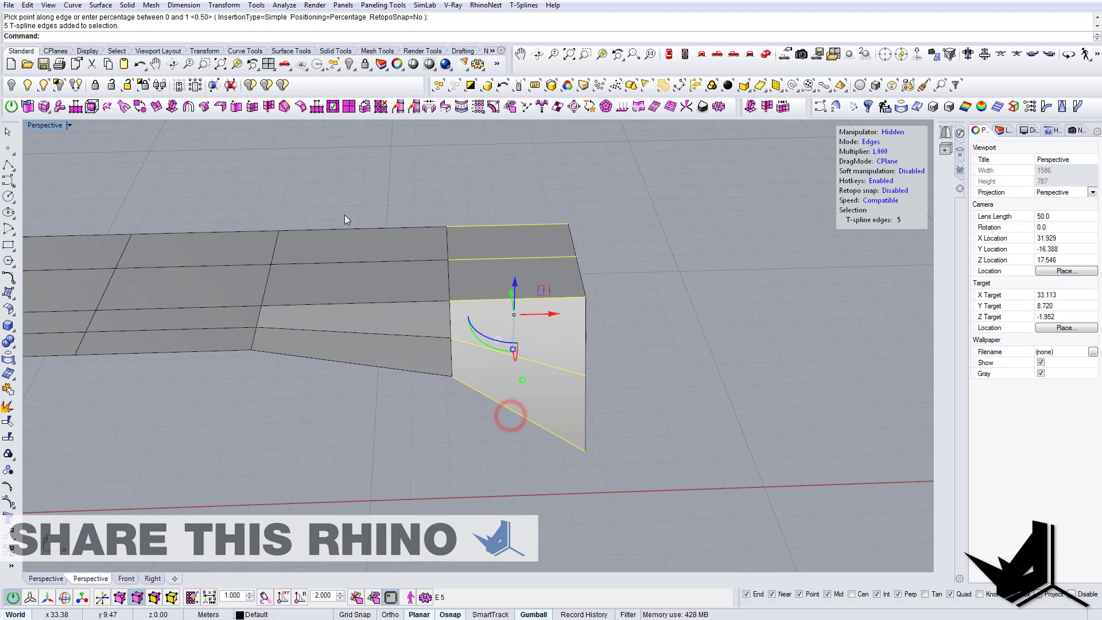
pyautogui.click(236, 107)
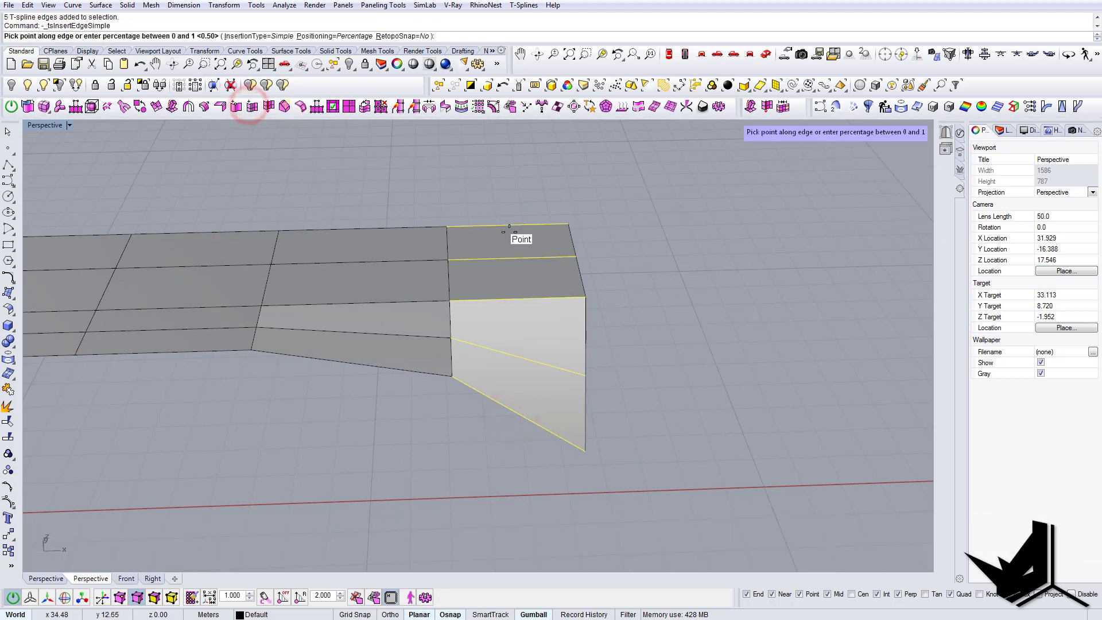
pyautogui.moveTo(505, 226); pyautogui.dragTo(441, 388, button='right')
pyautogui.scroll(4, 446, 370)
# Lower the inner vertex of the newly inserted row beside the dropped corner along the Z axis
pyautogui.press('a')
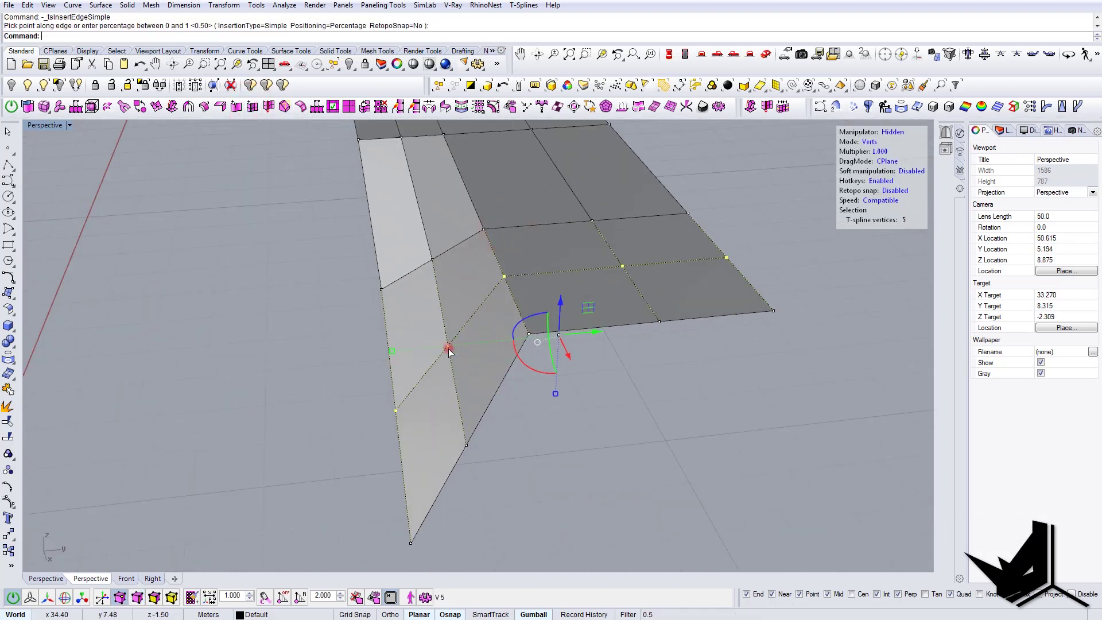
pyautogui.click(448, 348)
pyautogui.moveTo(450, 349); pyautogui.dragTo(462, 338, button='right')
pyautogui.moveTo(451, 291); pyautogui.dragTo(458, 366)
pyautogui.moveTo(464, 379); pyautogui.dragTo(425, 404, button='right')
# Turn off T-Splines editing and align the lowered corner's four vertices to one world Z height with SetPt
pyautogui.moveTo(316, 389); pyautogui.dragTo(510, 530)
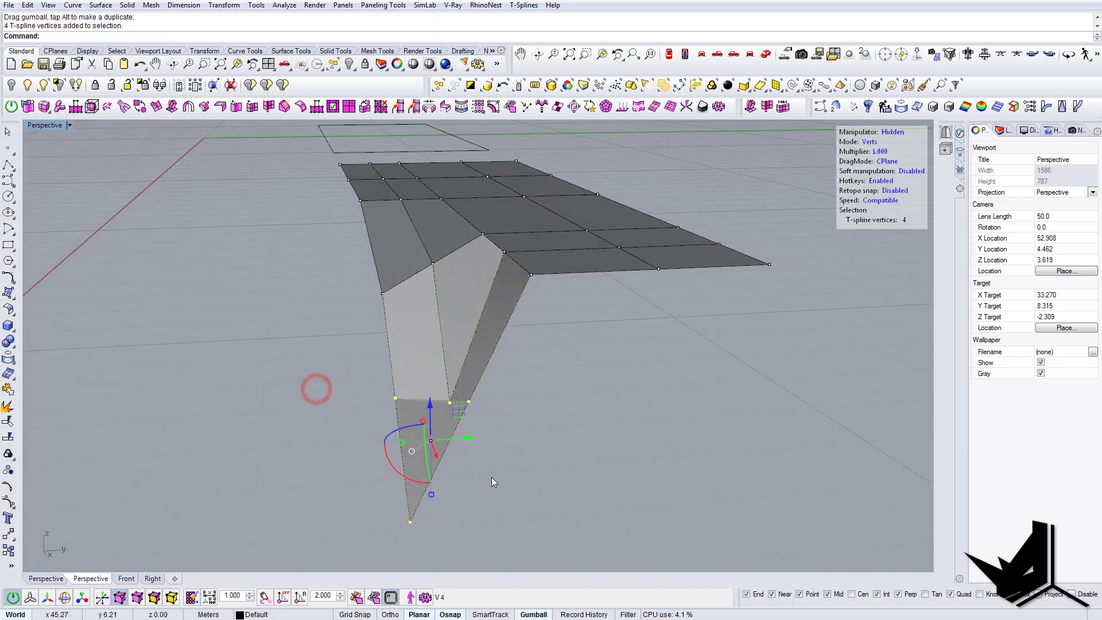
pyautogui.moveTo(492, 477); pyautogui.dragTo(424, 408, button='right')
pyautogui.click(17, 598)
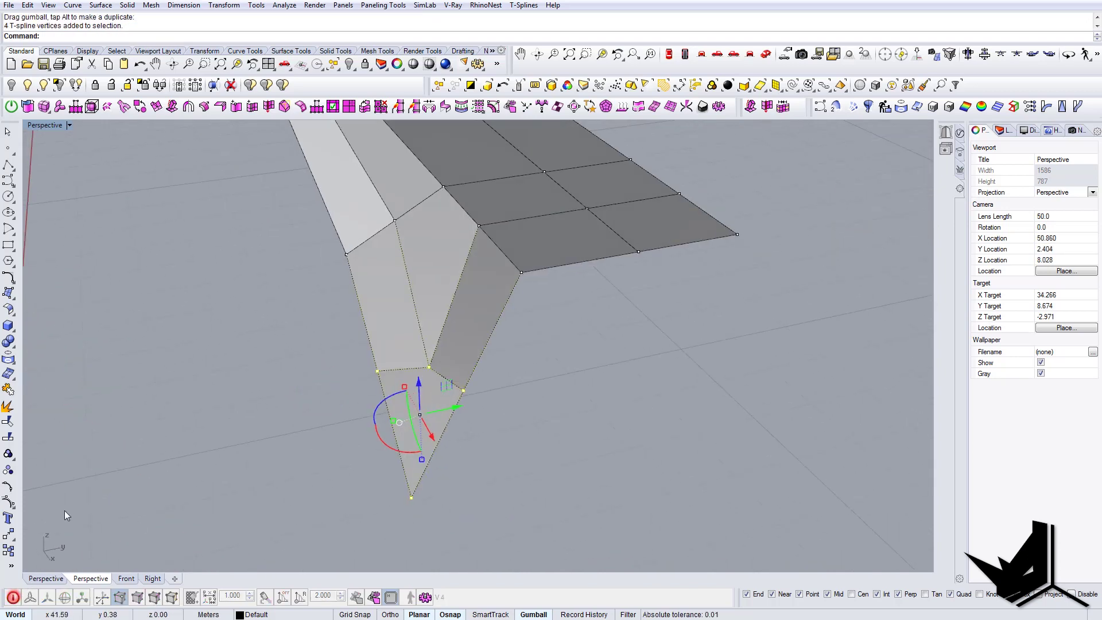
pyautogui.moveTo(64, 510); pyautogui.dragTo(269, 408, button='right')
pyautogui.press('Return')
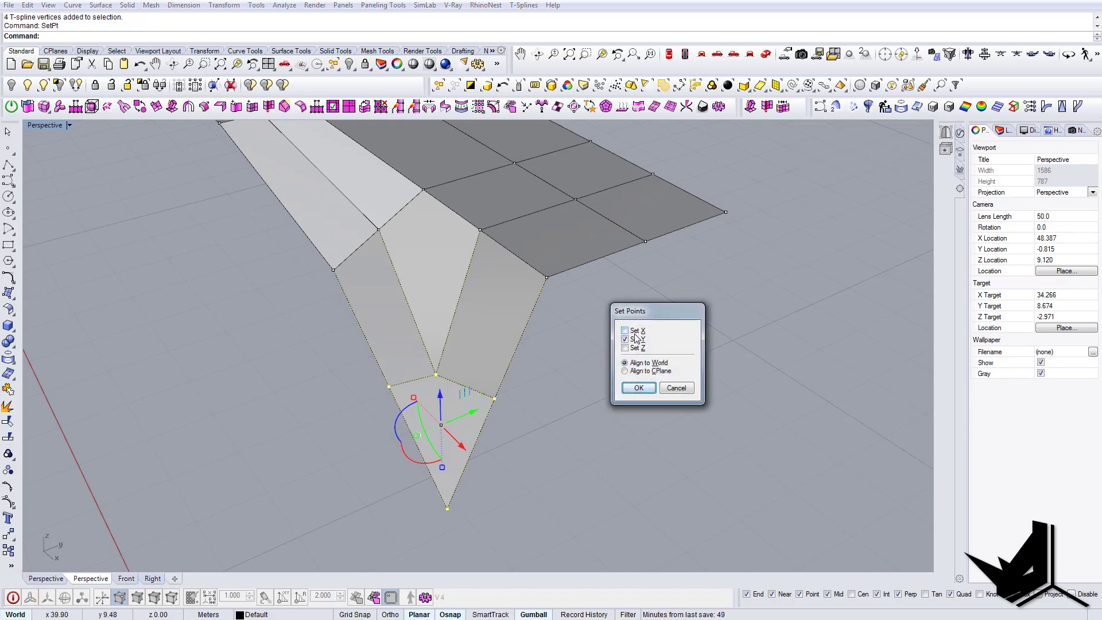
pyautogui.click(640, 388)
pyautogui.moveTo(639, 388); pyautogui.dragTo(445, 436, button='right')
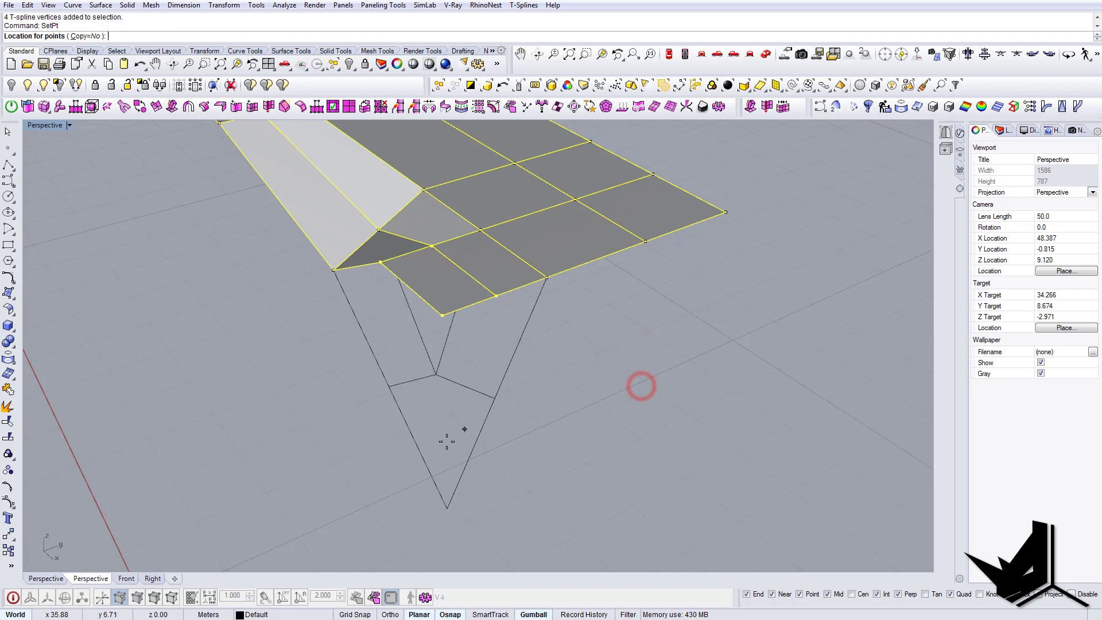
pyautogui.click(377, 393)
pyautogui.moveTo(376, 393); pyautogui.dragTo(356, 376, button='right')
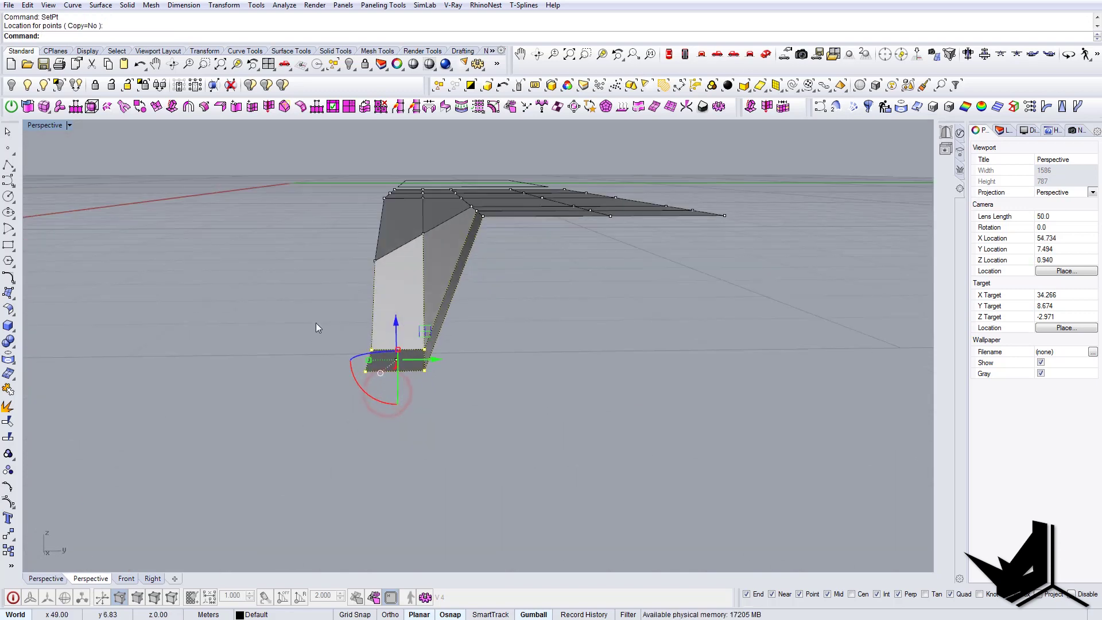
# Measure the vertical drop from the surface's far corner to the lowered end face using a temporary line
pyautogui.moveTo(316, 323); pyautogui.dragTo(356, 330, button='right')
pyautogui.moveTo(332, 337); pyautogui.dragTo(497, 415)
pyautogui.moveTo(384, 327); pyautogui.dragTo(379, 344, button='right')
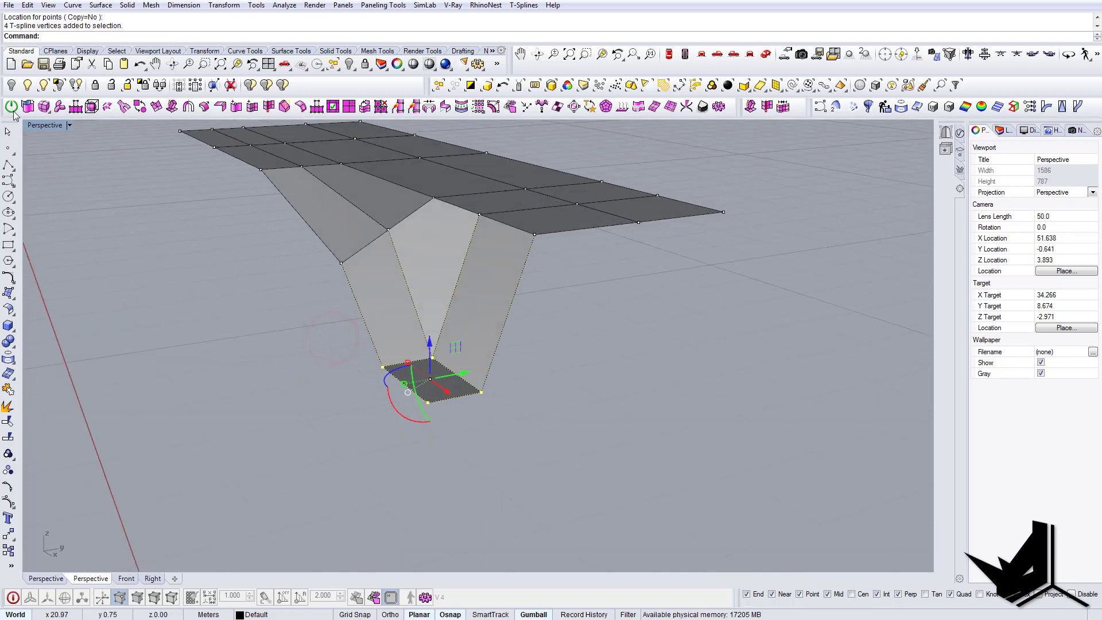
pyautogui.moveTo(597, 383); pyautogui.dragTo(558, 370, button='right')
pyautogui.write('l')
pyautogui.press('Return')
pyautogui.click(696, 211)
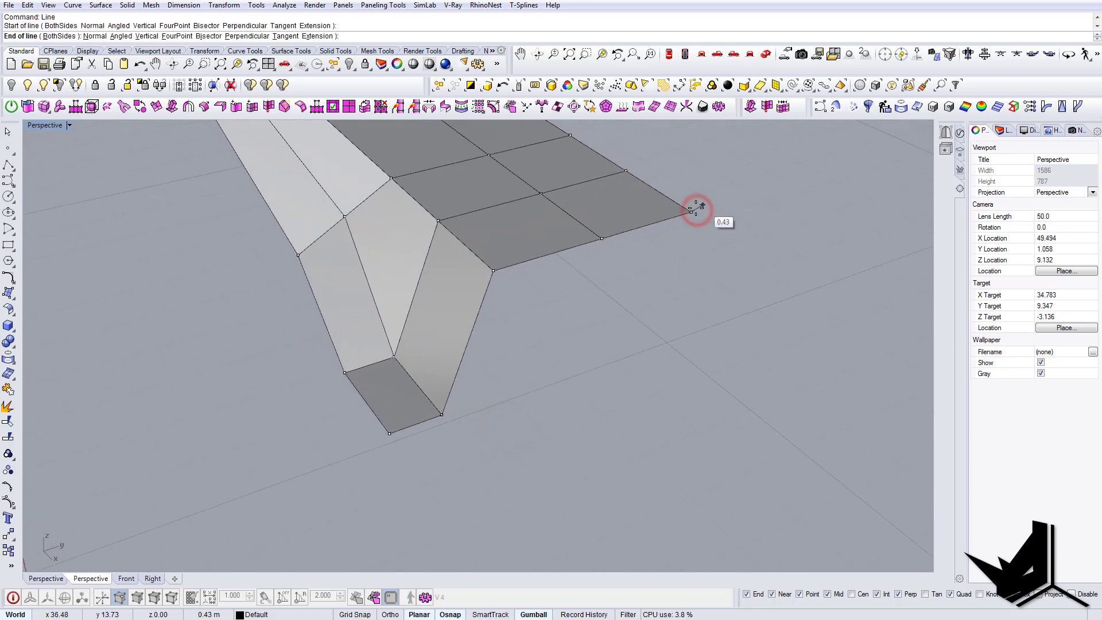
pyautogui.click(695, 209)
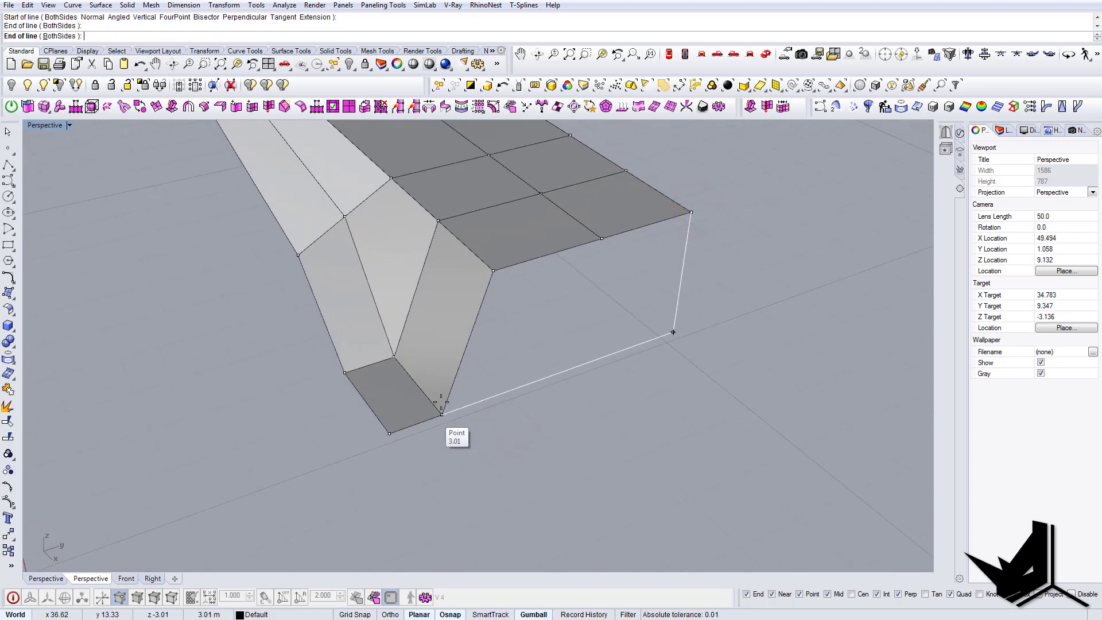
pyautogui.press('Escape')
# Move the four vertices of the leg's flat end face slightly downward
pyautogui.keyDown('shift'); pyautogui.moveTo(414, 353); pyautogui.dragTo(485, 353, button='right'); pyautogui.keyUp('shift')
pyautogui.moveTo(485, 353); pyautogui.dragTo(443, 310, button='right')
pyautogui.moveTo(333, 310); pyautogui.dragTo(510, 434)
pyautogui.moveTo(508, 428); pyautogui.dragTo(471, 349, button='right')
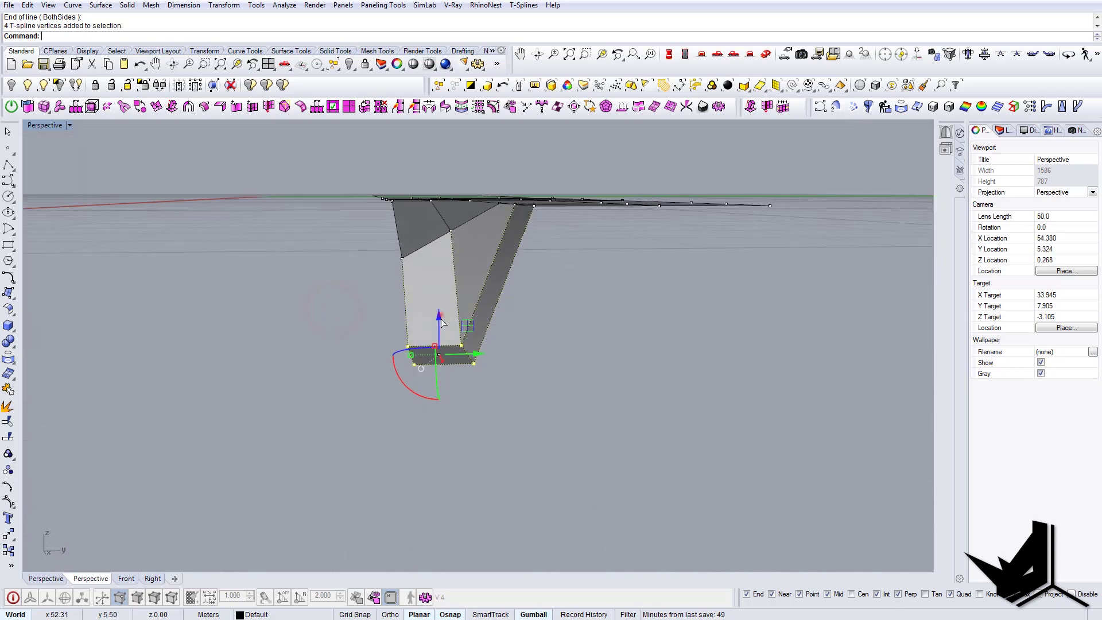
pyautogui.moveTo(442, 323); pyautogui.dragTo(439, 337)
# Lower the vertex at the leg's upper outer edge and its inner neighbour along the Z axis
pyautogui.moveTo(439, 337)
pyautogui.mouseDown(button='right')
pyautogui.moveTo(493, 309)
pyautogui.moveTo(505, 332)
pyautogui.moveTo(445, 343)
pyautogui.mouseUp(button='right')
pyautogui.keyDown('shift'); pyautogui.moveTo(445, 344); pyautogui.dragTo(492, 381, button='right'); pyautogui.keyUp('shift')
pyautogui.moveTo(420, 322); pyautogui.dragTo(449, 351)
pyautogui.moveTo(451, 367); pyautogui.dragTo(531, 323, button='right')
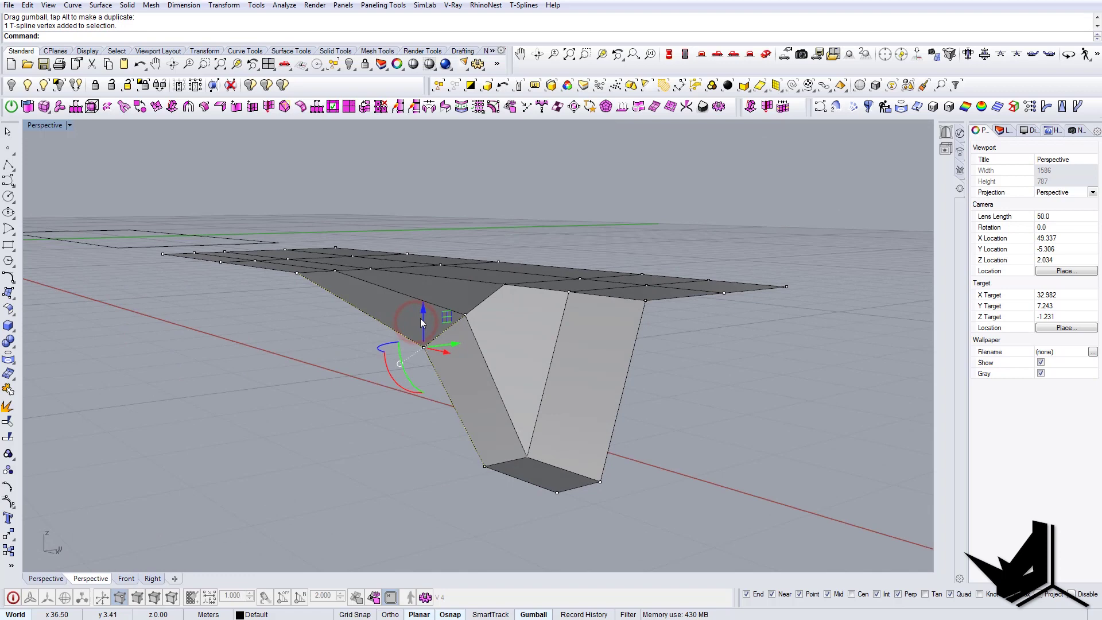
pyautogui.moveTo(420, 318); pyautogui.dragTo(474, 326, button='right')
pyautogui.moveTo(487, 286); pyautogui.dragTo(487, 316)
pyautogui.moveTo(502, 353); pyautogui.dragTo(426, 399, button='right')
# Turn T-Splines editing back on and examine the leg's profile in smooth display
pyautogui.click(13, 601)
pyautogui.press('b')
pyautogui.moveTo(516, 421); pyautogui.dragTo(482, 427, button='right')
pyautogui.keyDown('shift'); pyautogui.moveTo(514, 379); pyautogui.dragTo(521, 441, button='right'); pyautogui.keyUp('shift')
pyautogui.moveTo(520, 480); pyautogui.dragTo(521, 440, button='right')
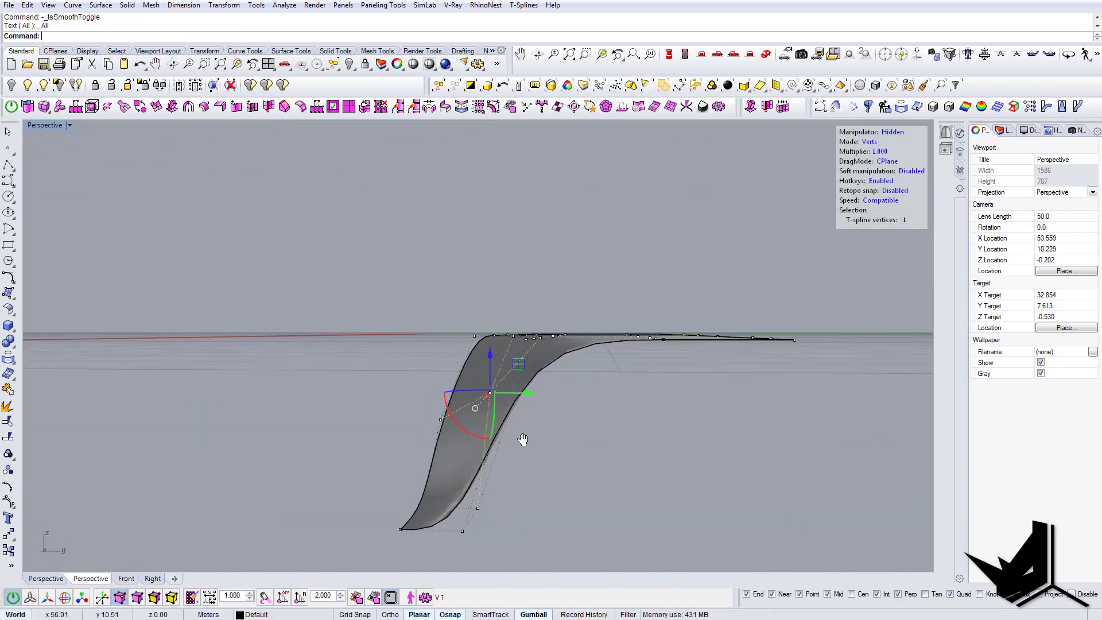
# Move the row of six vertices above the leg about 0.22 m along Y toward the leg, checking the curve in smooth display
pyautogui.press('b')
pyautogui.moveTo(523, 401); pyautogui.dragTo(530, 467, button='right')
pyautogui.keyDown('shift'); pyautogui.moveTo(560, 347); pyautogui.dragTo(562, 332, button='right'); pyautogui.keyUp('shift')
pyautogui.moveTo(553, 211); pyautogui.dragTo(579, 410)
pyautogui.moveTo(579, 410); pyautogui.dragTo(584, 300, button='right')
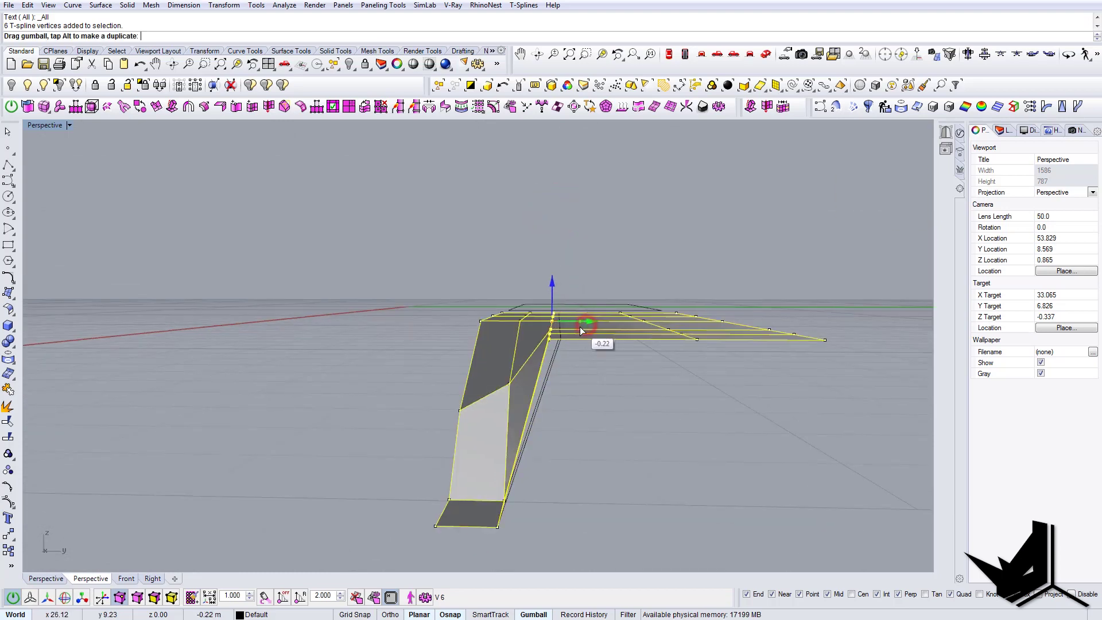
pyautogui.press('Tab')
pyautogui.moveTo(578, 367)
pyautogui.mouseDown(button='right')
pyautogui.moveTo(573, 350)
pyautogui.moveTo(580, 367)
pyautogui.moveTo(591, 353)
pyautogui.mouseUp(button='right')
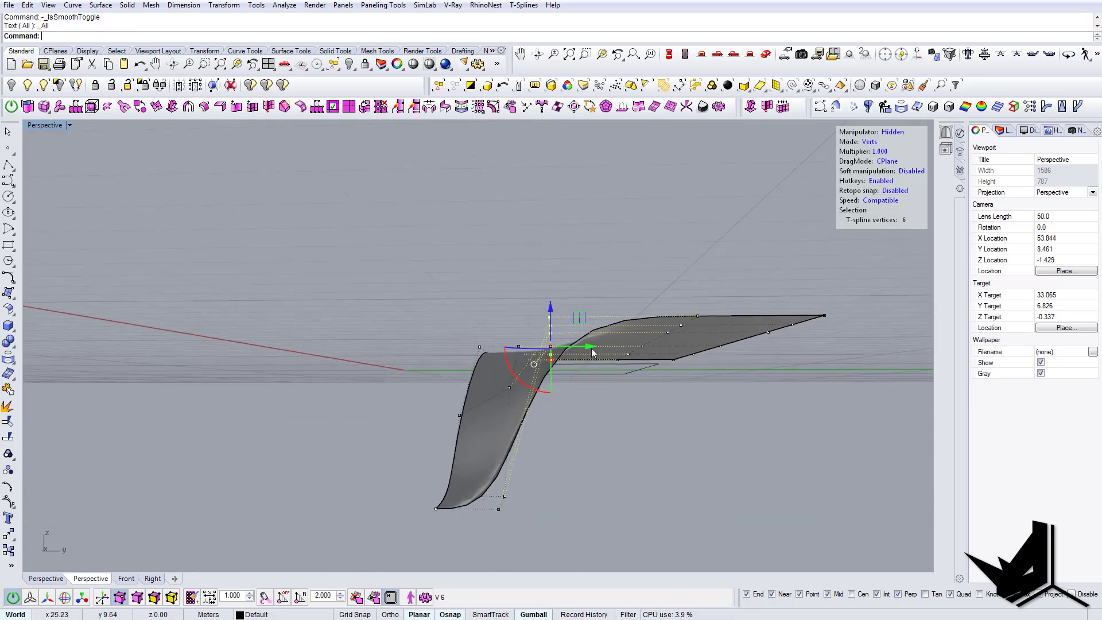
pyautogui.moveTo(577, 348); pyautogui.dragTo(579, 350)
pyautogui.press('Tab')
# Lower the inner corner vertex of the leg's end face slightly, and examine the resulting curve in smooth display
pyautogui.moveTo(568, 436); pyautogui.dragTo(512, 493, button='right')
pyautogui.press('Escape')
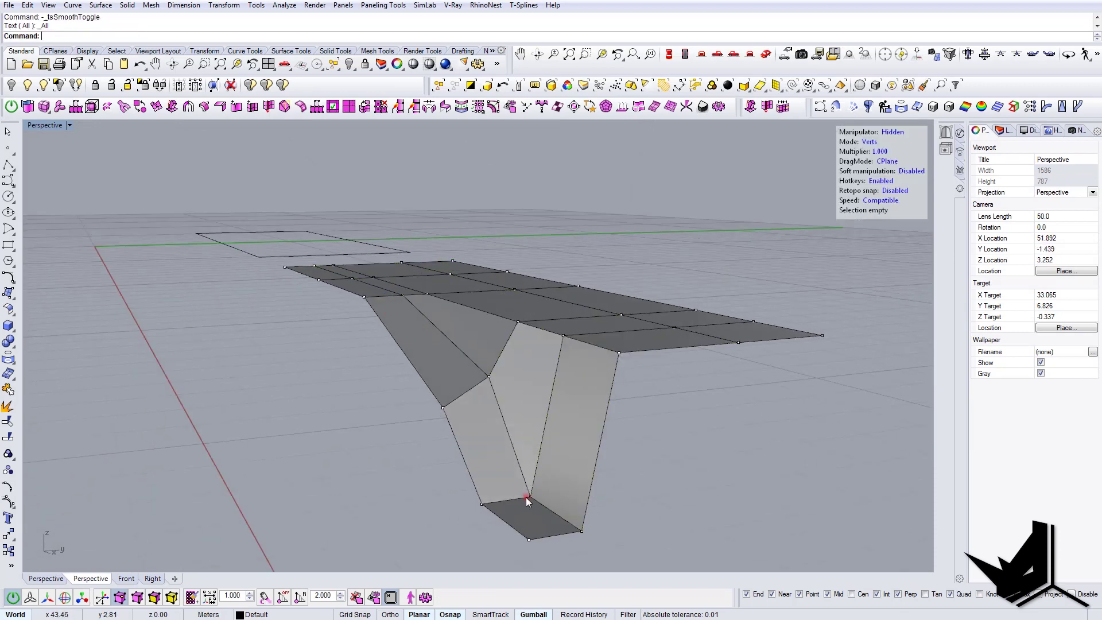
pyautogui.click(531, 497)
pyautogui.moveTo(531, 462); pyautogui.dragTo(531, 474)
pyautogui.press('Tab')
pyautogui.moveTo(532, 481); pyautogui.dragTo(513, 459, button='right')
pyautogui.press('Tab')
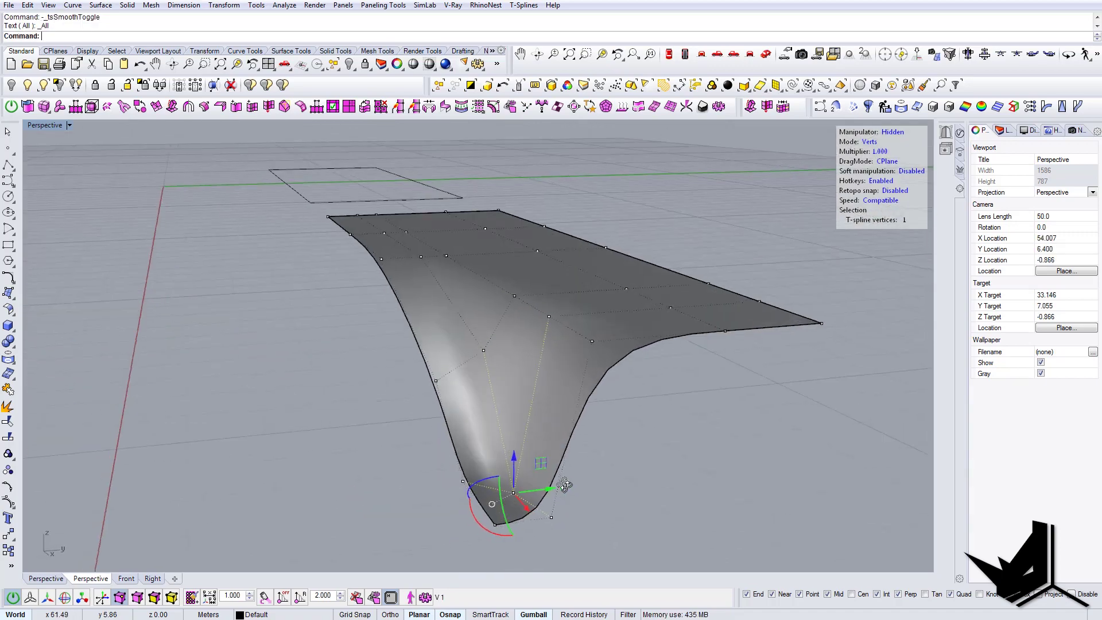
pyautogui.moveTo(564, 485); pyautogui.dragTo(524, 477, button='right')
# In box display, move three vertices of the third lengthwise row, from beyond the leg to the flat end, along Y away from the leg's side
pyautogui.press('b')
pyautogui.moveTo(553, 292); pyautogui.dragTo(557, 306, button='right')
pyautogui.keyDown('shift'); pyautogui.moveTo(557, 305); pyautogui.dragTo(554, 369, button='right'); pyautogui.keyUp('shift')
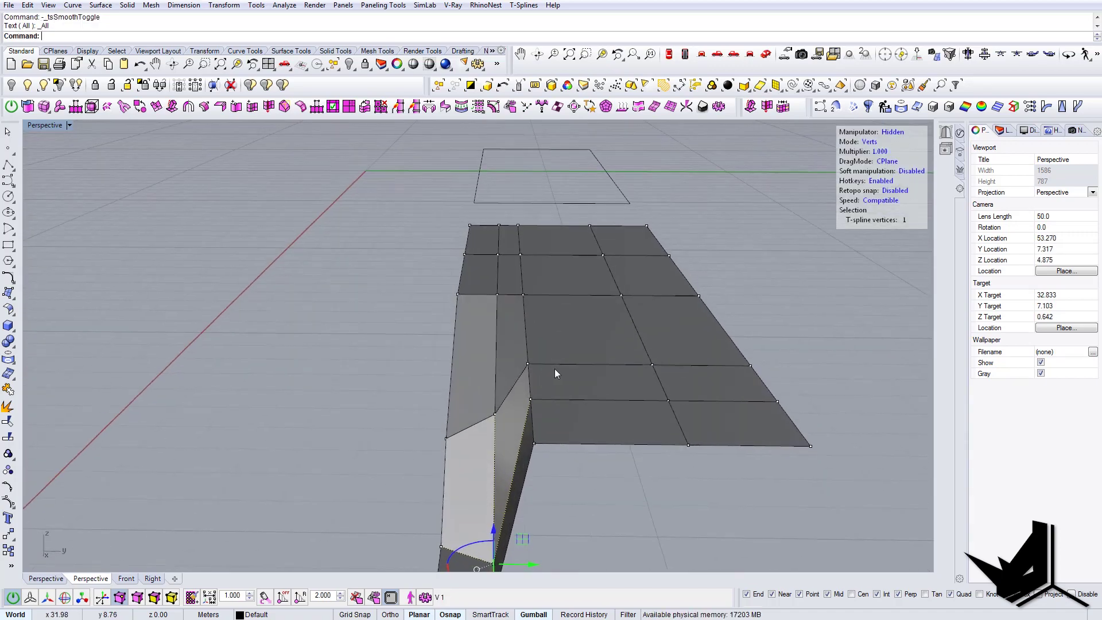
pyautogui.click(522, 295)
pyautogui.moveTo(532, 288); pyautogui.dragTo(560, 260, button='right')
pyautogui.press('b')
pyautogui.press('Tab')
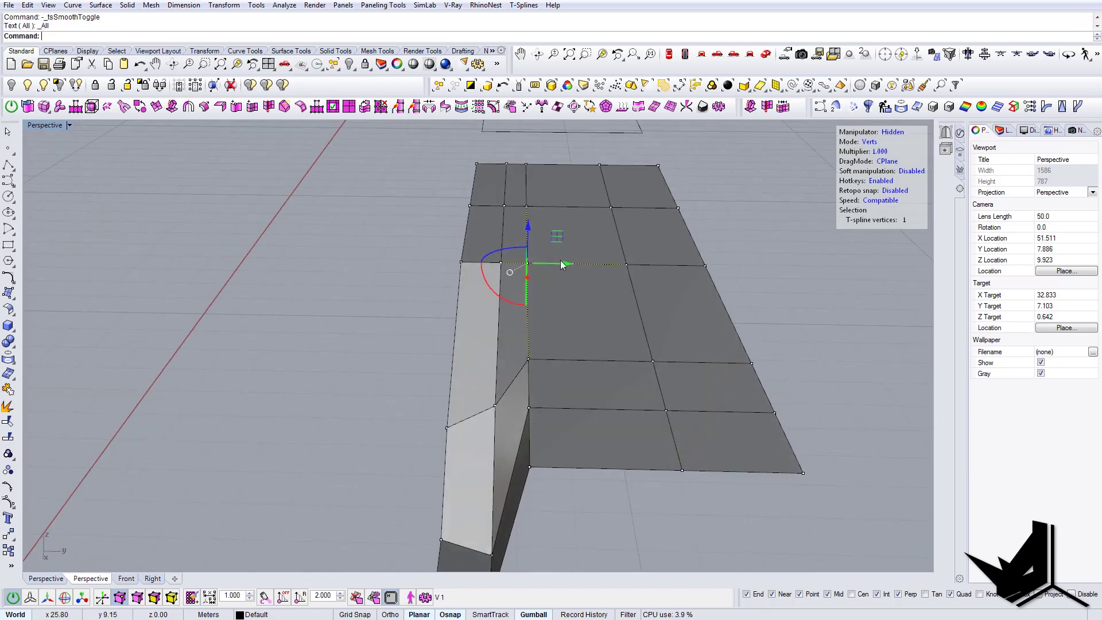
pyautogui.click(527, 206)
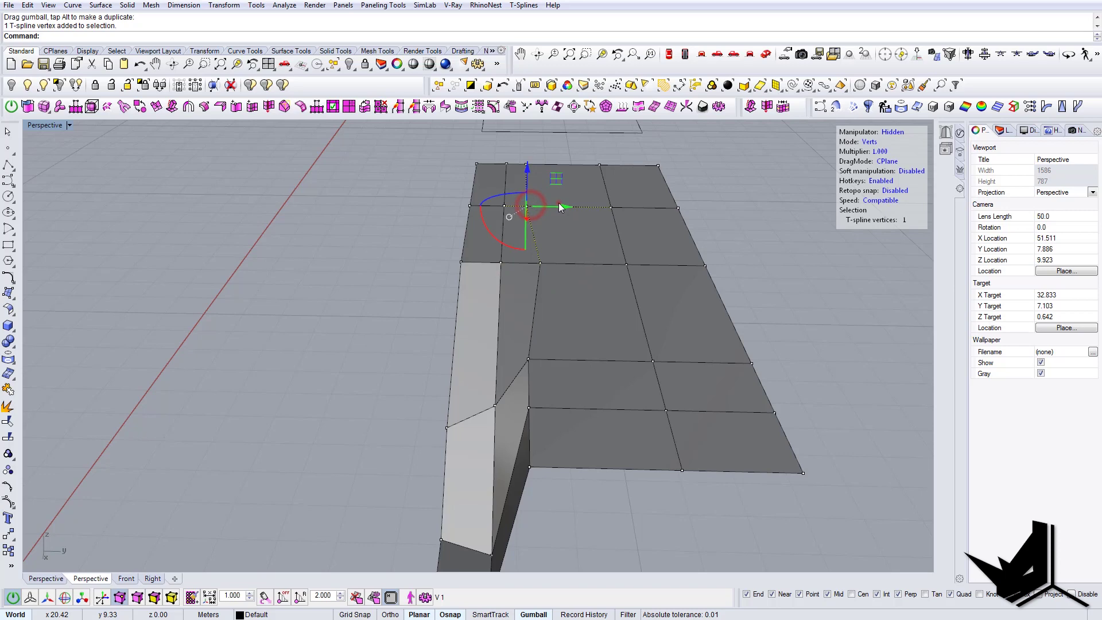
pyautogui.moveTo(559, 202); pyautogui.dragTo(580, 202)
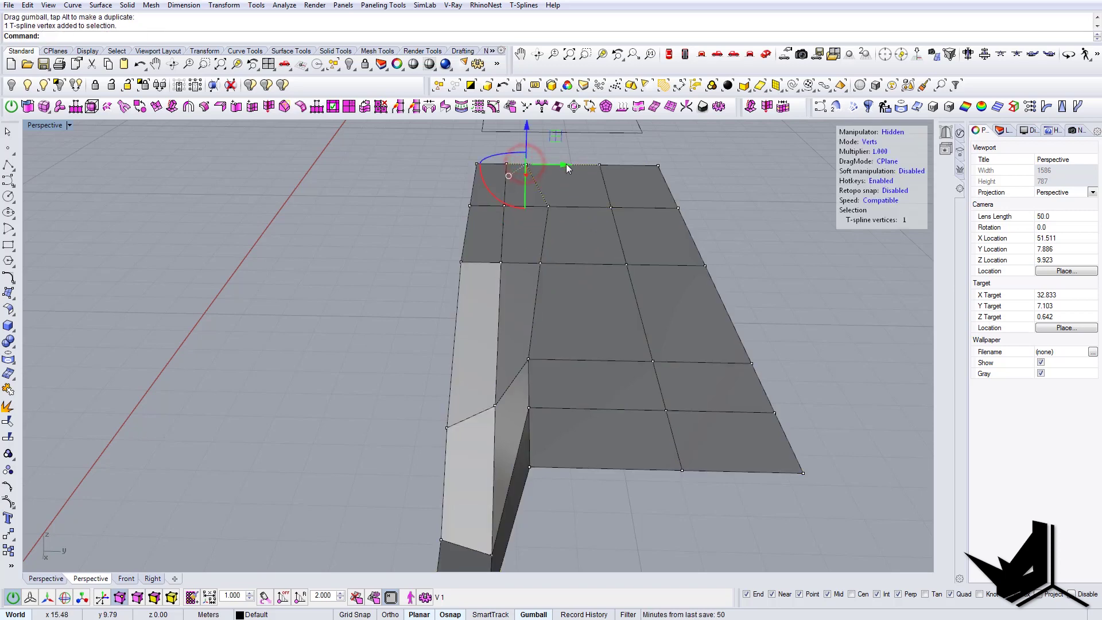
pyautogui.press('Tab')
pyautogui.moveTo(566, 163); pyautogui.dragTo(604, 167)
# Move the two vertices midway along the leg's lower outer edge along X toward the flat end, and check the form in smooth display
pyautogui.moveTo(598, 261); pyautogui.dragTo(600, 367, button='right')
pyautogui.press('Tab')
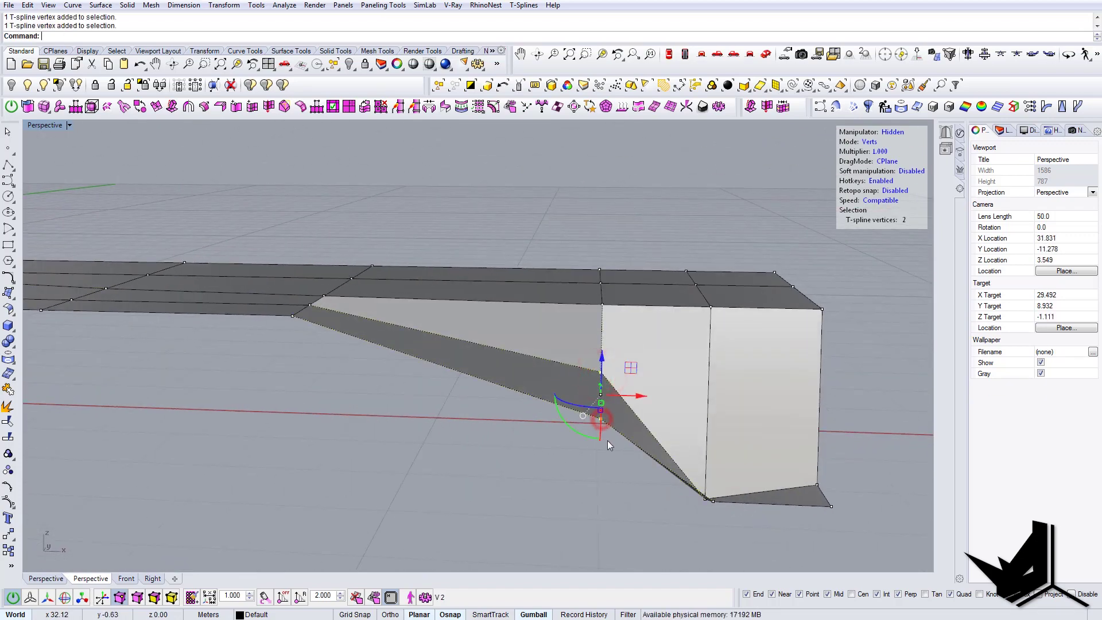
pyautogui.moveTo(607, 440); pyautogui.dragTo(607, 426, button='right')
pyautogui.moveTo(639, 388); pyautogui.dragTo(591, 389)
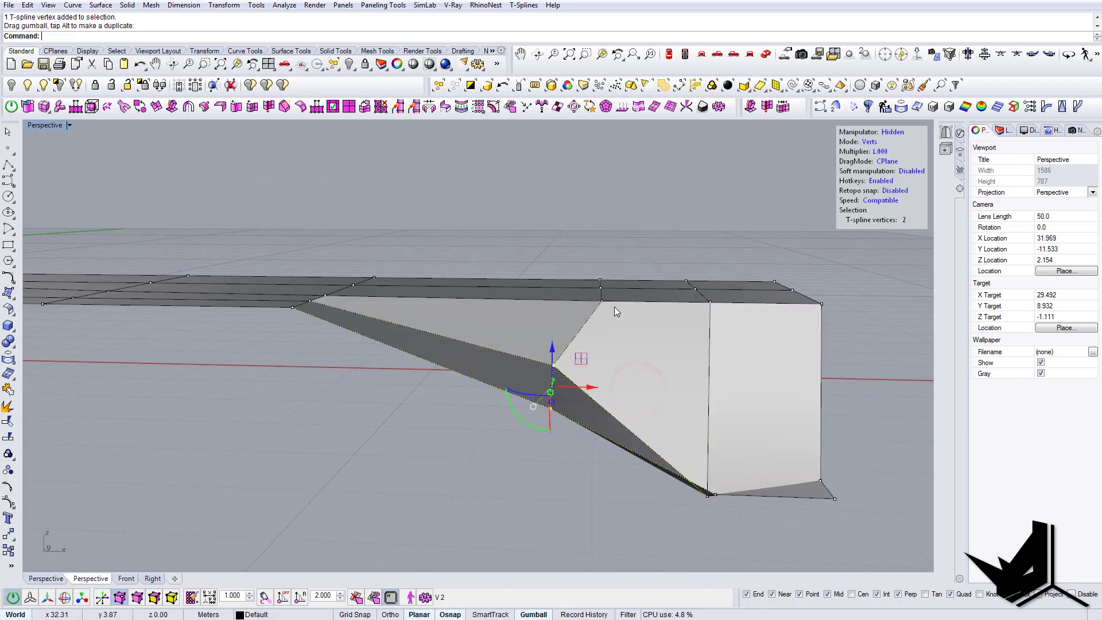
pyautogui.moveTo(593, 249); pyautogui.dragTo(593, 292)
pyautogui.press('d')
pyautogui.moveTo(599, 349); pyautogui.dragTo(419, 330, button='right')
pyautogui.scroll(-4, 625, 355)
pyautogui.scroll(4, 481, 357)
pyautogui.press('d')
pyautogui.press('d')
pyautogui.press('d')
# Lower the inner vertex beside the leg along Z in two small moves, comparing box and smooth display
pyautogui.click(432, 343)
pyautogui.moveTo(416, 302); pyautogui.dragTo(414, 312)
pyautogui.moveTo(436, 335)
pyautogui.mouseDown(button='right')
pyautogui.moveTo(442, 384)
pyautogui.moveTo(457, 354)
pyautogui.moveTo(432, 323)
pyautogui.mouseUp(button='right')
pyautogui.press('d')
pyautogui.press('d')
pyautogui.moveTo(412, 302); pyautogui.dragTo(412, 308)
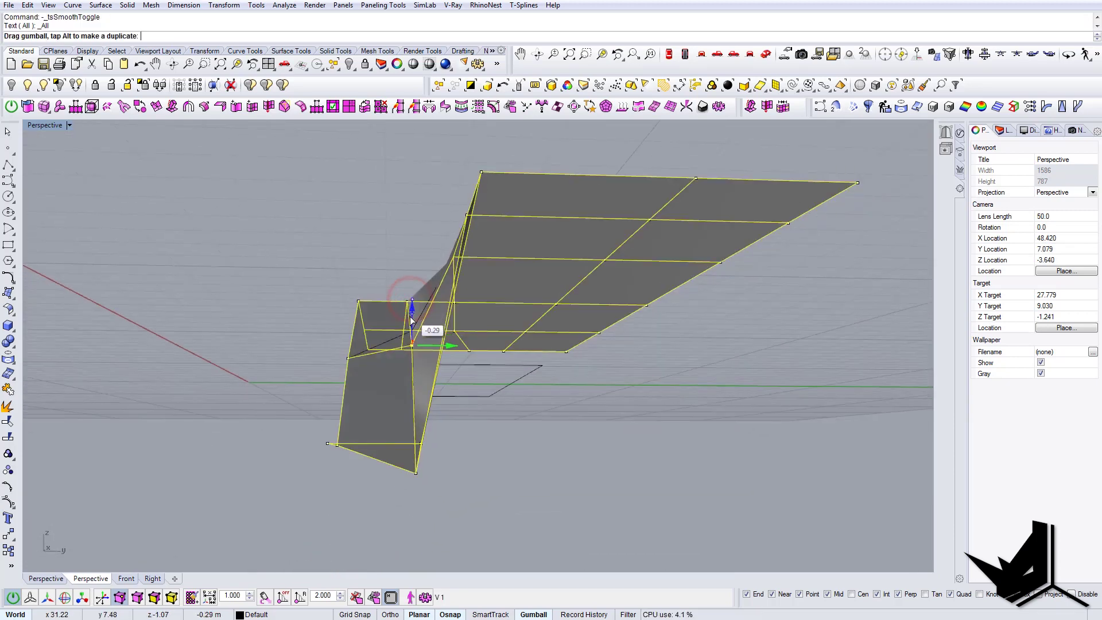
pyautogui.press('d')
# Turn off T-Splines editing and convert the smooth roof form to a Rhino surface
pyautogui.moveTo(457, 333); pyautogui.dragTo(518, 438, button='right')
pyautogui.press('d')
pyautogui.press('d')
pyautogui.scroll(-6, 422, 416)
pyautogui.press('Escape')
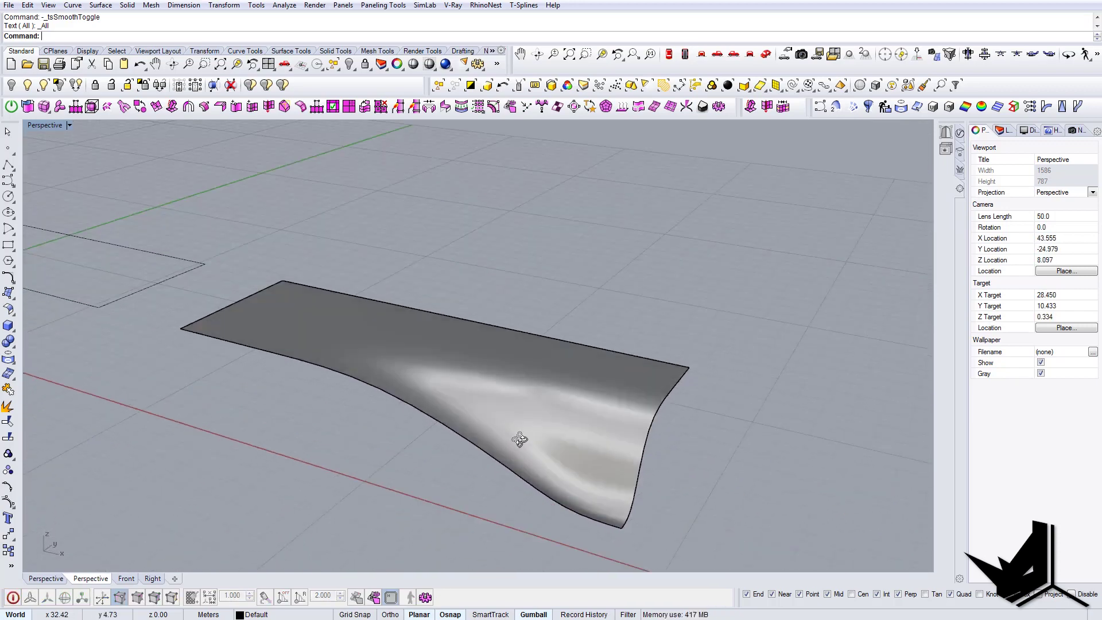
pyautogui.click(488, 398)
pyautogui.rightClick(28, 107)
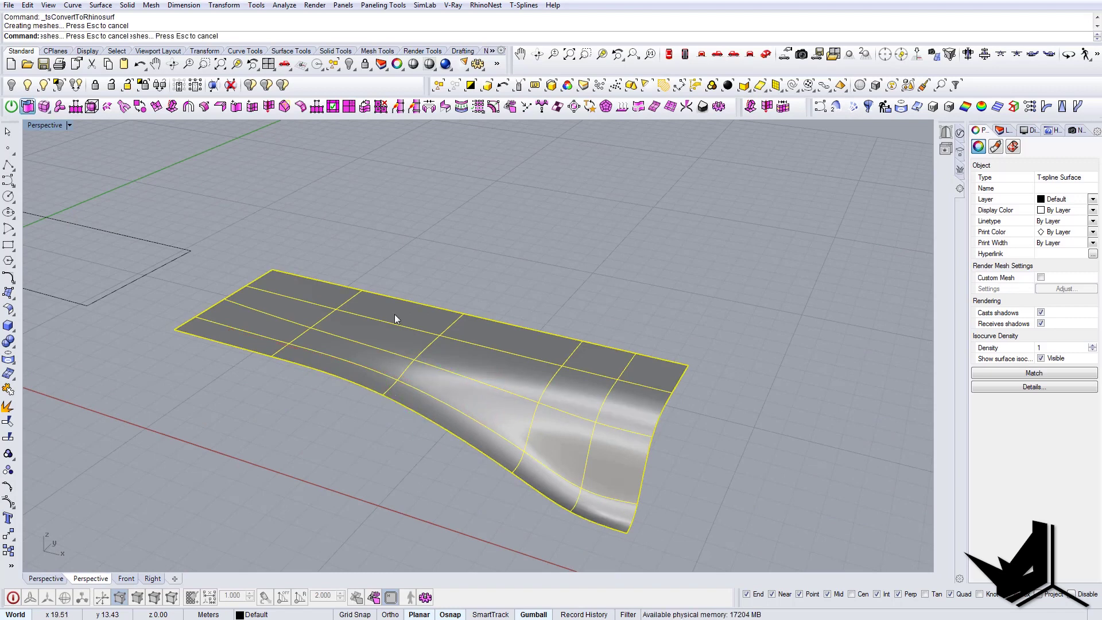
pyautogui.moveTo(394, 314); pyautogui.dragTo(403, 345, button='right')
pyautogui.press('Escape')
# In the top view, draw a straight line about 26 m long parallel to the roof's lower long edge, overshooting both ends
pyautogui.keyDown('shift'); pyautogui.moveTo(501, 414); pyautogui.dragTo(469, 391, button='right'); pyautogui.keyUp('shift')
pyautogui.click(684, 55)
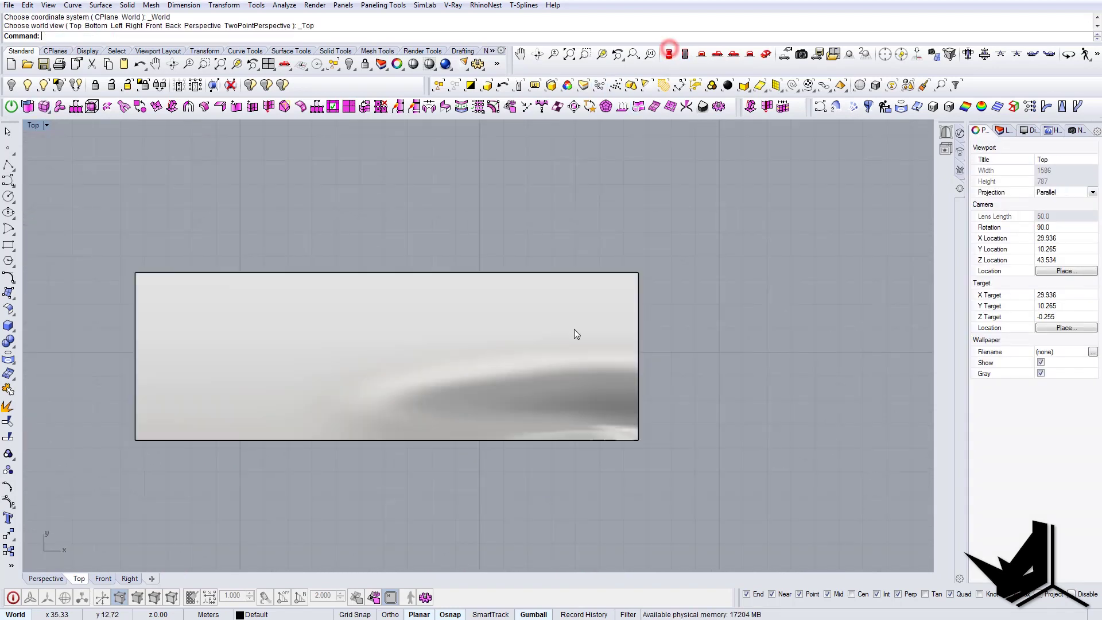
pyautogui.write('L')
pyautogui.press('Return')
pyautogui.scroll(2, 180, 422)
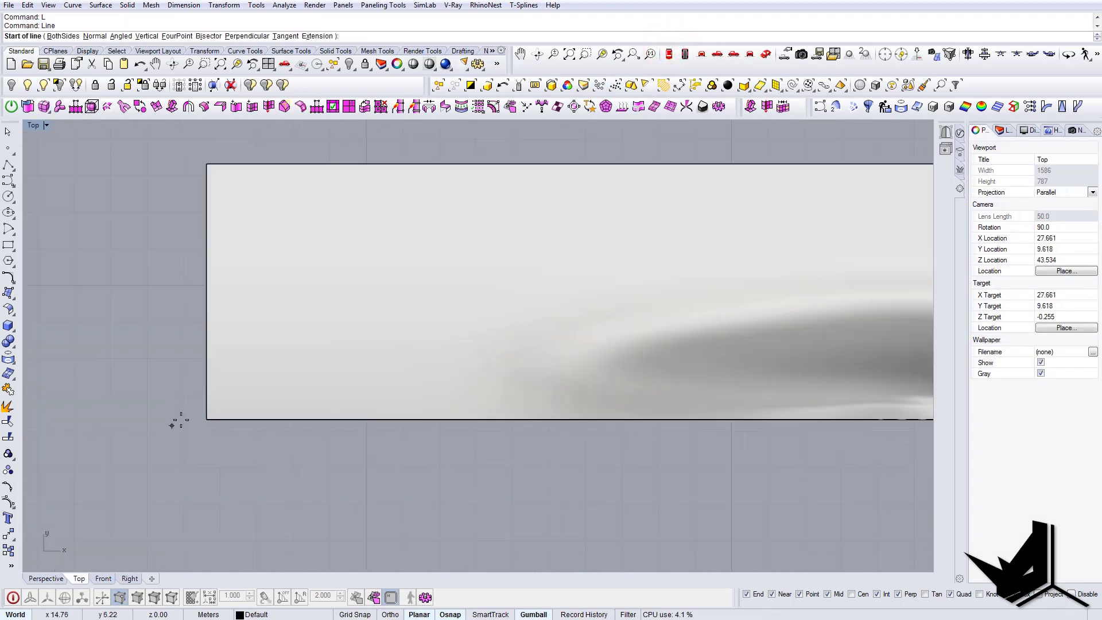
pyautogui.click(174, 397)
pyautogui.scroll(-3, 174, 397)
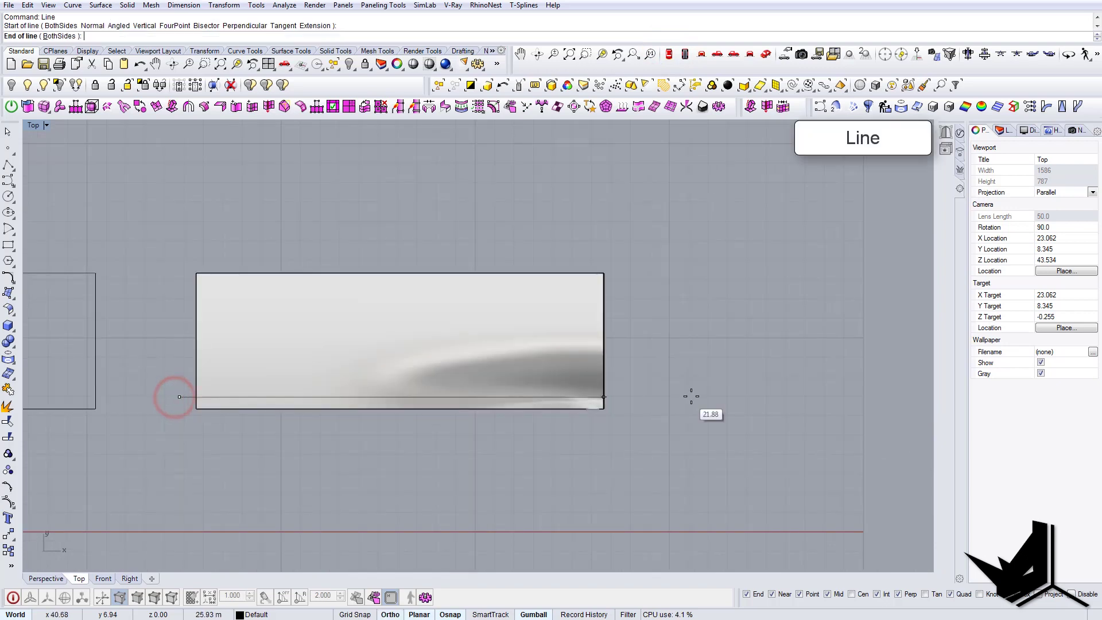
pyautogui.click(691, 396)
# In the perspective view, raise the line above the roof and extrude it downward into a vertical surface that cuts through the leg
pyautogui.click(766, 54)
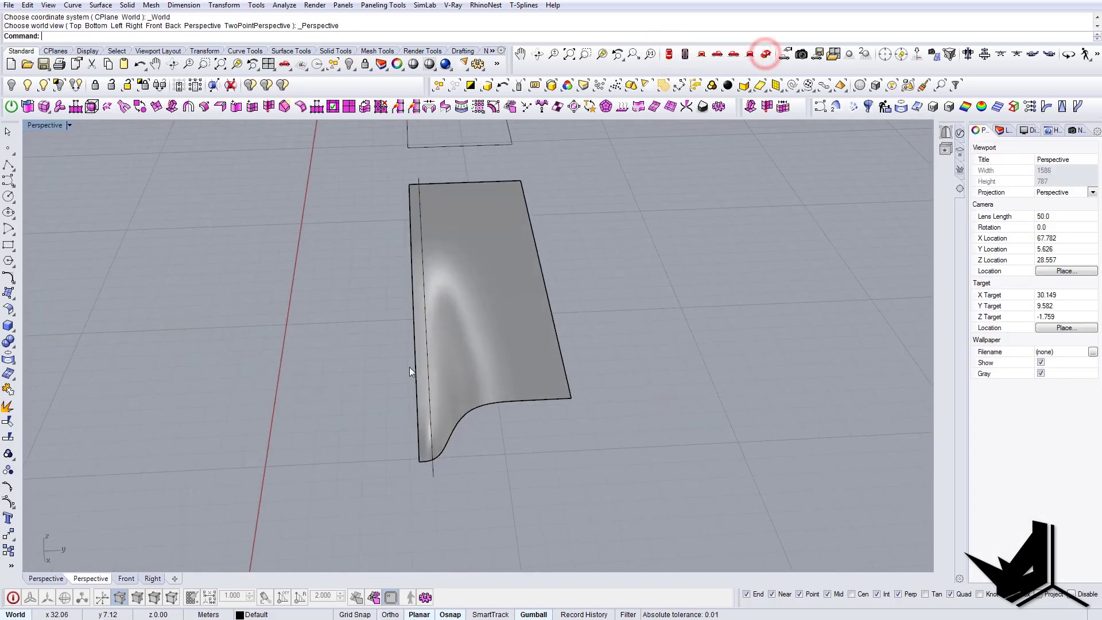
pyautogui.moveTo(664, 392); pyautogui.dragTo(601, 429)
pyautogui.moveTo(599, 427); pyautogui.dragTo(551, 344, button='right')
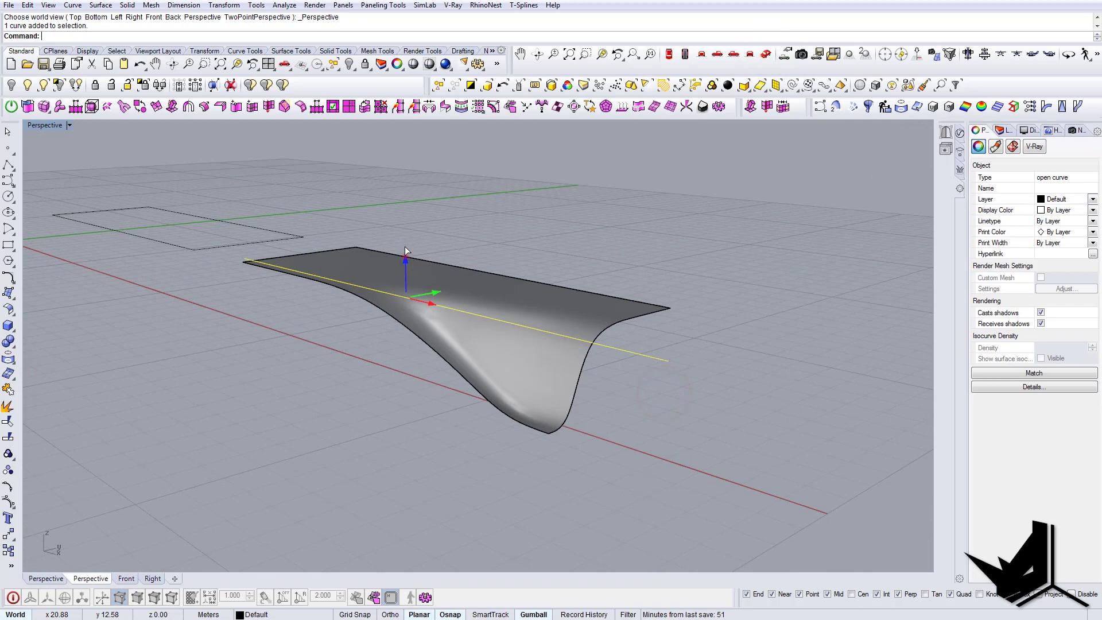
pyautogui.moveTo(406, 256); pyautogui.dragTo(405, 208)
pyautogui.keyDown('ctrl'); pyautogui.moveTo(405, 207); pyautogui.dragTo(403, 395); pyautogui.keyUp('ctrl')
# Move the vertical surface slightly along Y toward the roof's outer edge and check where it crosses the roof
pyautogui.moveTo(384, 373); pyautogui.dragTo(405, 380, button='right')
pyautogui.scroll(4, 435, 381)
pyautogui.click(435, 457)
pyautogui.moveTo(464, 325); pyautogui.dragTo(456, 330)
pyautogui.press('Escape')
pyautogui.moveTo(454, 365); pyautogui.dragTo(631, 407, button='right')
pyautogui.click(479, 386)
pyautogui.press('Escape')
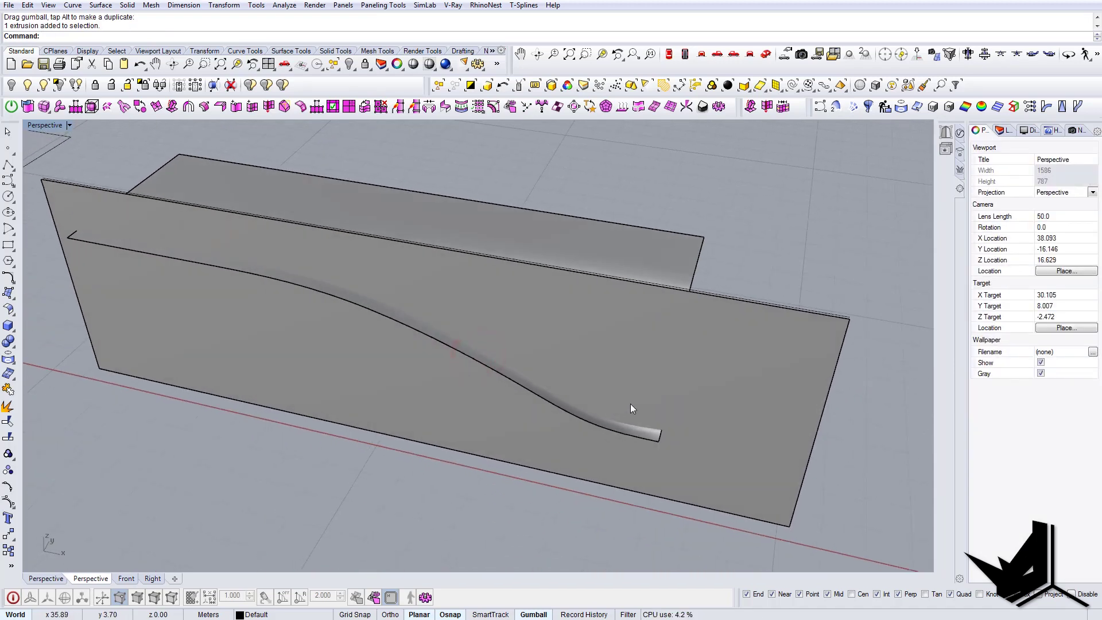
# Create the intersection curve between the vertical surface and the roof surface
pyautogui.write('Intersect')
pyautogui.press('Return')
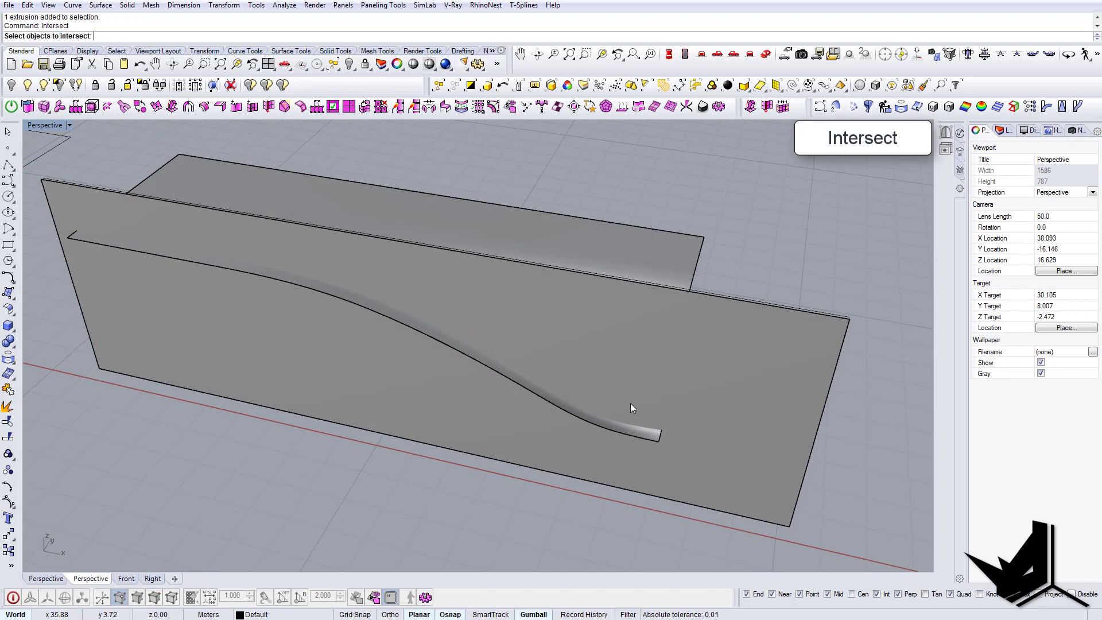
pyautogui.click(463, 445)
pyautogui.click(512, 386)
pyautogui.press('Return')
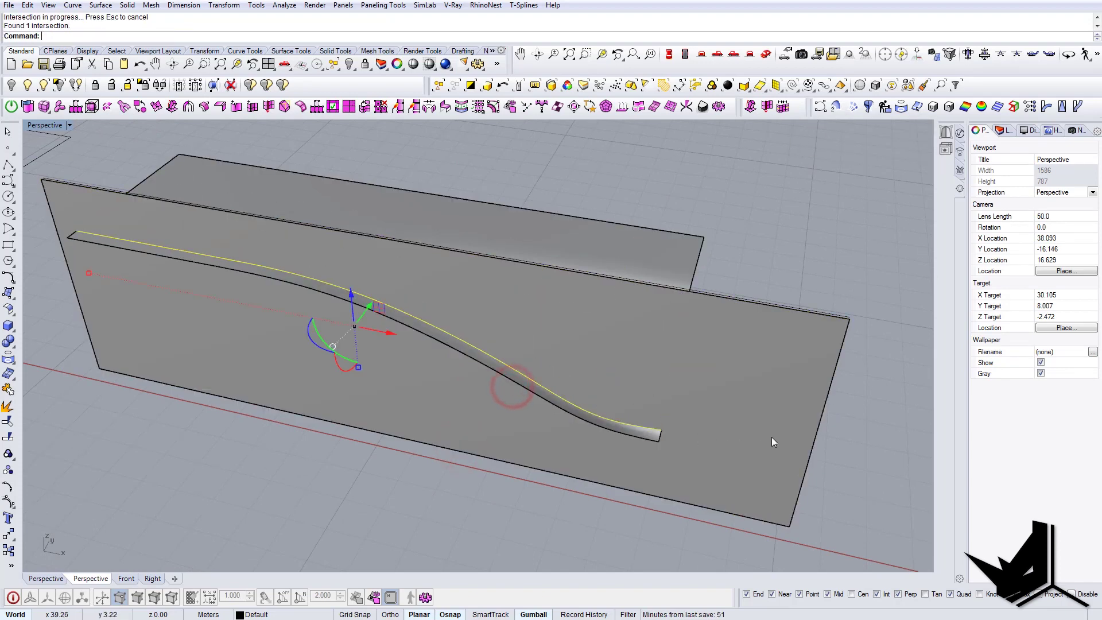
# Delete the vertical surface together with its source line, keeping the intersection curve
pyautogui.moveTo(888, 300); pyautogui.dragTo(795, 346)
pyautogui.press('Delete')
pyautogui.moveTo(696, 344); pyautogui.dragTo(737, 365, button='right')
pyautogui.scroll(-8, 583, 372)
pyautogui.keyDown('shift'); pyautogui.moveTo(603, 389); pyautogui.dragTo(637, 432, button='right'); pyautogui.keyUp('shift')
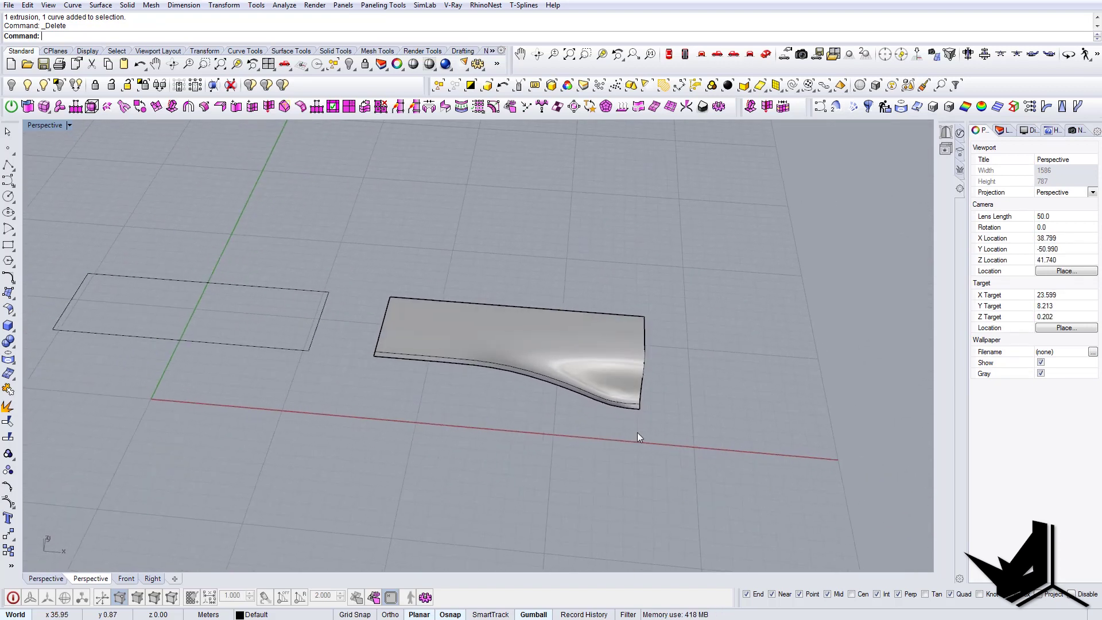
# Draw a straight line from the leg's lower outer corner outward along the Y direction
pyautogui.write('line')
pyautogui.press('Return')
pyautogui.scroll(3, 660, 447)
pyautogui.click(621, 370)
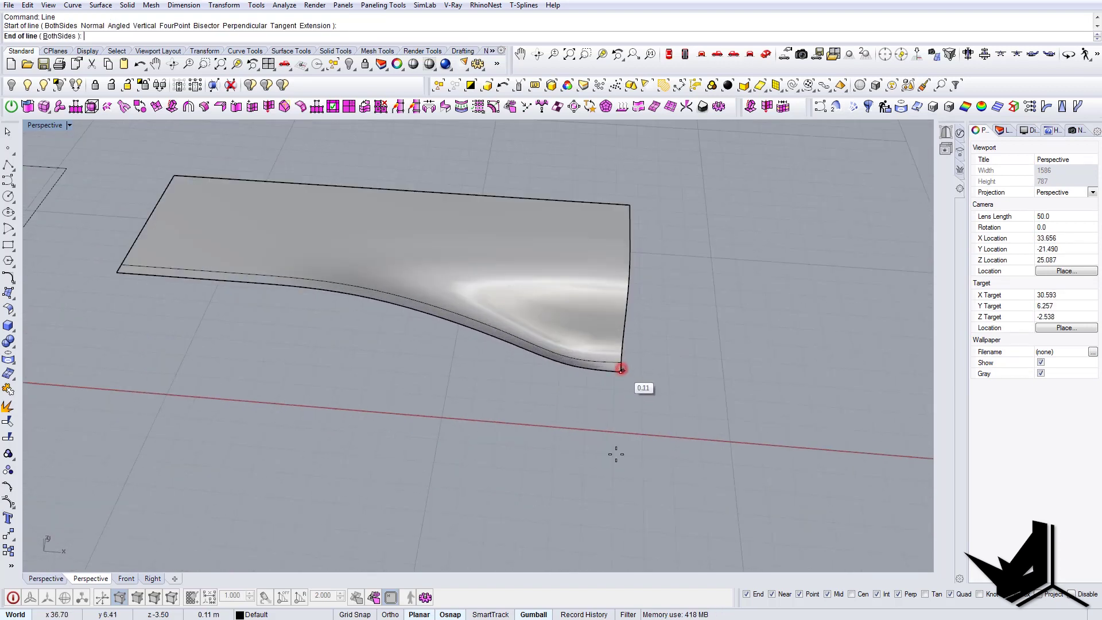
pyautogui.keyDown('shift'); pyautogui.click(623, 513); pyautogui.keyUp('shift')
# Copy the line 0.9 m along X toward the flat end of the roof
pyautogui.moveTo(663, 505); pyautogui.dragTo(602, 479)
pyautogui.write('copy')
pyautogui.press('Return')
pyautogui.click(625, 481)
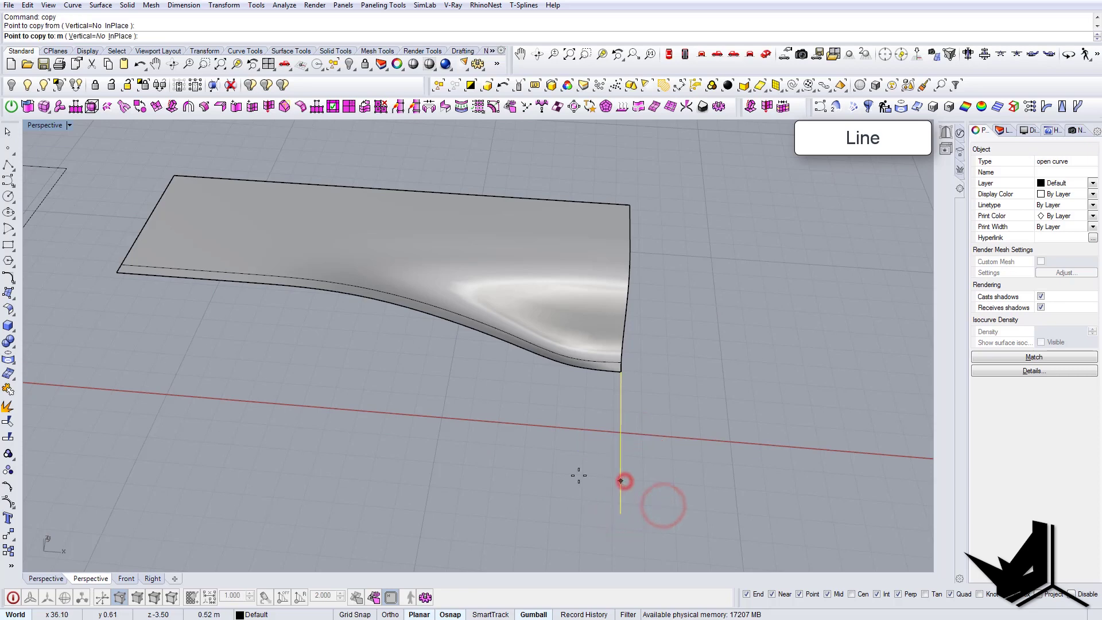
pyautogui.write('0')
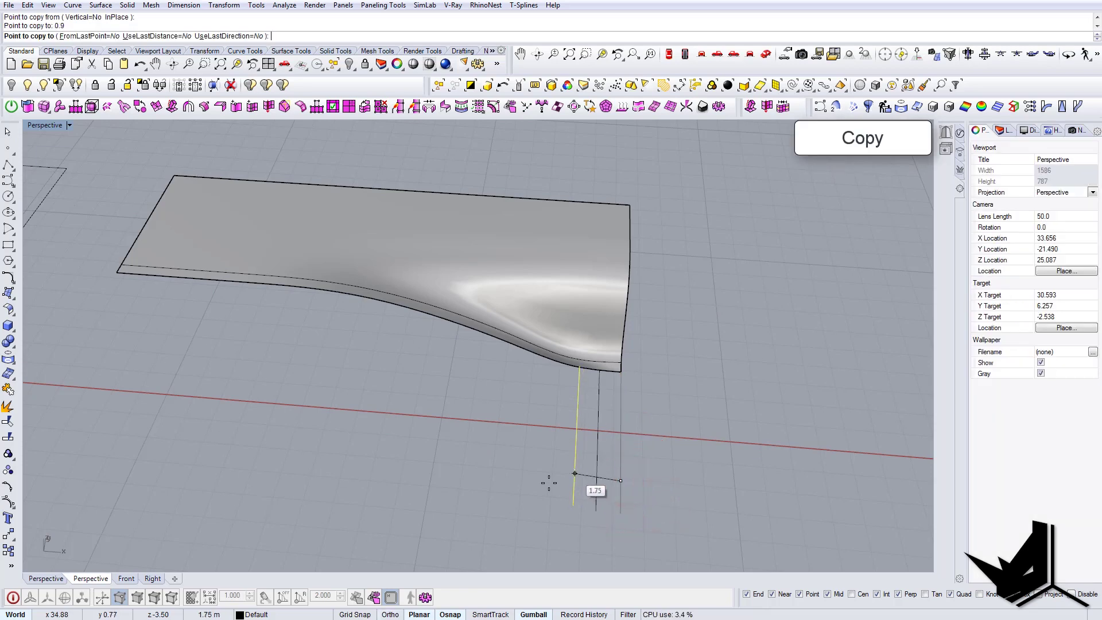
# Copy the second line another 0.9 m along X, and copy the resulting third line at offsets of 0.6 m and 0.9 m
pyautogui.moveTo(607, 525); pyautogui.dragTo(585, 492)
pyautogui.write('C')
pyautogui.press('Return')
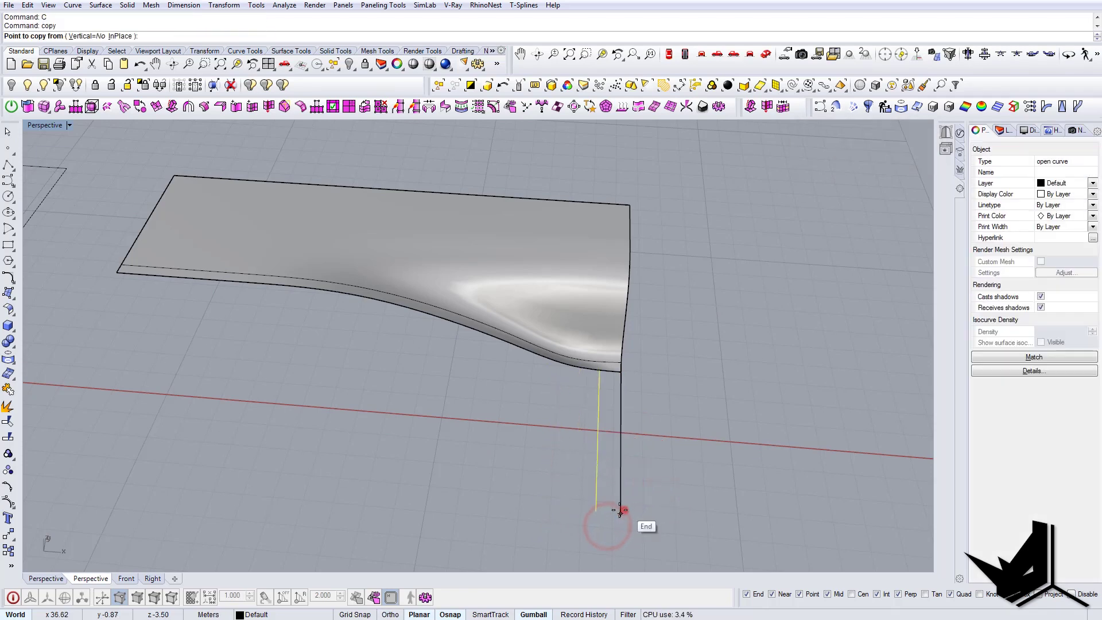
pyautogui.click(619, 511)
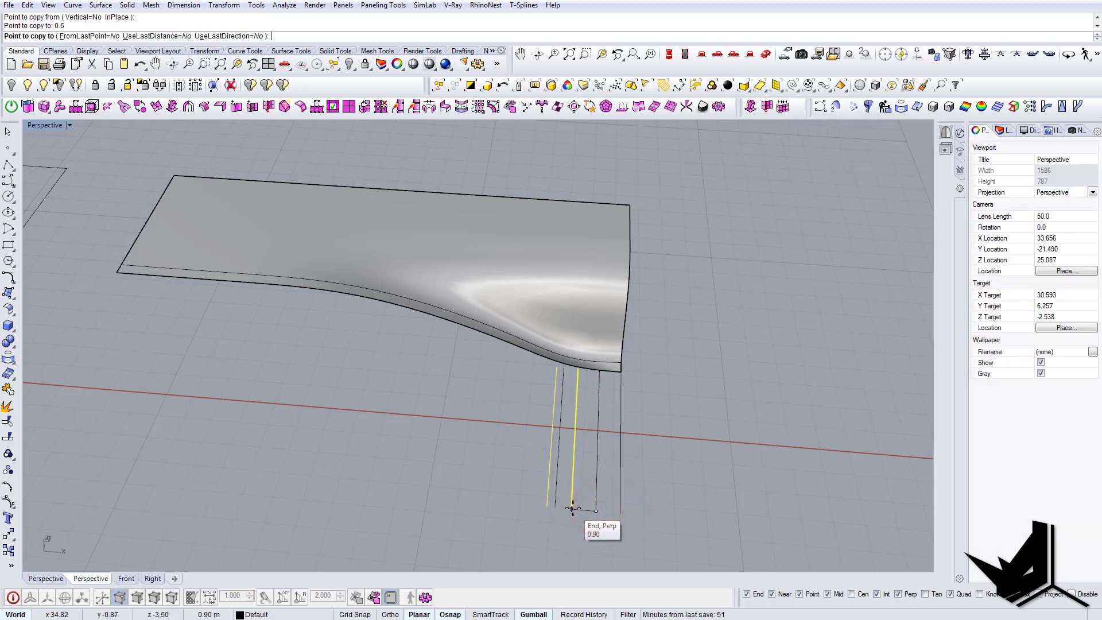
pyautogui.click(573, 508)
pyautogui.press('Return')
# Copy the last line repeatedly at 0.3 m spacing with FromLastPoint, UseLastDistance and UseLastDirection set to Yes
pyautogui.click(545, 505)
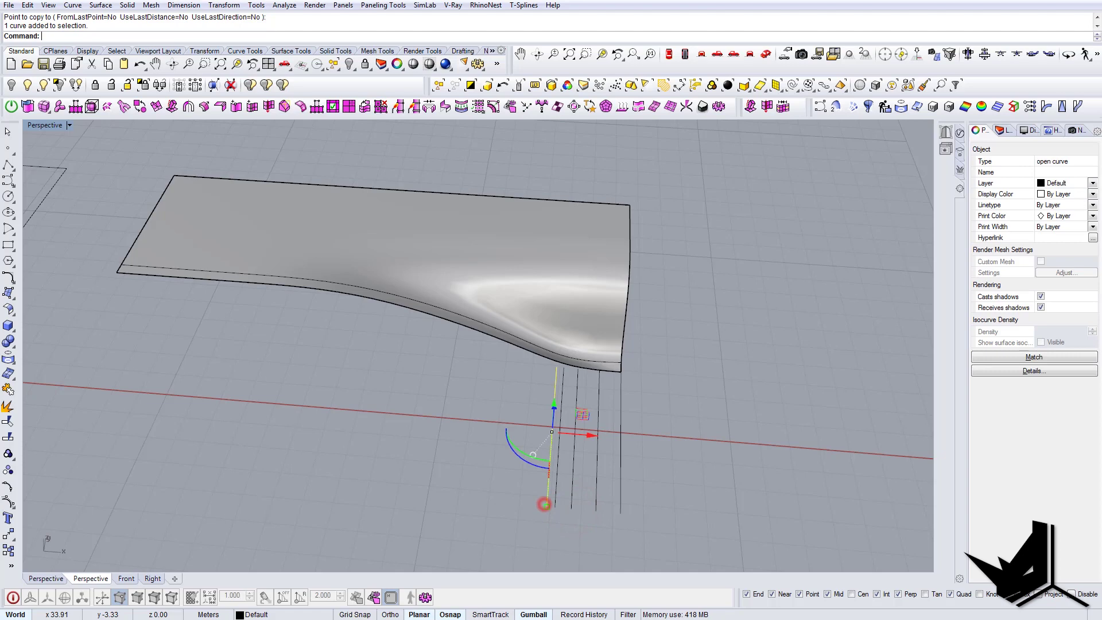
pyautogui.press('Return')
pyautogui.click(559, 508)
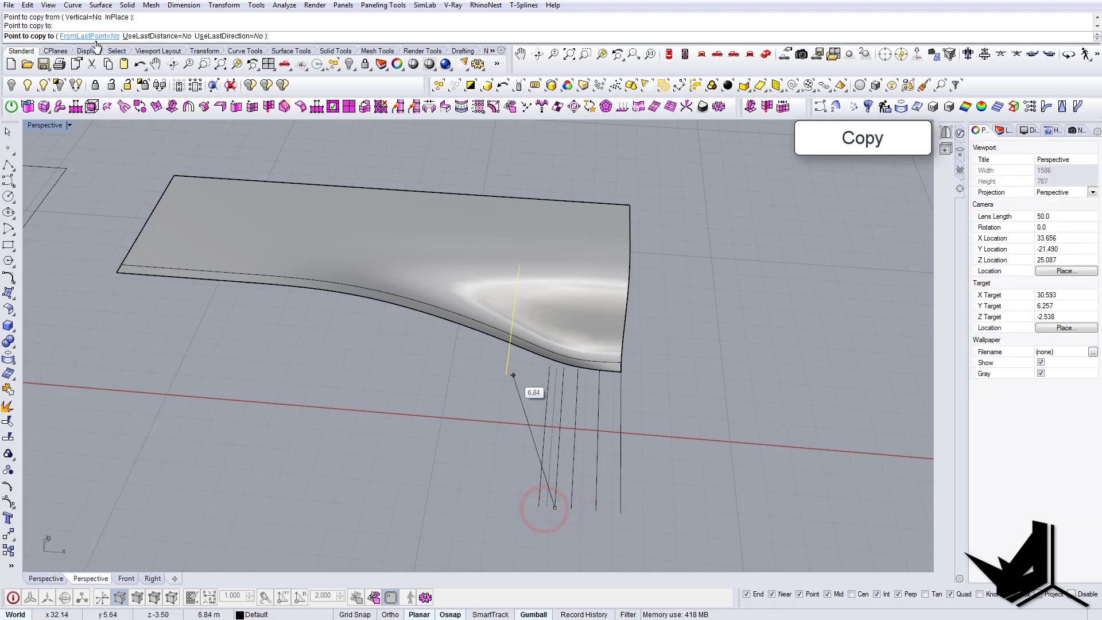
pyautogui.click(94, 36)
pyautogui.click(136, 36)
pyautogui.click(214, 36)
pyautogui.click(263, 401)
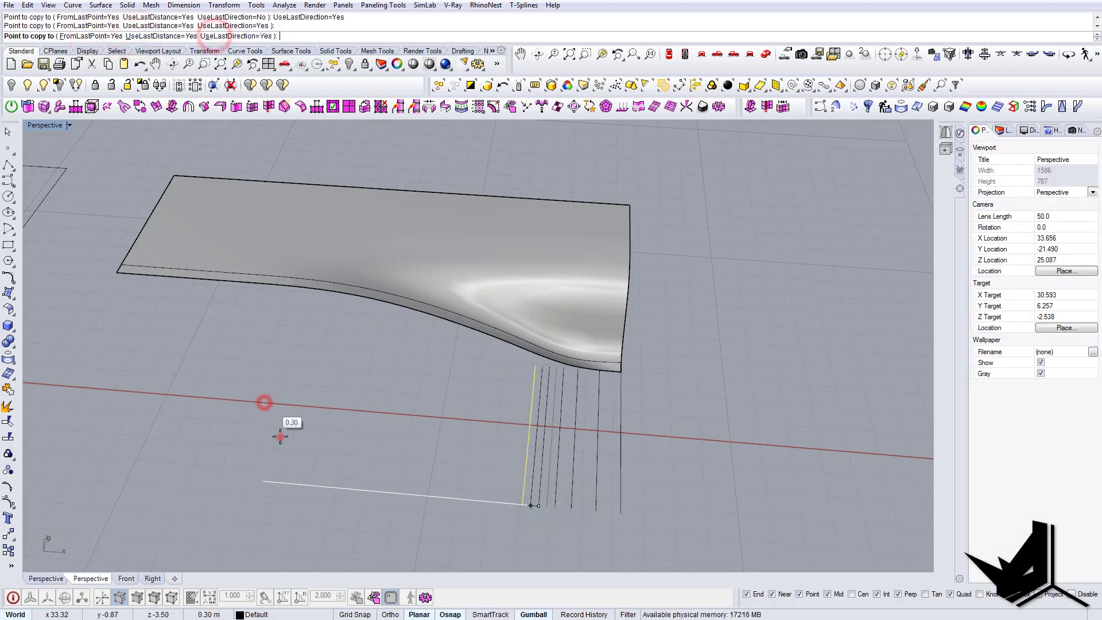
pyautogui.click(280, 438)
pyautogui.click(281, 447)
pyautogui.click(286, 456)
pyautogui.click(287, 458)
pyautogui.click(287, 457)
pyautogui.press('Return')
# Copy the seven lines spaced 0.3 m apart as a set five times along X, offsetting each set by 2.1 m
pyautogui.moveTo(546, 520); pyautogui.dragTo(484, 470)
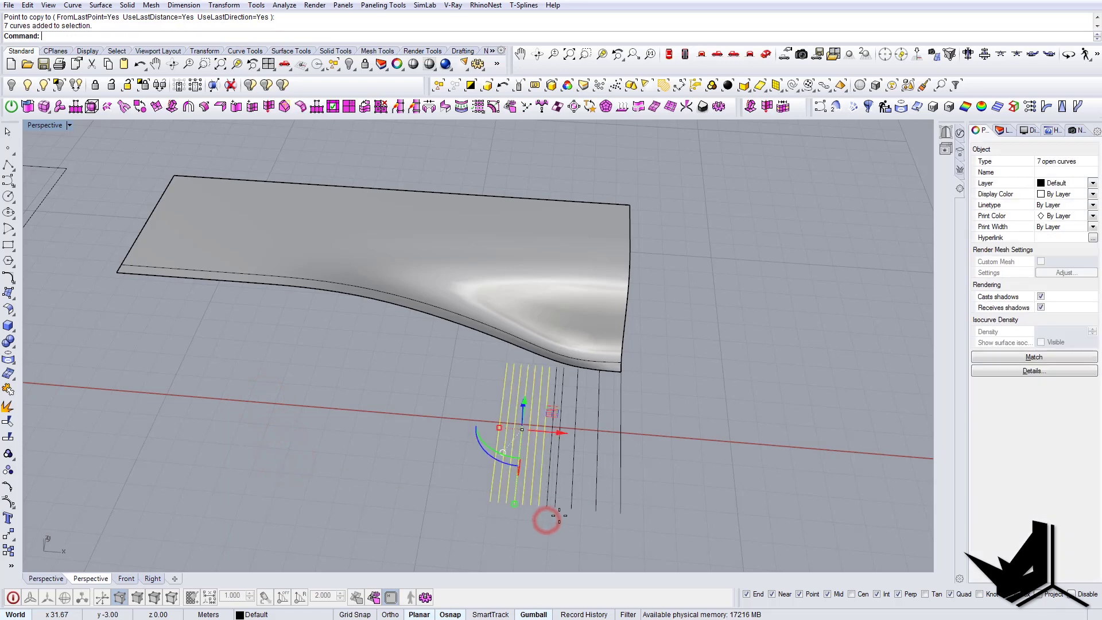
pyautogui.press('Return')
pyautogui.click(548, 504)
pyautogui.click(548, 504)
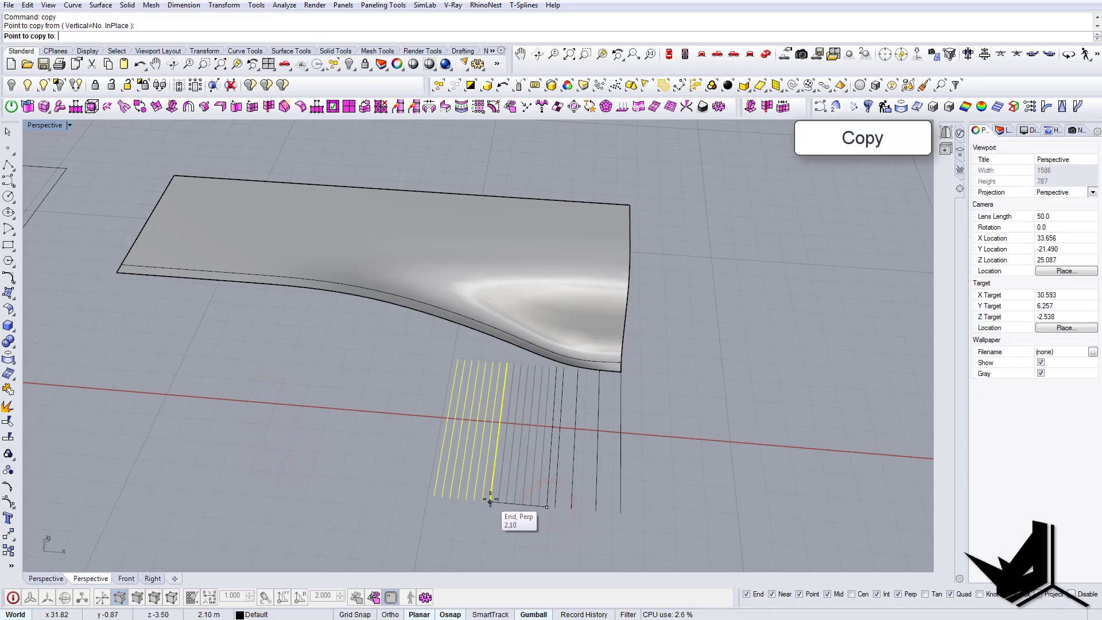
pyautogui.click(490, 499)
pyautogui.click(428, 496)
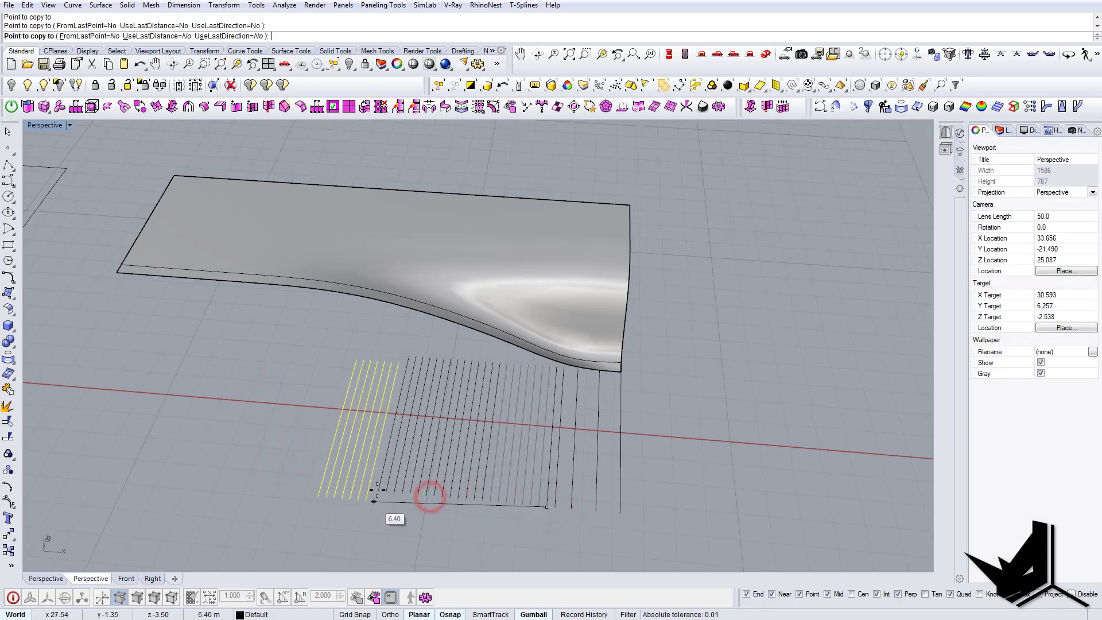
pyautogui.click(376, 487)
pyautogui.click(321, 487)
pyautogui.click(268, 484)
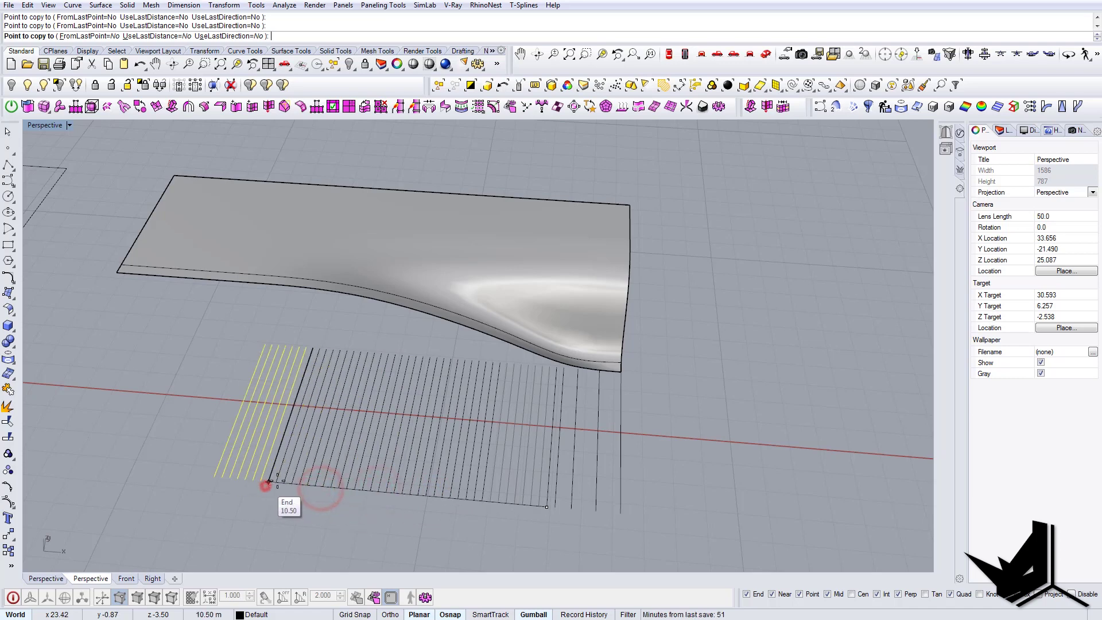
pyautogui.press('Return')
# Delete the six surplus lines at the end of the row nearest the roof's flat end
pyautogui.scroll(-6, 397, 409)
pyautogui.moveTo(400, 411)
pyautogui.mouseDown(button='right')
pyautogui.moveTo(421, 339)
pyautogui.moveTo(418, 365)
pyautogui.moveTo(458, 352)
pyautogui.moveTo(487, 364)
pyautogui.moveTo(476, 338)
pyautogui.mouseUp(button='right')
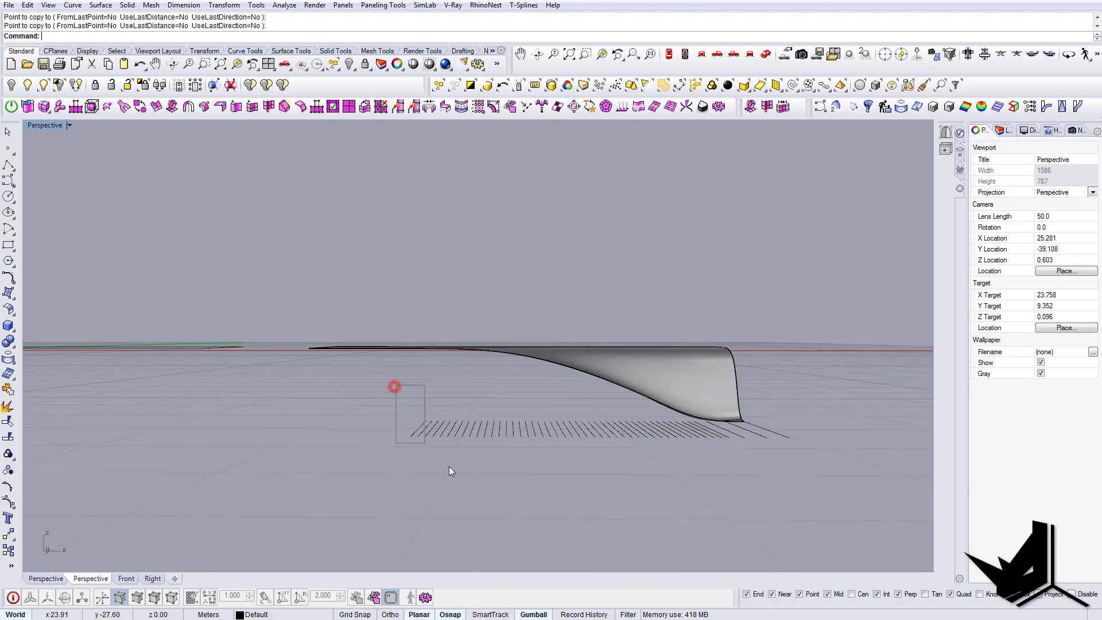
pyautogui.moveTo(449, 466); pyautogui.dragTo(456, 463)
pyautogui.press('Delete')
pyautogui.moveTo(456, 463); pyautogui.dragTo(521, 363, button='right')
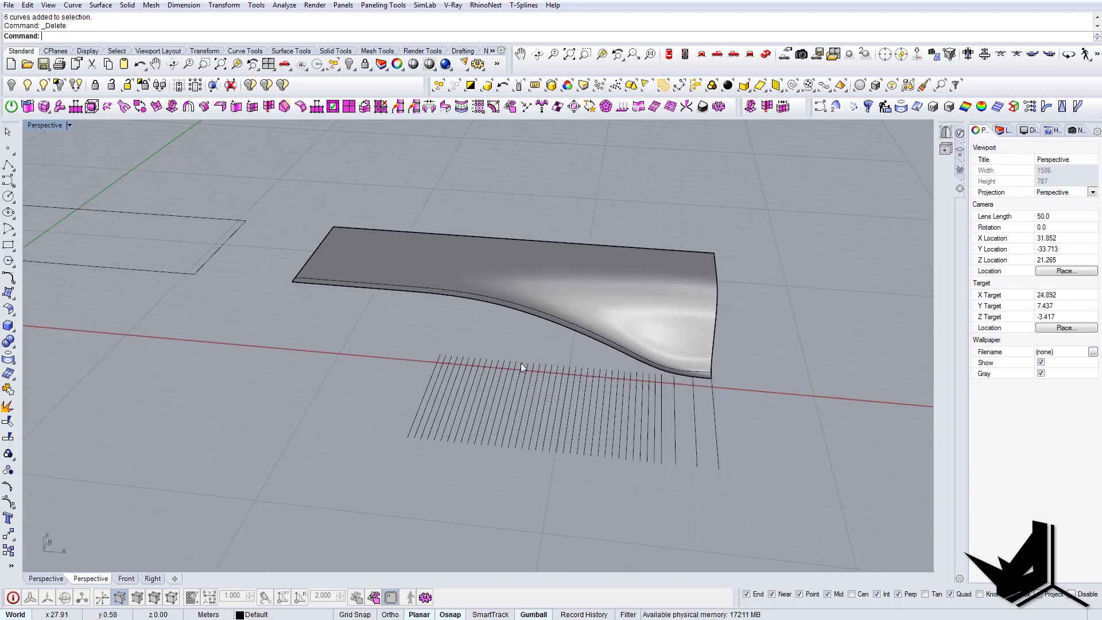
# In the Top view, draw an interpolated curve from beyond the roof's swept end, along its dip, bending up past the back edge
pyautogui.click(672, 54)
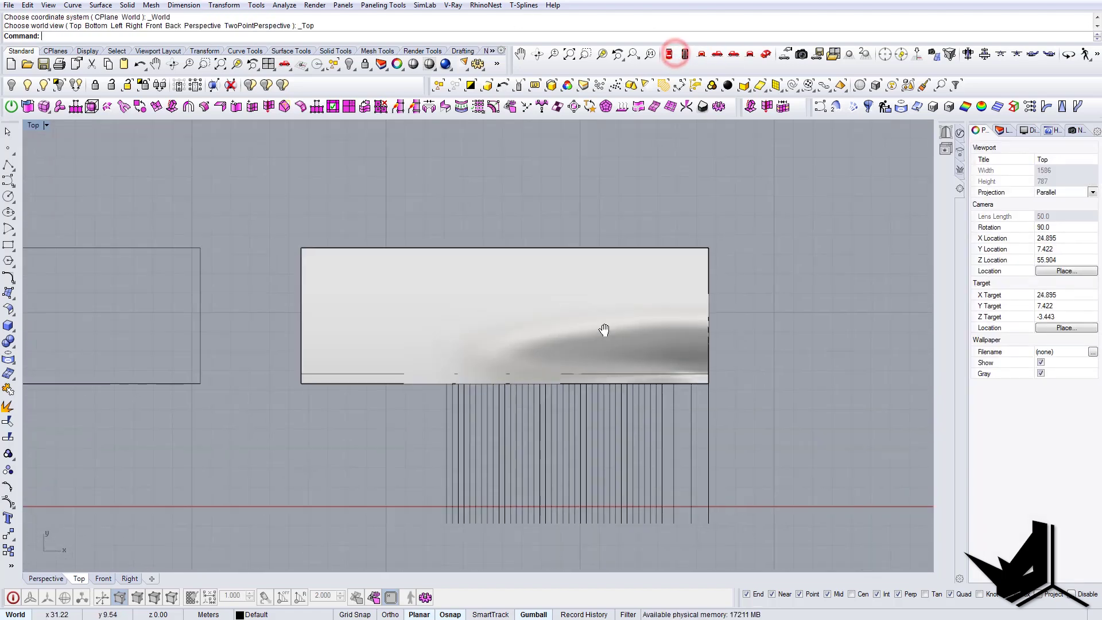
pyautogui.click(12, 184)
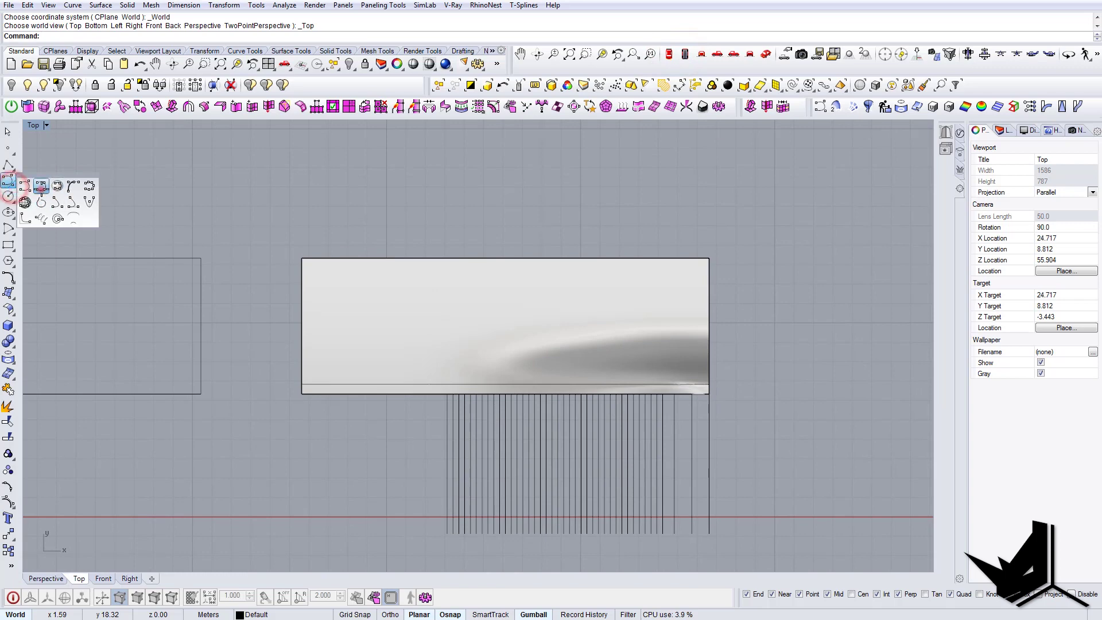
pyautogui.click(41, 186)
pyautogui.click(729, 369)
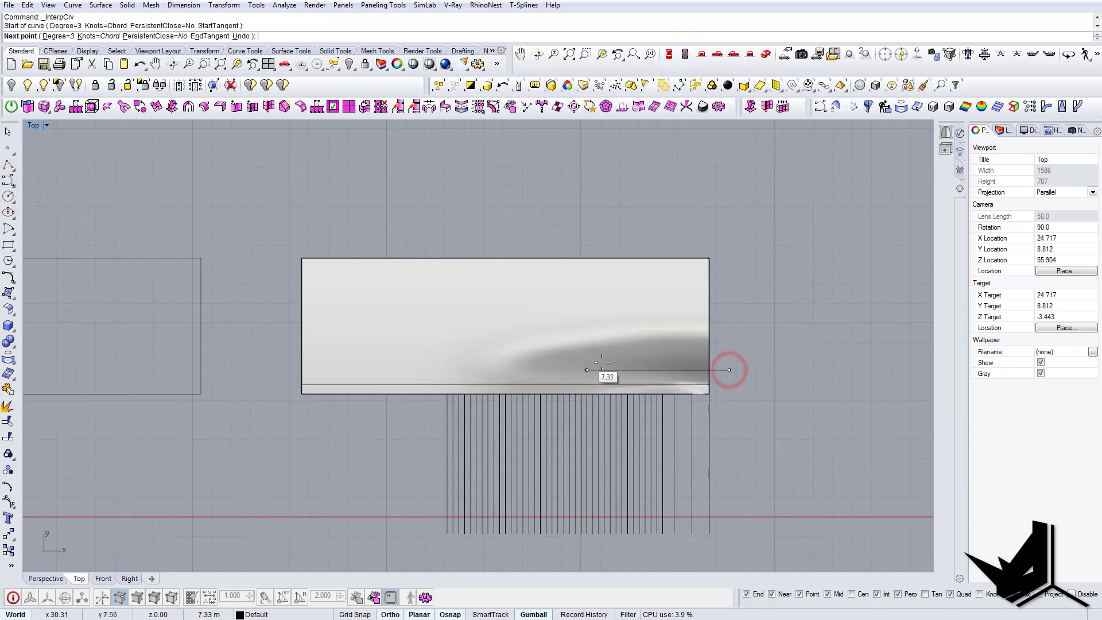
pyautogui.click(614, 370)
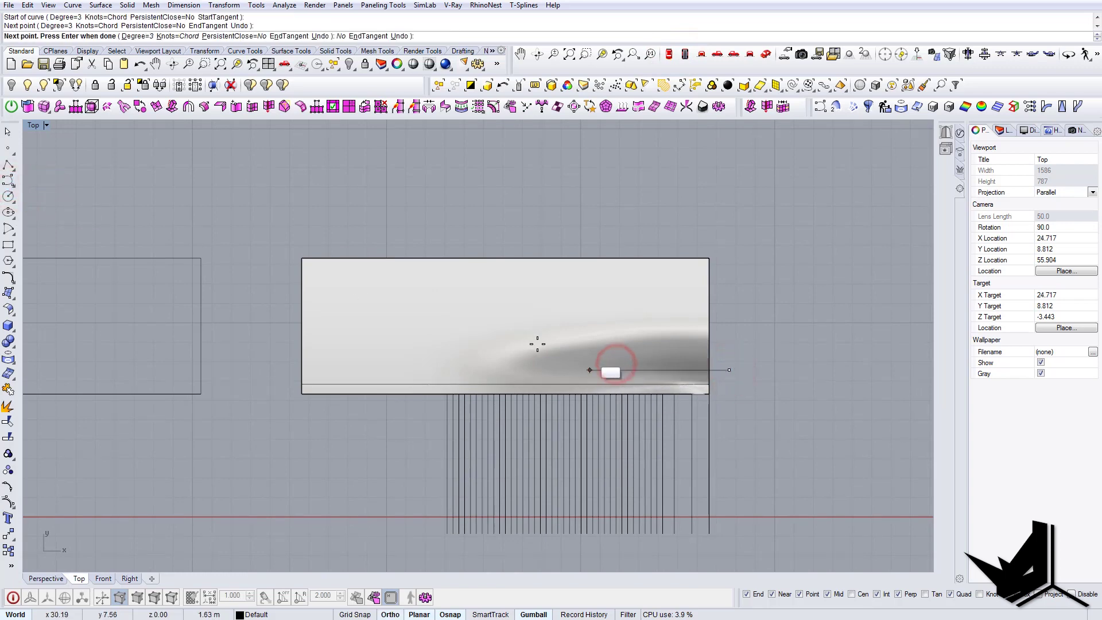
pyautogui.click(537, 356)
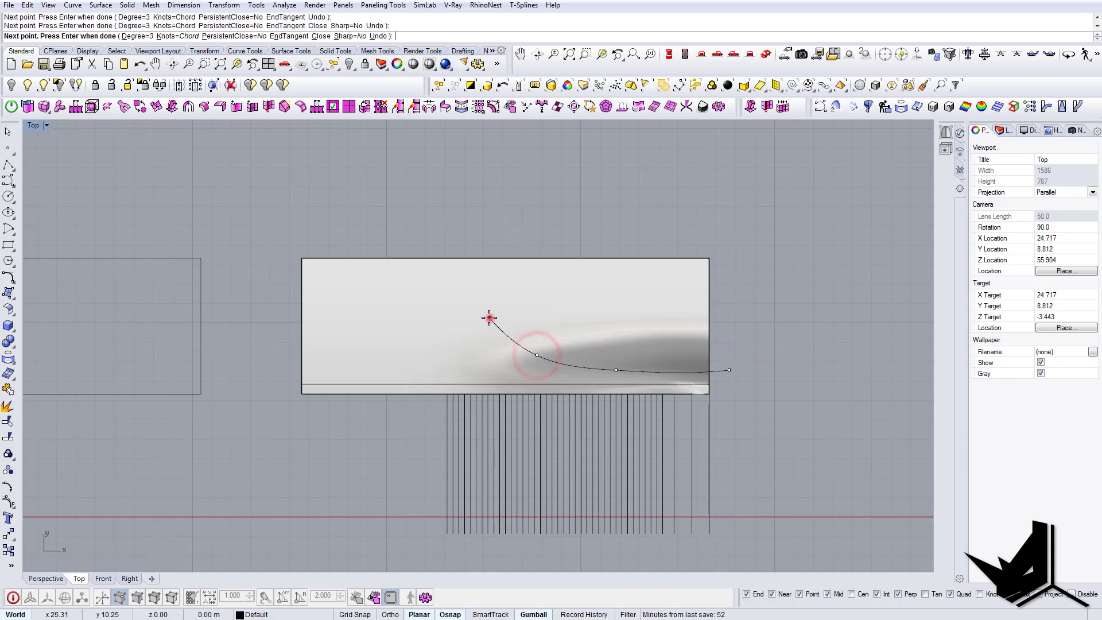
pyautogui.rightClick(480, 209)
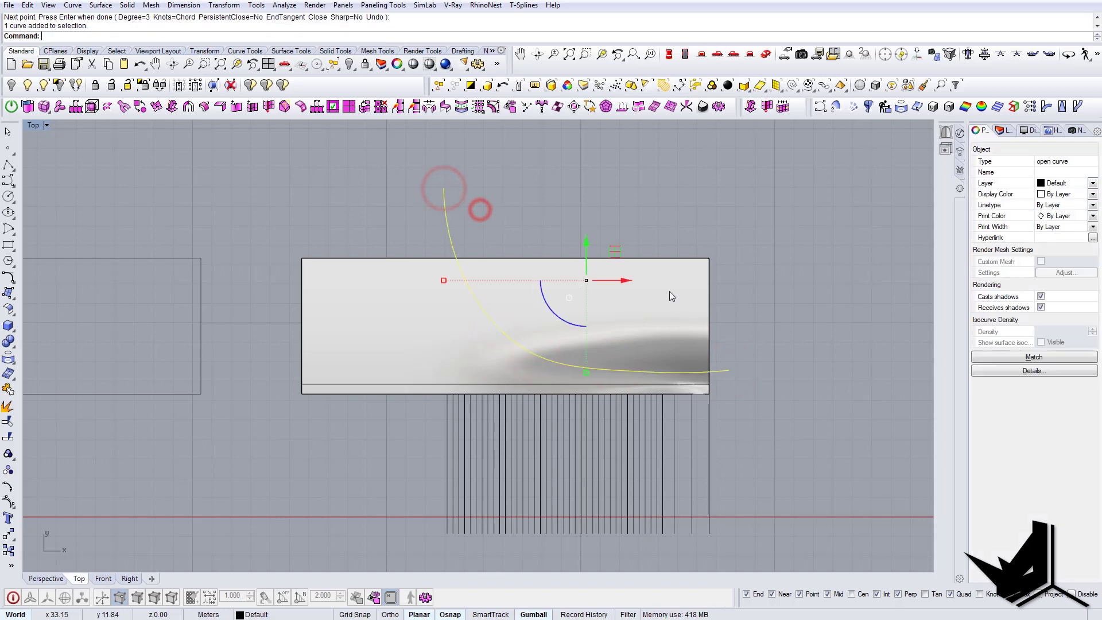
# Move the interpolated curve along Y until it lies clear of the roof
pyautogui.scroll(-2, 516, 322)
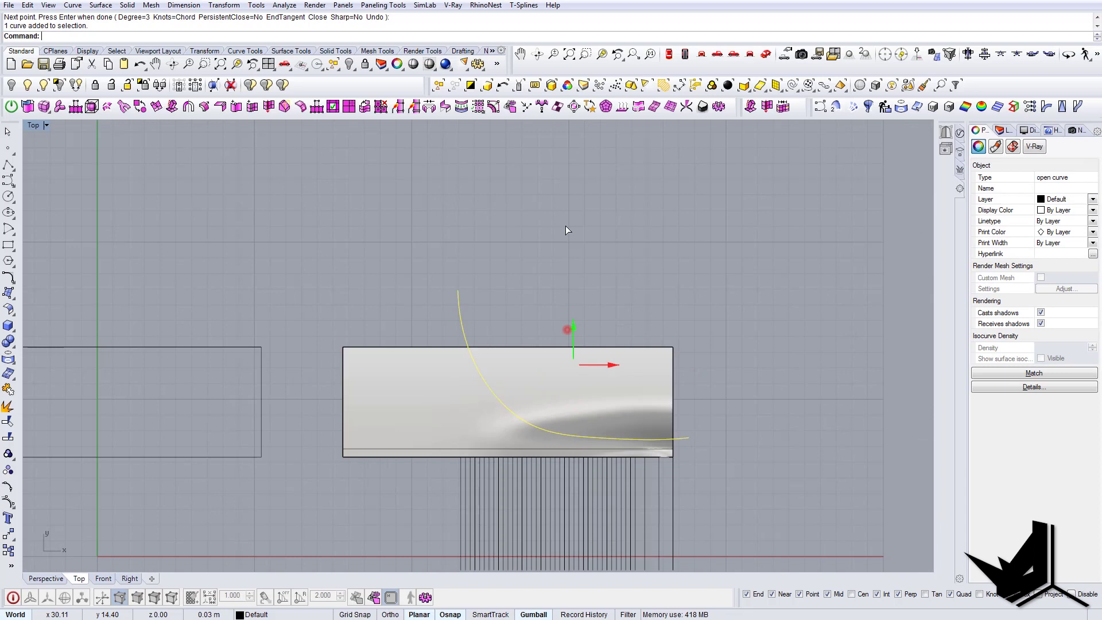
pyautogui.moveTo(566, 226); pyautogui.dragTo(567, 199)
pyautogui.scroll(4, 632, 270)
pyautogui.moveTo(592, 287); pyautogui.dragTo(547, 332, button='right')
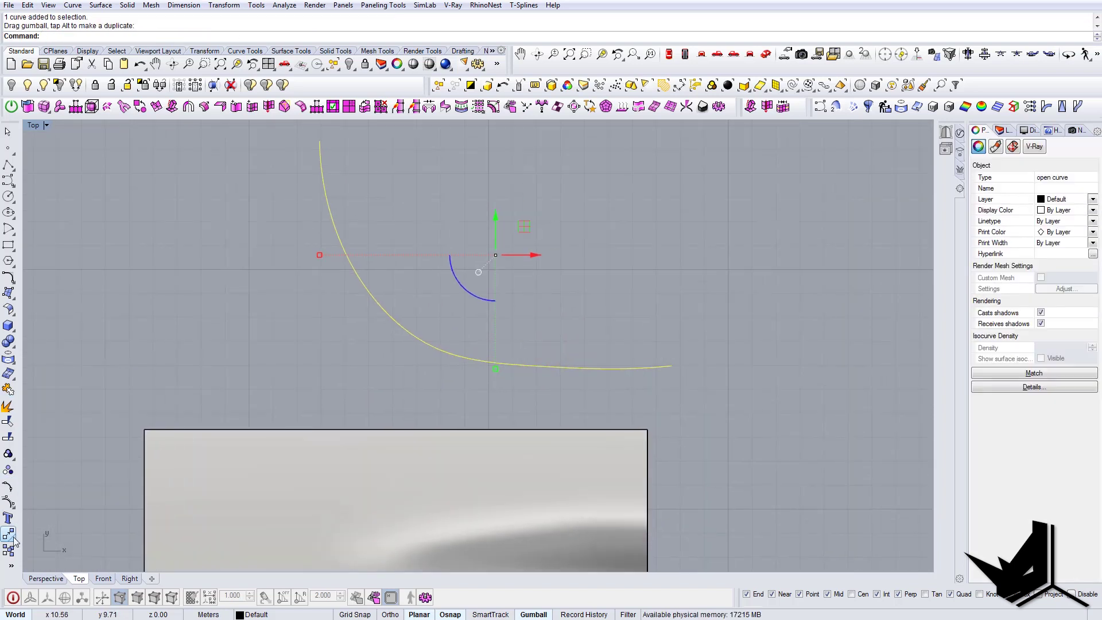
# Show the curve's control points, align the last two to the same Y with SetPt, and pull the end point outward along X
pyautogui.click(9, 504)
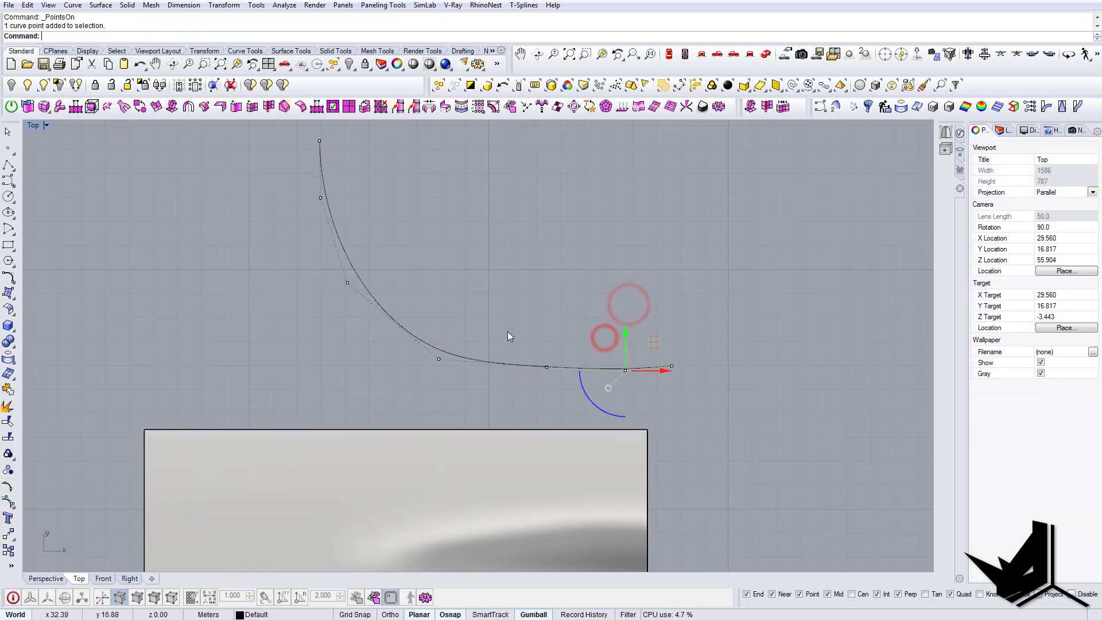
pyautogui.moveTo(628, 370); pyautogui.dragTo(717, 395)
pyautogui.write('SetPt')
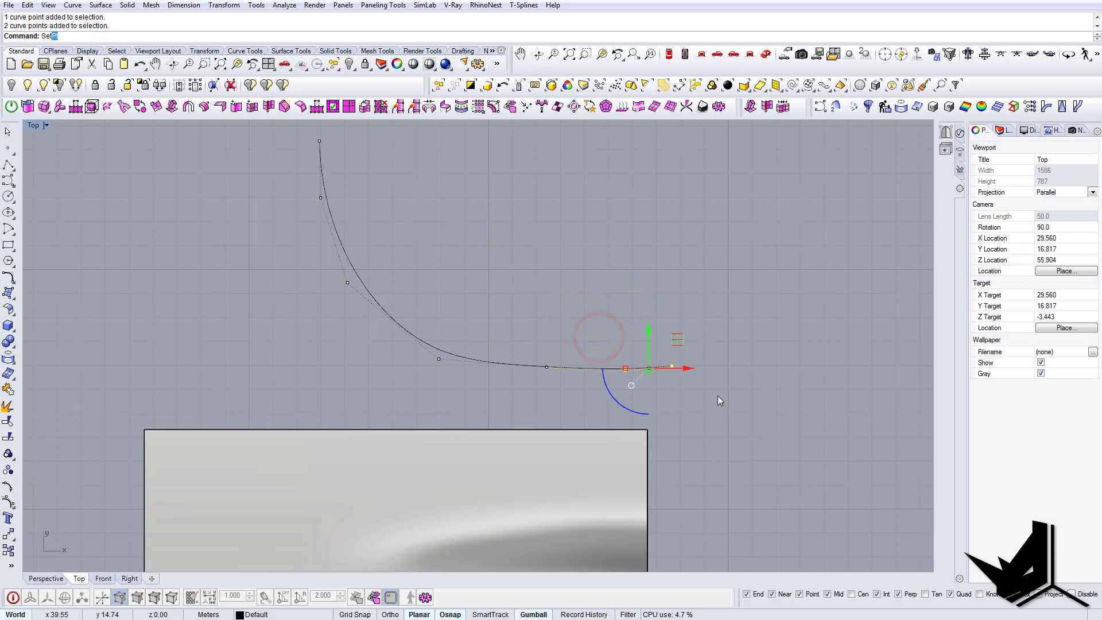
pyautogui.press('Return')
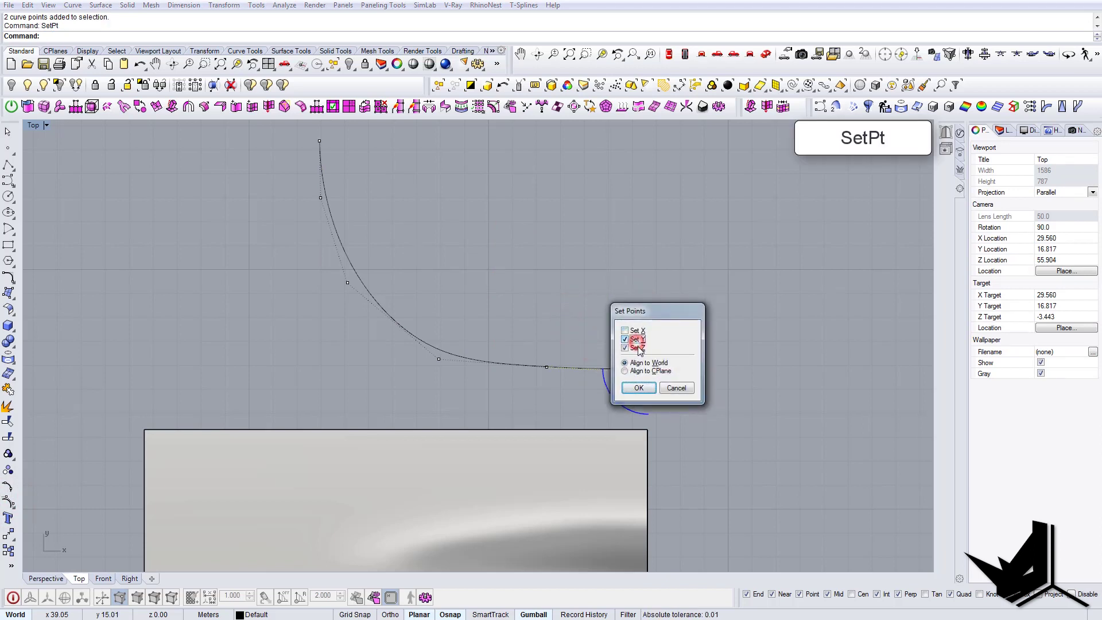
pyautogui.click(648, 389)
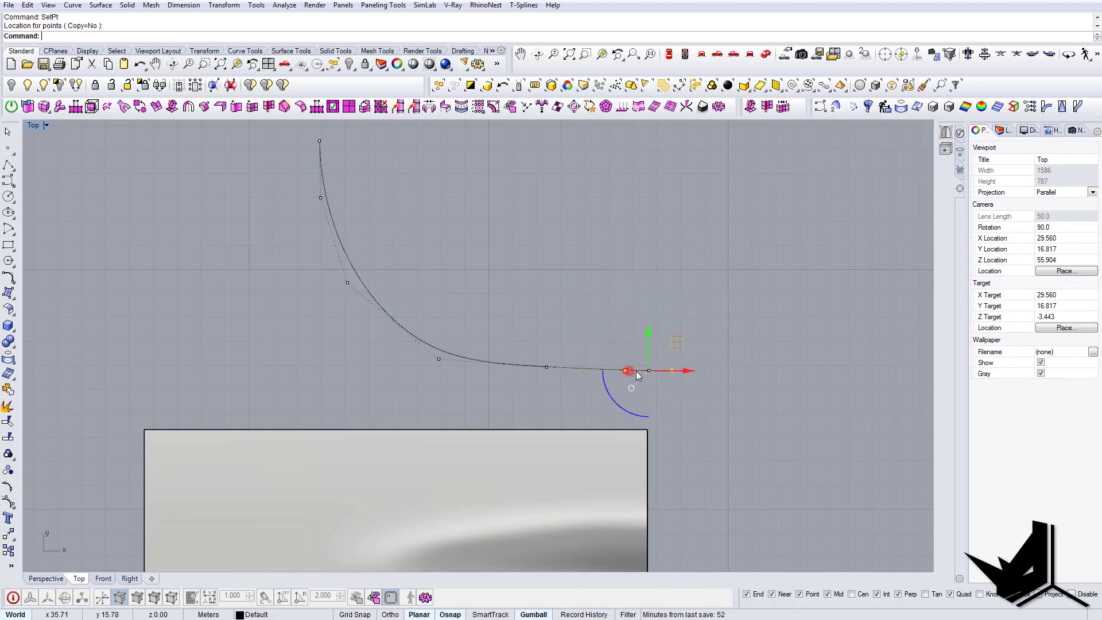
pyautogui.moveTo(716, 371); pyautogui.dragTo(802, 373)
# Shift one control point before the curve's straight end slightly along X and raise the next one at the bend along Y
pyautogui.click(546, 367)
pyautogui.moveTo(586, 368); pyautogui.dragTo(575, 367)
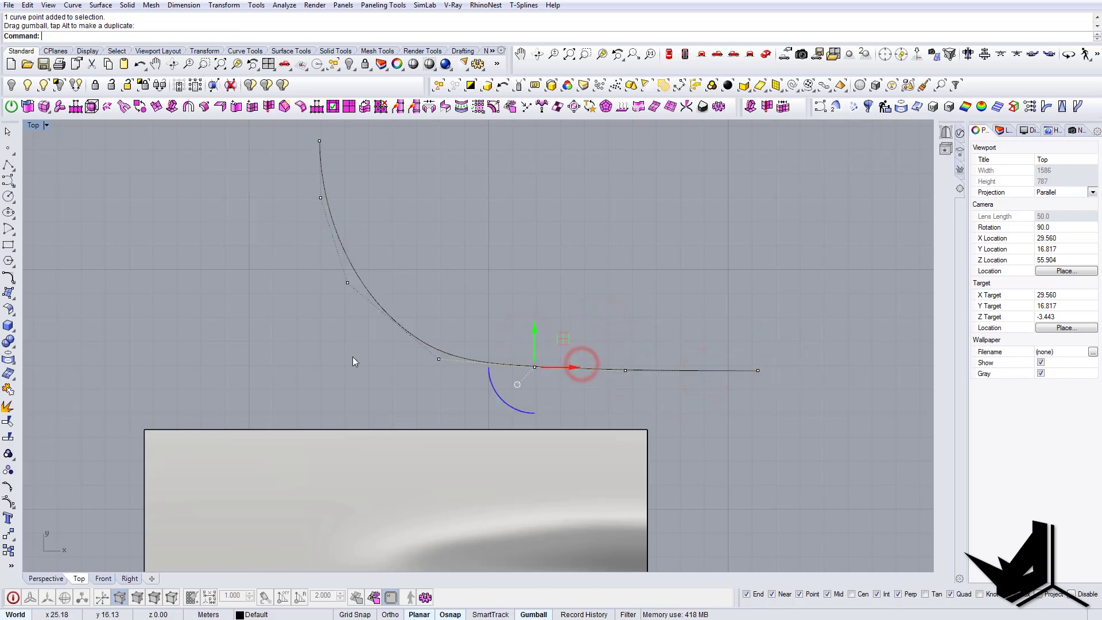
pyautogui.click(438, 358)
pyautogui.moveTo(440, 332); pyautogui.dragTo(435, 322)
# Adjust the control point at the curve's upper end slightly upward along Y
pyautogui.moveTo(287, 235); pyautogui.dragTo(328, 283, button='right')
pyautogui.moveTo(326, 160); pyautogui.dragTo(388, 209)
pyautogui.moveTo(389, 209); pyautogui.dragTo(433, 255, button='right')
pyautogui.moveTo(404, 203); pyautogui.dragTo(402, 142)
pyautogui.moveTo(404, 183); pyautogui.dragTo(404, 199)
# Nudge the third control point from the curve's upper end to smooth the bend, readjust the end point, and hide the control points
pyautogui.click(330, 264)
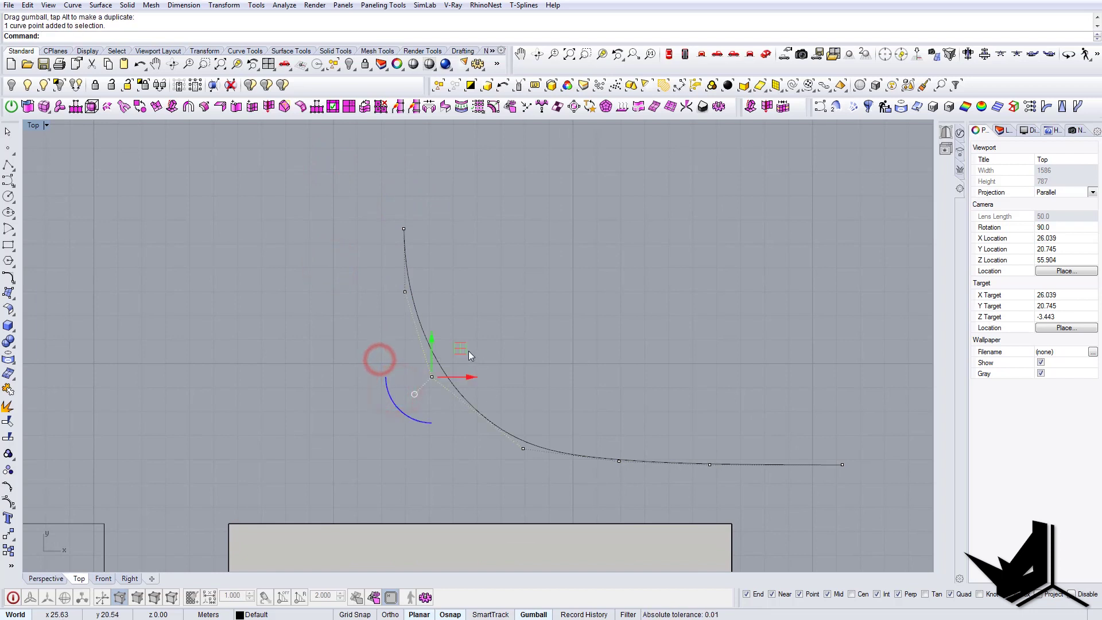
pyautogui.moveTo(468, 351); pyautogui.dragTo(471, 351)
pyautogui.click(470, 274)
pyautogui.moveTo(442, 263); pyautogui.dragTo(436, 259)
pyautogui.click(380, 191)
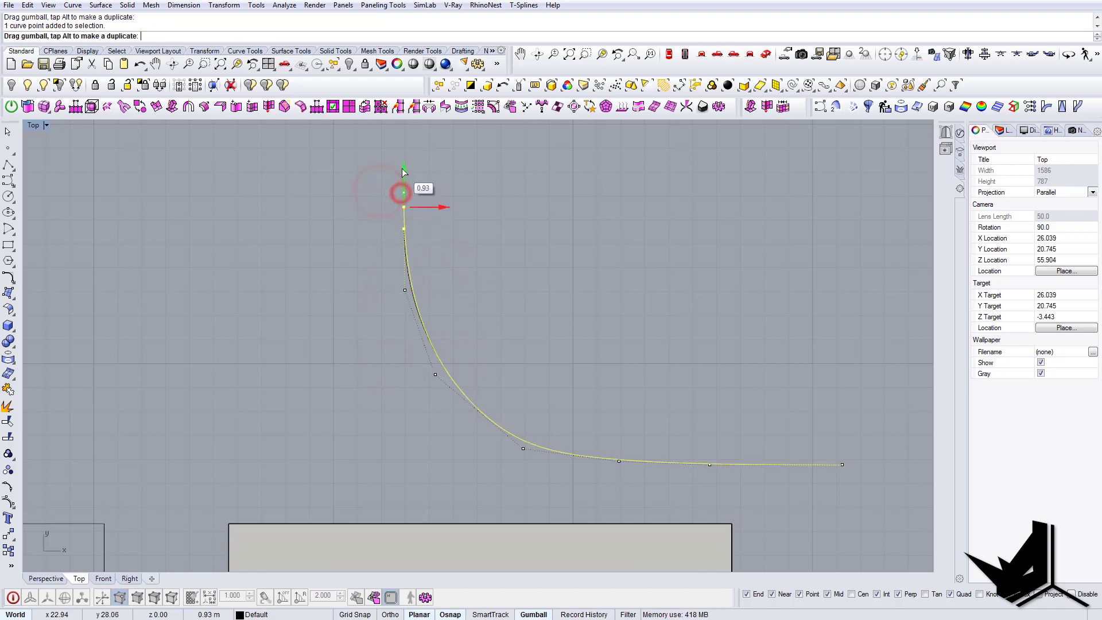
pyautogui.moveTo(402, 168); pyautogui.dragTo(401, 197)
pyautogui.click(401, 197)
pyautogui.scroll(-6, 482, 261)
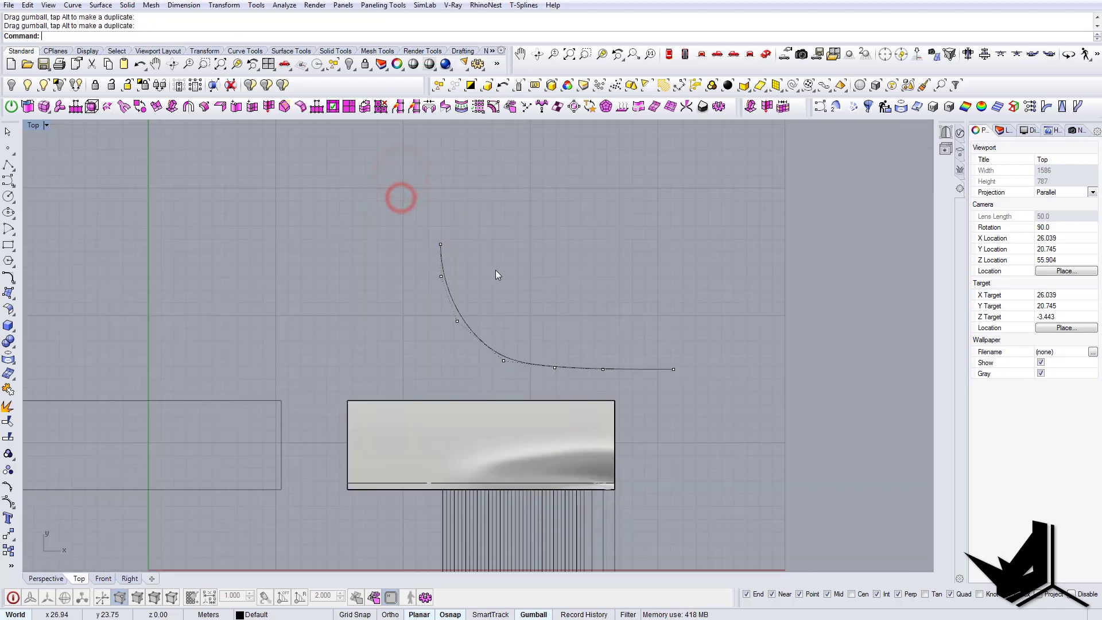
pyautogui.press('Escape')
pyautogui.scroll(-4, 497, 274)
# Compare with the reference photo, close it from view, and move the curve back along Y over the roof surface
pyautogui.hotkey('alt', 'Tab')
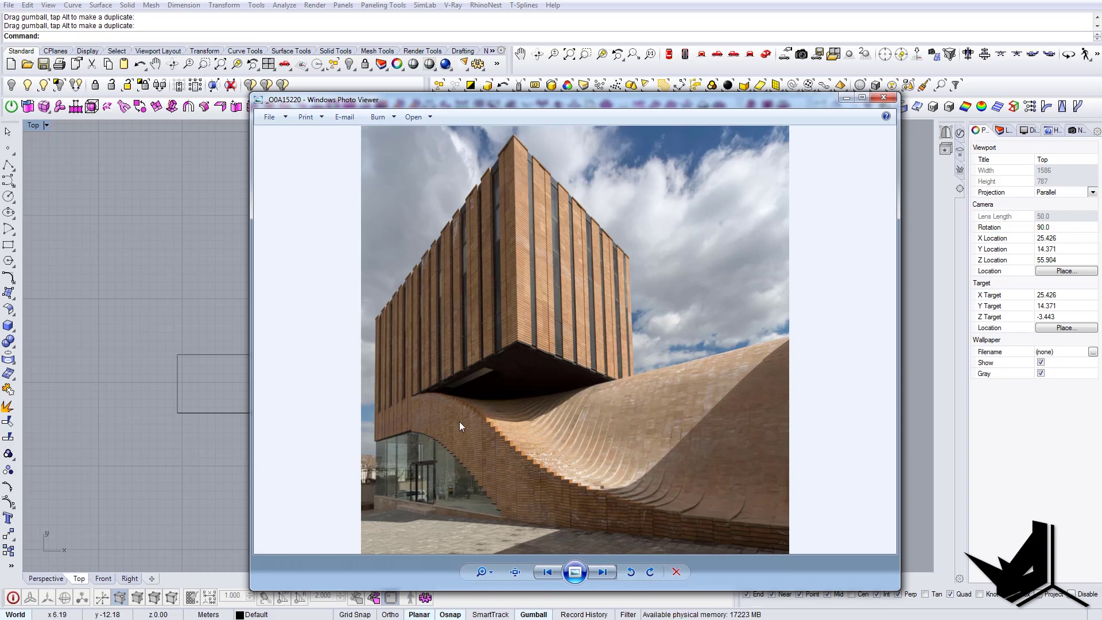
pyautogui.click(844, 100)
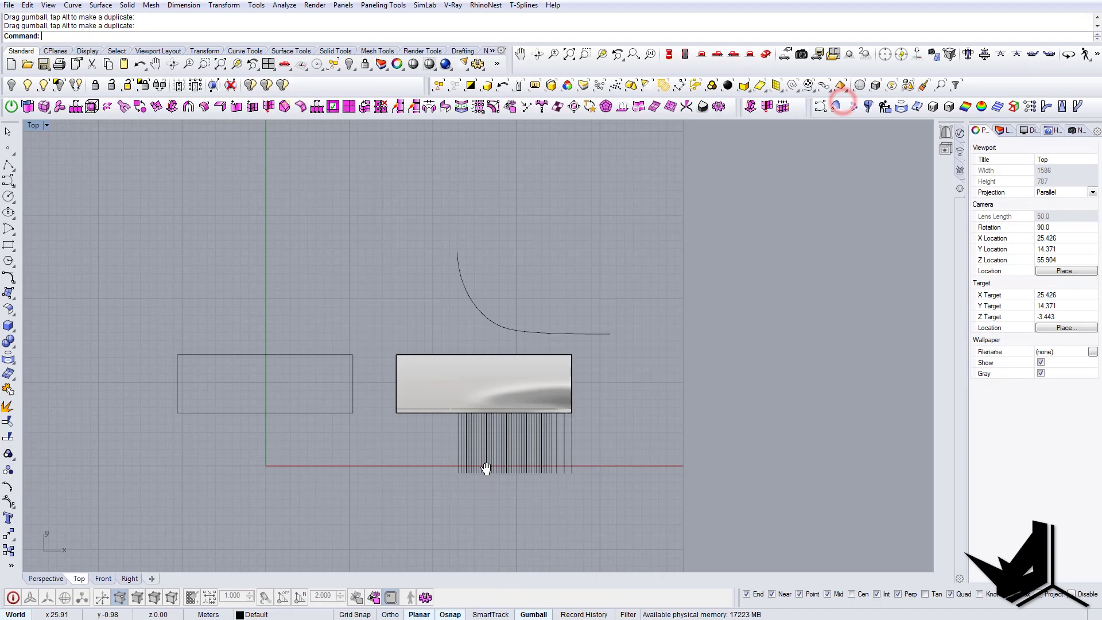
pyautogui.click(494, 311)
pyautogui.scroll(3, 495, 312)
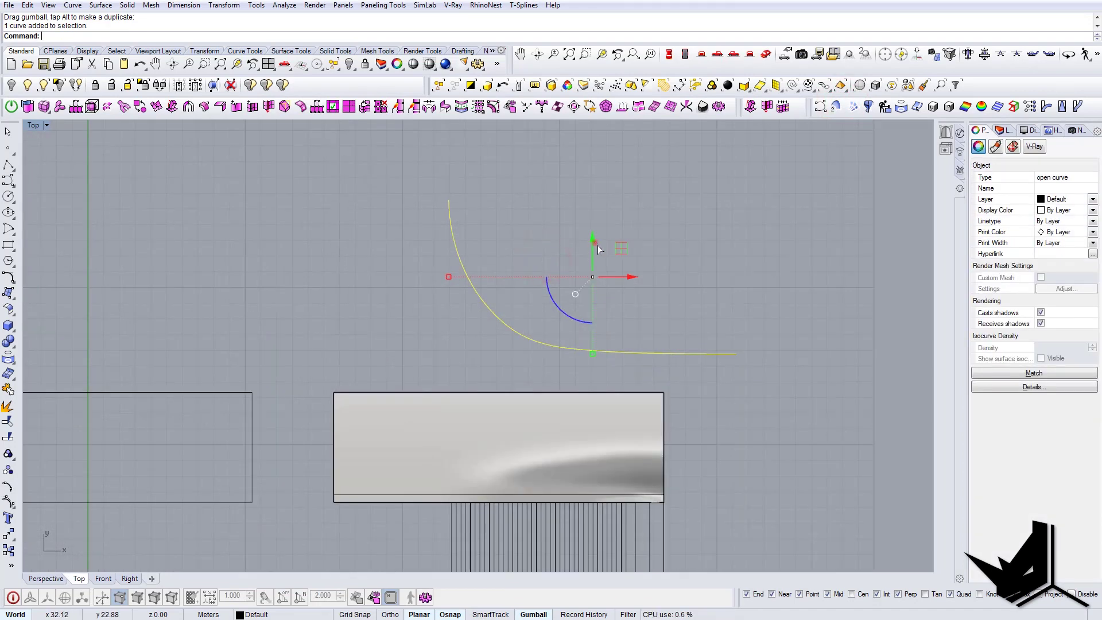
pyautogui.moveTo(597, 246); pyautogui.dragTo(591, 376)
# In the Perspective view, extrude the curve straight down through the roof surface with the gumball
pyautogui.click(767, 56)
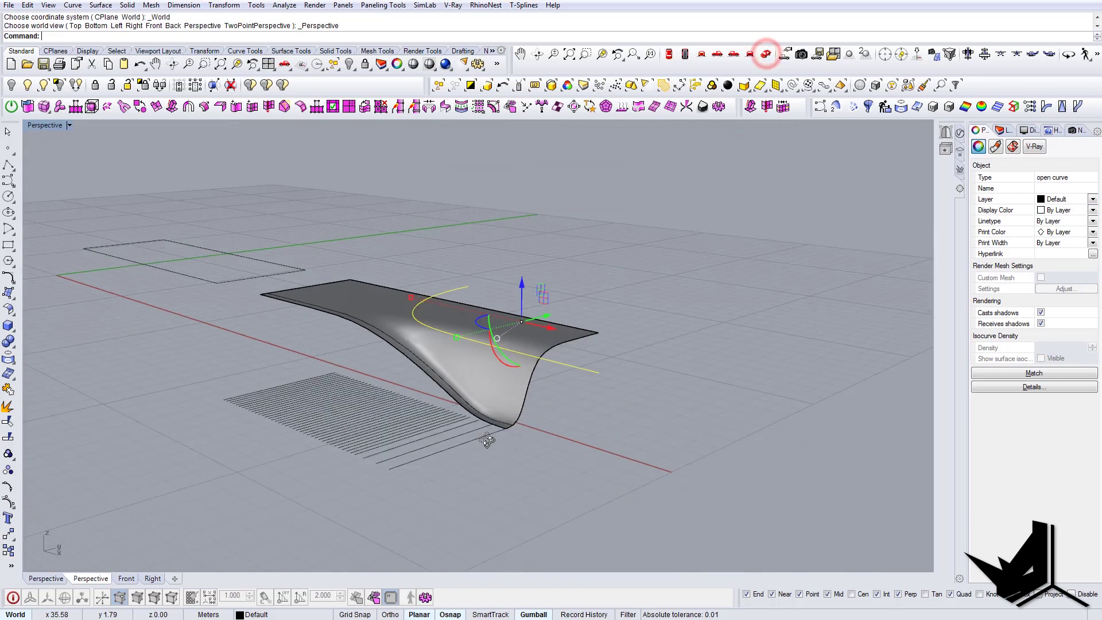
pyautogui.moveTo(511, 238); pyautogui.dragTo(512, 343)
pyautogui.moveTo(512, 350); pyautogui.dragTo(490, 394, button='right')
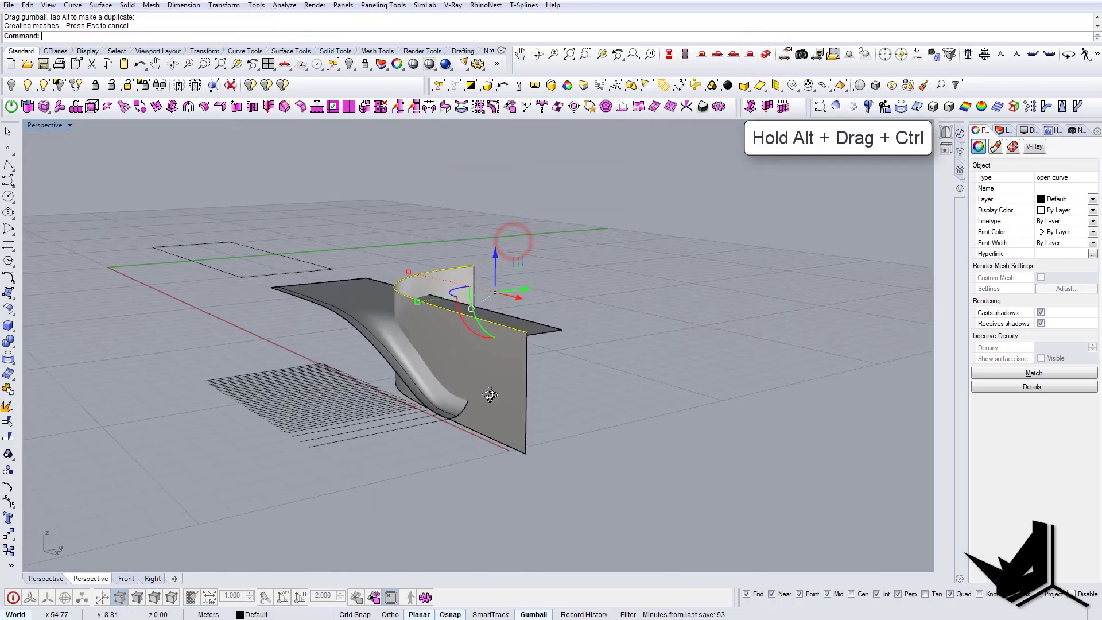
# Inspect where the extruded surface crosses the roof's swept end and shift the extrusion slightly
pyautogui.scroll(3, 459, 396)
pyautogui.click(436, 427)
pyautogui.moveTo(425, 413); pyautogui.dragTo(483, 372, button='right')
pyautogui.moveTo(483, 372); pyautogui.dragTo(369, 270, button='right')
pyautogui.moveTo(377, 317); pyautogui.dragTo(463, 377, button='right')
pyautogui.click(602, 344)
pyautogui.moveTo(554, 278); pyautogui.dragTo(548, 285)
pyautogui.press('Escape')
pyautogui.scroll(-4, 509, 398)
pyautogui.moveTo(509, 398); pyautogui.dragTo(488, 380, button='right')
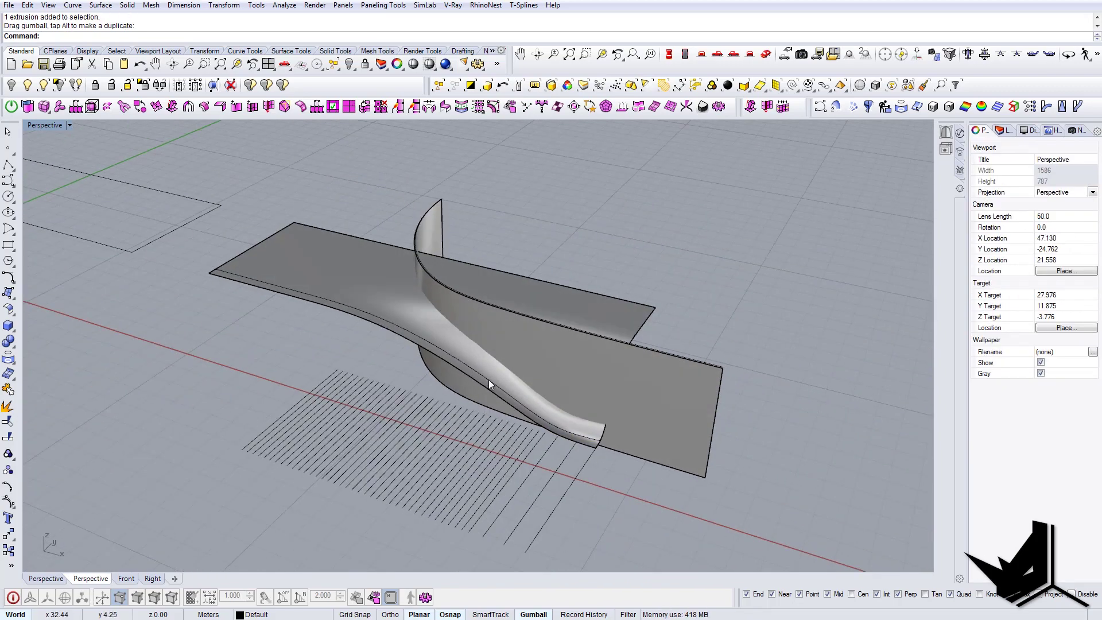
# Create the intersection curve between the extruded surface and the roof, and delete the extrusion and its source curve
pyautogui.write('tersect')
pyautogui.press('Return')
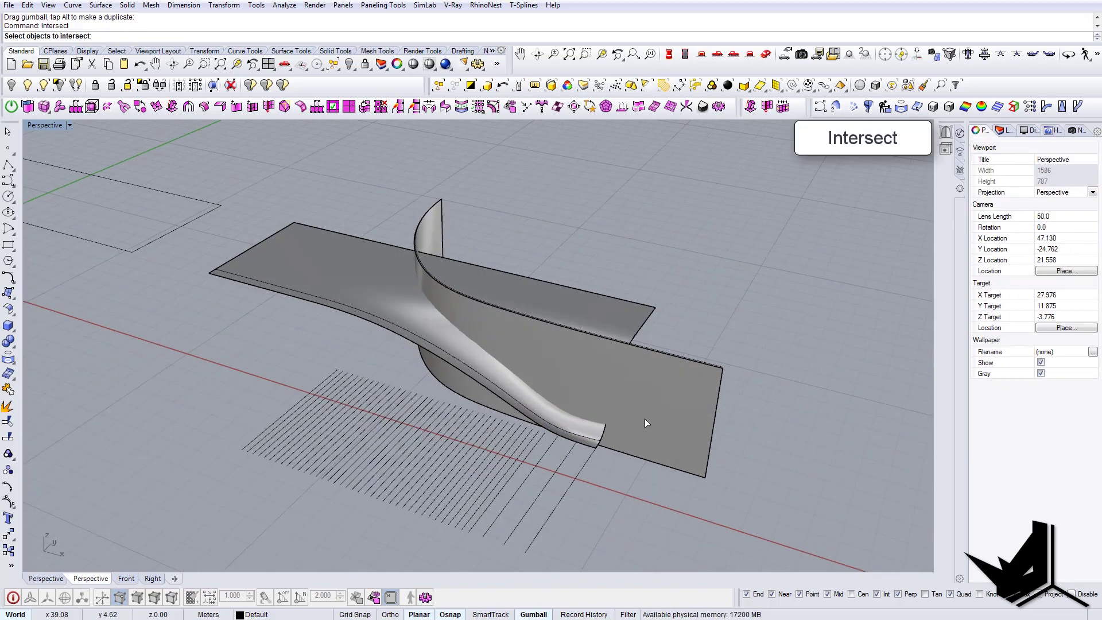
pyautogui.click(645, 419)
pyautogui.click(346, 282)
pyautogui.moveTo(523, 344); pyautogui.dragTo(726, 305, button='right')
pyautogui.rightClick(765, 271)
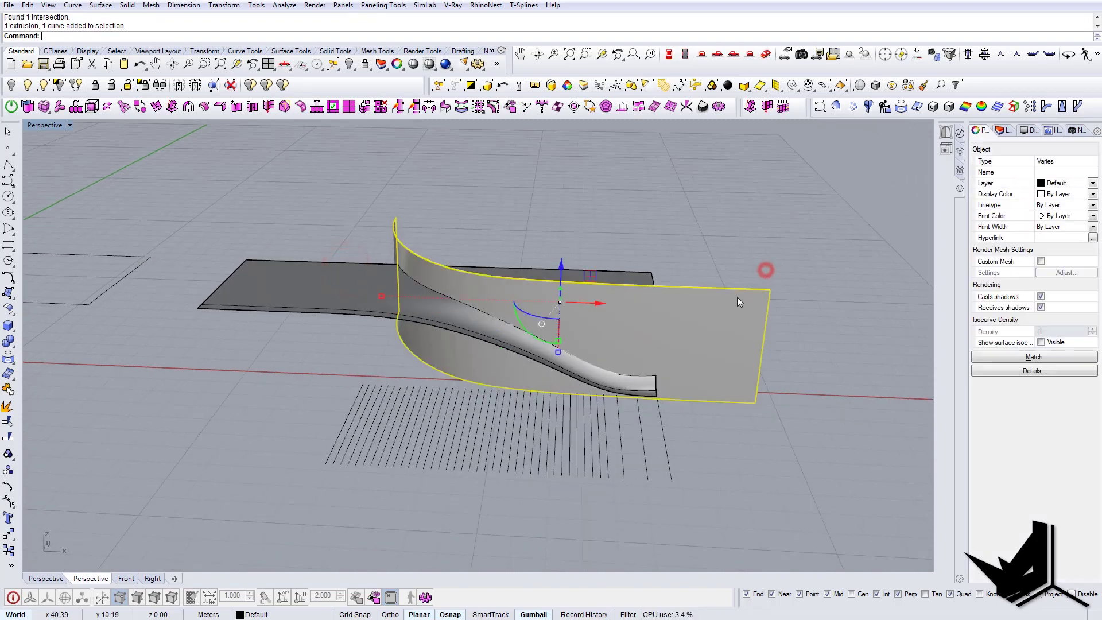
pyautogui.press('Delete')
# Split the roof surface with the intersection curve and the section curve that runs along its front edge
pyautogui.moveTo(802, 310); pyautogui.dragTo(450, 344, button='right')
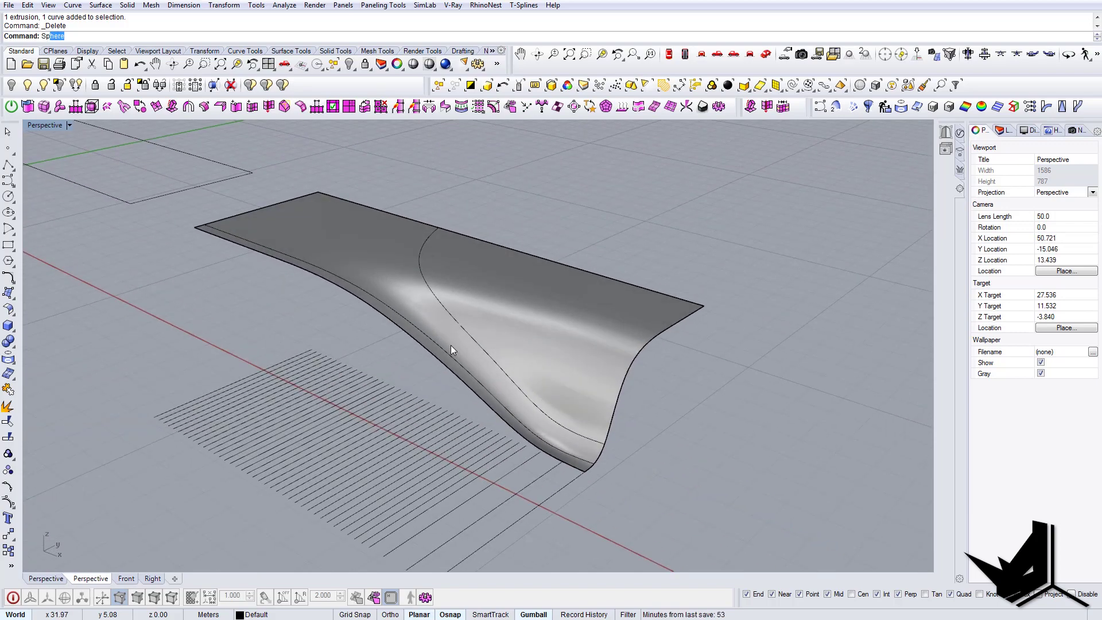
pyautogui.click(517, 302)
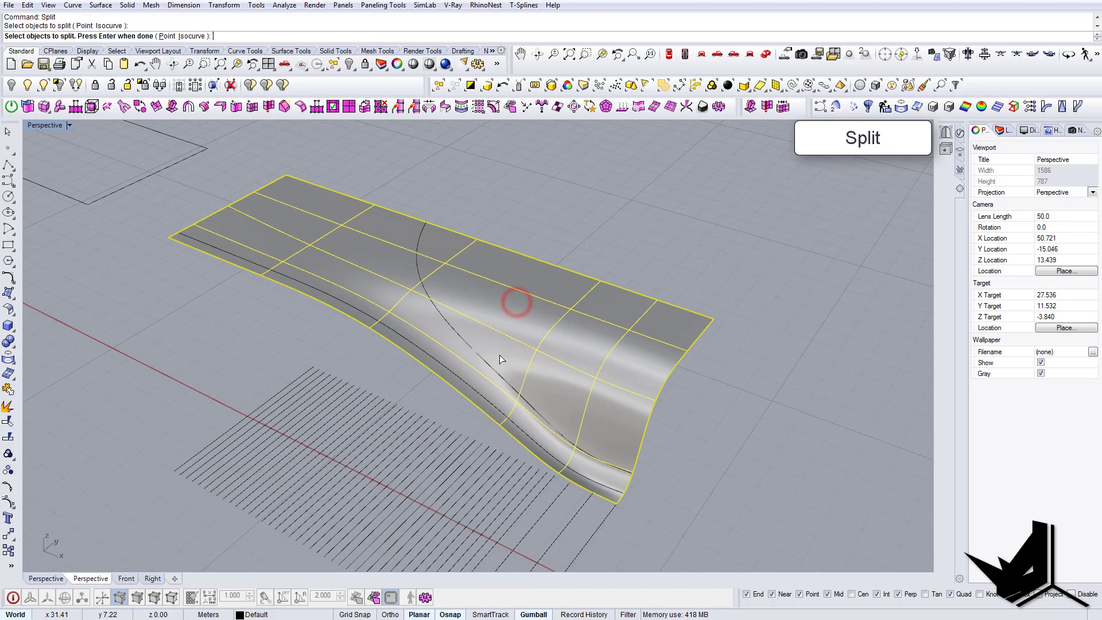
pyautogui.press('Return')
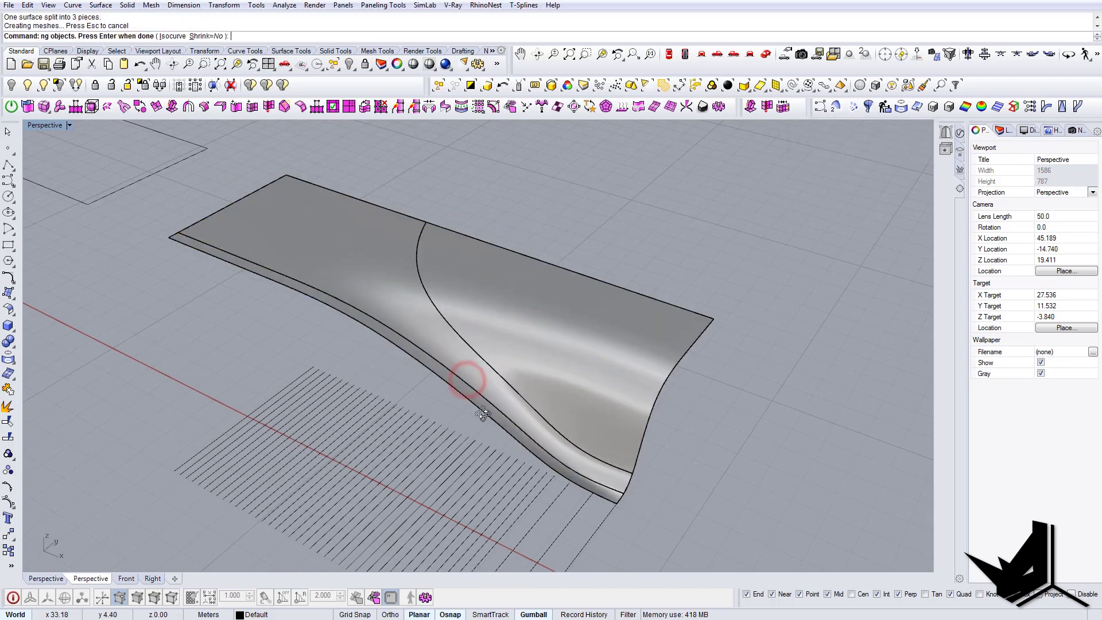
pyautogui.click(442, 350)
pyautogui.moveTo(442, 350); pyautogui.dragTo(499, 413, button='right')
pyautogui.press('Escape')
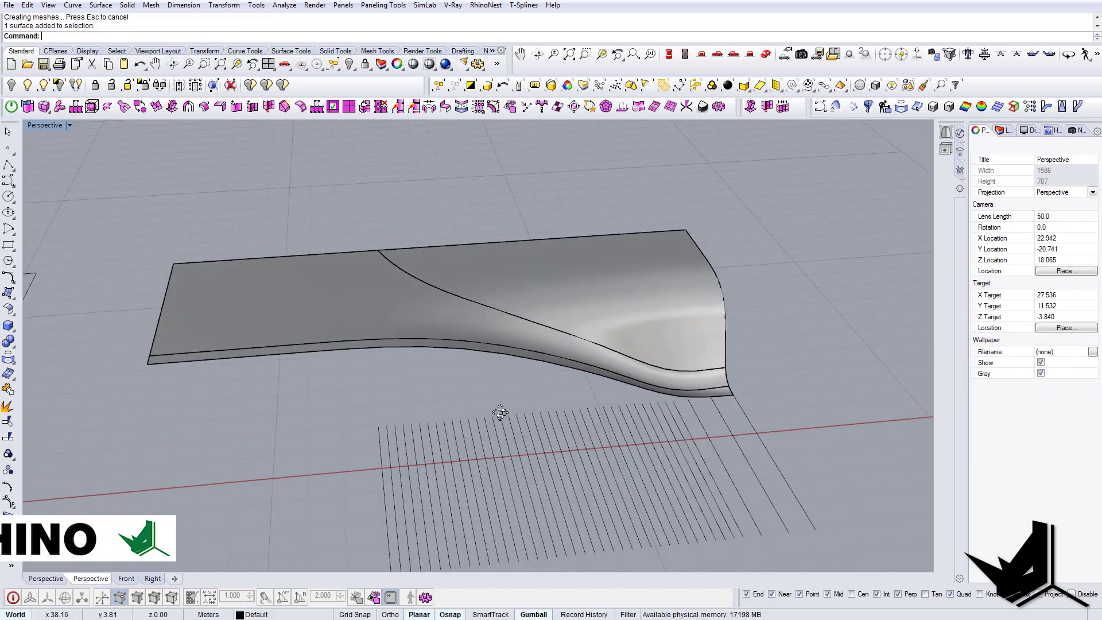
pyautogui.keyDown('shift'); pyautogui.moveTo(642, 439); pyautogui.dragTo(759, 462, button='right'); pyautogui.keyUp('shift')
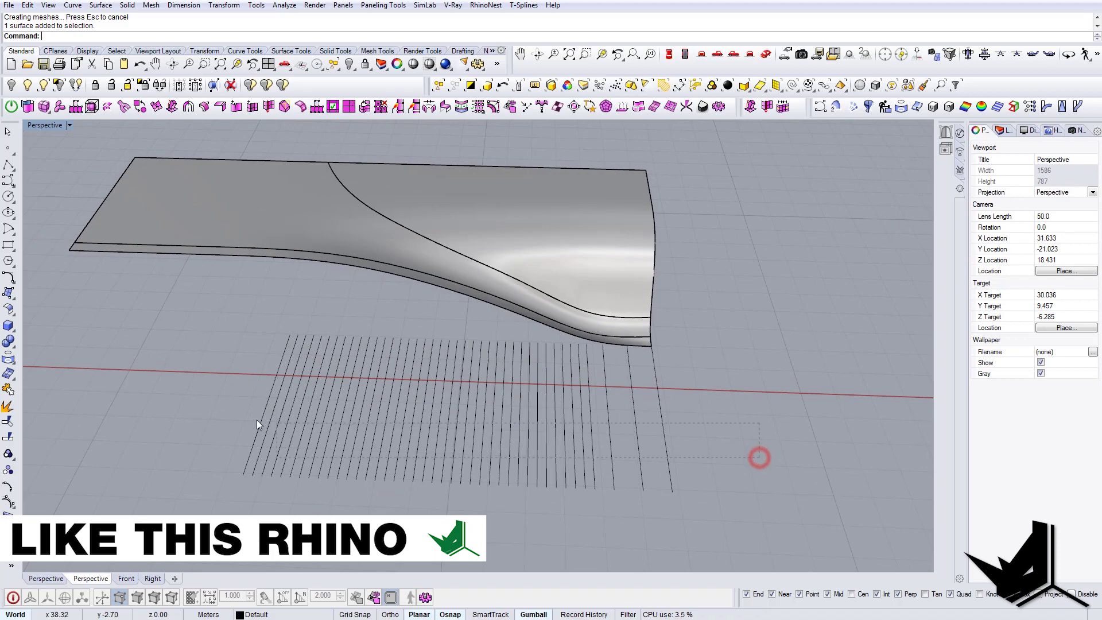
pyautogui.moveTo(520, 410); pyautogui.dragTo(409, 408)
pyautogui.press('Escape')
# Duplicate the roof's front edge with DupEdge and lower the duplicated curve by about 0.09 m
pyautogui.moveTo(413, 299); pyautogui.dragTo(482, 276, button='right')
pyautogui.write('DupEdge')
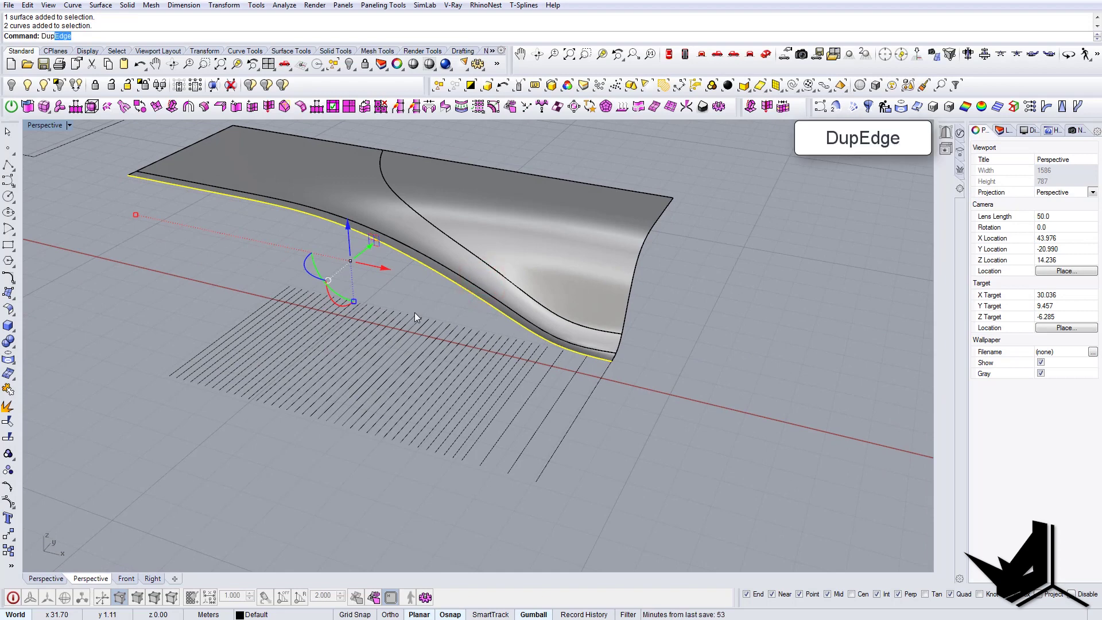
pyautogui.press('Return')
pyautogui.moveTo(460, 263); pyautogui.dragTo(322, 206, button='right')
pyautogui.scroll(4, 367, 215)
pyautogui.moveTo(314, 229); pyautogui.dragTo(317, 229)
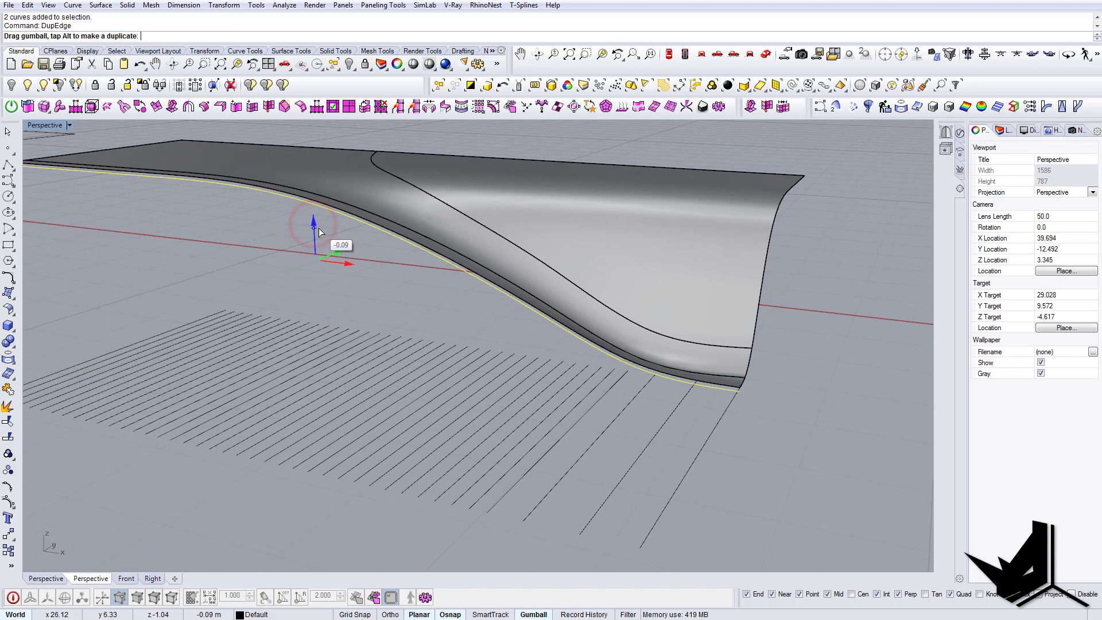
pyautogui.click(408, 277)
pyautogui.moveTo(421, 280); pyautogui.dragTo(440, 335, button='right')
# Move all 41 guide lines along Y toward the roof and stretch them so they extend past its front edge
pyautogui.scroll(-6, 483, 291)
pyautogui.moveTo(357, 431); pyautogui.dragTo(285, 392)
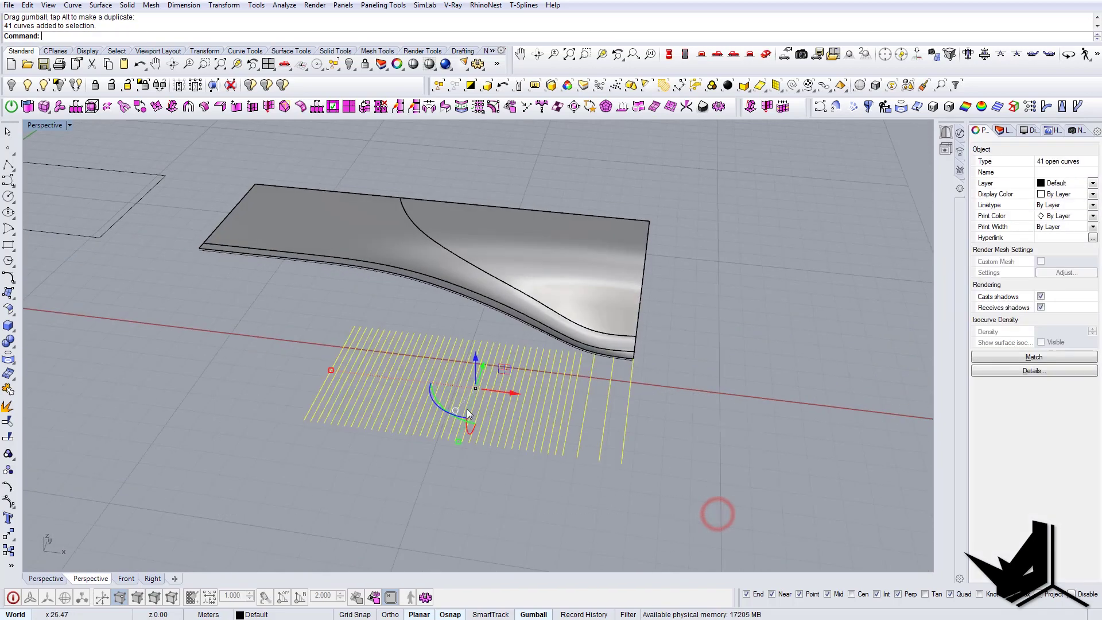
pyautogui.moveTo(466, 410); pyautogui.dragTo(748, 396, button='right')
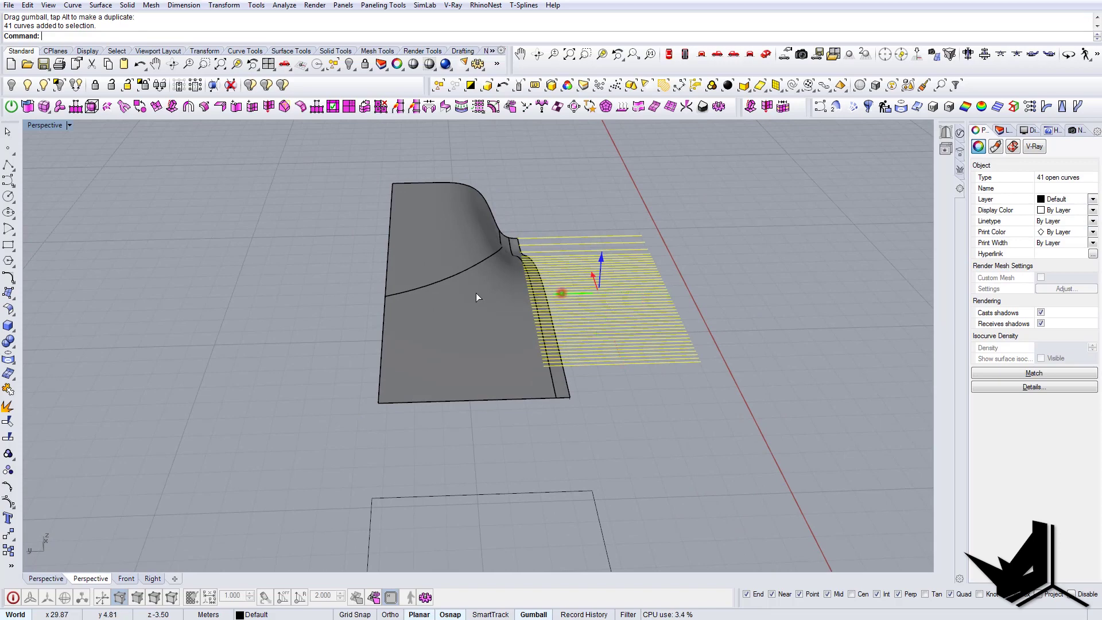
pyautogui.moveTo(562, 293); pyautogui.dragTo(422, 305)
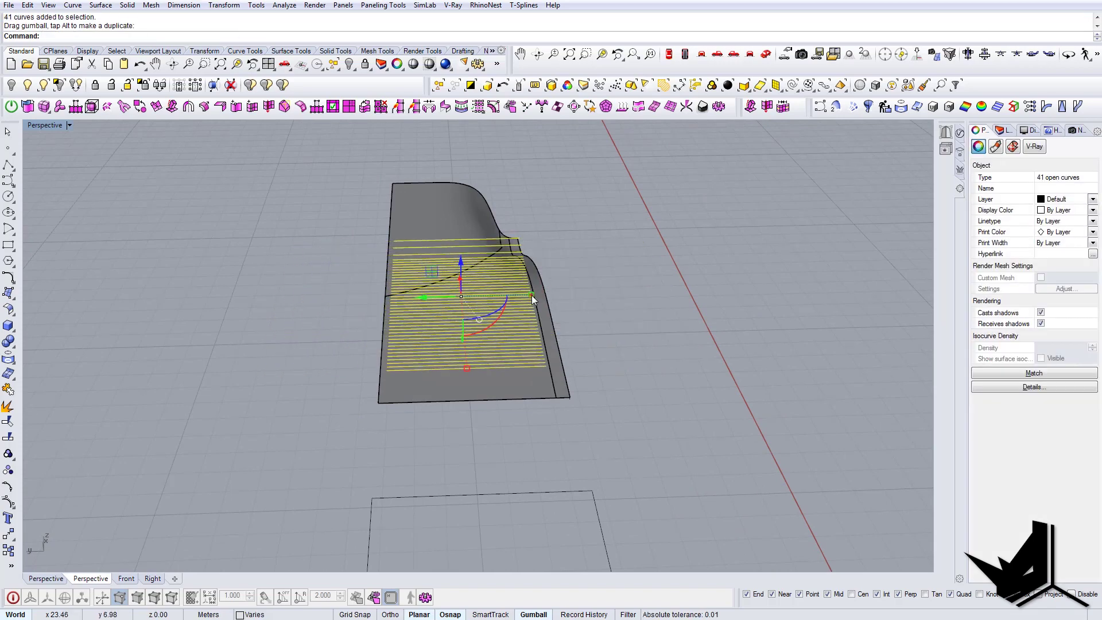
pyautogui.moveTo(532, 295); pyautogui.dragTo(619, 304)
pyautogui.moveTo(717, 313); pyautogui.dragTo(523, 355, button='right')
pyautogui.click(684, 407)
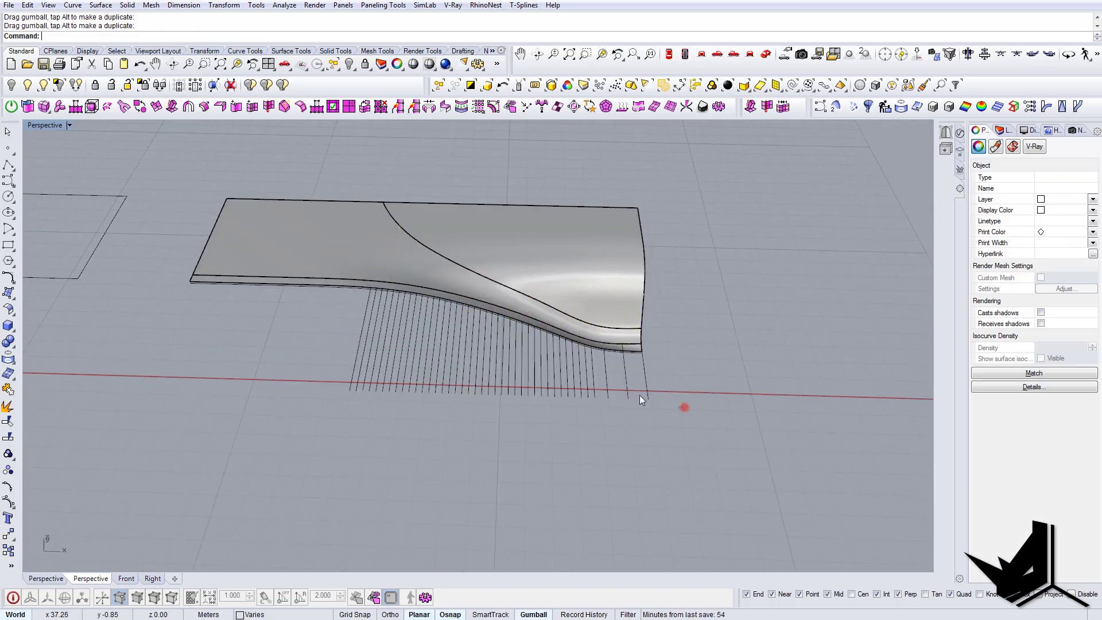
# Delete the guide line at the roof's low end and extrude the remaining 40 lines vertically into cutting planes through the roof
pyautogui.click(641, 381)
pyautogui.press('Delete')
pyautogui.moveTo(655, 436); pyautogui.dragTo(349, 362)
pyautogui.moveTo(349, 362); pyautogui.dragTo(500, 242, button='right')
pyautogui.moveTo(499, 256); pyautogui.dragTo(497, 304)
pyautogui.keyDown('ctrl'); pyautogui.keyDown('alt'); pyautogui.moveTo(497, 304); pyautogui.dragTo(498, 146); pyautogui.keyUp('alt'); pyautogui.keyUp('ctrl')
pyautogui.moveTo(515, 222); pyautogui.dragTo(549, 308, button='right')
pyautogui.press('Escape')
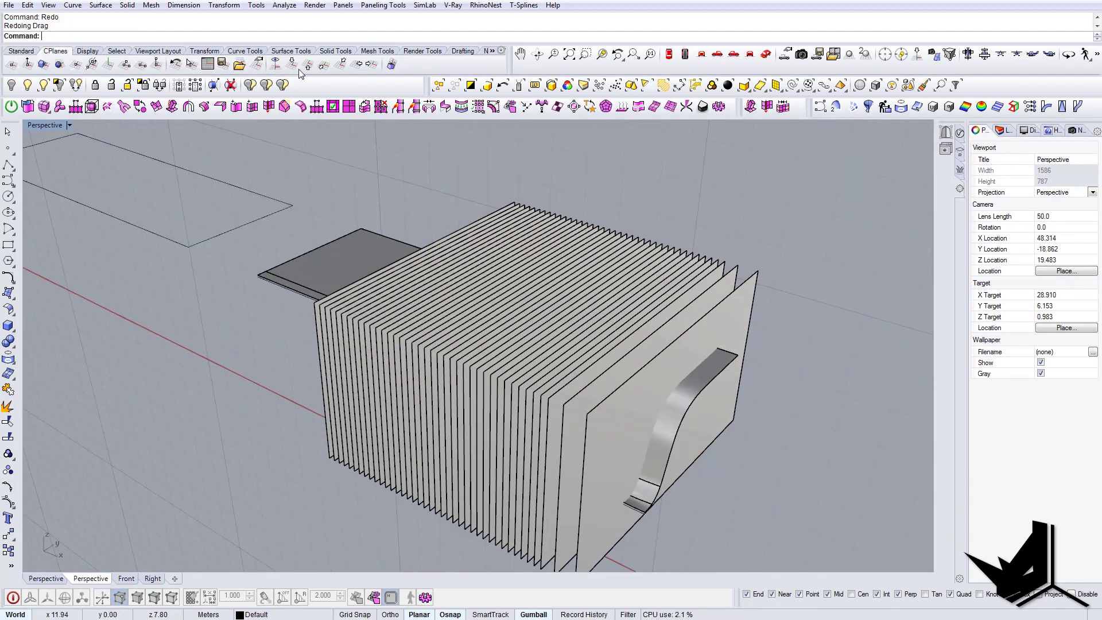
# Split the upper roof surface and the narrow front strip with the 40 vertical cutting planes
pyautogui.moveTo(612, 343); pyautogui.dragTo(641, 354, button='right')
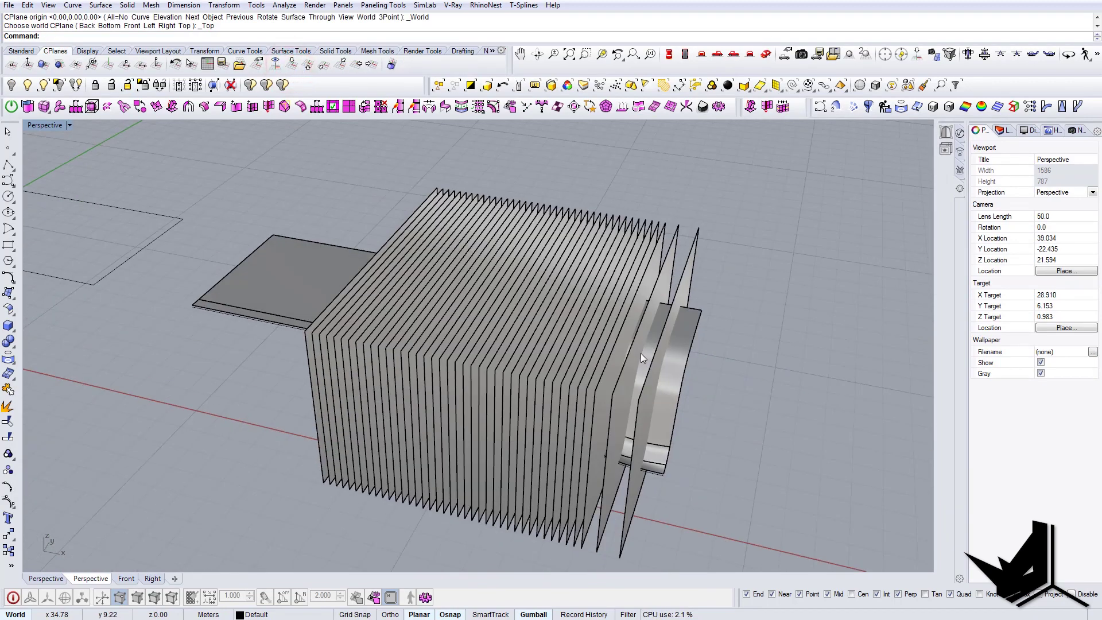
pyautogui.press('Return')
pyautogui.click(672, 387)
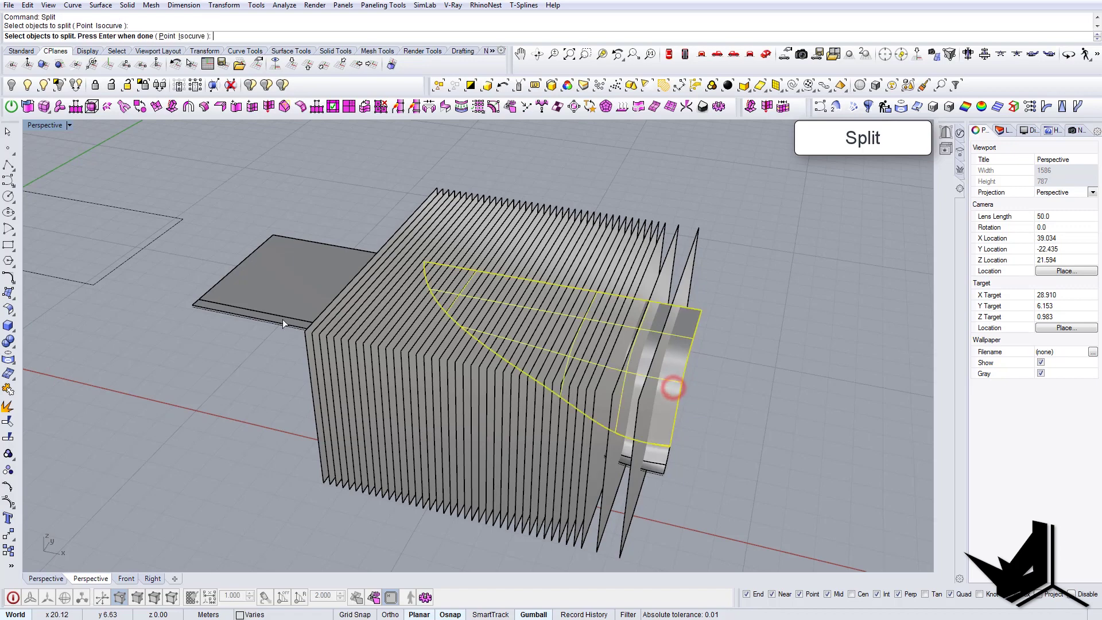
pyautogui.scroll(2, 282, 319)
pyautogui.click(270, 319)
pyautogui.moveTo(374, 367); pyautogui.dragTo(548, 525, button='right')
pyautogui.moveTo(305, 461); pyautogui.dragTo(305, 460)
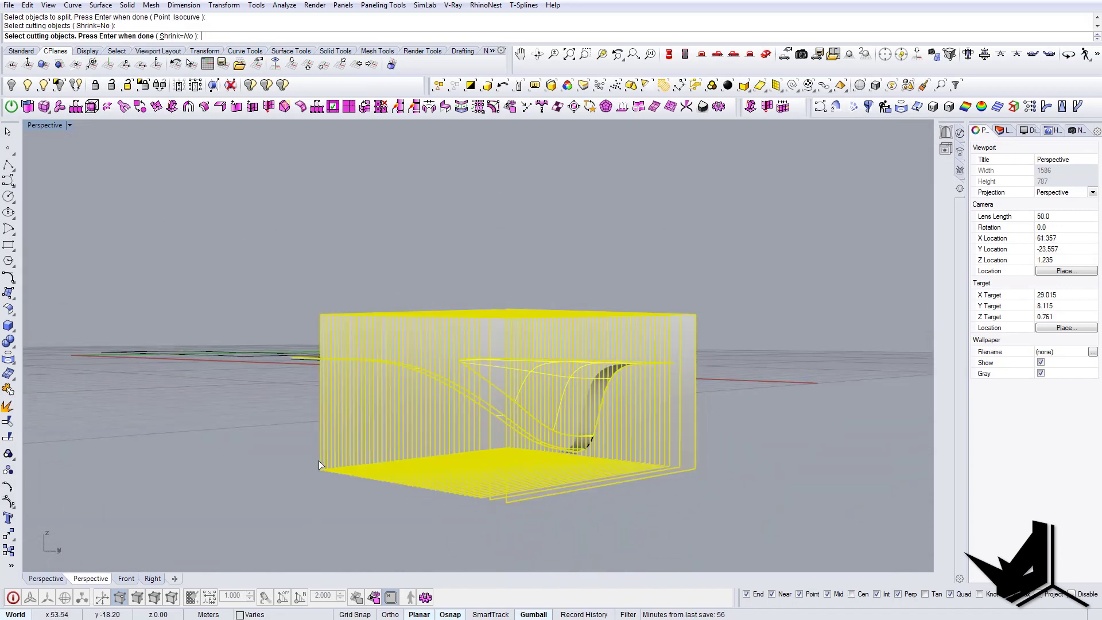
pyautogui.press('Return')
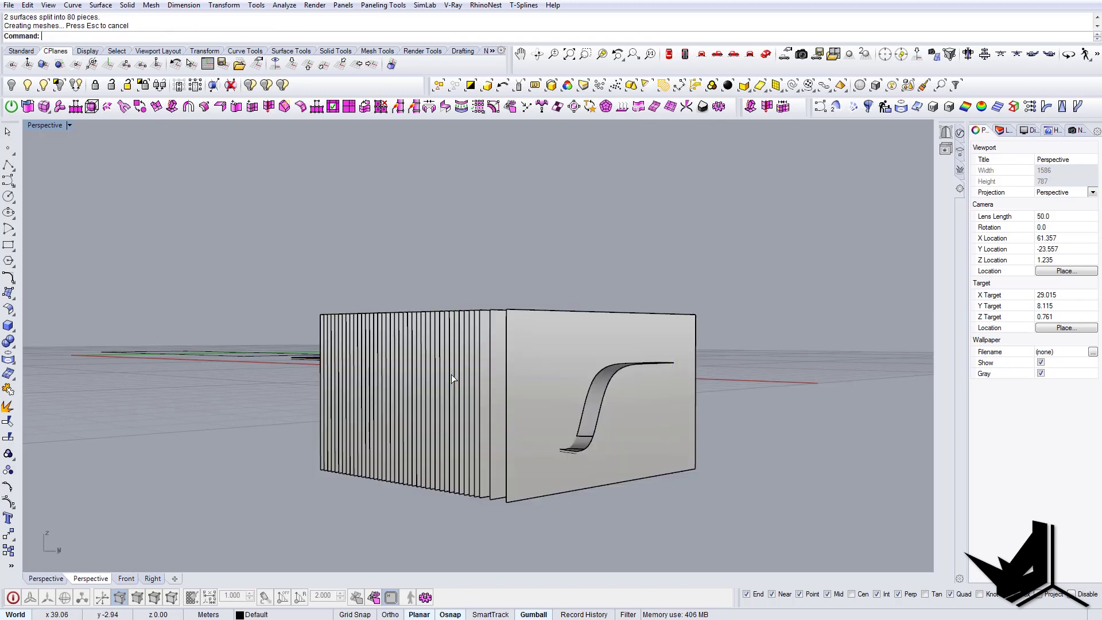
# Hide the vertical cutting planes and the unsplit middle roof surface
pyautogui.moveTo(451, 374); pyautogui.dragTo(624, 348, button='right')
pyautogui.moveTo(355, 304); pyautogui.dragTo(256, 273)
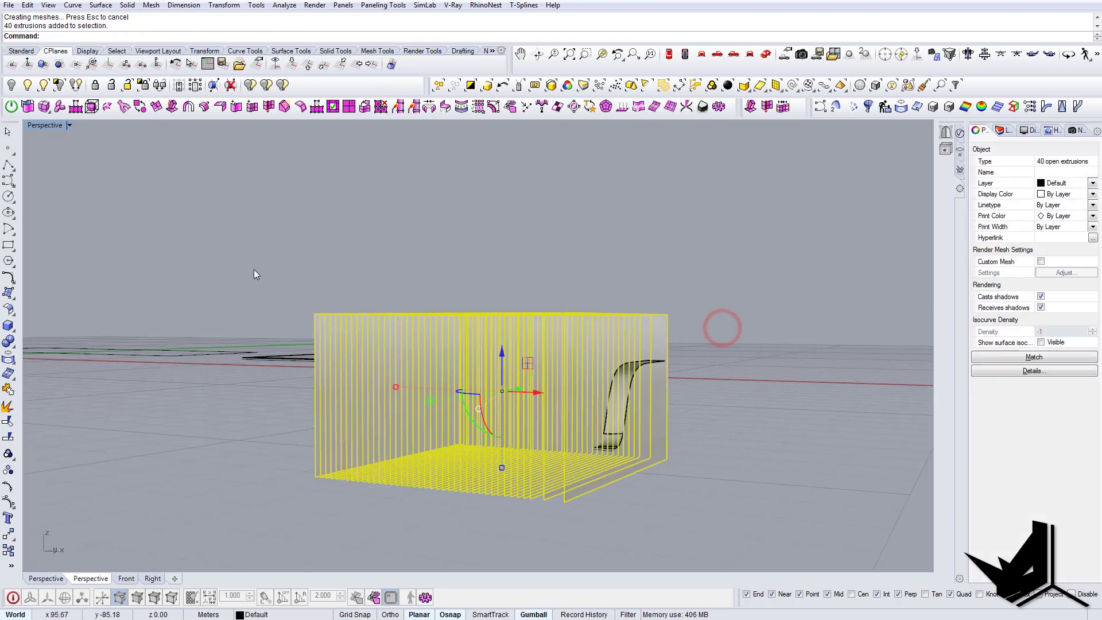
pyautogui.click(10, 84)
pyautogui.moveTo(495, 316); pyautogui.dragTo(491, 384, button='right')
pyautogui.click(442, 353)
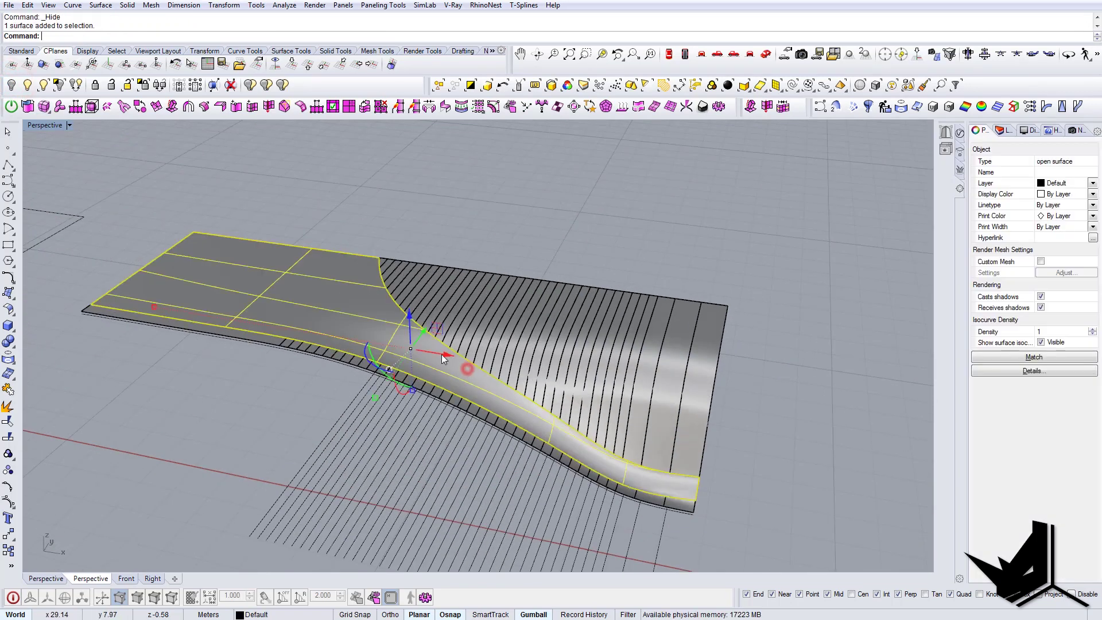
pyautogui.click(11, 85)
# Hide the split upper roof pieces together with the two loose outline curves
pyautogui.moveTo(413, 302); pyautogui.dragTo(697, 403, button='right')
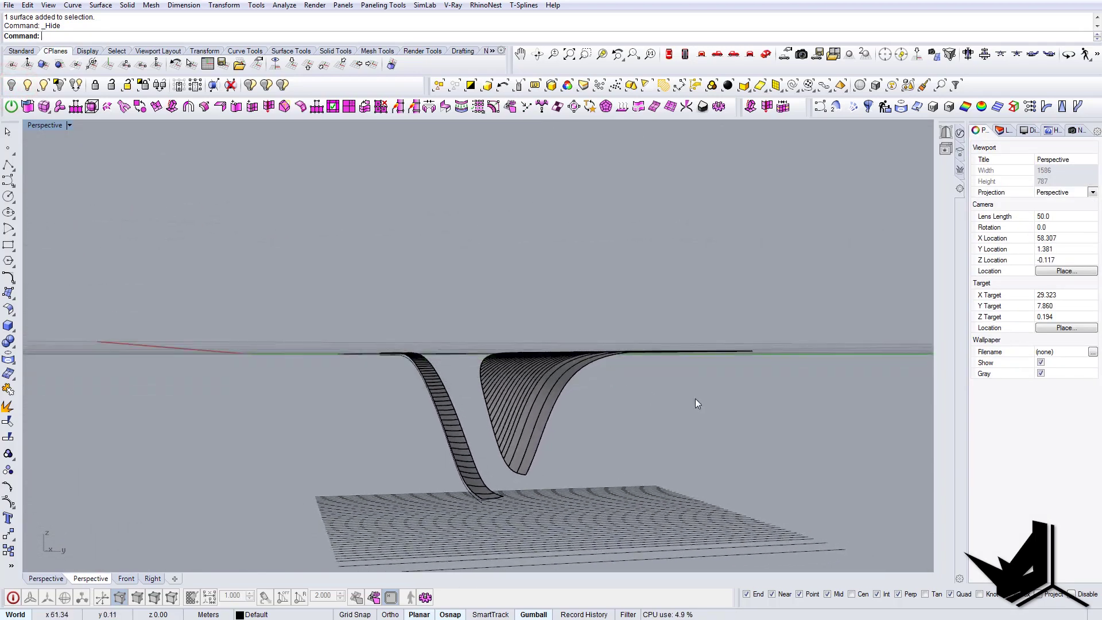
pyautogui.moveTo(528, 329); pyautogui.dragTo(518, 325)
pyautogui.moveTo(518, 325); pyautogui.dragTo(565, 370, button='right')
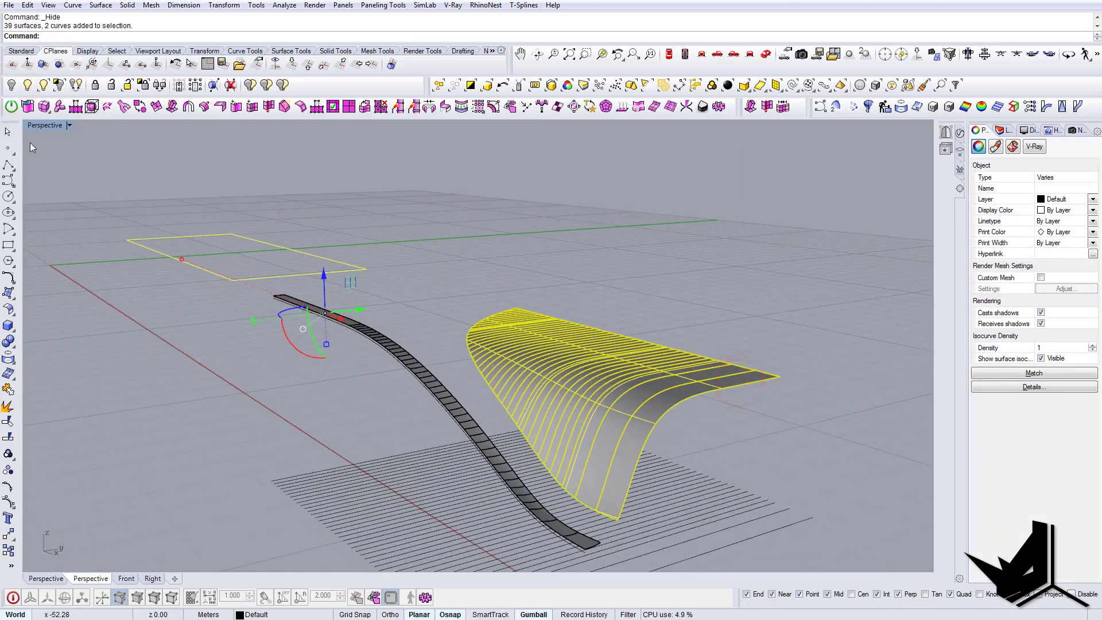
pyautogui.click(10, 85)
# Start a polyline at the front strip's lowest outer corner, running horizontally and then up to the first split line's front end
pyautogui.moveTo(485, 381); pyautogui.dragTo(574, 458, button='right')
pyautogui.scroll(6, 574, 458)
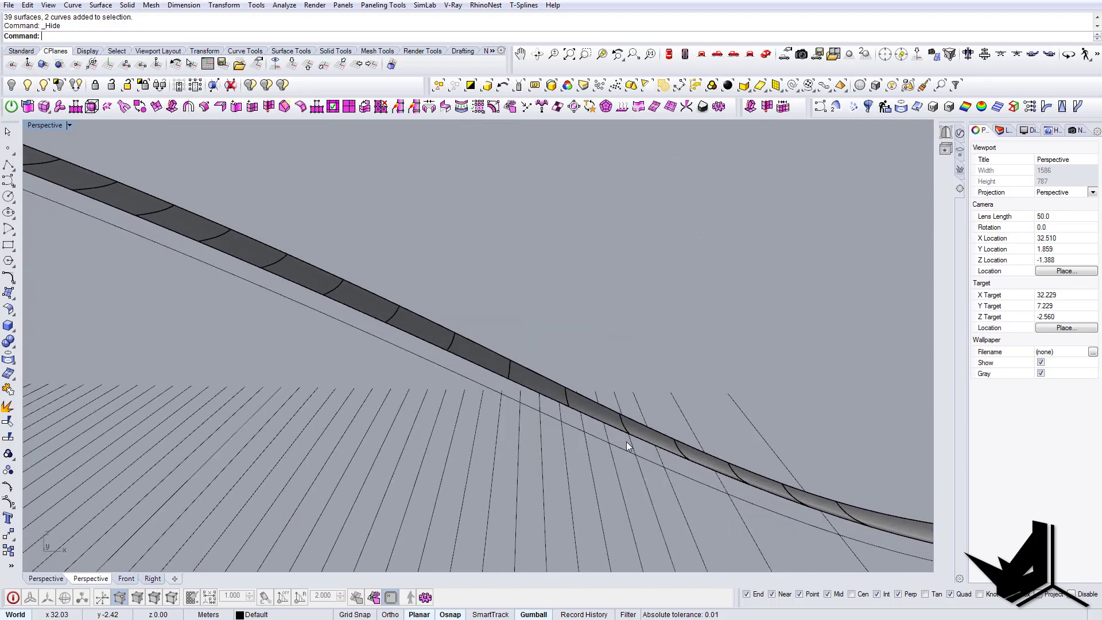
pyautogui.scroll(-8, 622, 436)
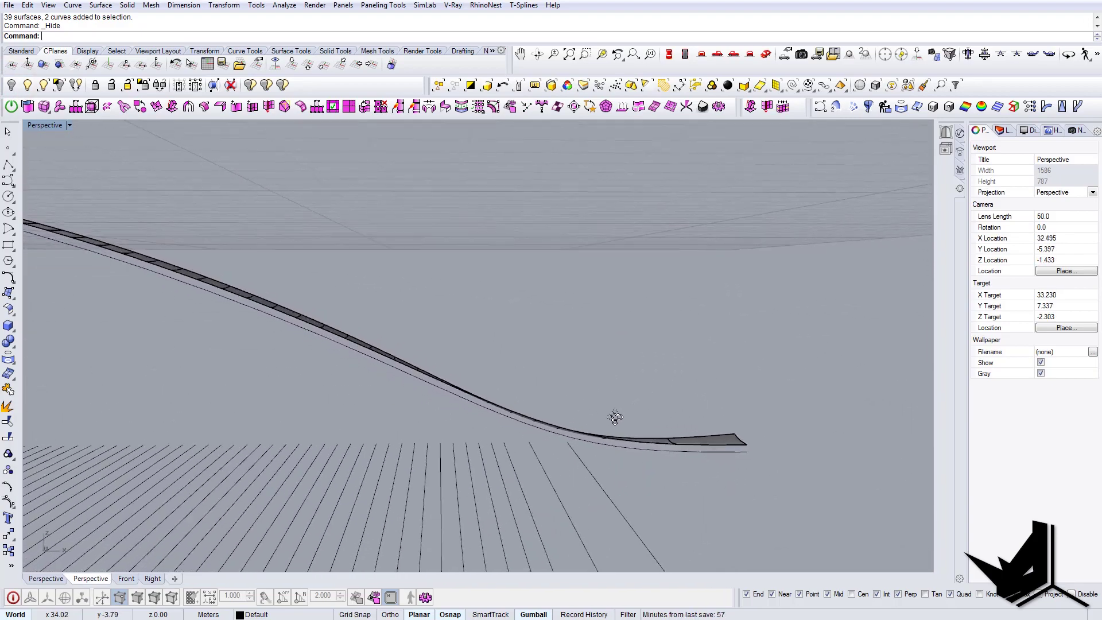
pyautogui.moveTo(614, 417)
pyautogui.mouseDown(button='right')
pyautogui.moveTo(593, 457)
pyautogui.moveTo(515, 438)
pyautogui.moveTo(621, 462)
pyautogui.moveTo(631, 429)
pyautogui.mouseUp(button='right')
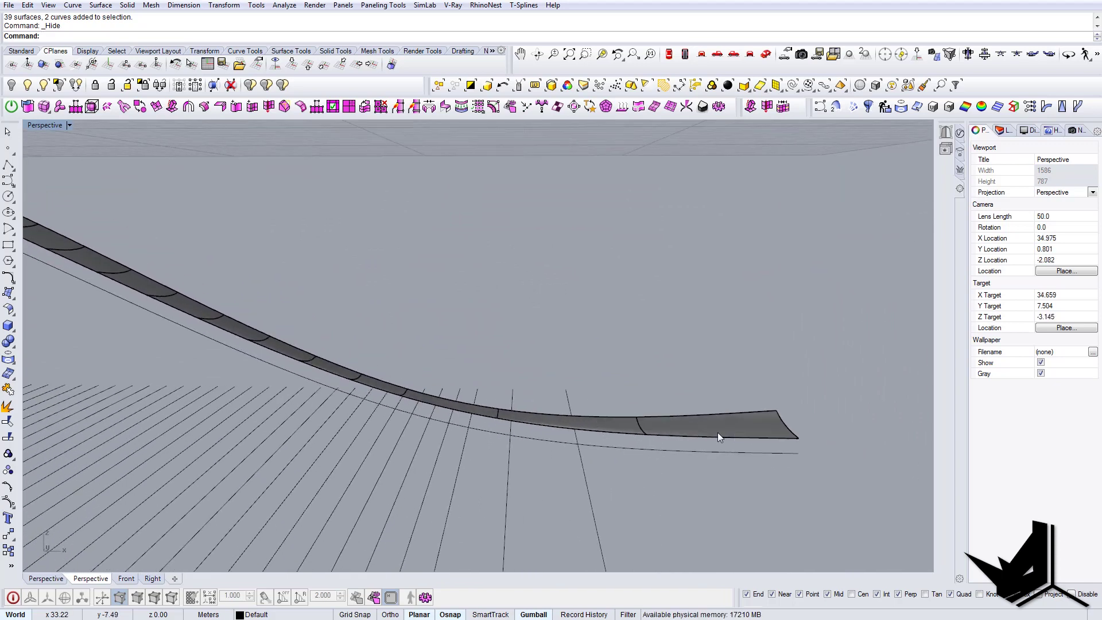
pyautogui.write('PL')
pyautogui.press('Return')
pyautogui.scroll(3, 797, 437)
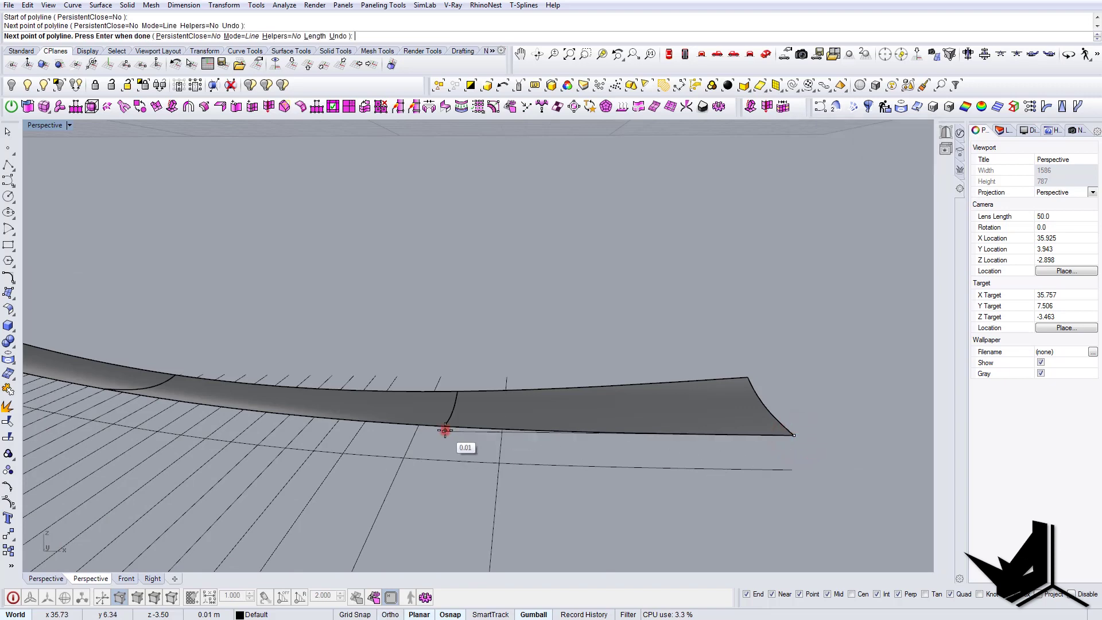
pyautogui.keyDown('shift'); pyautogui.moveTo(445, 430); pyautogui.dragTo(721, 419, button='right'); pyautogui.keyUp('shift')
pyautogui.scroll(2, 599, 432)
pyautogui.click(577, 418)
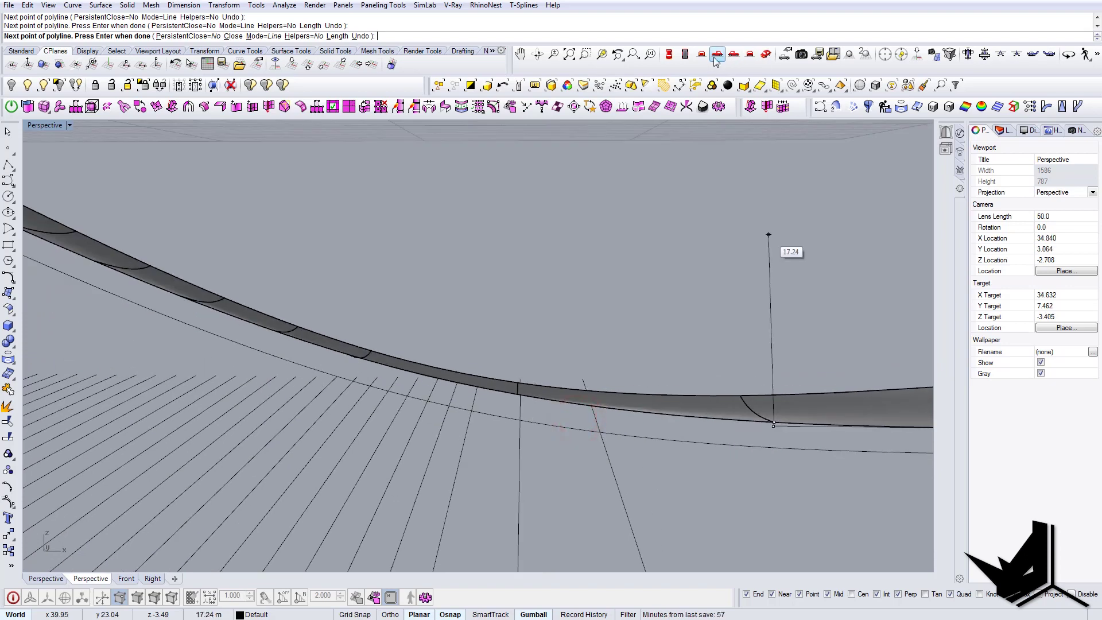
# Add horizontal runs and vertical risers to the polyline at the second and third split lines
pyautogui.scroll(3, 703, 439)
pyautogui.scroll(-5, 695, 466)
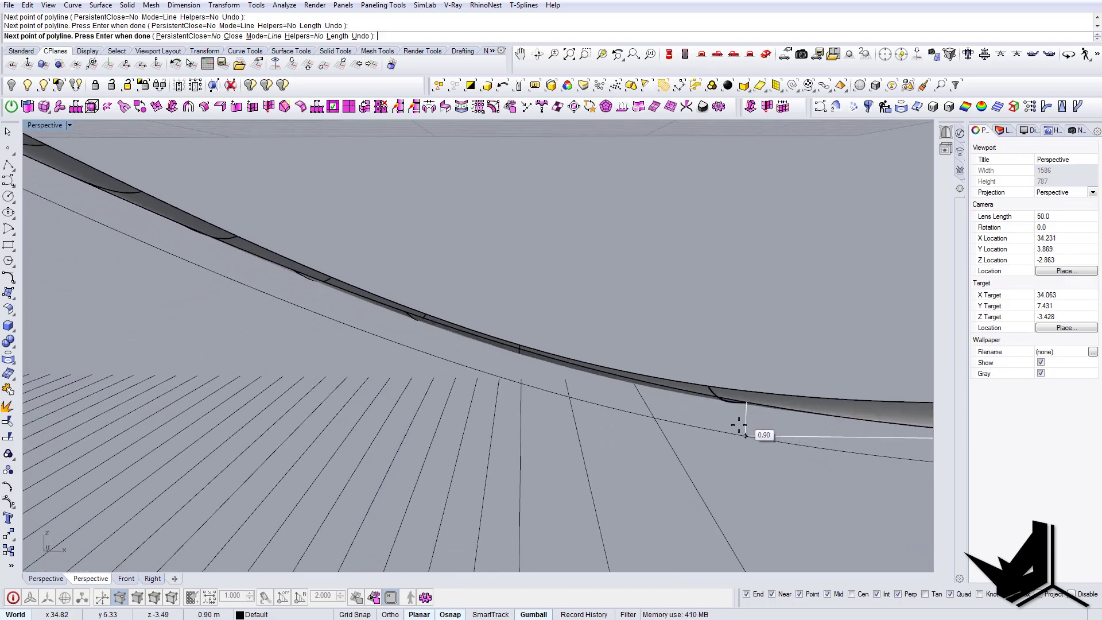
pyautogui.moveTo(745, 436); pyautogui.dragTo(754, 481, button='right')
pyautogui.scroll(2, 757, 457)
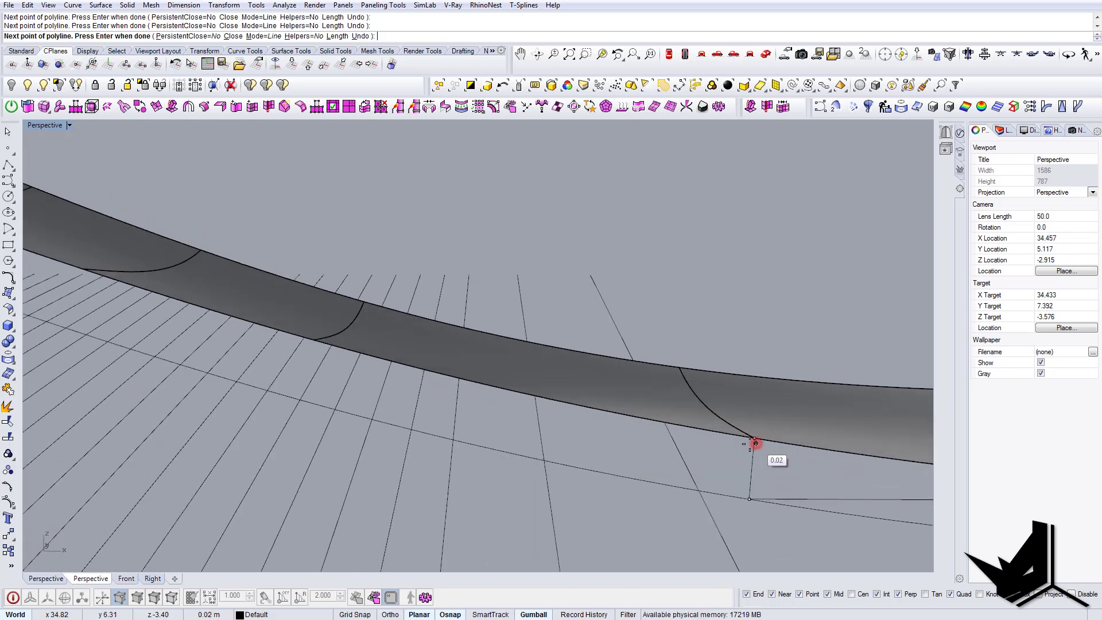
pyautogui.scroll(-8, 741, 428)
pyautogui.moveTo(740, 405); pyautogui.dragTo(725, 265, button='right')
pyautogui.scroll(6, 726, 265)
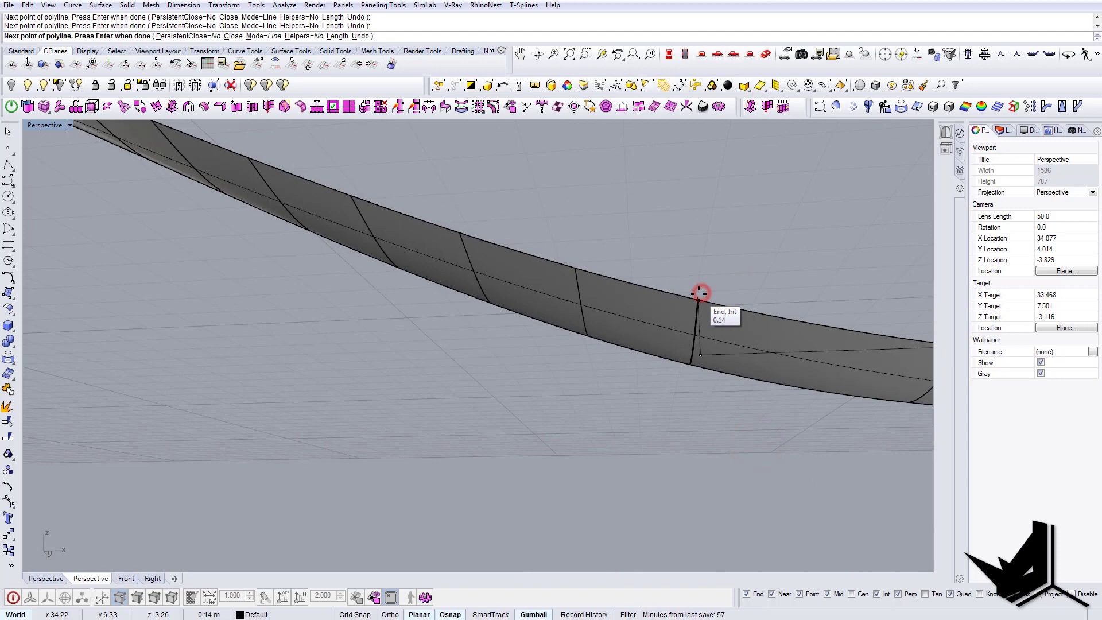
# Step the polyline up to the fourth and fifth split lines' front ends and finish it there
pyautogui.click(460, 233)
pyautogui.moveTo(459, 234); pyautogui.dragTo(401, 381, button='right')
pyautogui.scroll(-4, 460, 320)
pyautogui.click(572, 332)
pyautogui.scroll(-6, 337, 363)
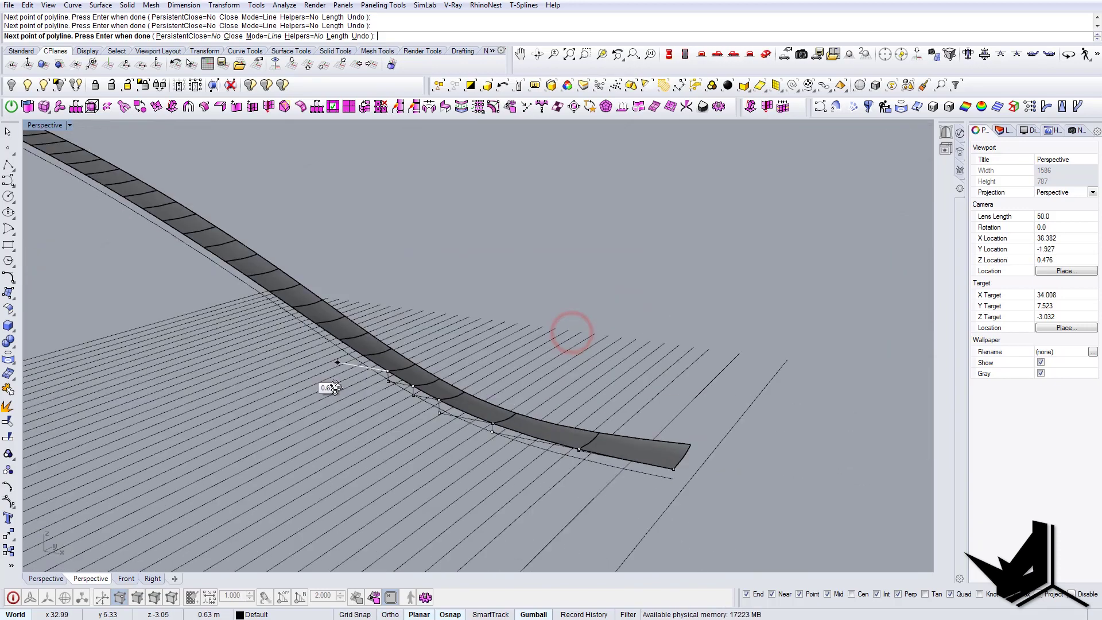
pyautogui.moveTo(337, 364); pyautogui.dragTo(367, 309, button='right')
pyautogui.press('Return')
# Hide the guide lines and, in the front view, start a second polyline at the upper end of the stepped one
pyautogui.moveTo(539, 487); pyautogui.dragTo(85, 396)
pyautogui.click(13, 86)
pyautogui.click(701, 53)
pyautogui.scroll(7, 396, 344)
pyautogui.click(495, 390)
pyautogui.rightClick(492, 392)
pyautogui.click(495, 370)
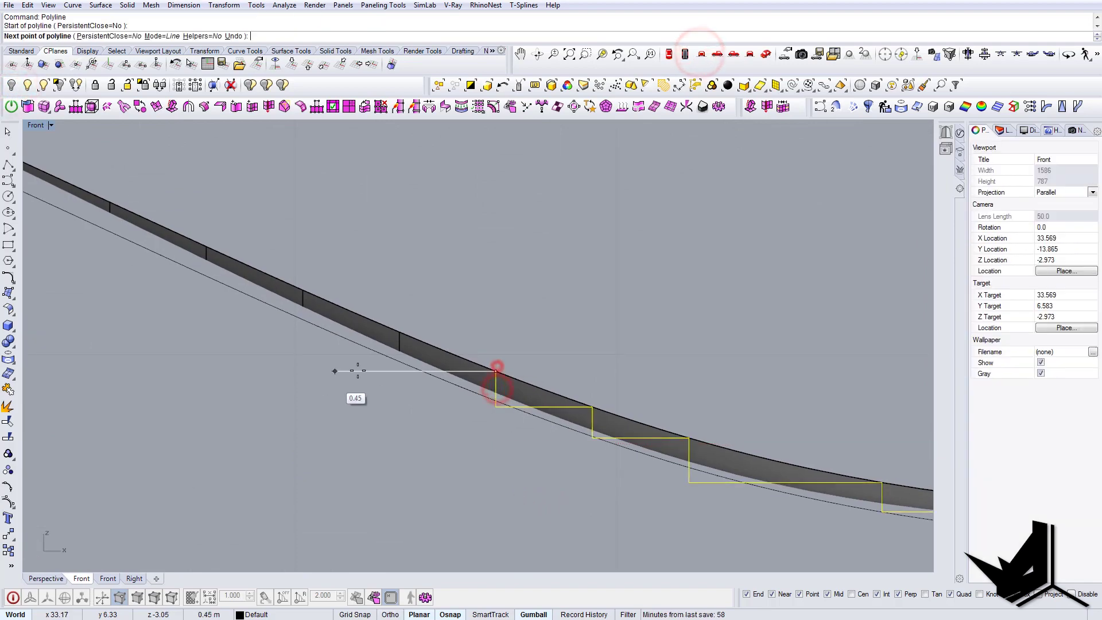
# Extend the second polyline up the strip in the front view with a horizontal run and vertical riser per split line
pyautogui.click(207, 246)
pyautogui.moveTo(117, 191); pyautogui.dragTo(422, 338, button='right')
pyautogui.scroll(2, 423, 338)
pyautogui.click(299, 297)
pyautogui.moveTo(221, 282); pyautogui.dragTo(438, 408, button='right')
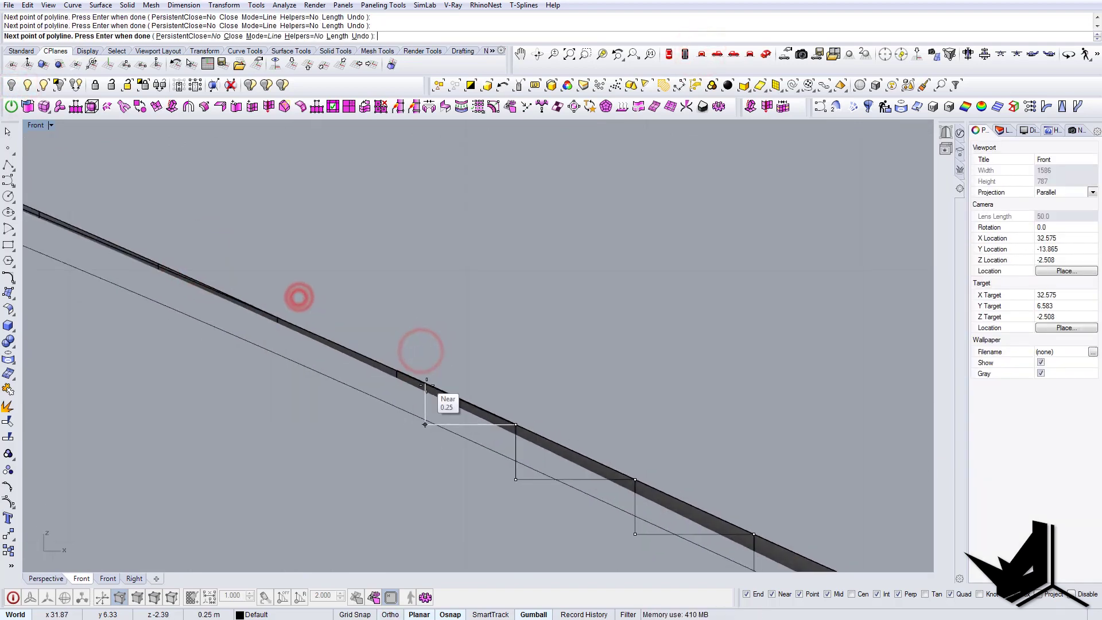
pyautogui.moveTo(144, 330); pyautogui.dragTo(498, 431, button='right')
pyautogui.click(514, 369)
pyautogui.click(513, 369)
pyautogui.scroll(6, 514, 344)
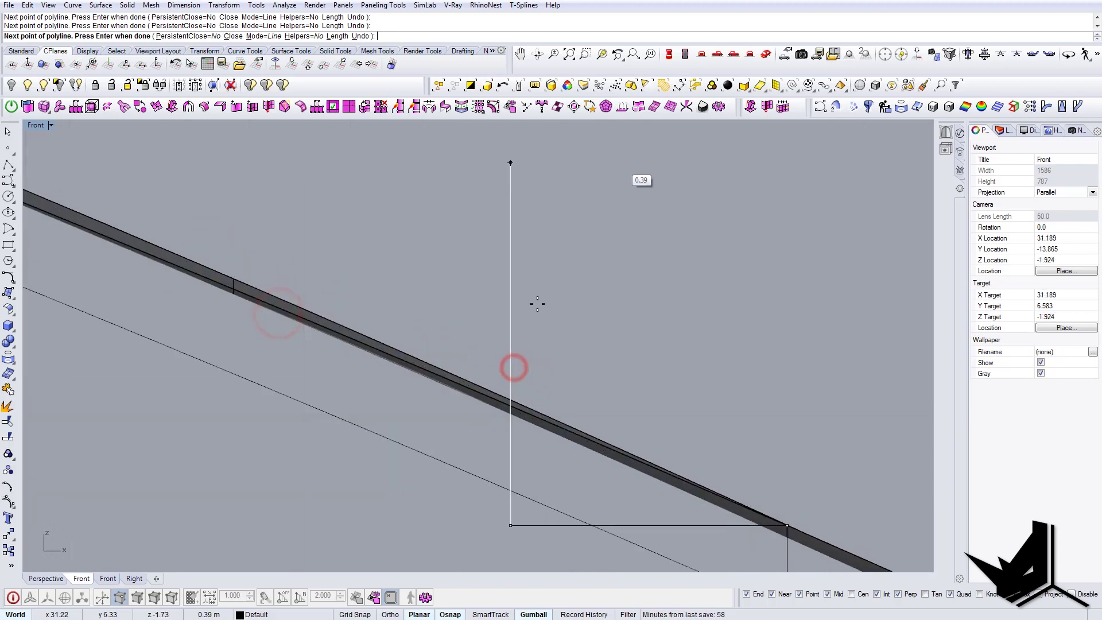
# Undo the misplaced polyline points and carry the steps on in the perspective view, snapping to the split lines' front ends
pyautogui.click(770, 51)
pyautogui.scroll(2, 415, 341)
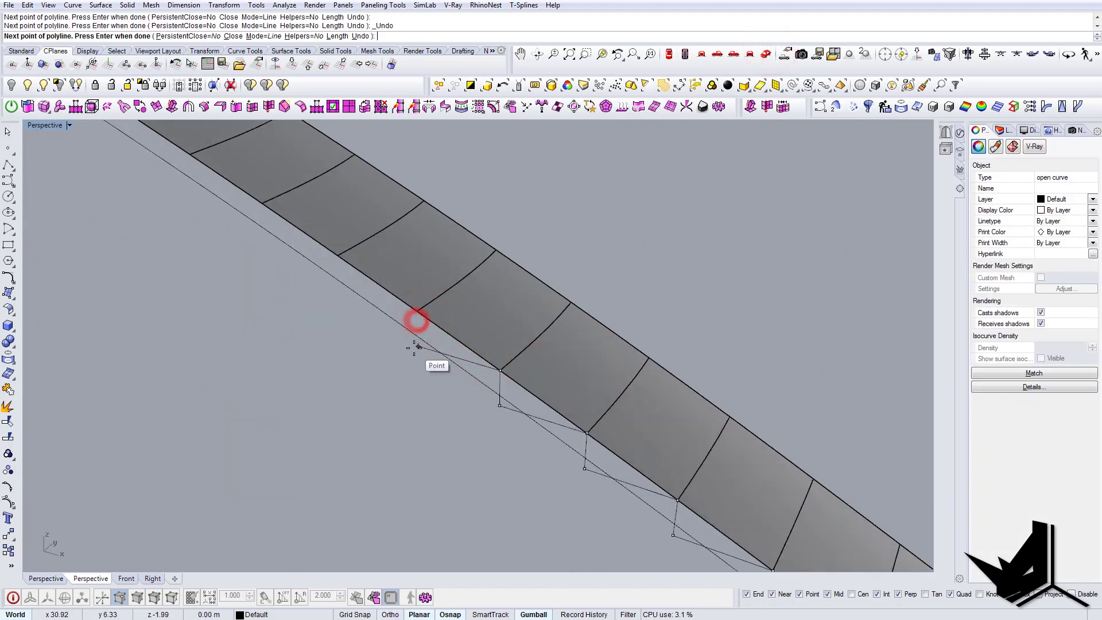
pyautogui.click(339, 253)
pyautogui.keyDown('shift'); pyautogui.moveTo(339, 253); pyautogui.dragTo(545, 396, button='right'); pyautogui.keyUp('shift')
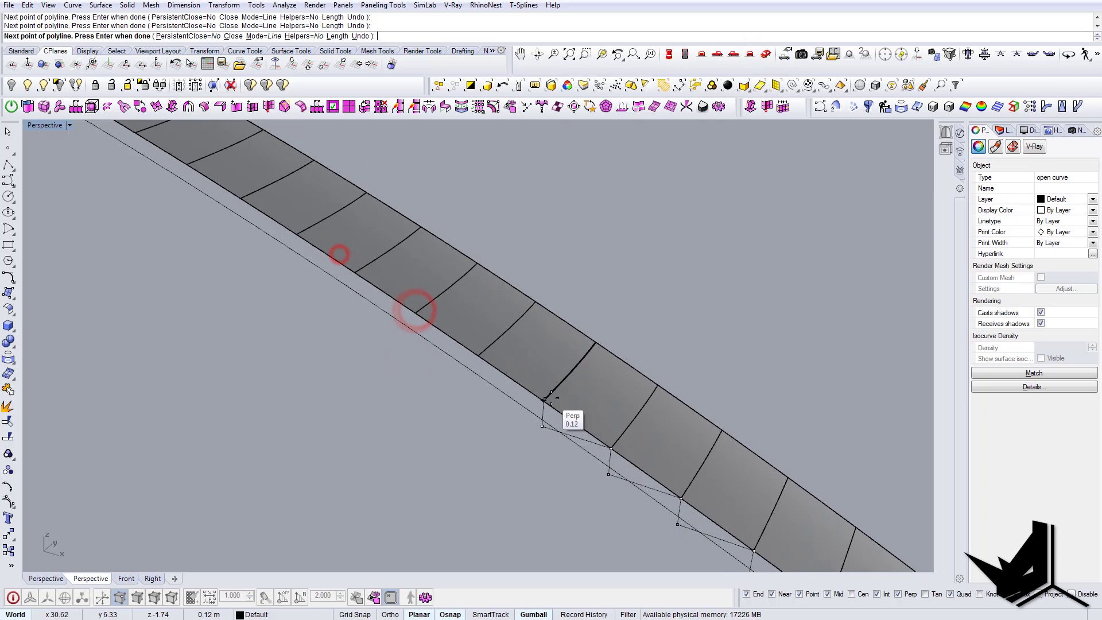
pyautogui.click(701, 54)
pyautogui.scroll(2, 543, 359)
pyautogui.click(767, 51)
pyautogui.click(534, 383)
pyautogui.click(447, 325)
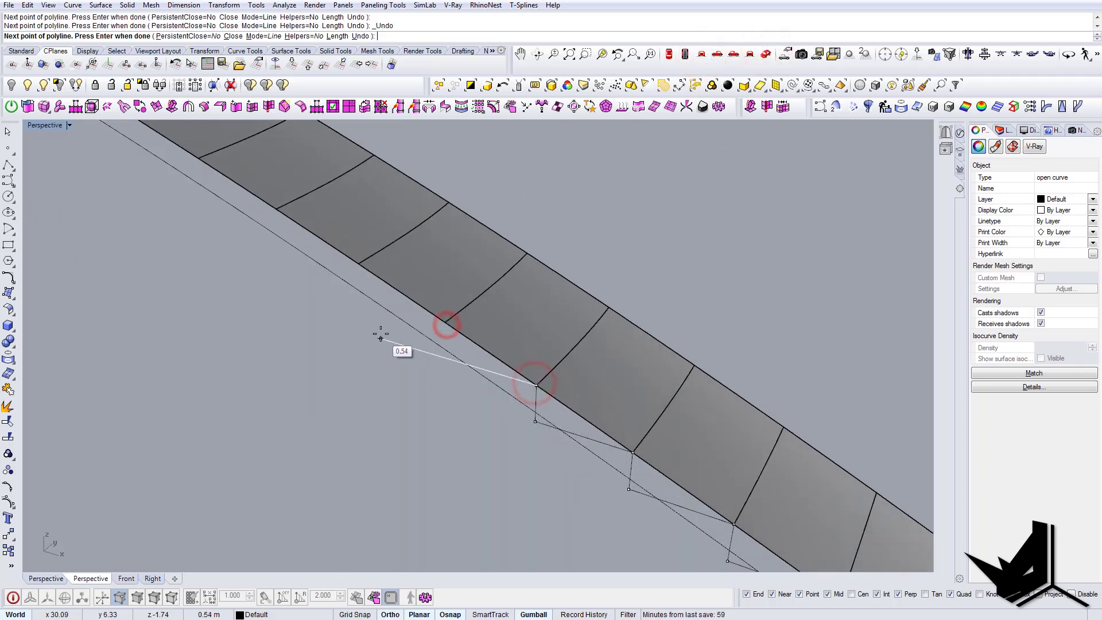
# Continue the stepped polyline along the middle of the front strip, aligning each riser with a split line's front end
pyautogui.scroll(1, 435, 301)
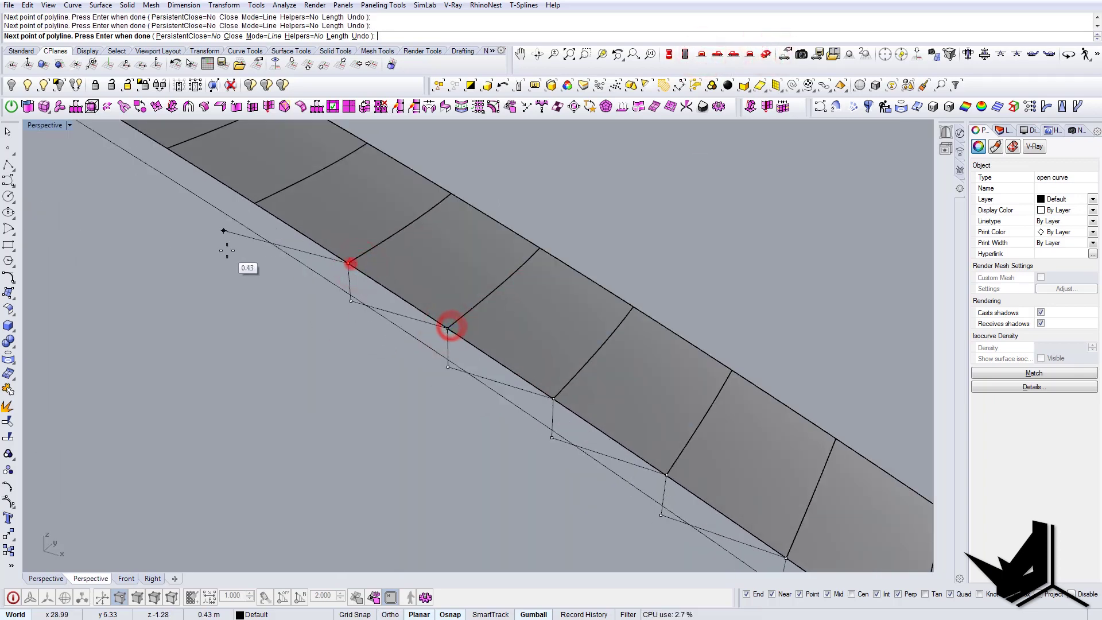
pyautogui.click(253, 202)
pyautogui.keyDown('shift'); pyautogui.moveTo(238, 253); pyautogui.dragTo(544, 453, button='right'); pyautogui.keyUp('shift')
pyautogui.click(472, 343)
pyautogui.keyDown('shift'); pyautogui.moveTo(371, 284); pyautogui.dragTo(405, 303, button='right'); pyautogui.keyUp('shift')
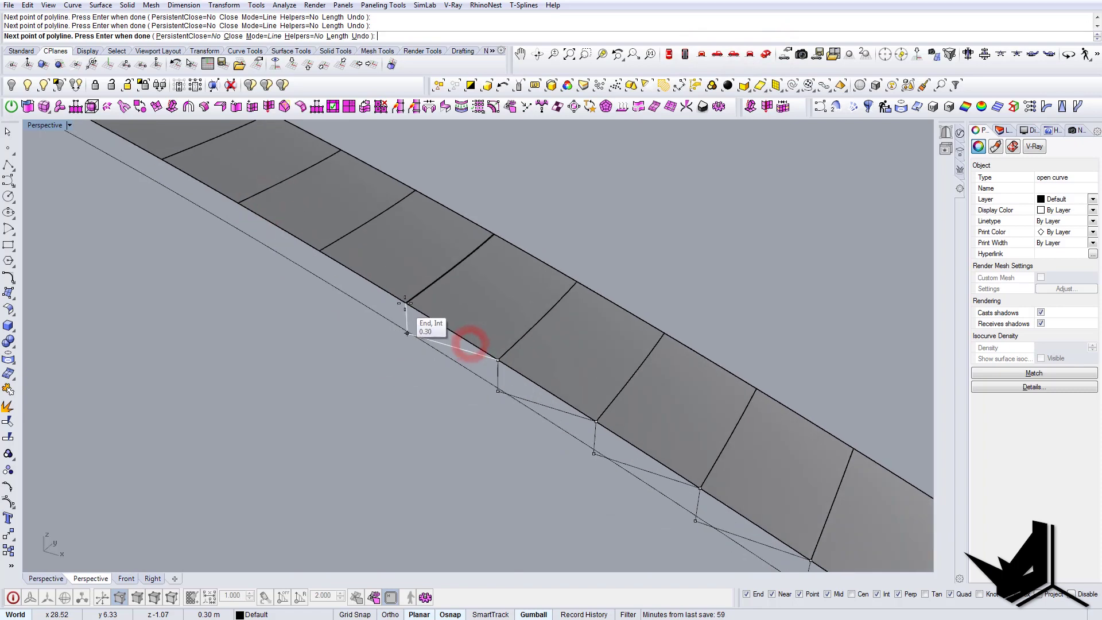
pyautogui.click(322, 251)
pyautogui.click(323, 251)
pyautogui.keyDown('shift'); pyautogui.moveTo(255, 273); pyautogui.dragTo(460, 419, button='right'); pyautogui.keyUp('shift')
pyautogui.keyDown('shift'); pyautogui.moveTo(272, 246); pyautogui.dragTo(527, 445, button='right'); pyautogui.keyUp('shift')
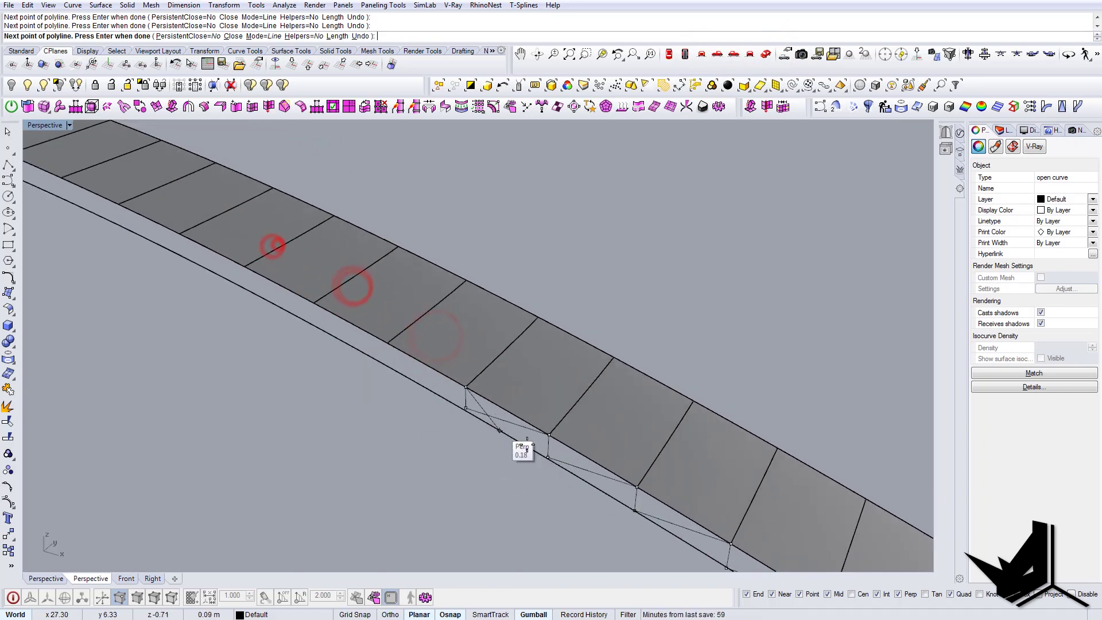
# Add three more horizontal runs and risers to the polyline where the front strip's slope begins to ease
pyautogui.keyDown('shift'); pyautogui.moveTo(295, 340); pyautogui.dragTo(442, 417, button='right'); pyautogui.keyUp('shift')
pyautogui.click(458, 376)
pyautogui.click(457, 376)
pyautogui.click(382, 339)
pyautogui.click(382, 340)
pyautogui.click(311, 303)
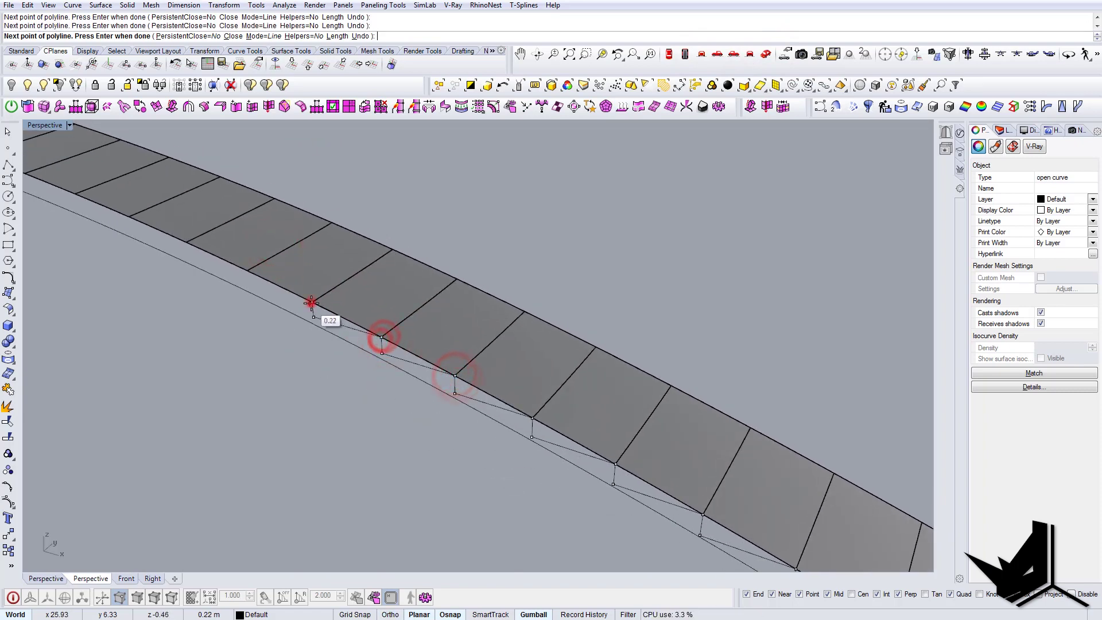
pyautogui.click(310, 303)
# Carry the polyline's steps along the flattening upper part of the front strip, one riser per split line
pyautogui.keyDown('shift'); pyautogui.moveTo(247, 275); pyautogui.dragTo(452, 358, button='right'); pyautogui.keyUp('shift')
pyautogui.keyDown('shift'); pyautogui.moveTo(369, 329); pyautogui.dragTo(468, 377, button='right'); pyautogui.keyUp('shift')
pyautogui.click(470, 363)
pyautogui.click(470, 363)
pyautogui.keyDown('shift'); pyautogui.moveTo(343, 358); pyautogui.dragTo(470, 418, button='right'); pyautogui.keyUp('shift')
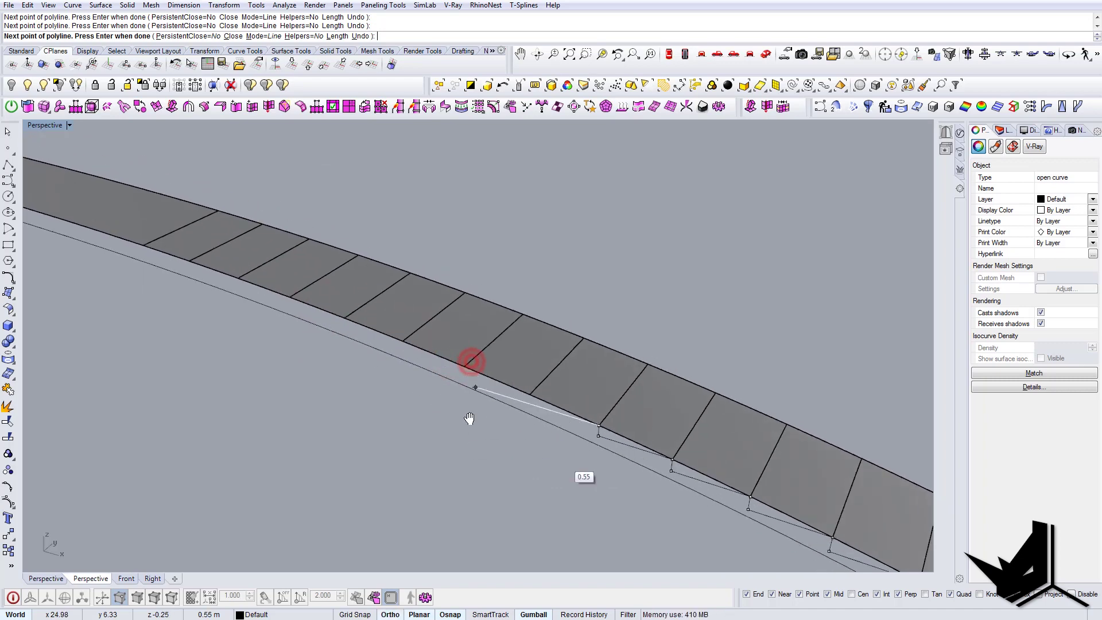
pyautogui.click(531, 397)
pyautogui.click(531, 396)
pyautogui.click(408, 345)
pyautogui.click(408, 345)
# Step the polyline over the last split lines and finish it with a long horizontal run past the strip's upper end
pyautogui.keyDown('shift'); pyautogui.moveTo(267, 330); pyautogui.dragTo(418, 428, button='right'); pyautogui.keyUp('shift')
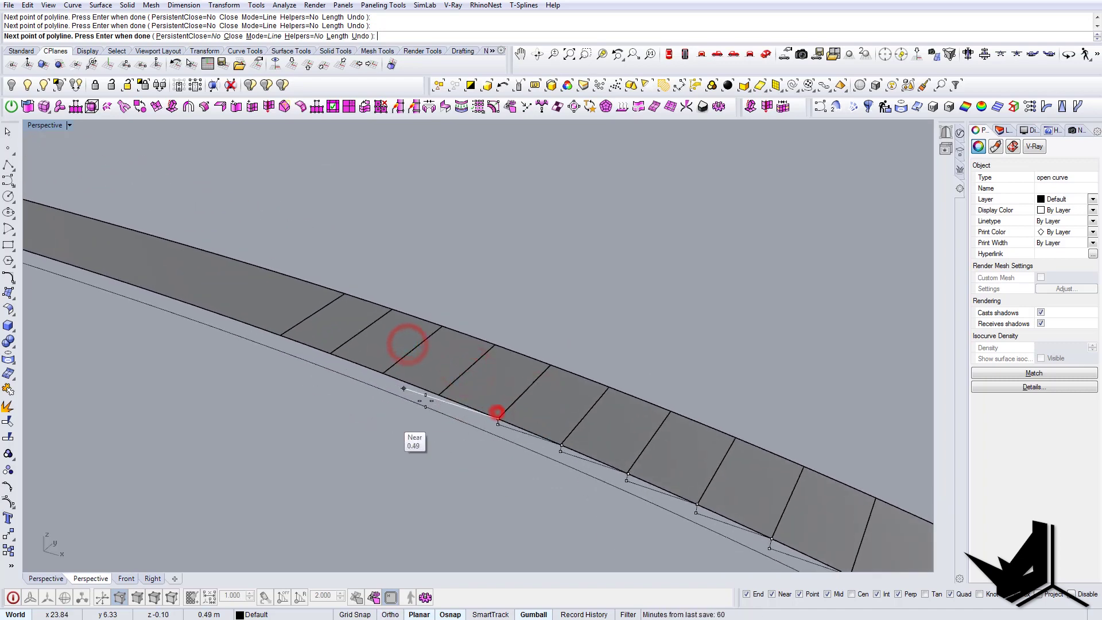
pyautogui.keyDown('shift'); pyautogui.moveTo(403, 388); pyautogui.dragTo(368, 369, button='right'); pyautogui.keyUp('shift')
pyautogui.scroll(-8, 238, 332)
pyautogui.click(154, 325)
pyautogui.press('Return')
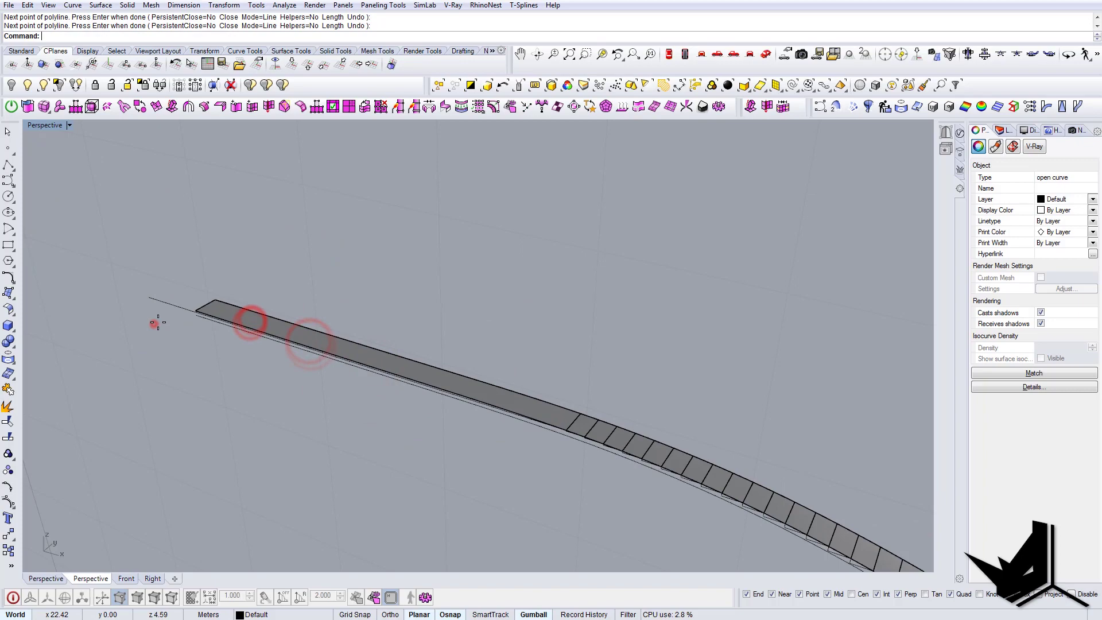
# Join the two stepped polylines along the front strip into one curve
pyautogui.click(165, 302)
pyautogui.scroll(6, 486, 425)
pyautogui.click(482, 387)
pyautogui.scroll(-6, 480, 394)
pyautogui.write('Jo')
pyautogui.press('Return')
# Show all hidden objects and delete the vertical cutting planes
pyautogui.scroll(-6, 501, 394)
pyautogui.moveTo(492, 374); pyautogui.dragTo(411, 367, button='right')
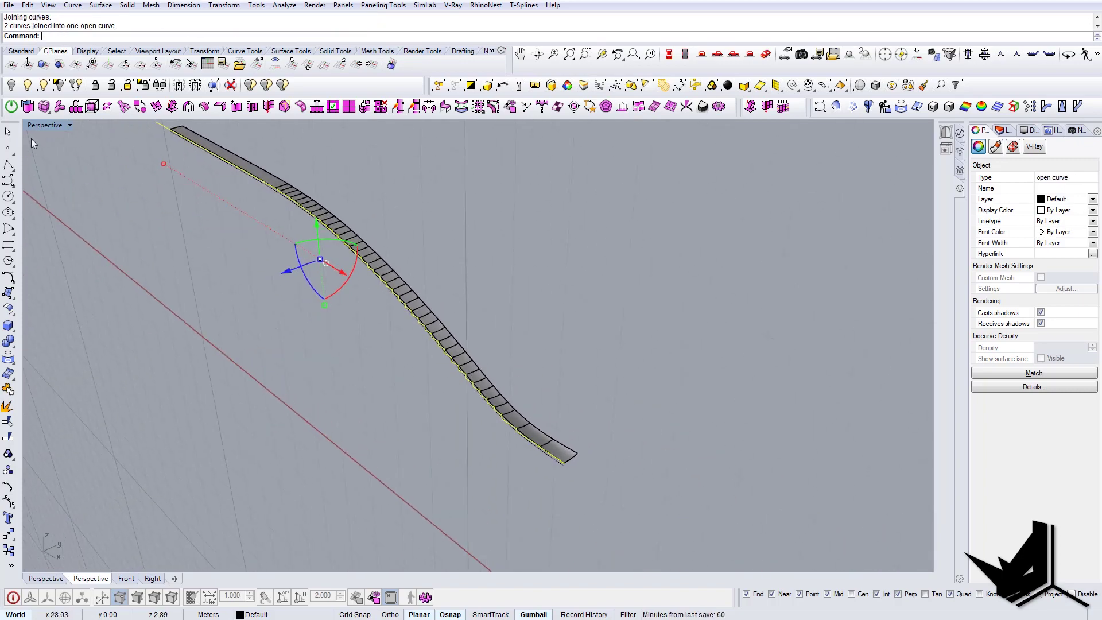
pyautogui.click(26, 90)
pyautogui.moveTo(396, 299); pyautogui.dragTo(642, 172, button='right')
pyautogui.moveTo(684, 164); pyautogui.dragTo(276, 146)
pyautogui.press('Delete')
# Set the construction plane of the Perspective view to World Top
pyautogui.moveTo(368, 178); pyautogui.dragTo(499, 230, button='right')
pyautogui.moveTo(224, 171); pyautogui.dragTo(152, 91, button='right')
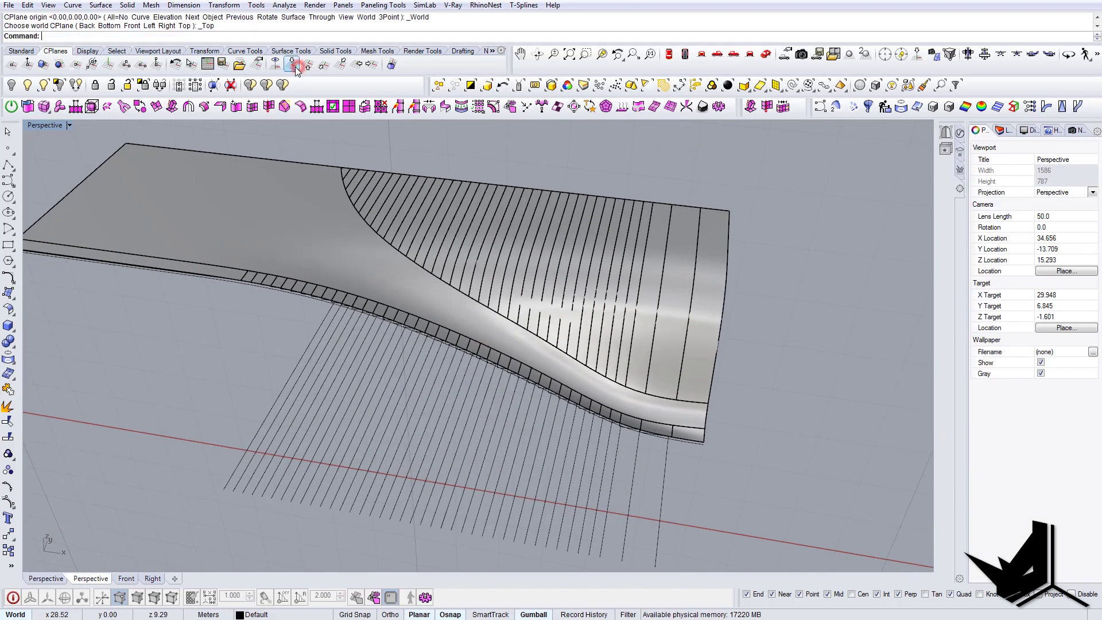
pyautogui.moveTo(310, 167); pyautogui.dragTo(272, 138, button='right')
pyautogui.moveTo(448, 298); pyautogui.dragTo(413, 252, button='right')
pyautogui.scroll(12, 599, 415)
# Extrude the stepped curve horizontally across the front strip up to the strip's inner corner at the low end
pyautogui.click(553, 418)
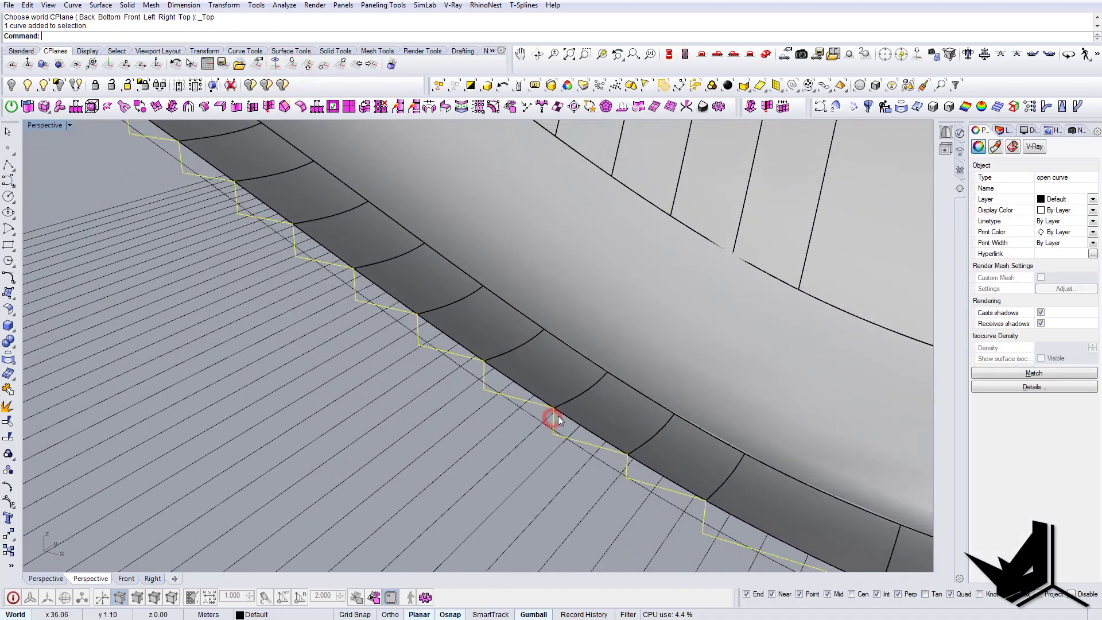
pyautogui.scroll(-10, 557, 417)
pyautogui.moveTo(516, 396); pyautogui.dragTo(490, 390, button='right')
pyautogui.scroll(5, 592, 491)
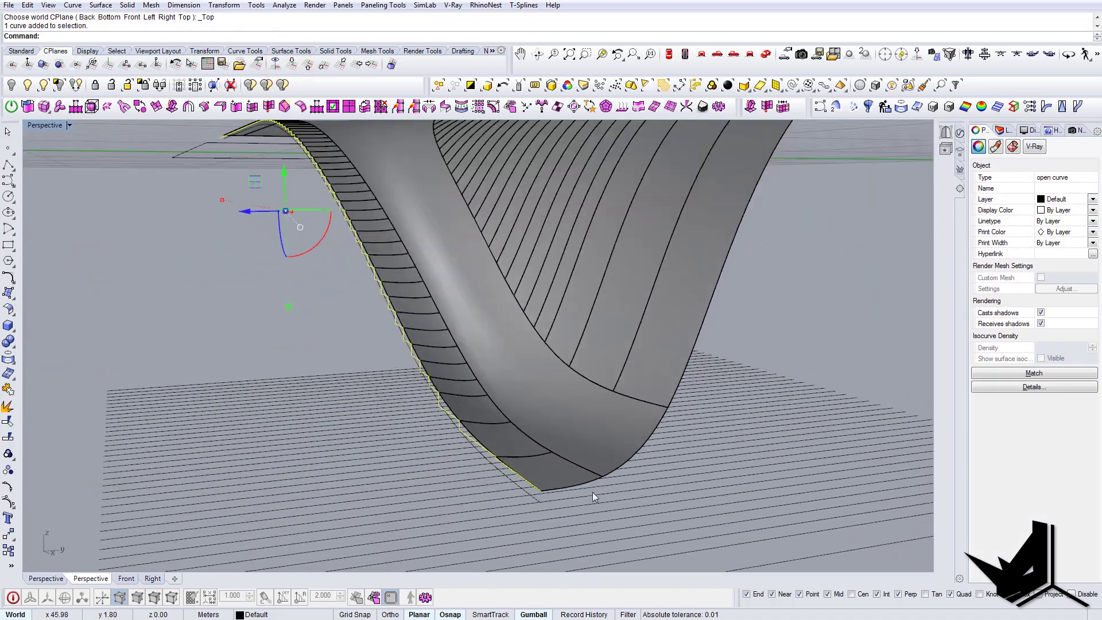
pyautogui.write('EC')
pyautogui.press('Return')
pyautogui.scroll(4, 614, 466)
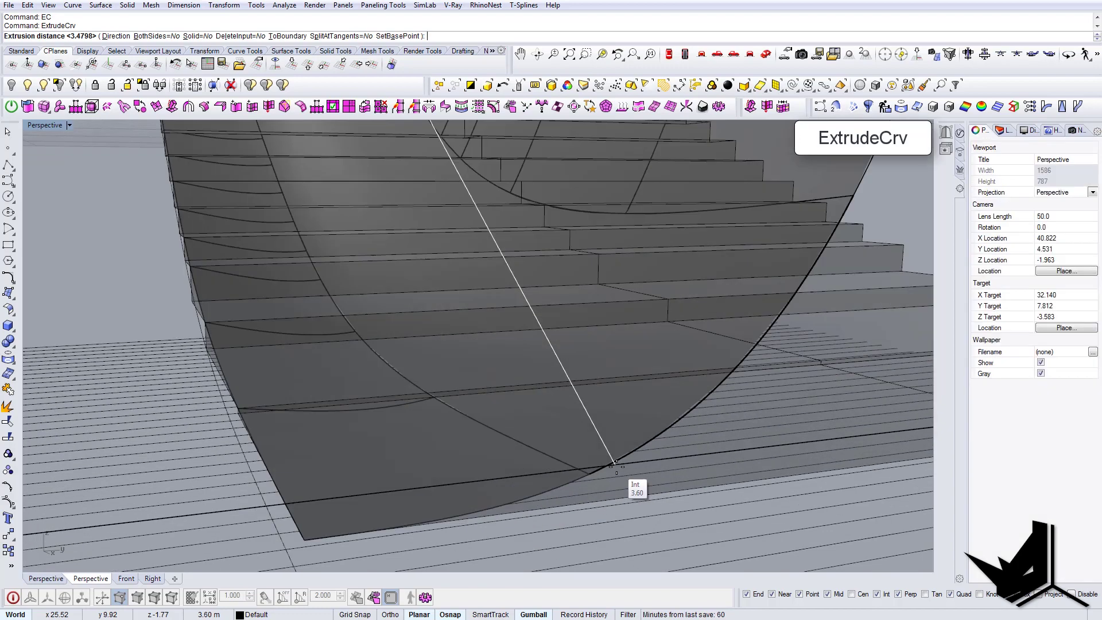
pyautogui.click(588, 475)
pyautogui.scroll(-5, 589, 476)
pyautogui.moveTo(589, 476); pyautogui.dragTo(583, 453, button='right')
pyautogui.scroll(-3, 583, 452)
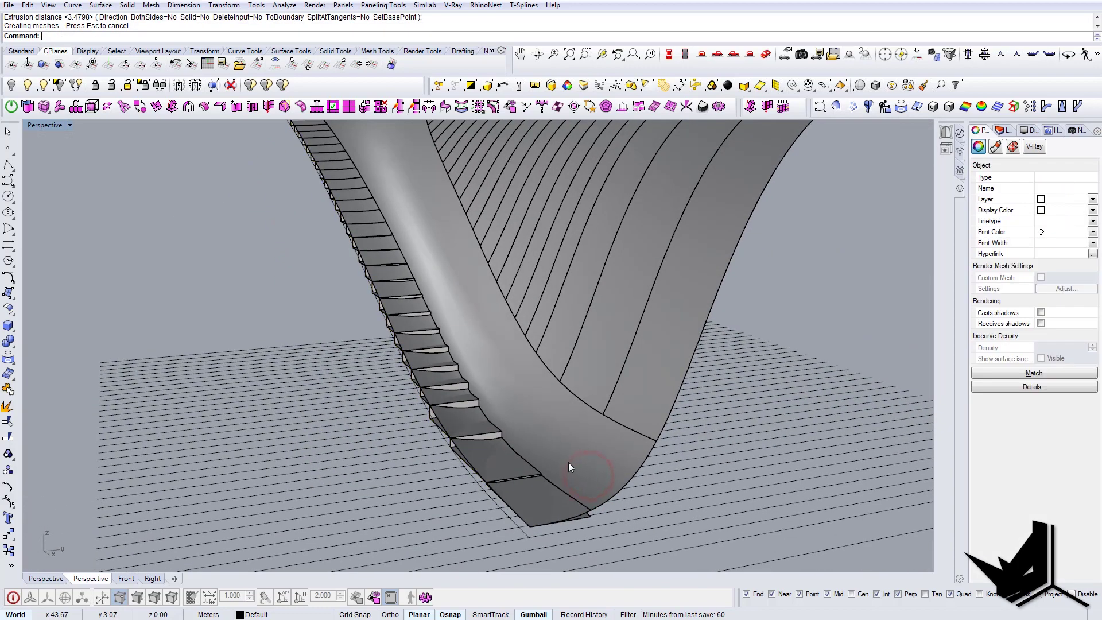
# Delete the lowest original strip surfaces that overlap the stepped extrusion
pyautogui.click(546, 494)
pyautogui.click(581, 526)
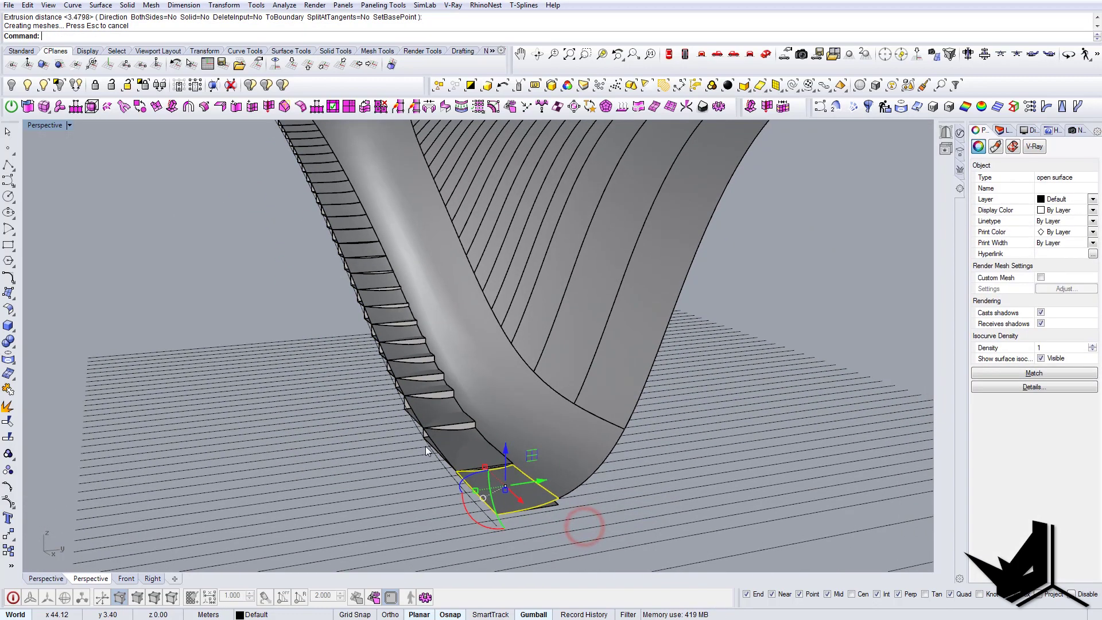
pyautogui.press('Delete')
pyautogui.click(436, 430)
pyautogui.click(459, 456)
pyautogui.press('Delete')
pyautogui.scroll(-5, 456, 445)
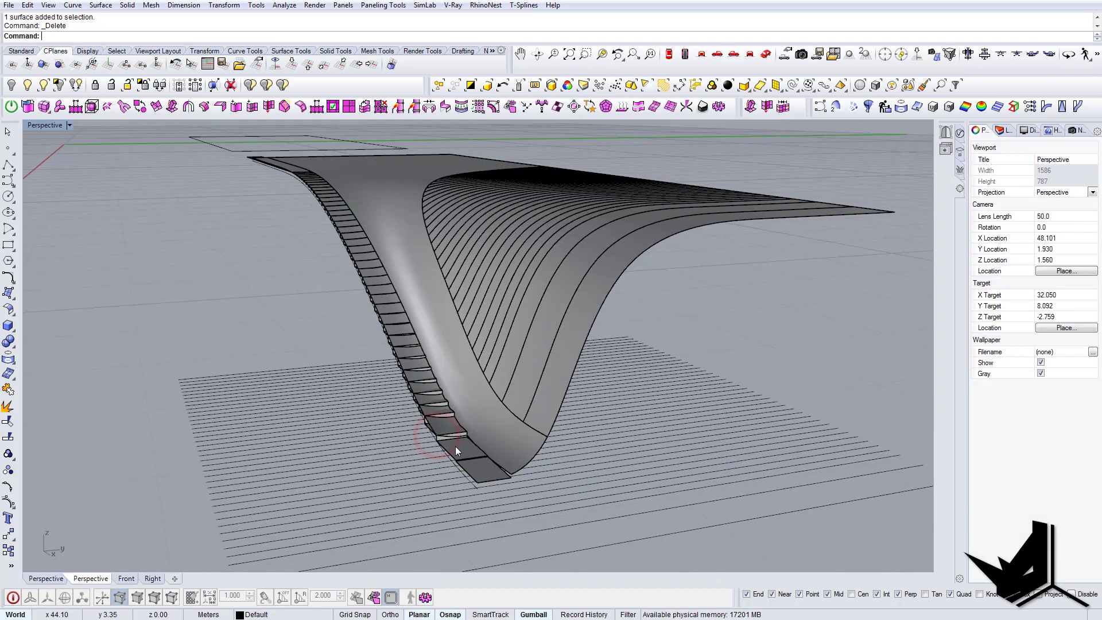
# Hide the extruded stepped polysurface along the front of the roof
pyautogui.moveTo(456, 446); pyautogui.dragTo(421, 422, button='right')
pyautogui.scroll(4, 421, 422)
pyautogui.click(448, 456)
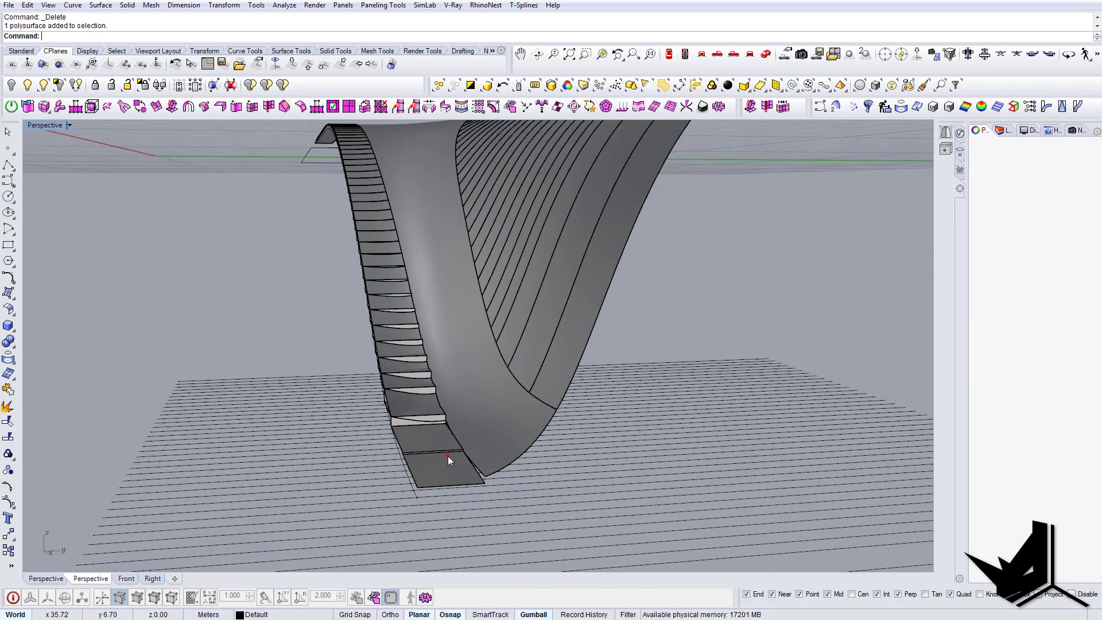
pyautogui.click(18, 84)
# Delete the parallel projection lines lying on the ground beneath the roof
pyautogui.scroll(-3, 445, 367)
pyautogui.moveTo(575, 336); pyautogui.dragTo(569, 331)
pyautogui.press('Delete')
# Delete all remaining split surfaces of the front strip, selecting them together in the Top view
pyautogui.moveTo(448, 417); pyautogui.dragTo(411, 330, button='right')
pyautogui.scroll(5, 428, 436)
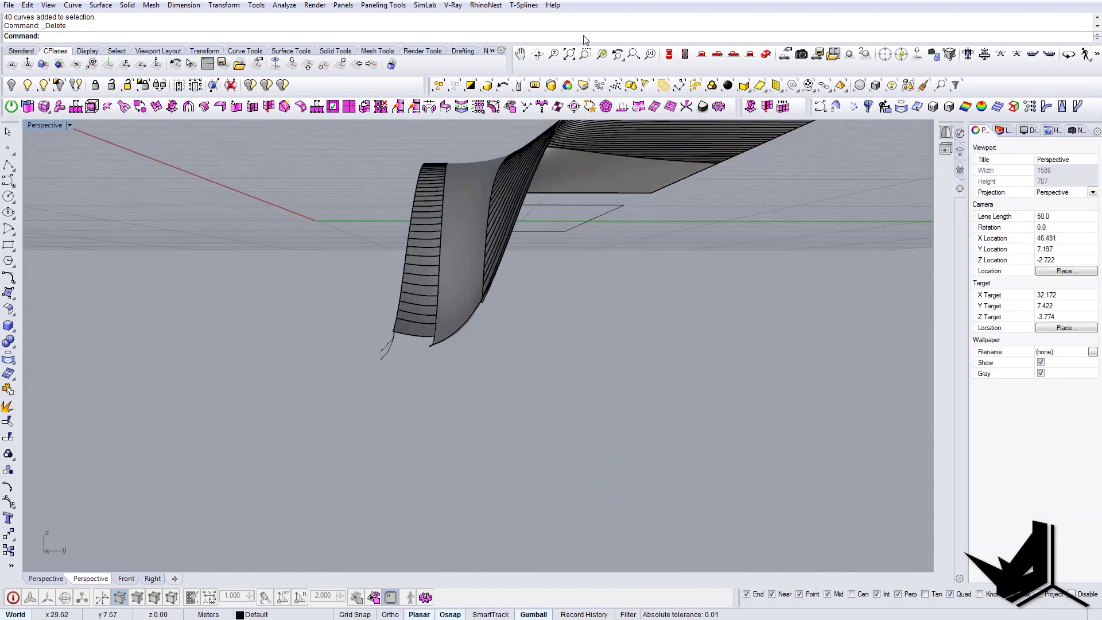
pyautogui.click(670, 55)
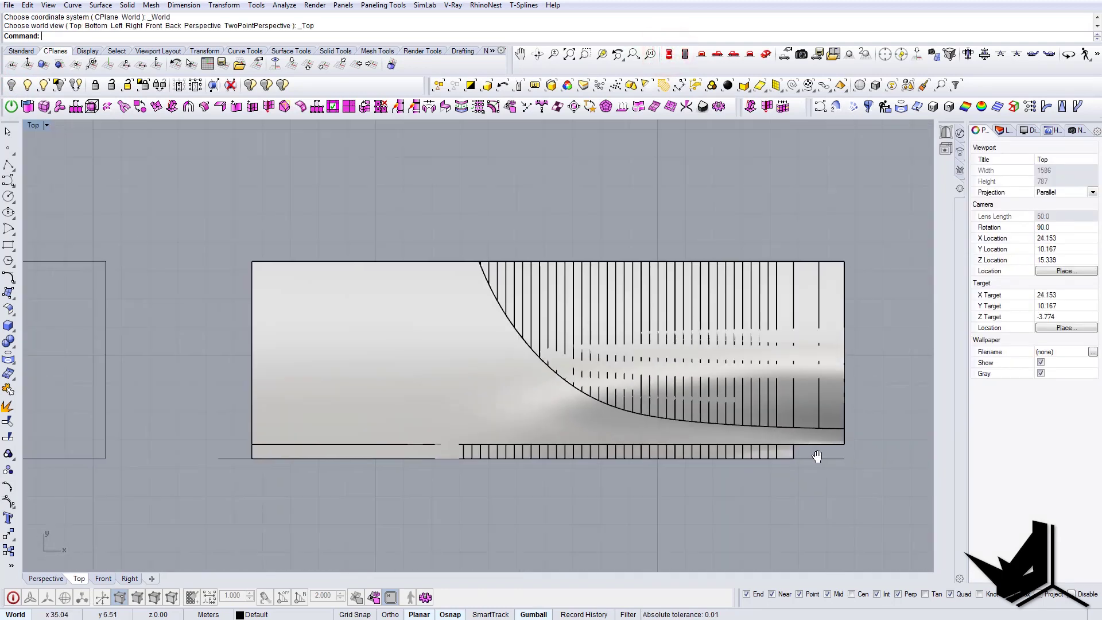
pyautogui.moveTo(866, 497); pyautogui.dragTo(866, 497)
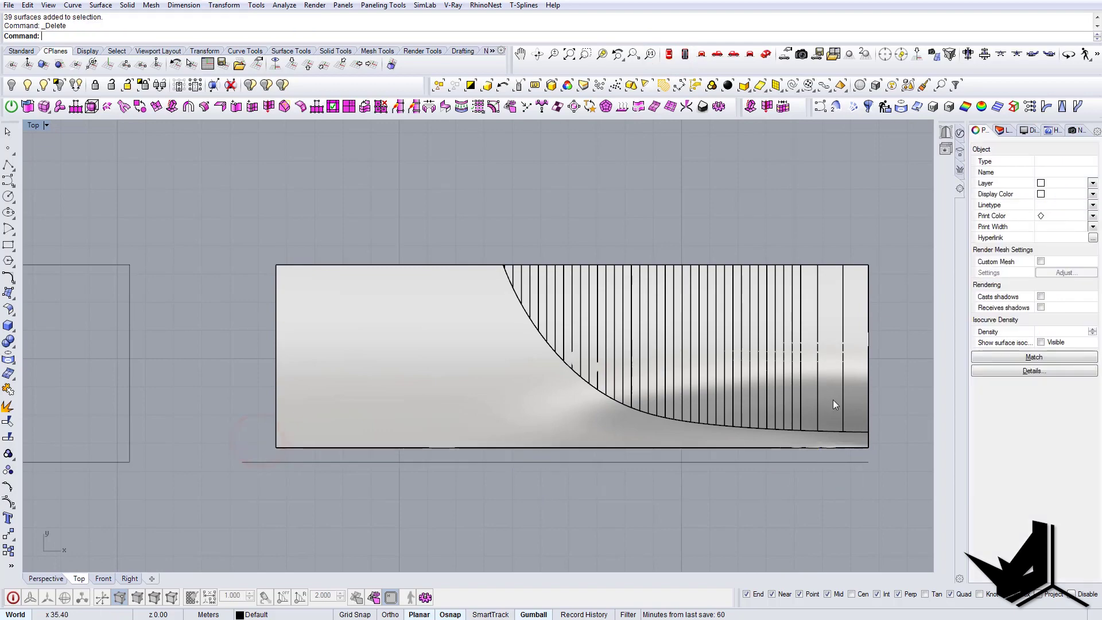
pyautogui.press('Delete')
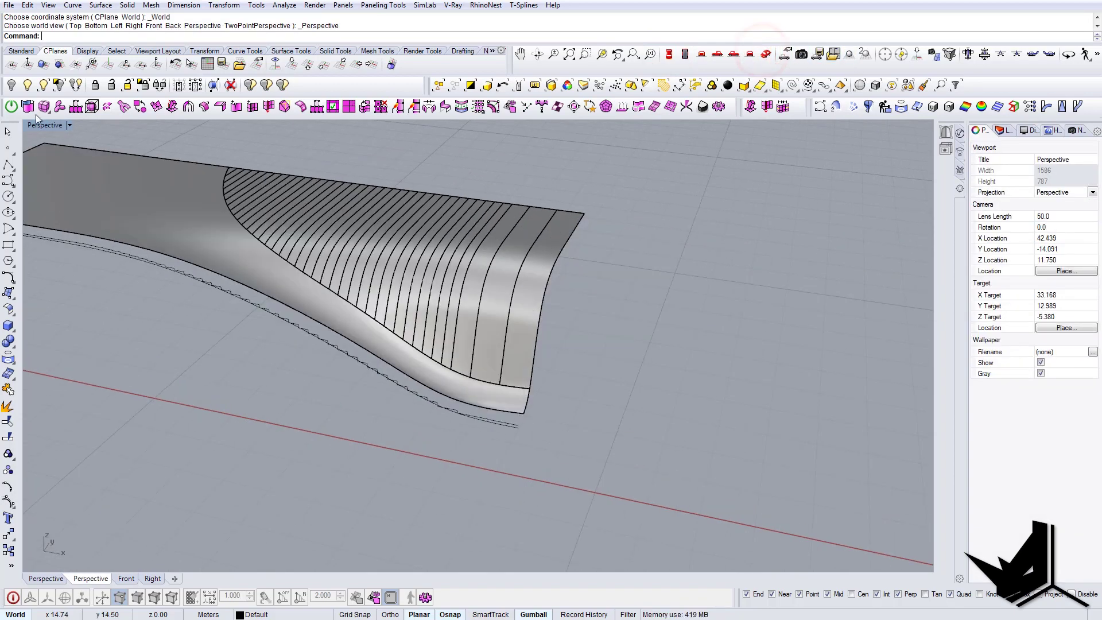
# Bring back only the hidden stepped polysurface in the Perspective view
pyautogui.click(43, 86)
pyautogui.hotkey('ctrl', 'a')
pyautogui.press('Return')
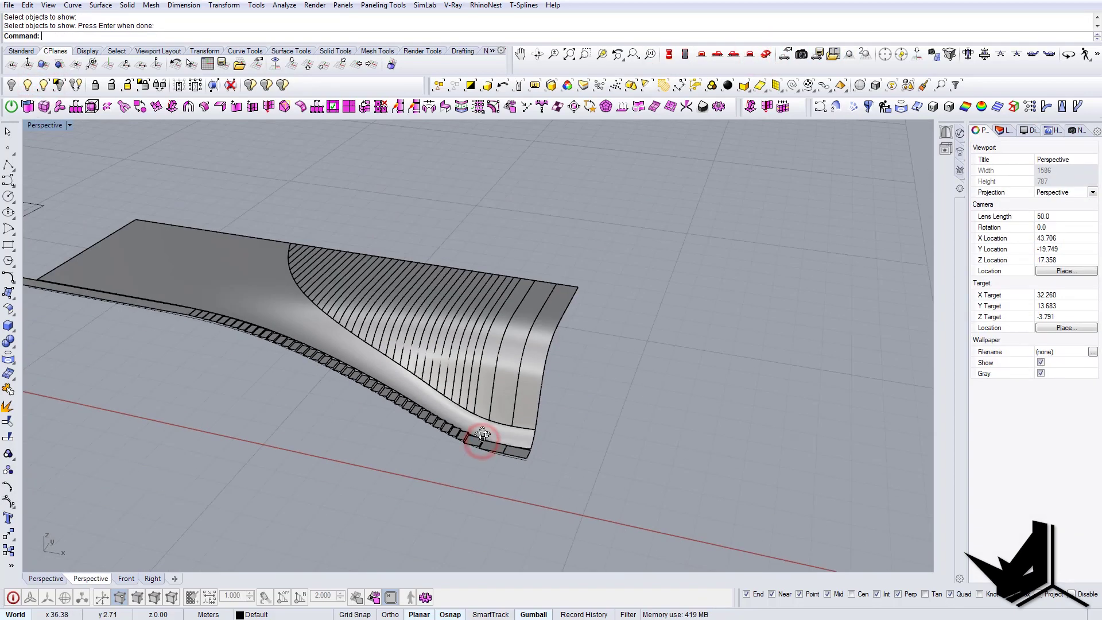
# Hide the large unsplit roof surface between the stepped strip and the split sections
pyautogui.moveTo(324, 347); pyautogui.dragTo(340, 283, button='right')
pyautogui.click(340, 283)
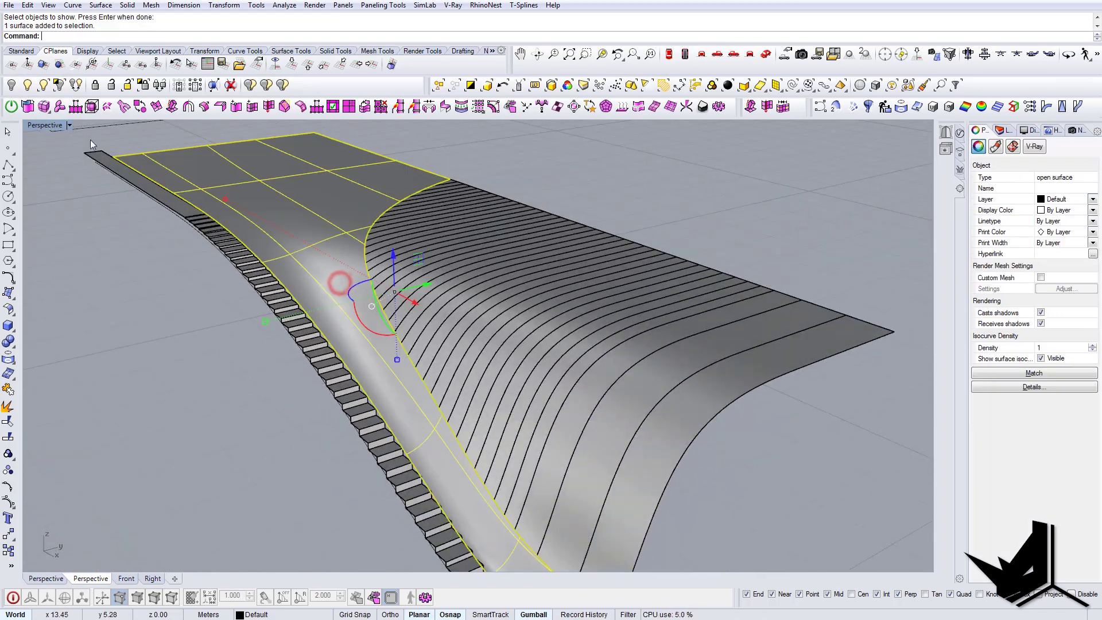
pyautogui.click(8, 86)
# Examine the gap between the steps and the split roof sections and compare it with the reference photo of the building
pyautogui.moveTo(324, 359); pyautogui.dragTo(435, 327, button='right')
pyautogui.moveTo(497, 398); pyautogui.dragTo(533, 346, button='right')
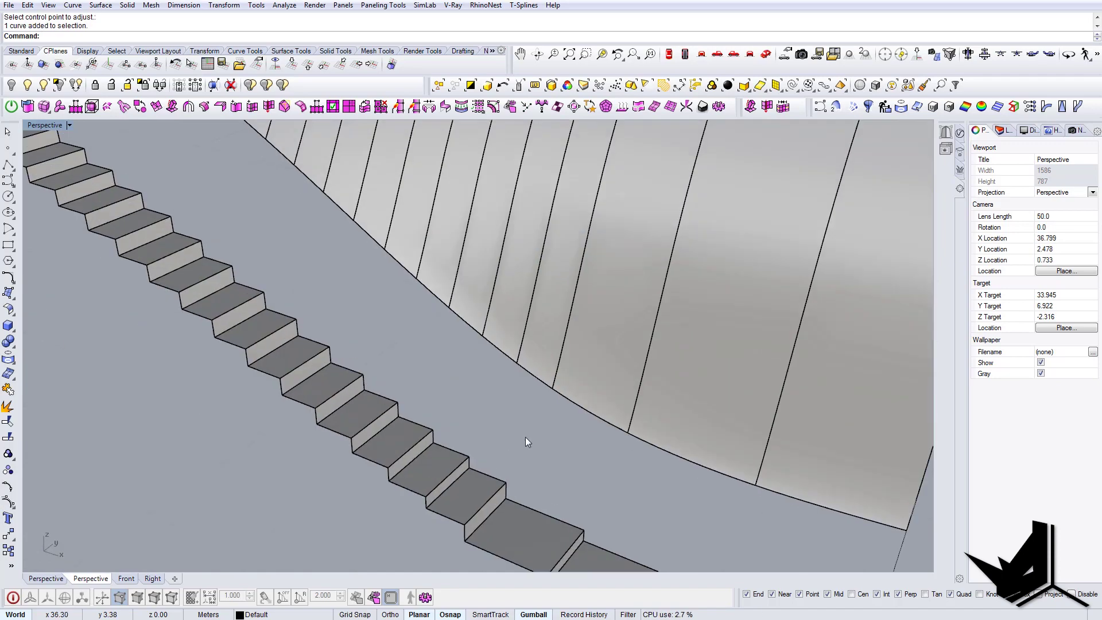
pyautogui.scroll(-4, 525, 436)
pyautogui.moveTo(526, 436); pyautogui.dragTo(525, 401, button='right')
pyautogui.scroll(6, 526, 401)
pyautogui.moveTo(538, 440); pyautogui.dragTo(473, 483, button='right')
pyautogui.scroll(-5, 492, 449)
pyautogui.scroll(5, 507, 480)
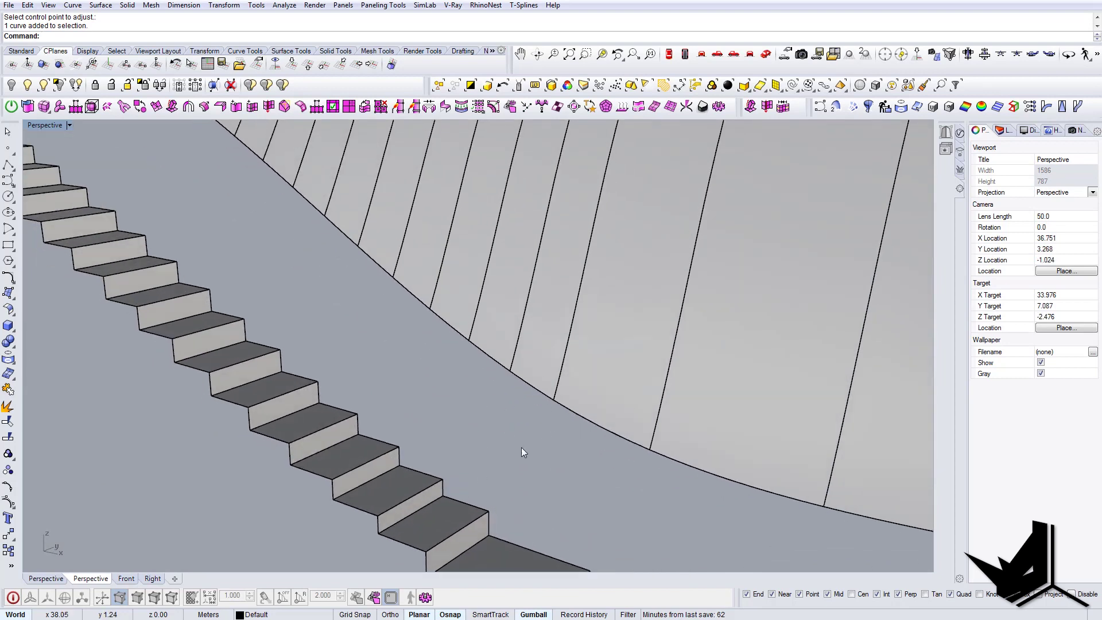
pyautogui.moveTo(521, 447); pyautogui.dragTo(481, 436, button='right')
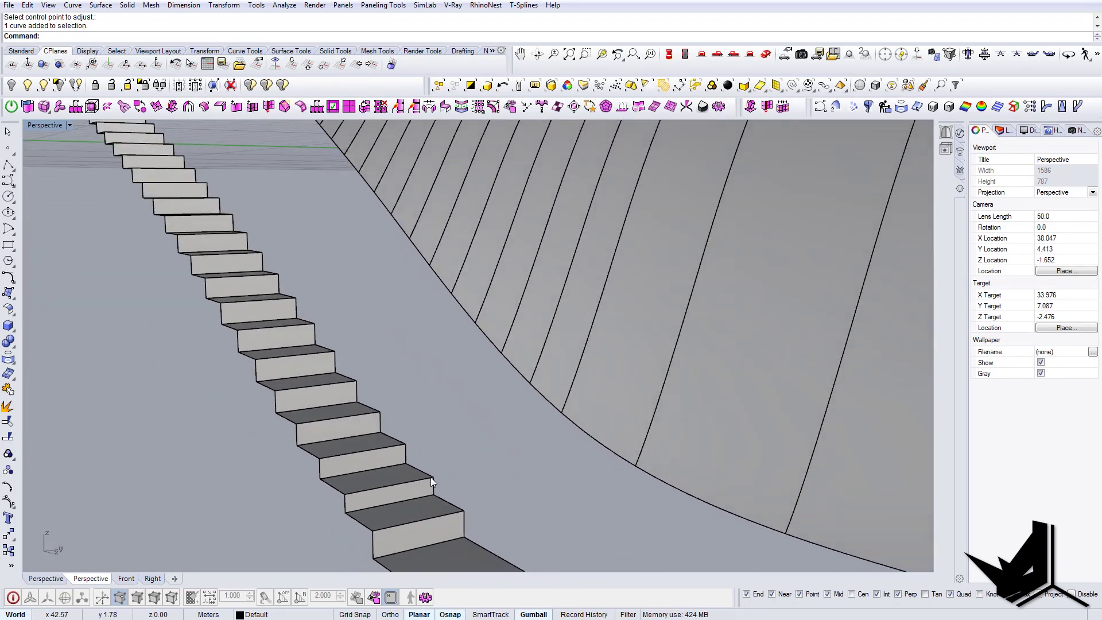
pyautogui.click(459, 618)
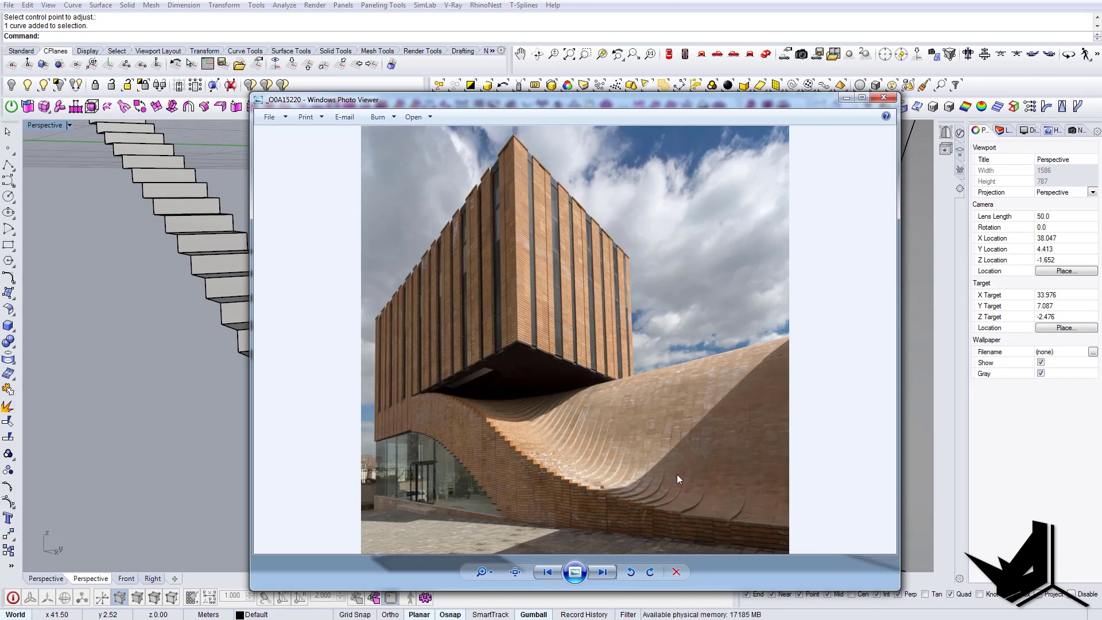
pyautogui.click(846, 101)
# Blend a curve from a lower tread's back edge to the matching roof split line, with curvature continuity at the step and tangency at the roof
pyautogui.moveTo(470, 437); pyautogui.dragTo(467, 396, button='right')
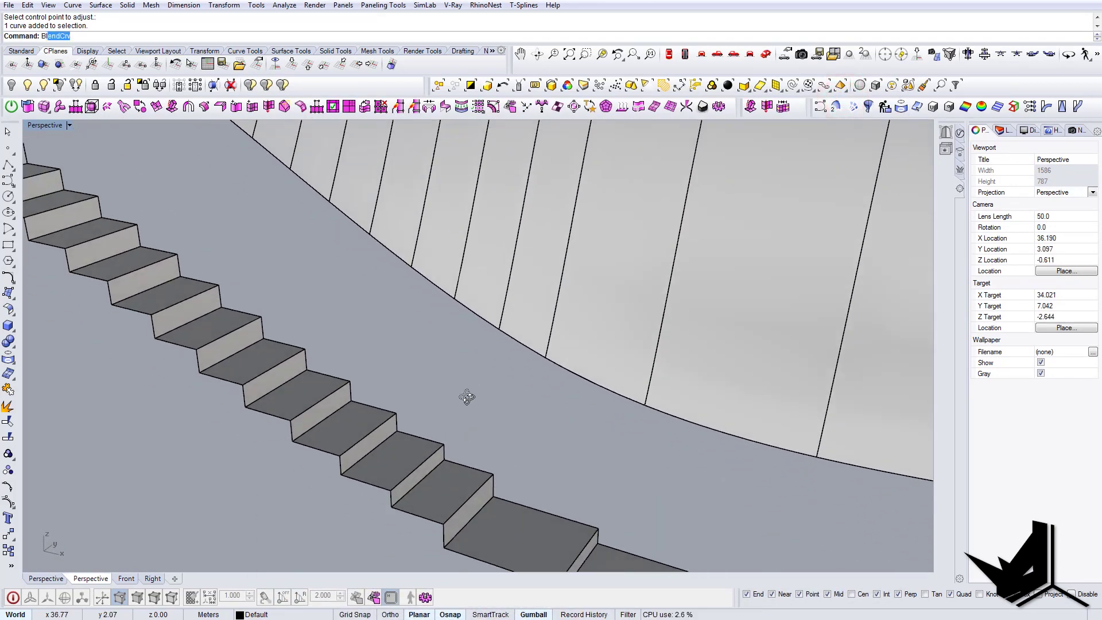
pyautogui.press('Return')
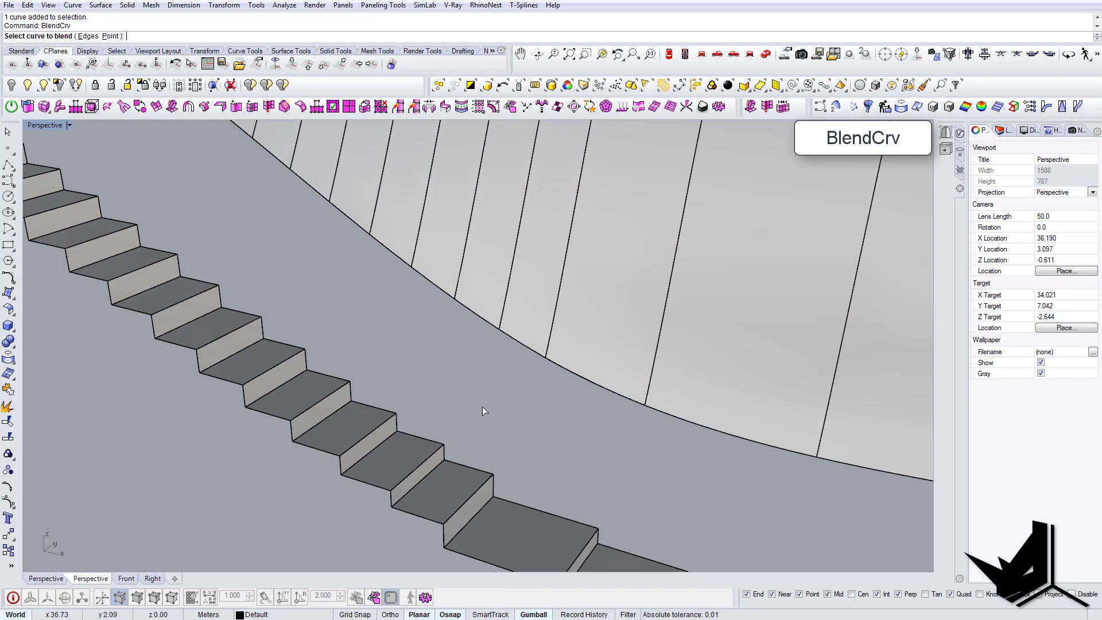
pyautogui.moveTo(483, 407); pyautogui.dragTo(415, 483, button='right')
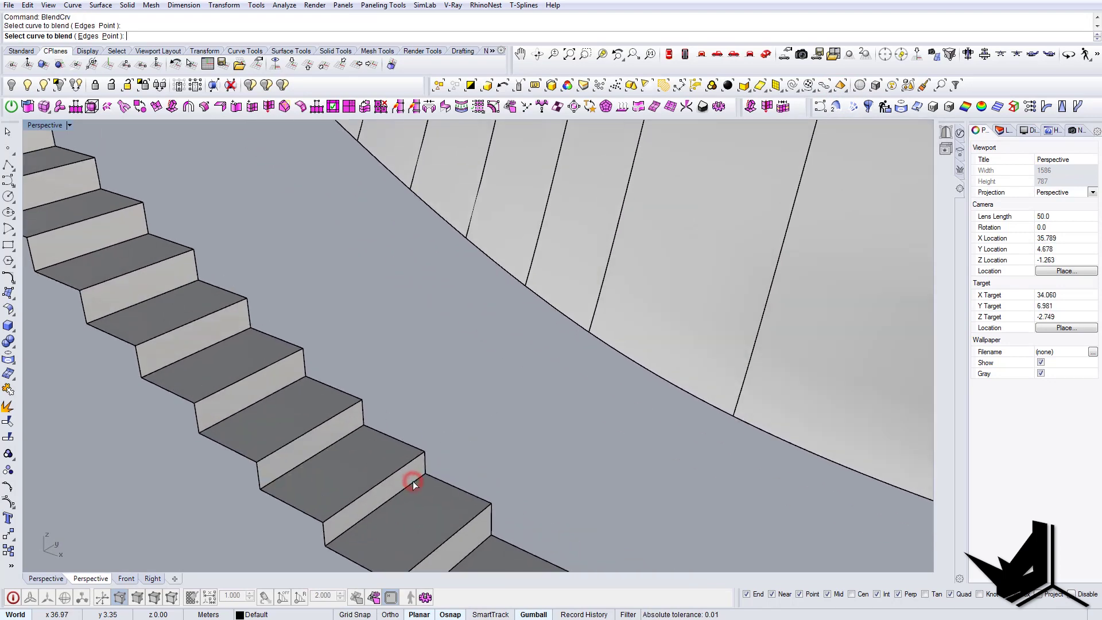
pyautogui.click(527, 281)
pyautogui.click(563, 307)
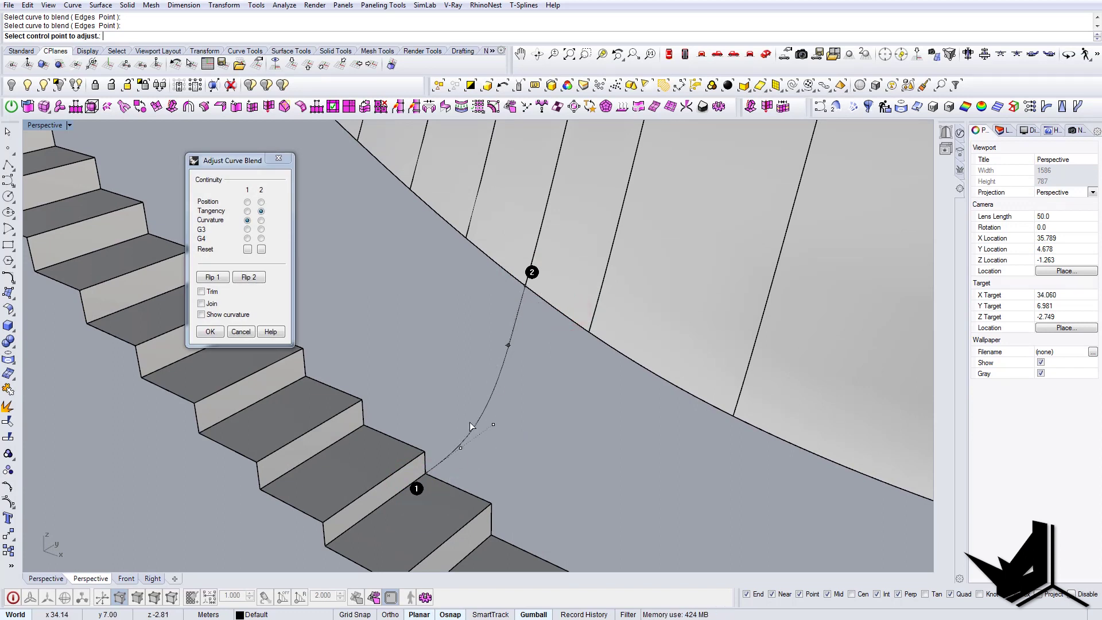
pyautogui.click(210, 332)
pyautogui.moveTo(514, 467); pyautogui.dragTo(496, 466, button='right')
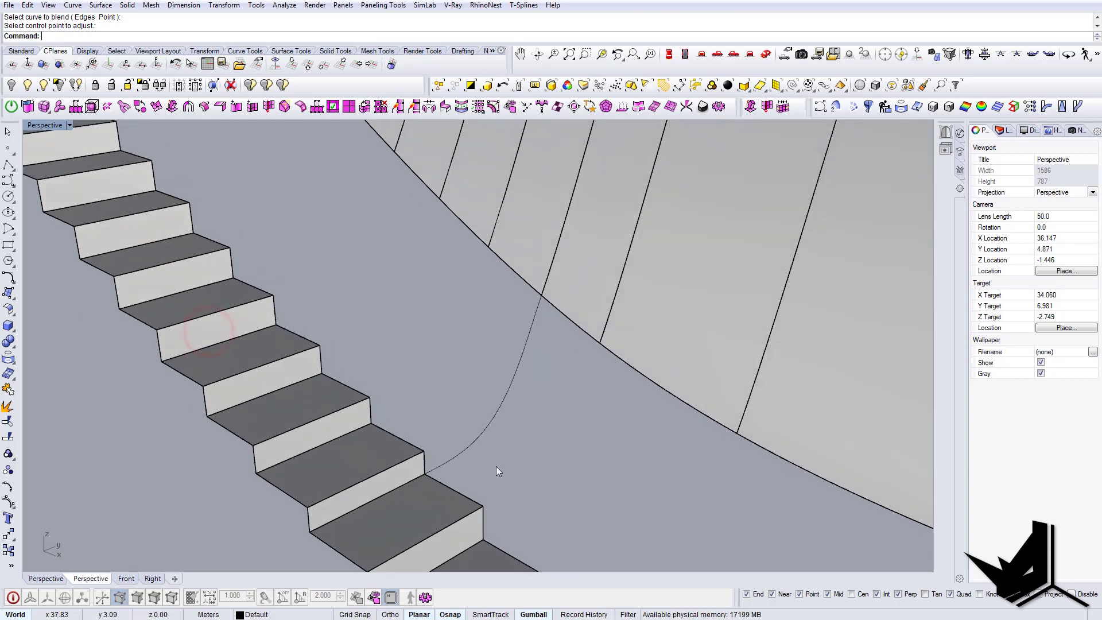
# Blend a second curve from the same tread's front edge to the next split line, with curvature at the step and tangency at the roof
pyautogui.click(600, 337)
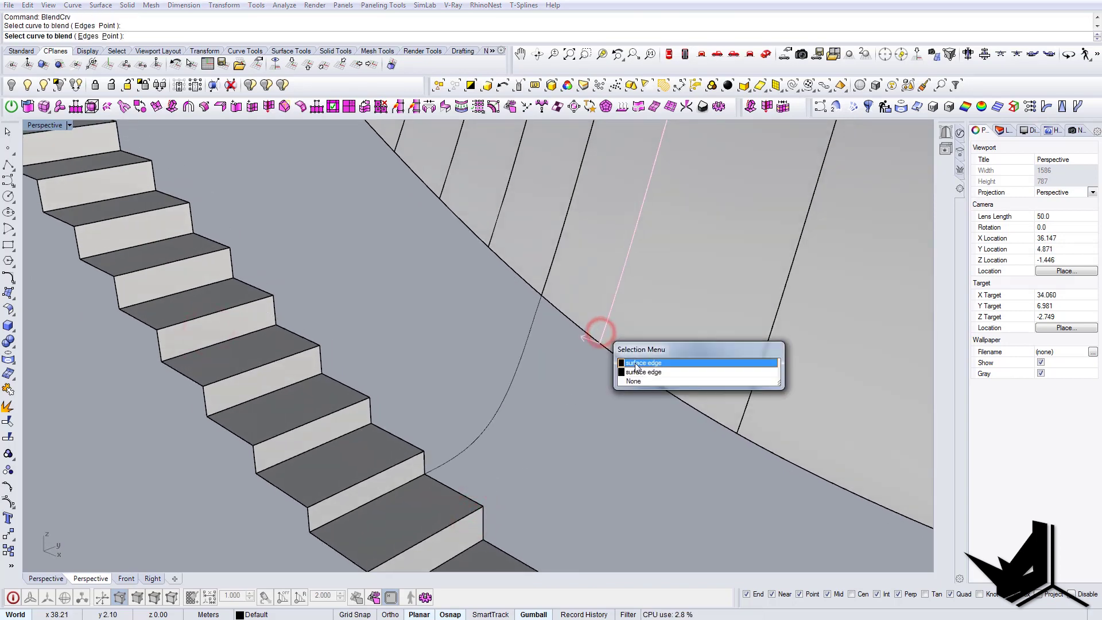
pyautogui.click(636, 365)
pyautogui.click(212, 332)
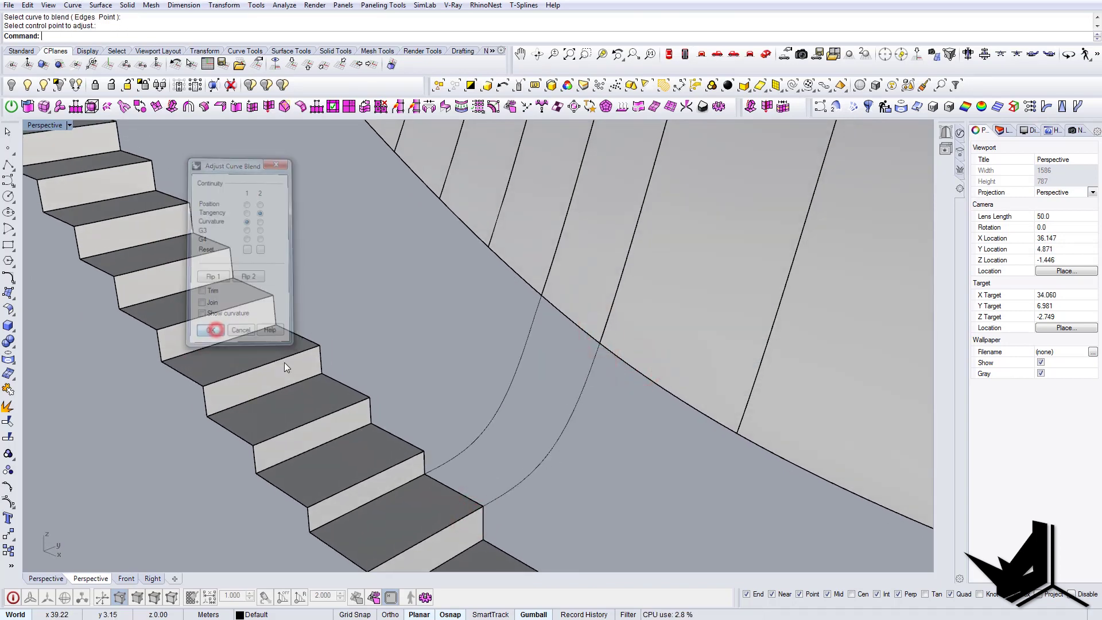
pyautogui.moveTo(218, 327); pyautogui.dragTo(570, 441, button='right')
pyautogui.moveTo(571, 441); pyautogui.dragTo(483, 375)
pyautogui.moveTo(487, 380); pyautogui.dragTo(560, 305, button='right')
pyautogui.press('Escape')
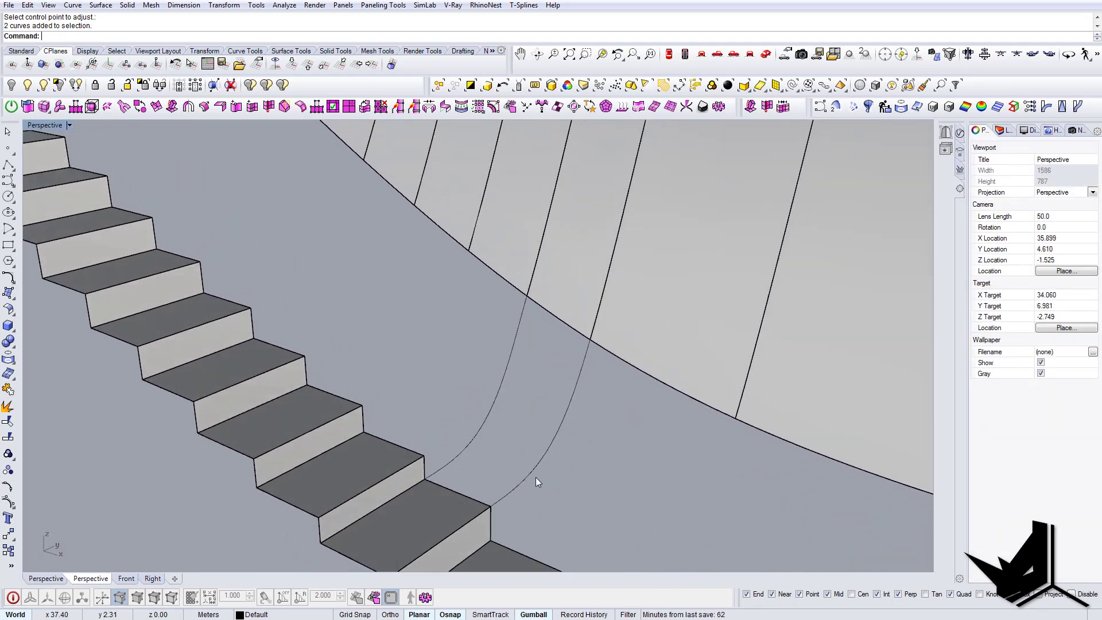
# Sweep a surface along the two blend curves as rails, using the tread's end edge and the roof section's edge as cross sections
pyautogui.moveTo(535, 396); pyautogui.dragTo(522, 417, button='right')
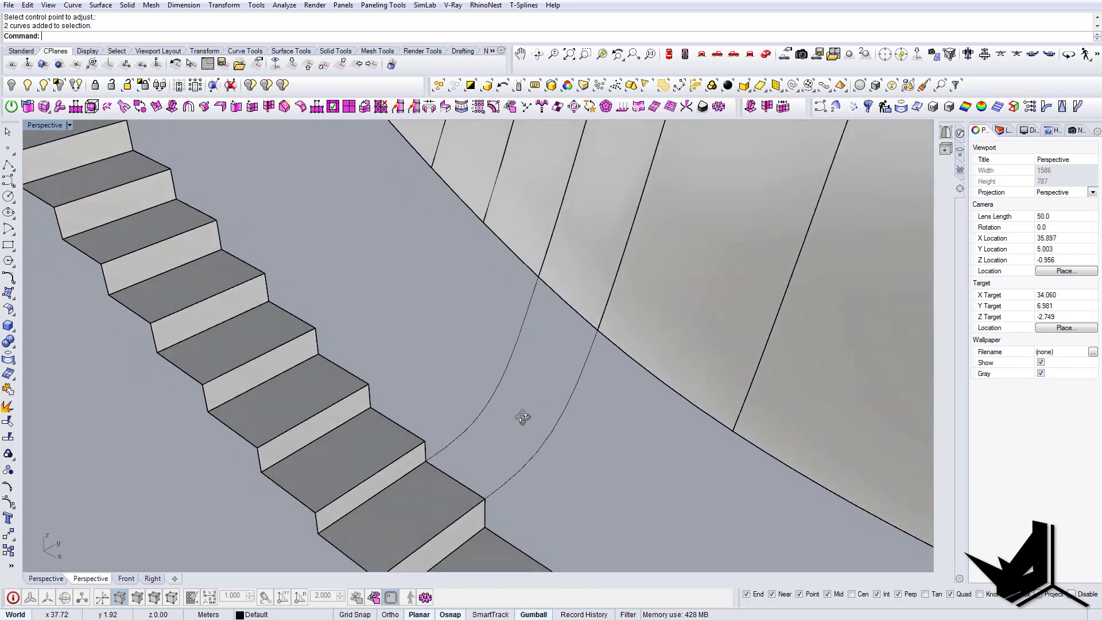
pyautogui.write('ep2')
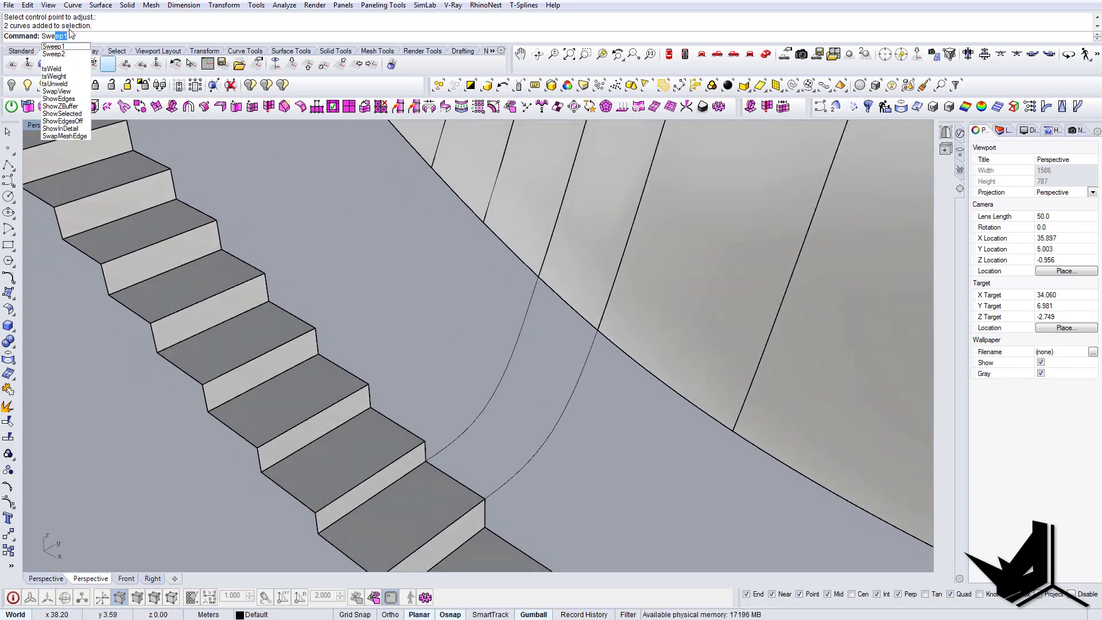
pyautogui.press('Return')
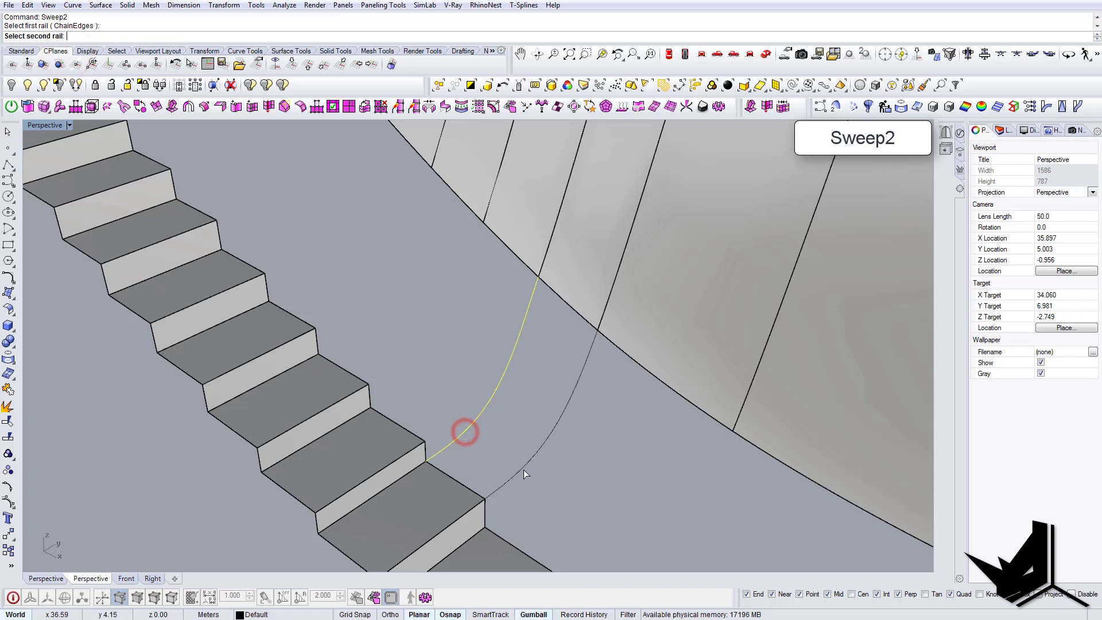
pyautogui.click(519, 470)
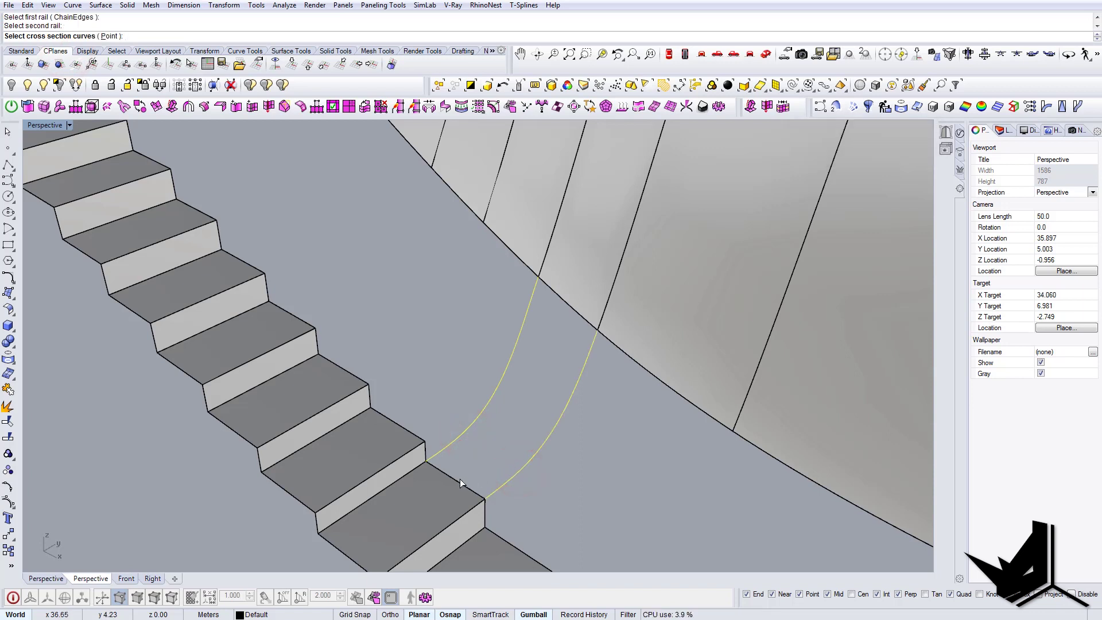
pyautogui.press('Return')
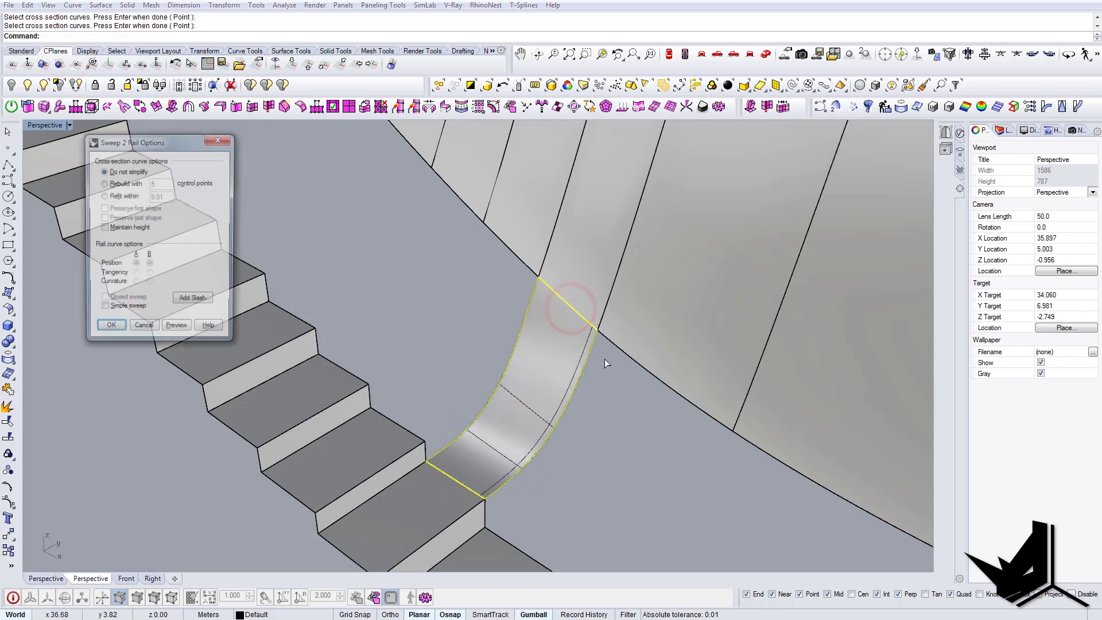
pyautogui.click(109, 330)
# Blend a curve from the next tread up, at its front edge, to the matching roof split line, with curvature at the step and tangency at the roof
pyautogui.moveTo(345, 355); pyautogui.dragTo(468, 435, button='right')
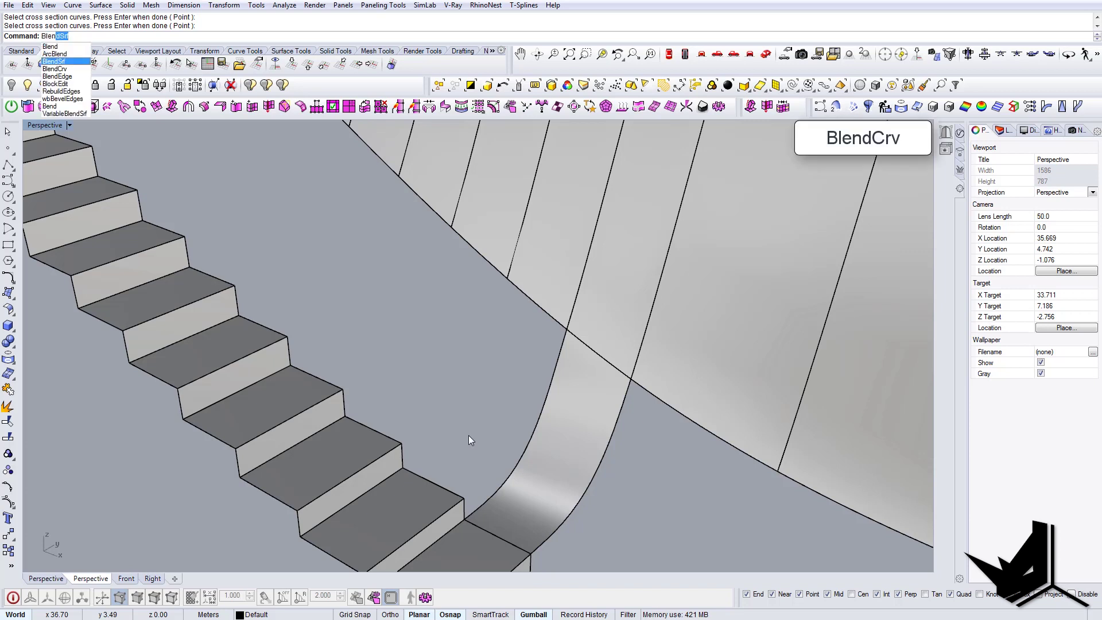
pyautogui.press('Down')
pyautogui.press('Return')
pyautogui.click(448, 508)
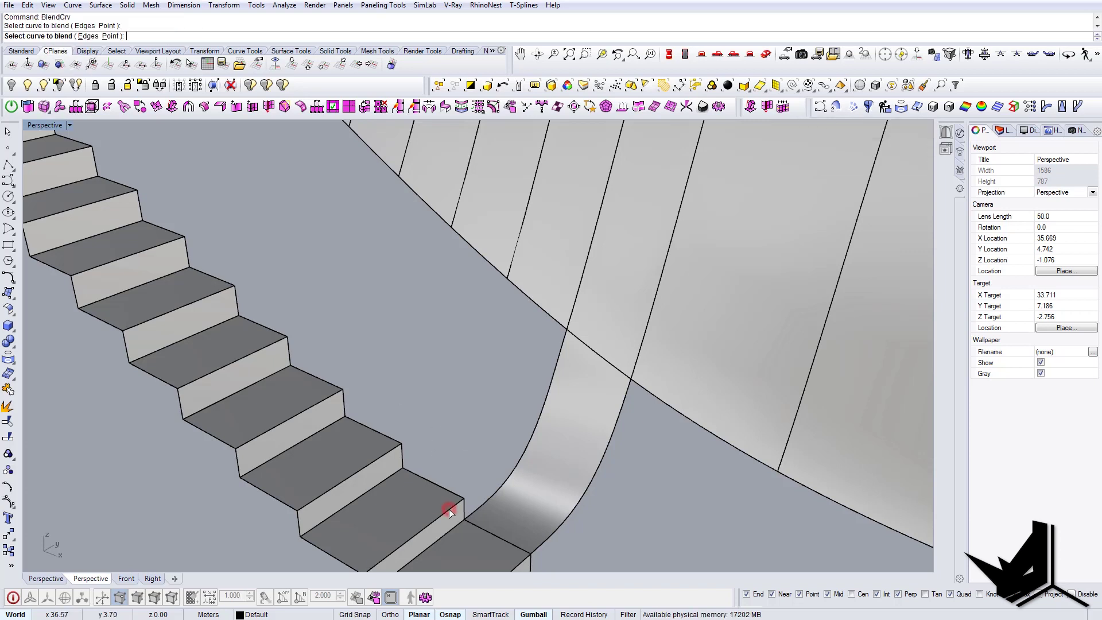
pyautogui.click(574, 311)
pyautogui.click(614, 341)
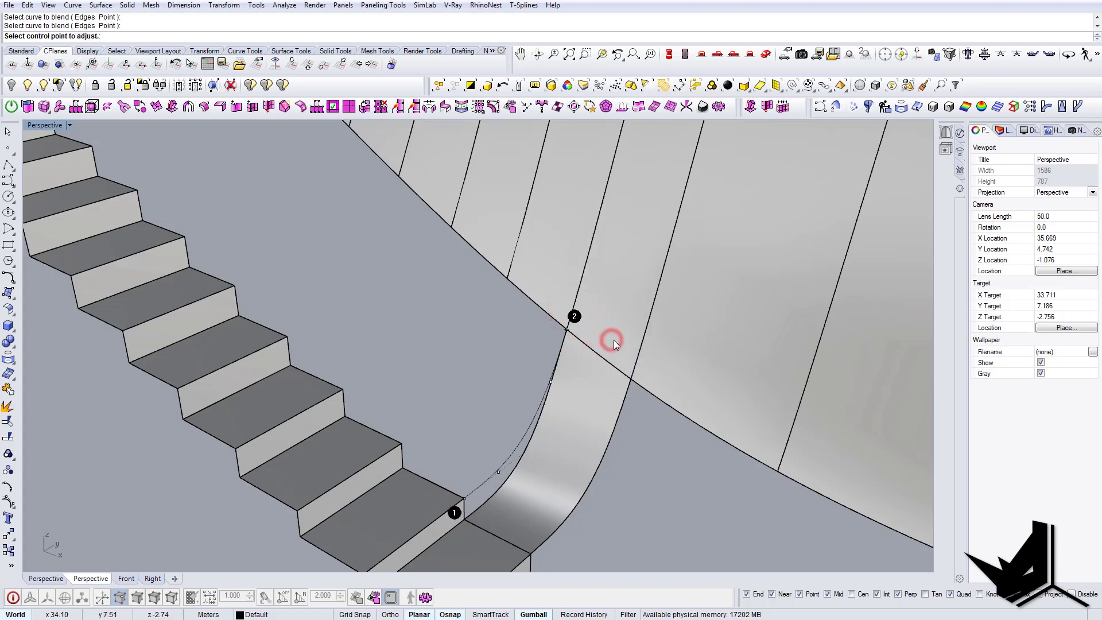
pyautogui.moveTo(546, 338); pyautogui.dragTo(408, 406, button='right')
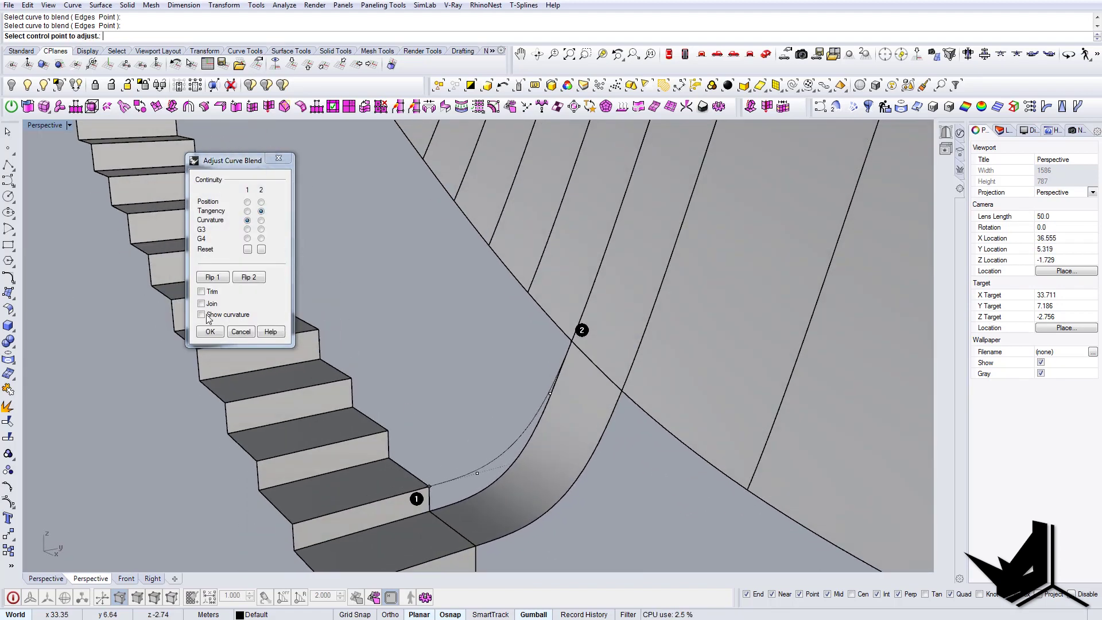
pyautogui.click(208, 332)
# Blend a second curve from the same tread's back edge to the next roof split line, with curvature at the step and tangency at the roof
pyautogui.moveTo(442, 356); pyautogui.dragTo(496, 394, button='right')
pyautogui.press('space')
pyautogui.click(383, 475)
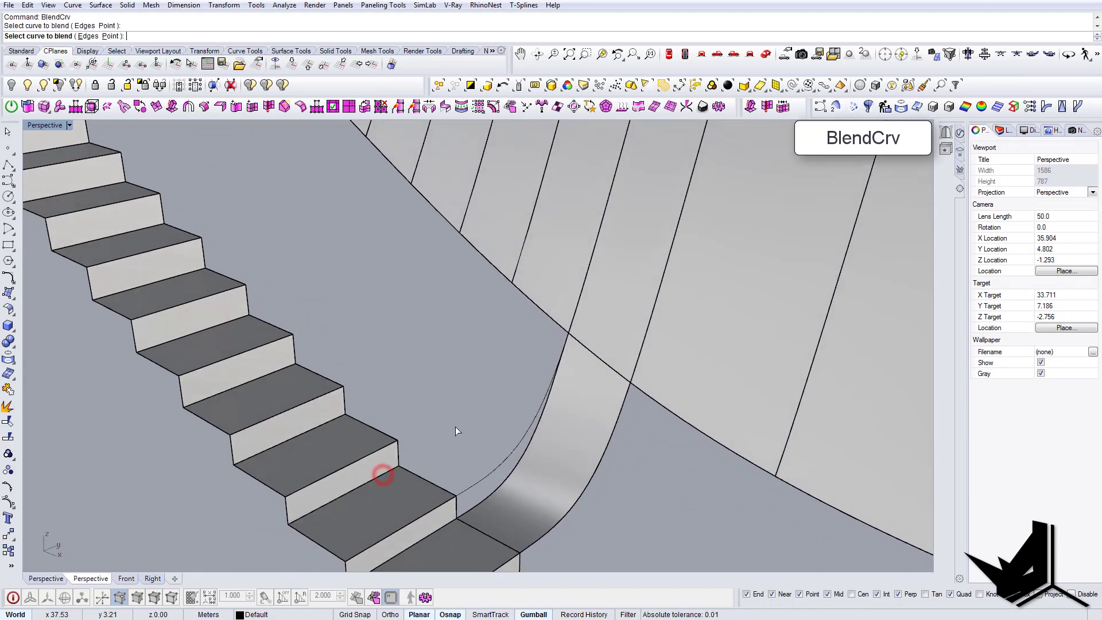
pyautogui.click(515, 272)
pyautogui.click(560, 299)
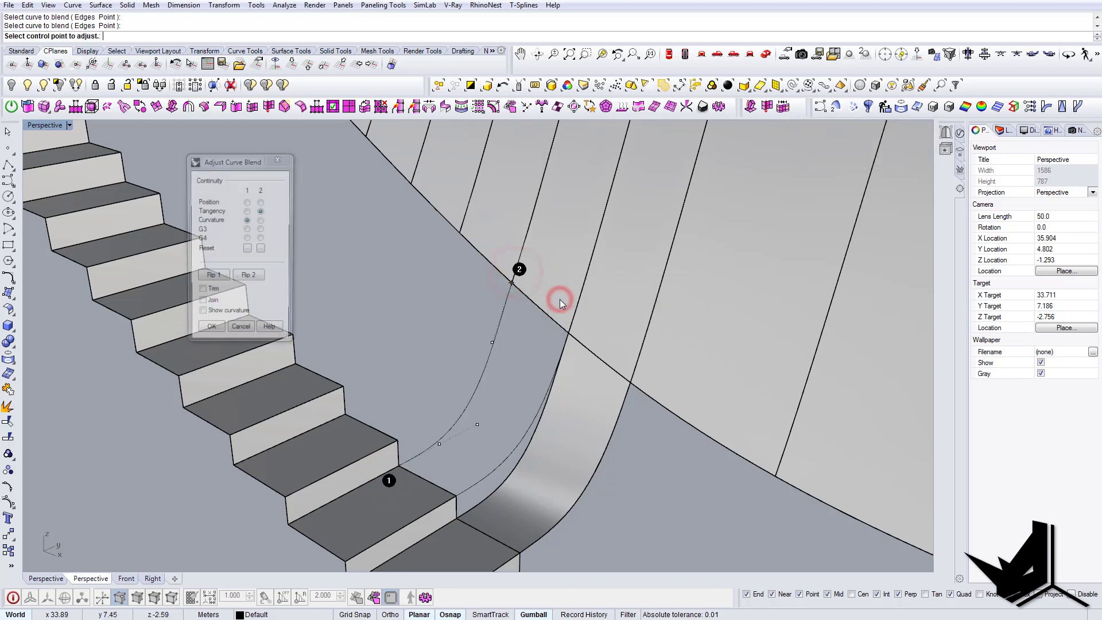
pyautogui.press('space')
# Sweep a surface along the two blend curves as rails, using the tread's end edge and the roof section's edge as cross sections
pyautogui.moveTo(481, 394); pyautogui.dragTo(463, 421, button='right')
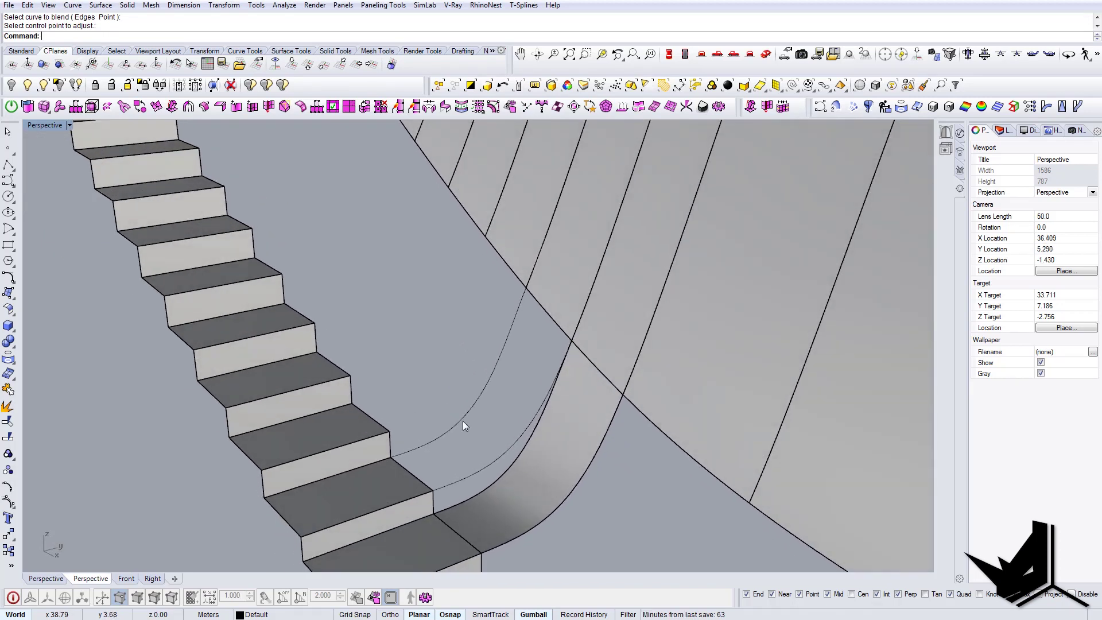
pyautogui.write('Sweep2')
pyautogui.press('Return')
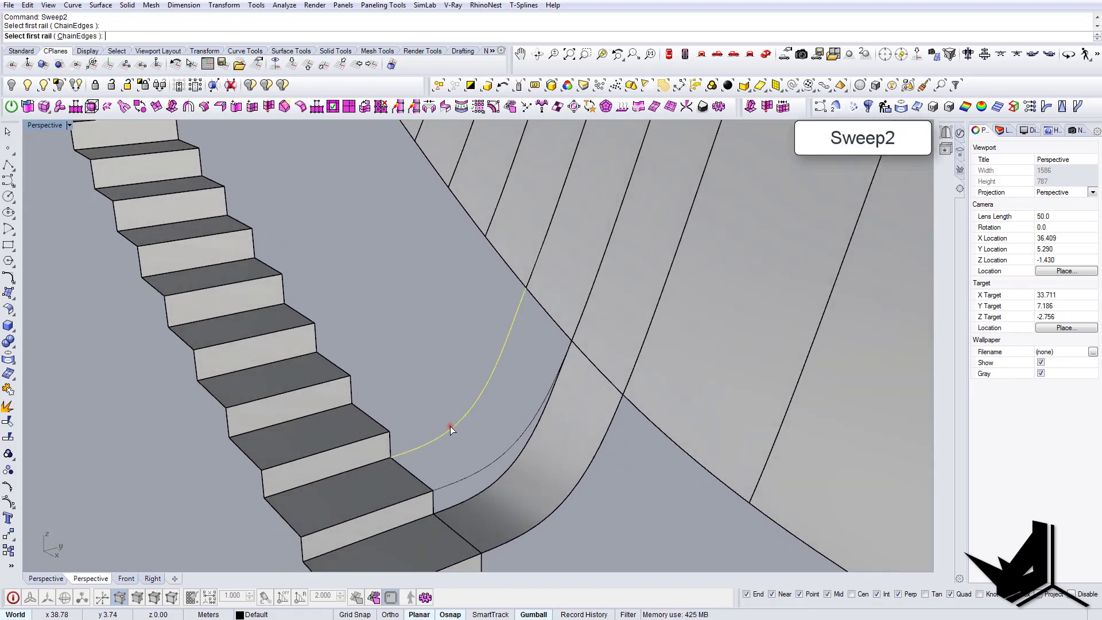
pyautogui.click(468, 476)
pyautogui.click(415, 477)
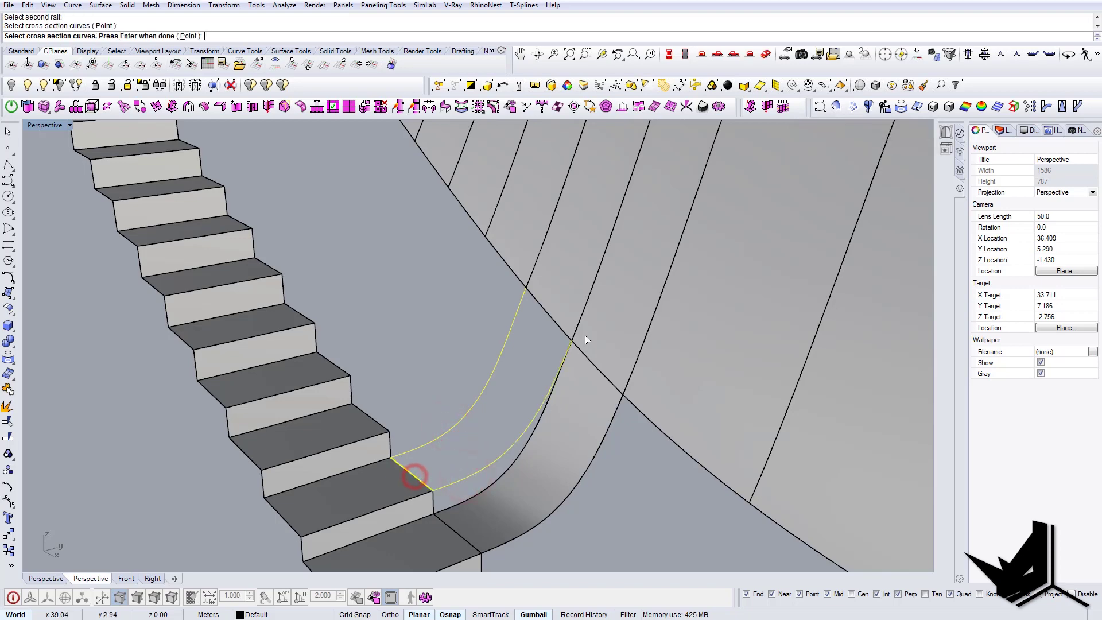
pyautogui.click(558, 323)
pyautogui.press('Return')
pyautogui.press('Return')
# On the following tread up, blend a curve from its front edge to the roof split line, with curvature at the step and tangency at the roof
pyautogui.moveTo(450, 412); pyautogui.dragTo(480, 456, button='right')
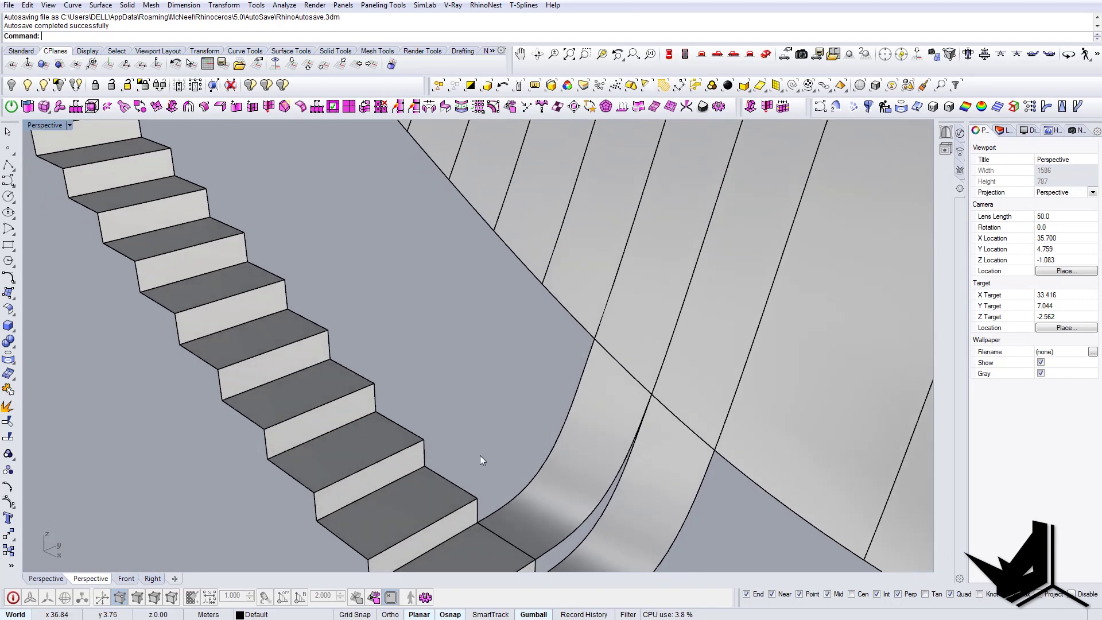
pyautogui.write('B')
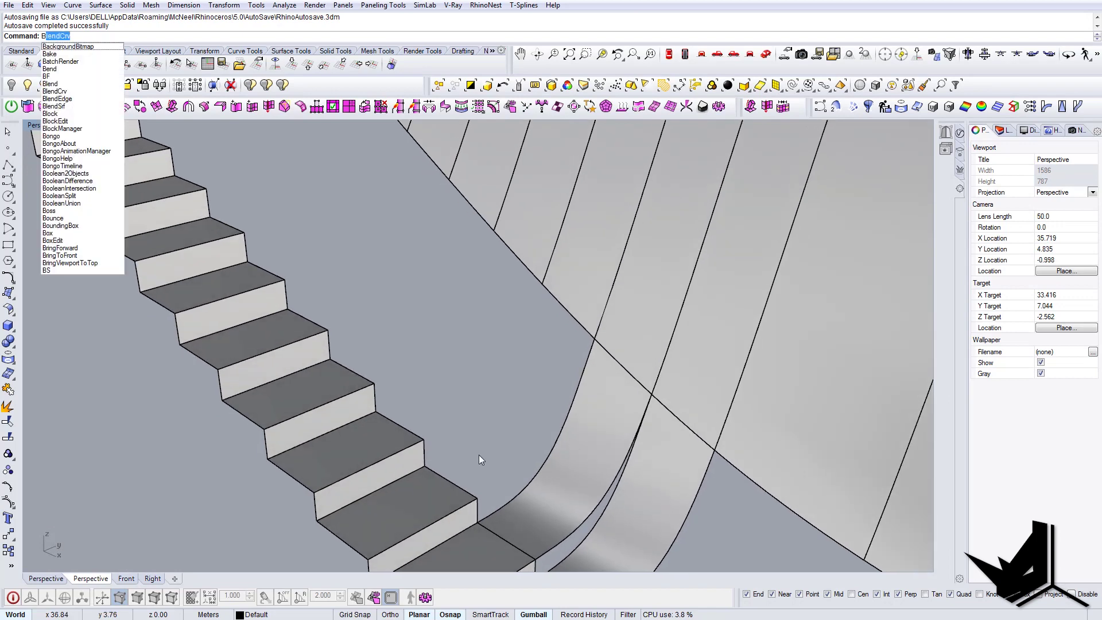
pyautogui.write('l')
pyautogui.press('Return')
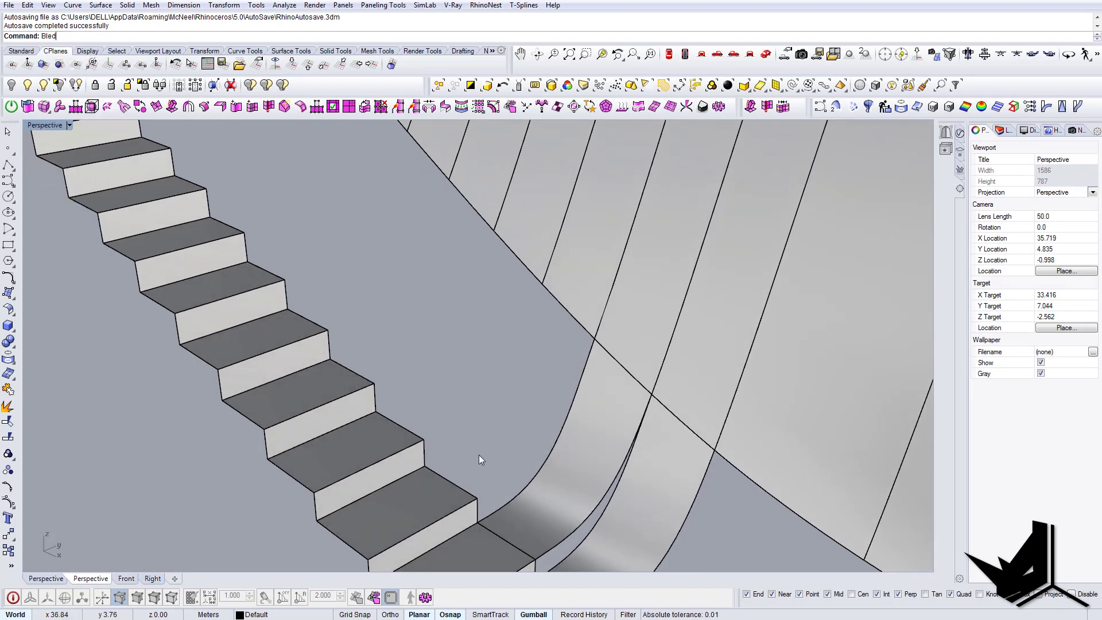
pyautogui.press('Return')
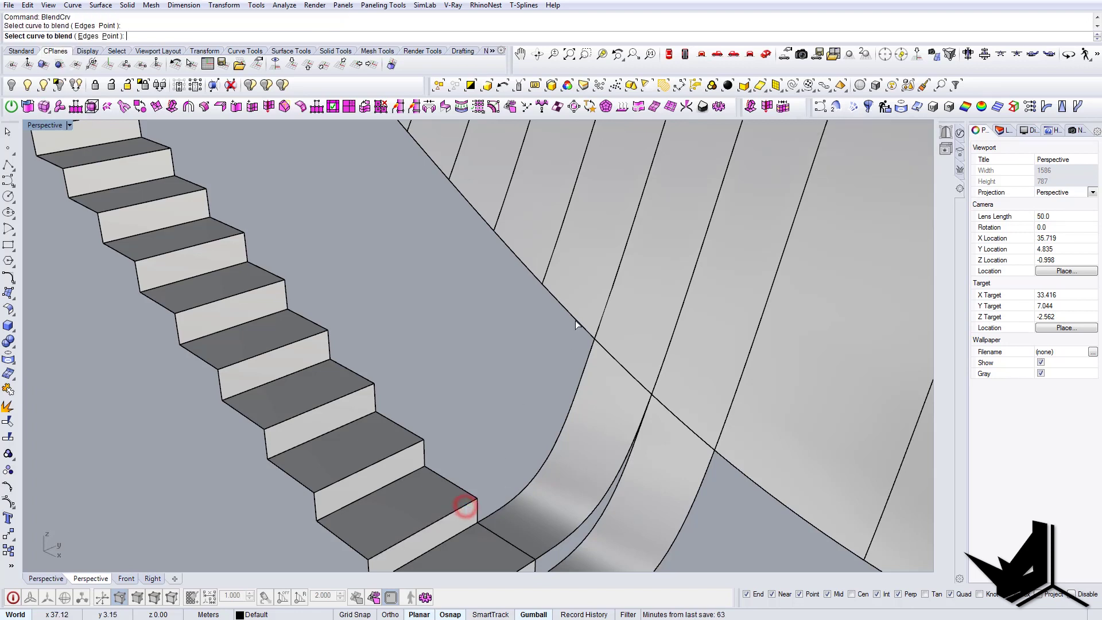
pyautogui.click(597, 320)
pyautogui.click(647, 352)
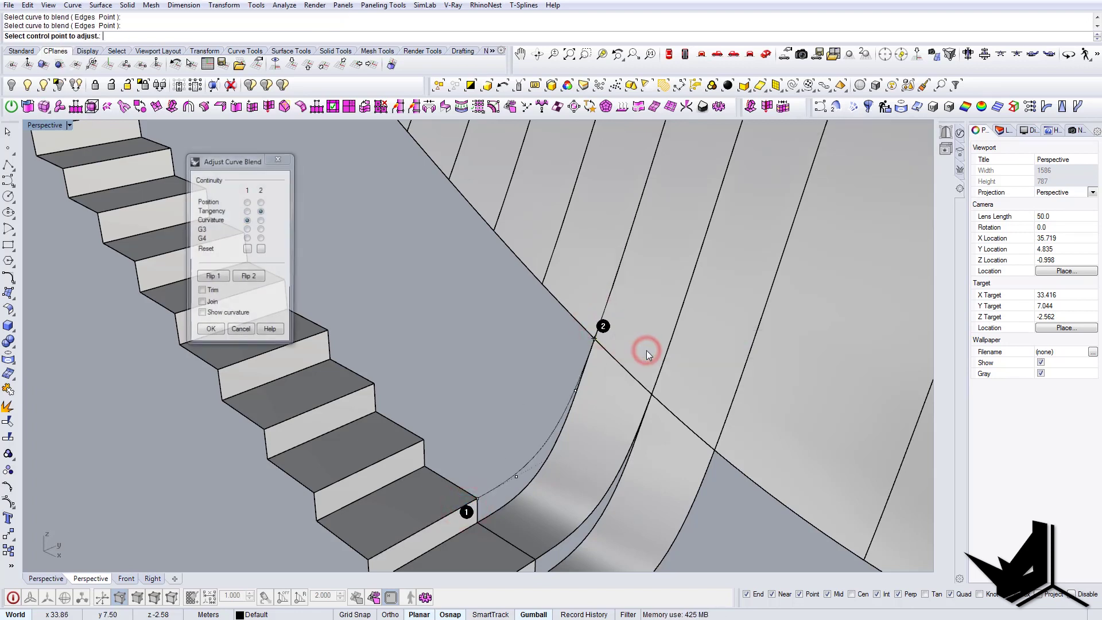
pyautogui.click(209, 332)
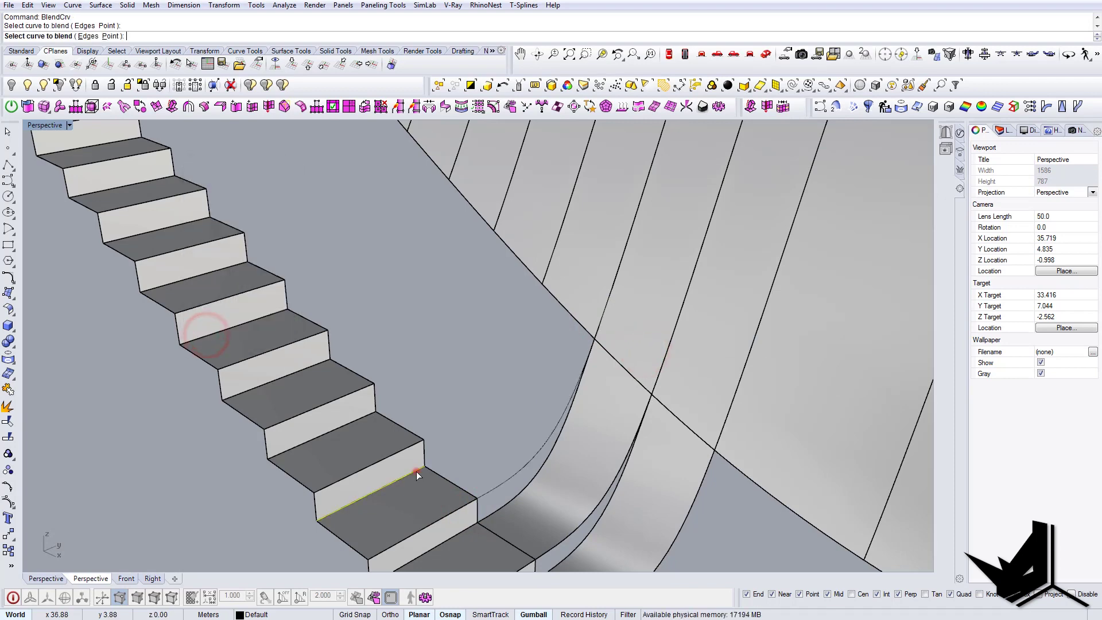
# Blend the matching curve from that tread's back edge to the next roof split line
pyautogui.click(417, 474)
pyautogui.click(547, 276)
pyautogui.click(578, 306)
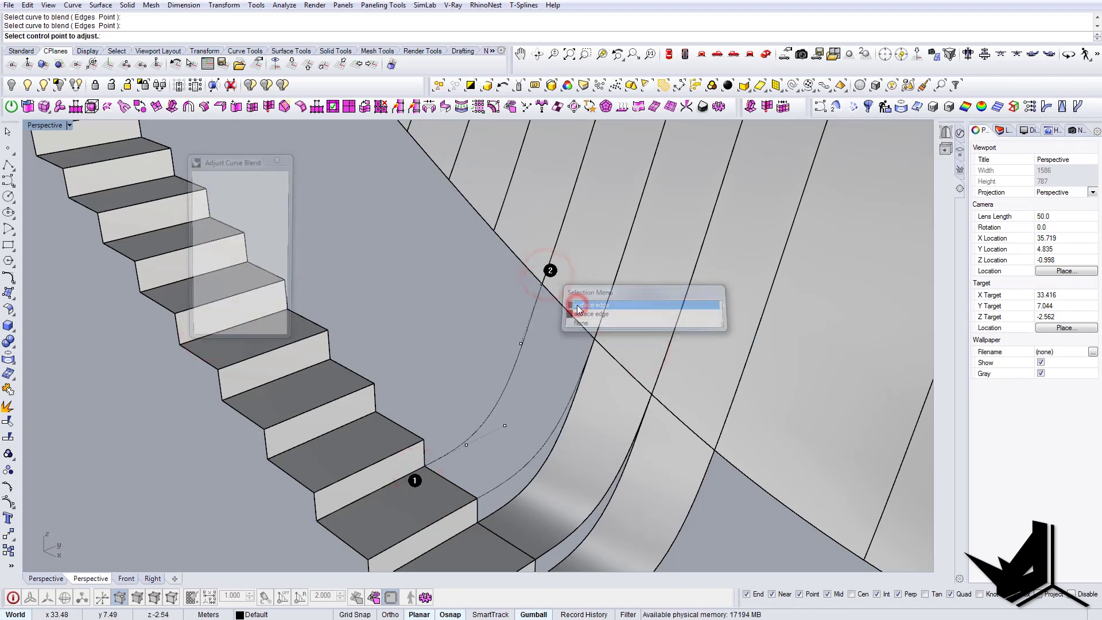
pyautogui.press('Return')
# Sweep a two-rail surface along this pair of blend curves, with the tread's end edge and the roof section's edge as cross sections
pyautogui.moveTo(549, 396); pyautogui.dragTo(506, 381, button='right')
pyautogui.write('Sweep2')
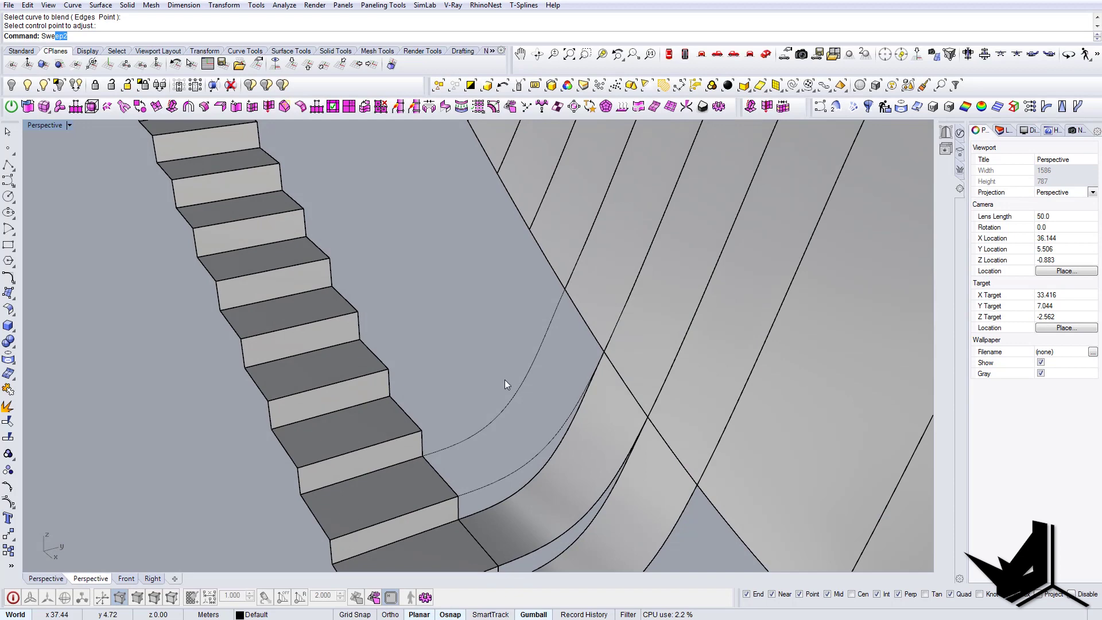
pyautogui.click(476, 489)
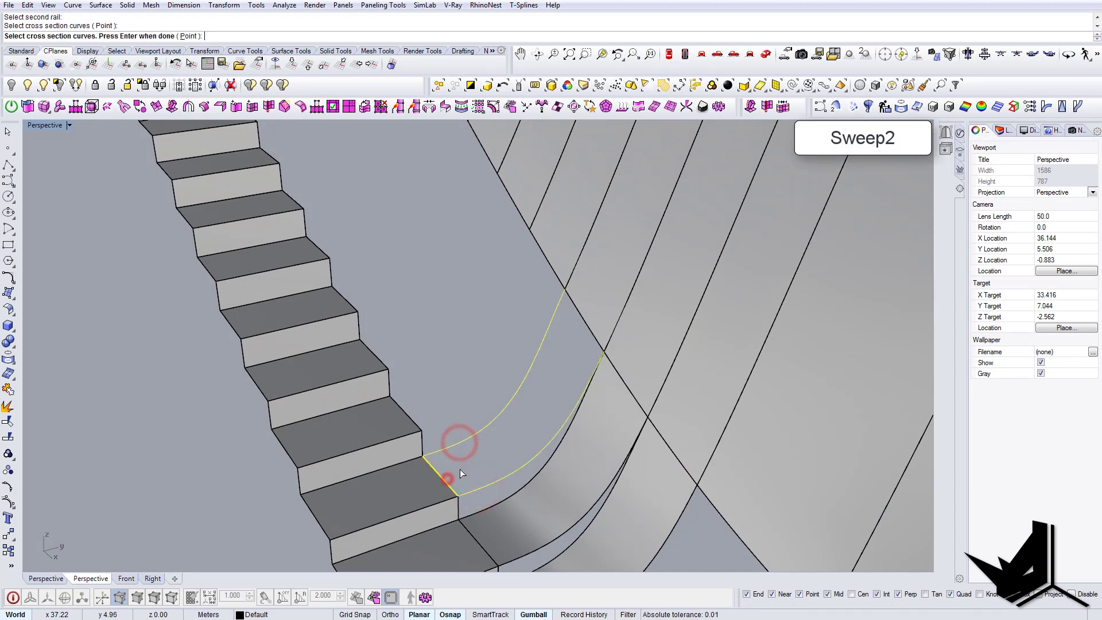
pyautogui.click(589, 331)
pyautogui.press('Return')
pyautogui.press('Return')
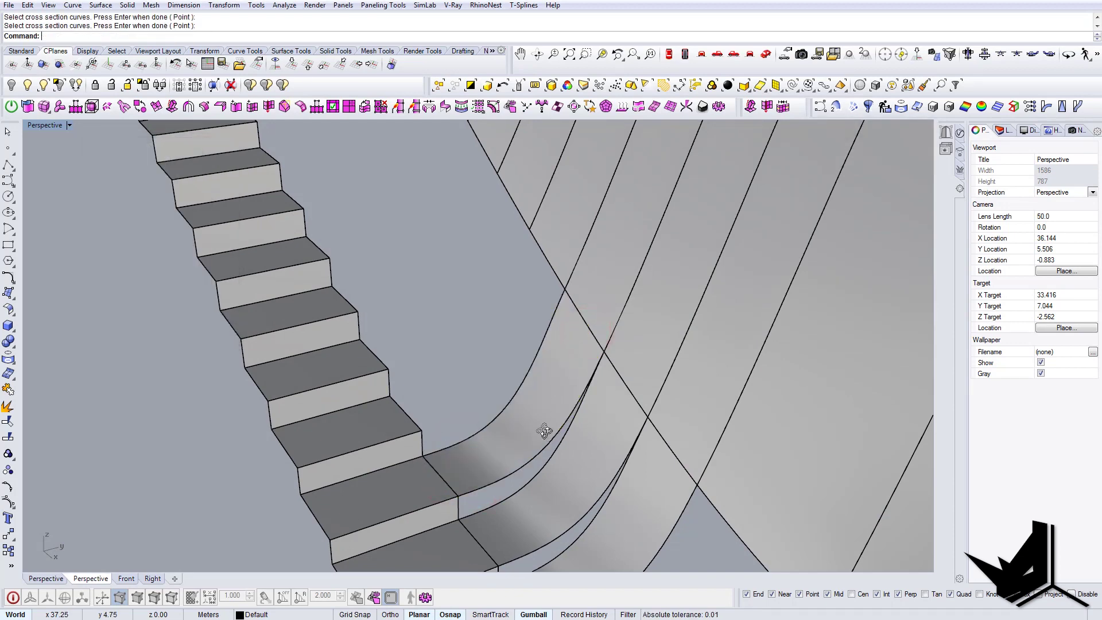
# Blend two curves from the front and back edges of the next tread up to their matching roof split lines
pyautogui.moveTo(543, 431); pyautogui.dragTo(563, 463, button='right')
pyautogui.scroll(-2, 518, 413)
pyautogui.scroll(5, 460, 435)
pyautogui.write('Bend')
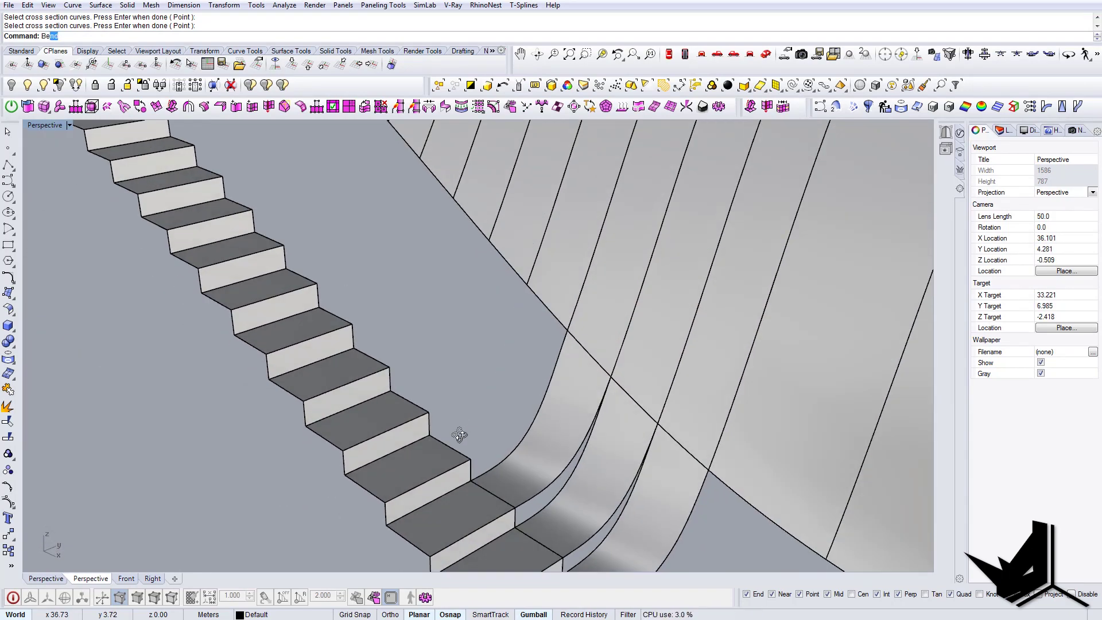
pyautogui.click(457, 467)
pyautogui.click(576, 310)
pyautogui.click(531, 281)
# Sweep a surface along the new pair of blend curves between the tread's end edge and the roof section's edge
pyautogui.click(499, 461)
pyautogui.click(465, 435)
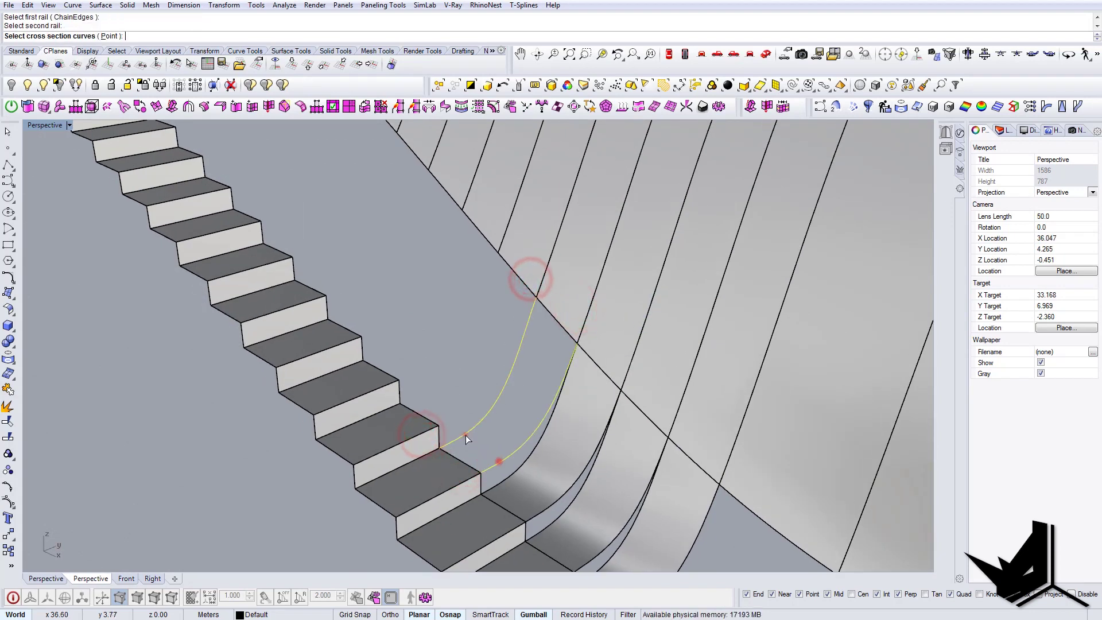
pyautogui.click(467, 460)
pyautogui.click(556, 321)
# Blend curves from both long edges of the next higher tread to the two roof split lines facing it
pyautogui.write('Bled')
pyautogui.press('Return')
pyautogui.click(479, 461)
pyautogui.click(592, 312)
pyautogui.click(446, 436)
pyautogui.click(551, 276)
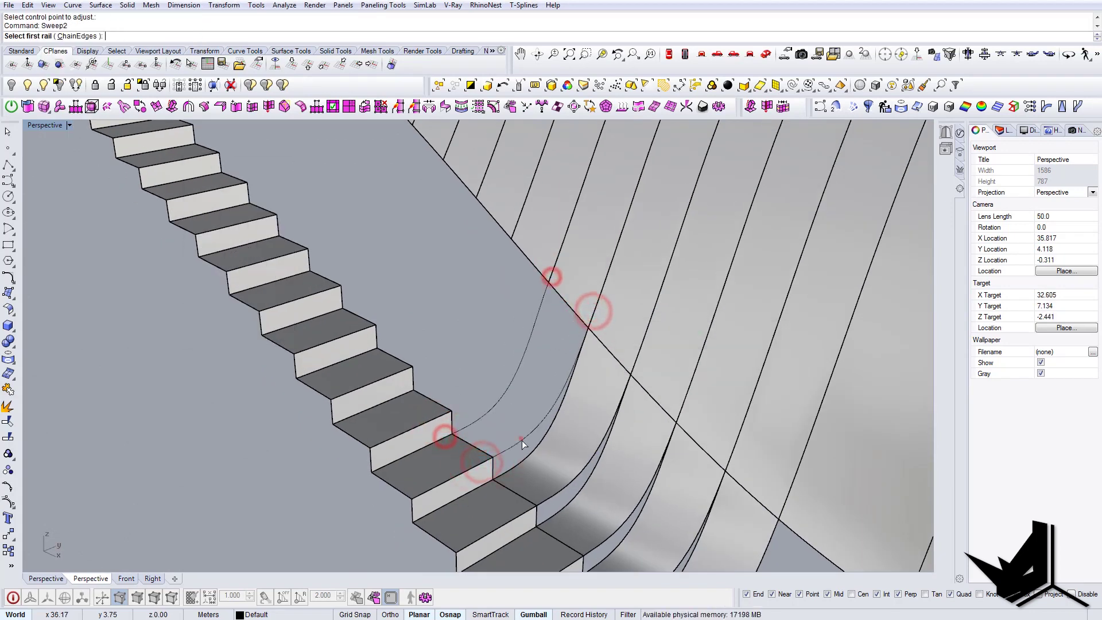
# Close the gap at this tread with a two-rail sweep along its blend curves, from tread end to roof edge
pyautogui.click(521, 438)
pyautogui.click(480, 414)
pyautogui.click(475, 449)
# Create the pair of blend curves linking the next tread's front and back edges to their roof split lines
pyautogui.click(606, 310)
pyautogui.click(648, 339)
pyautogui.click(457, 448)
pyautogui.click(564, 276)
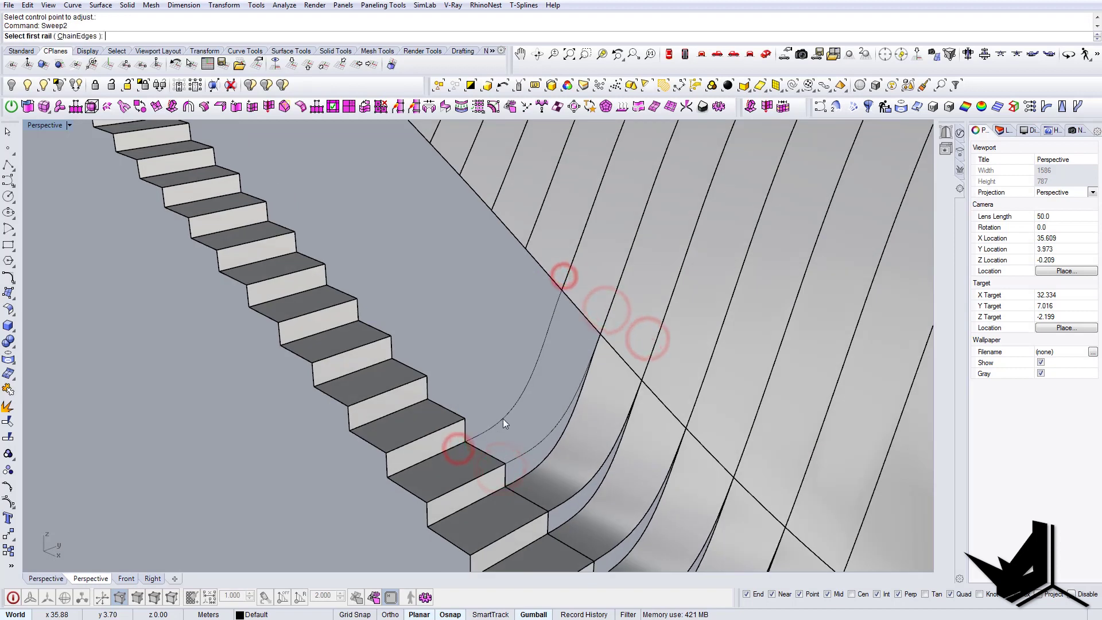
# Sweep a surface along both blend curves, using the tread's end edge and the roof section's edge as cross sections
pyautogui.click(542, 439)
pyautogui.click(513, 405)
pyautogui.click(485, 451)
pyautogui.click(587, 320)
# Blend two rail curves from the next tread up the stair to the adjoining roof split lines
pyautogui.moveTo(587, 320); pyautogui.dragTo(545, 401, button='right')
pyautogui.click(531, 491)
pyautogui.click(634, 333)
pyautogui.click(488, 465)
pyautogui.click(590, 302)
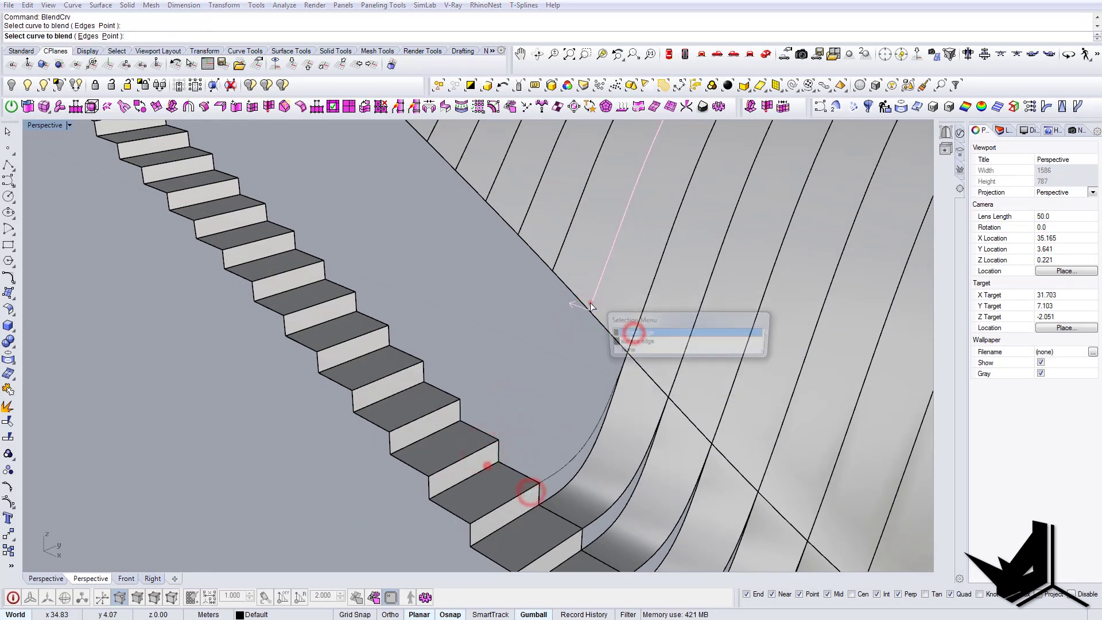
# Sweep the connecting surface along these two rails, from the tread's end edge to the roof section's edge
pyautogui.click(561, 468)
pyautogui.click(519, 449)
pyautogui.click(505, 483)
pyautogui.click(605, 343)
# Connect the next tread up to its roof section with two blend curves and a two-rail sweep between them
pyautogui.click(631, 344)
pyautogui.click(477, 481)
pyautogui.click(587, 309)
pyautogui.click(554, 481)
pyautogui.click(508, 490)
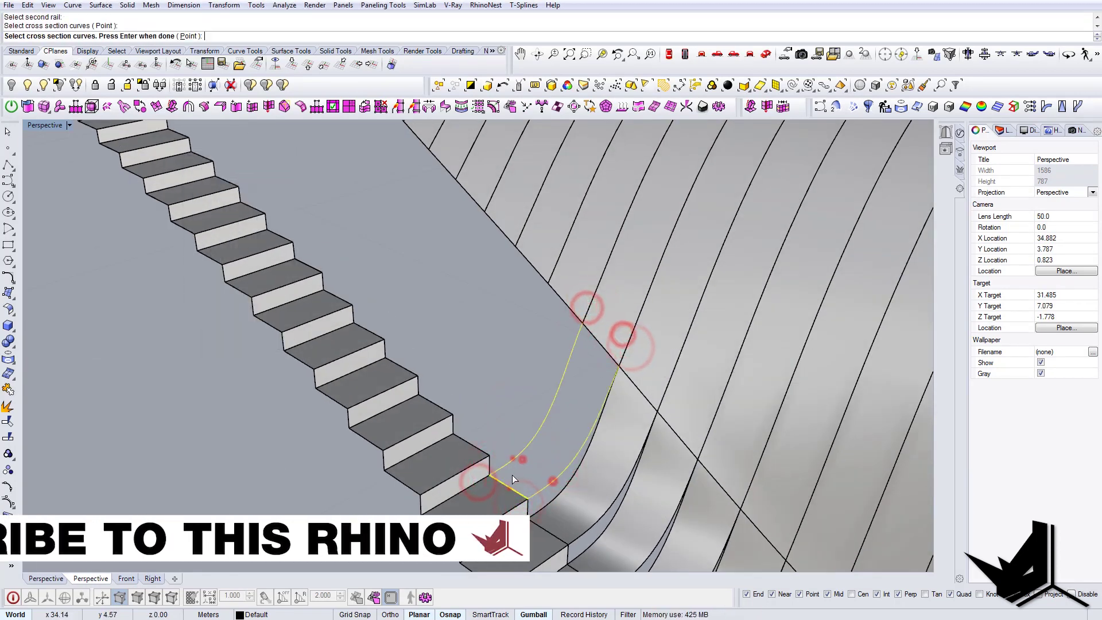
# Blend curves from the front and back edges of the following tread to the matching roof split lines
pyautogui.click(555, 509)
pyautogui.click(661, 352)
pyautogui.click(693, 383)
pyautogui.click(622, 322)
# Sweep a two-rail surface between the following tread and its roof section along the new blend curves
pyautogui.click(595, 479)
pyautogui.click(561, 460)
pyautogui.click(638, 351)
# Bridge the next higher tread to the roof by blending its two rail curves and sweeping a surface along them
pyautogui.keyDown('shift'); pyautogui.moveTo(534, 366); pyautogui.dragTo(563, 386, button='right'); pyautogui.keyUp('shift')
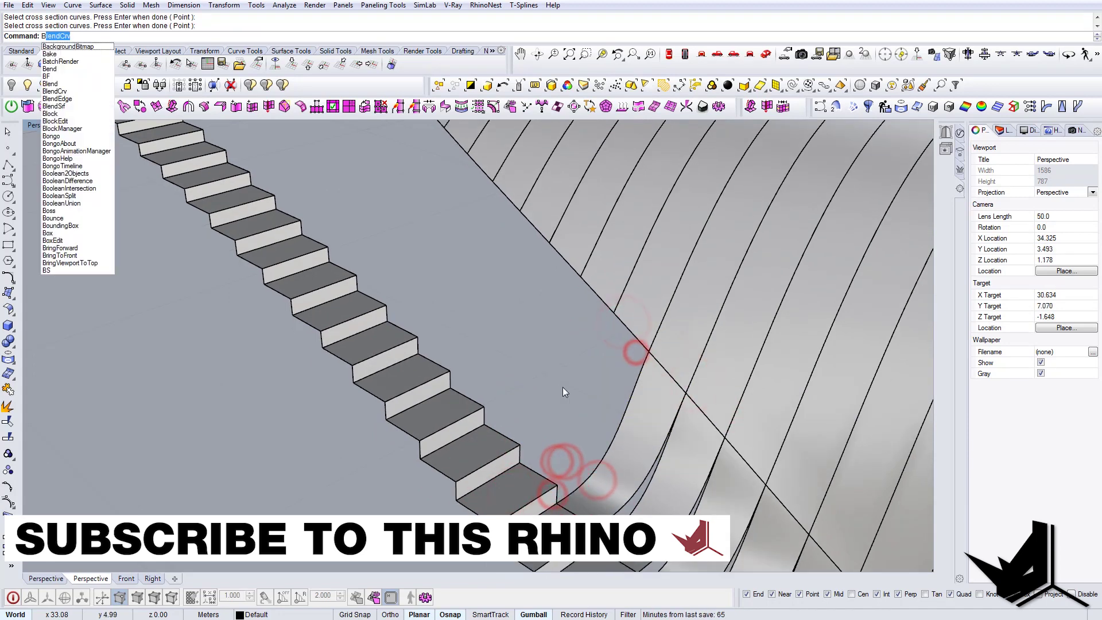
pyautogui.click(543, 494)
pyautogui.click(656, 332)
pyautogui.click(630, 332)
# Blend two curves from the next tread's front and back edges to the facing roof split lines
pyautogui.click(664, 325)
pyautogui.click(517, 457)
pyautogui.click(626, 296)
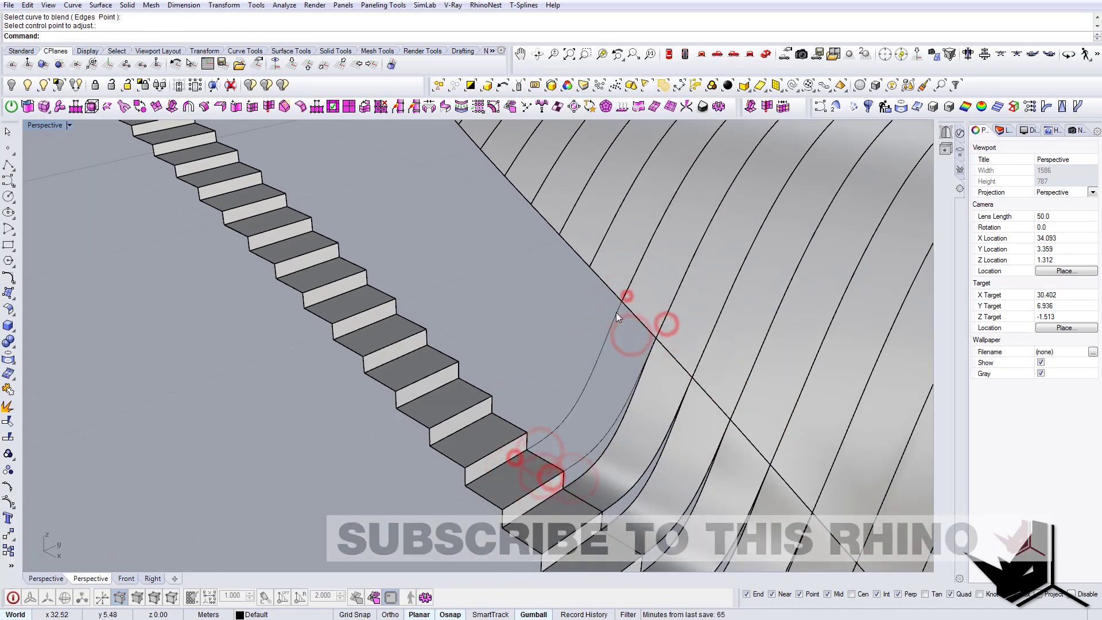
# Sweep a surface along the two blend curves, with the tread's end edge and the roof edge as cross sections
pyautogui.click(575, 460)
pyautogui.click(558, 434)
pyautogui.click(554, 461)
pyautogui.click(641, 323)
# Link the next tread up to its roof section with a pair of blend curves and a two-rail swept surface
pyautogui.click(670, 337)
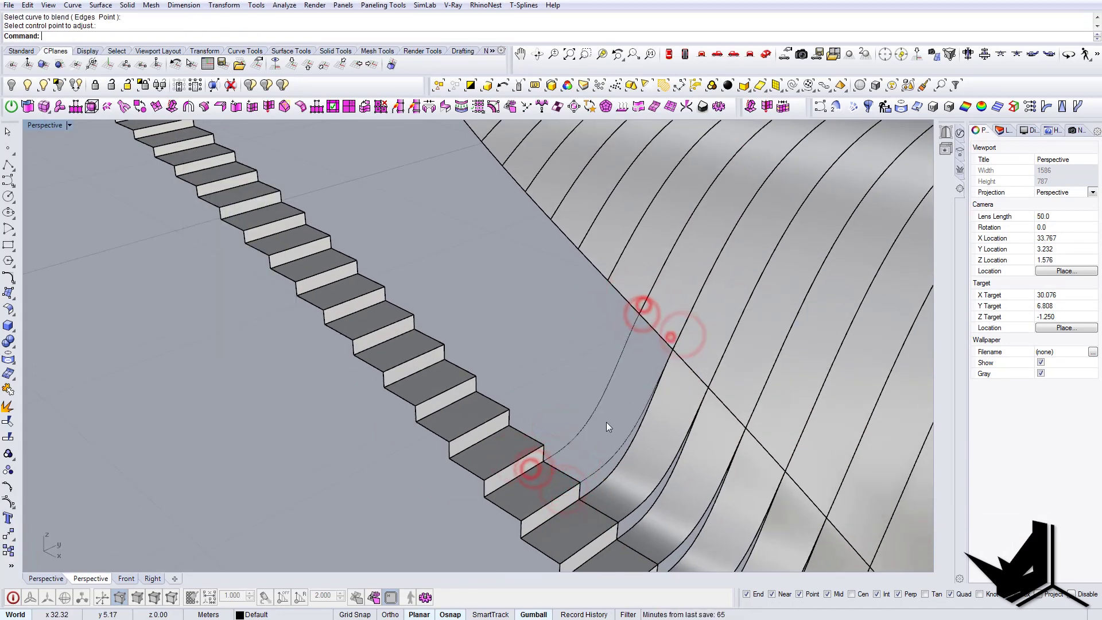
pyautogui.click(612, 457)
pyautogui.click(569, 441)
pyautogui.click(566, 471)
pyautogui.click(656, 331)
# Connect the following two treads up the stair to their roof sections, each with two blend curves and a two-rail sweep
pyautogui.keyDown('shift'); pyautogui.moveTo(538, 317); pyautogui.dragTo(583, 358, button='right'); pyautogui.keyUp('shift')
pyautogui.click(578, 499)
pyautogui.click(605, 481)
pyautogui.click(576, 451)
pyautogui.click(664, 331)
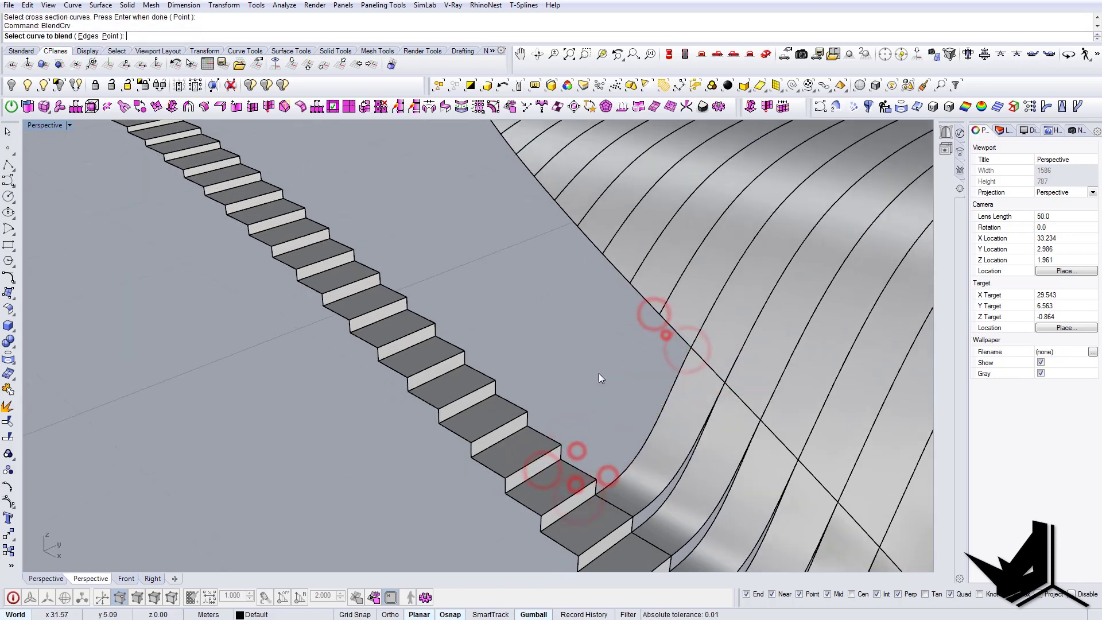
pyautogui.click(668, 301)
pyautogui.click(606, 471)
pyautogui.click(676, 333)
# Blend curves from the next tread's front and back edges to its two matching roof split lines
pyautogui.click(595, 499)
pyautogui.click(706, 344)
pyautogui.press('Return')
pyautogui.press('Return')
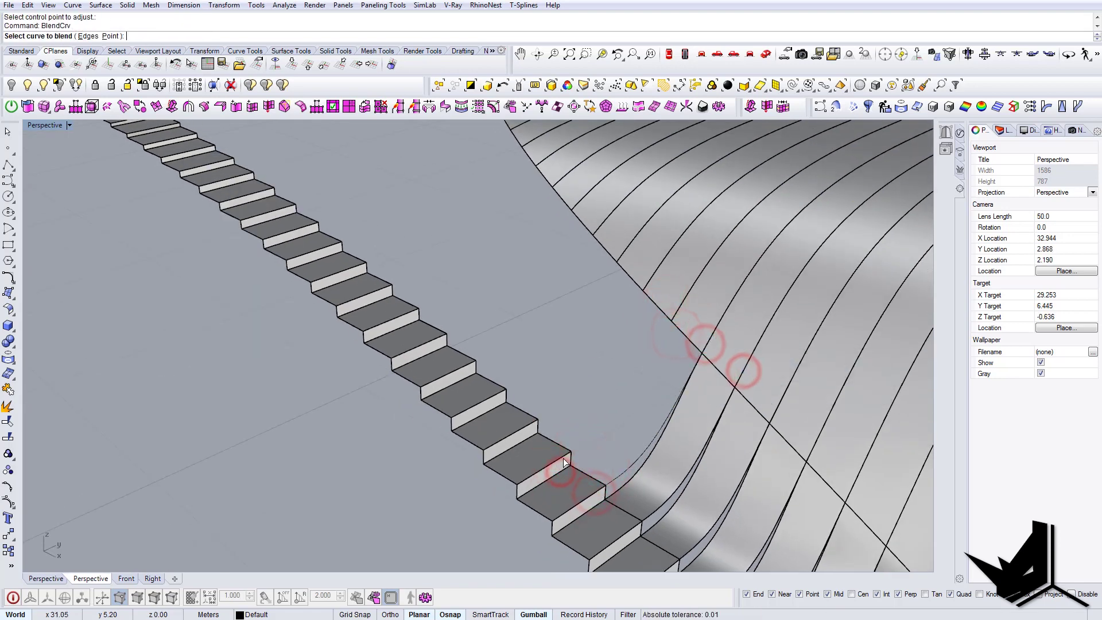
pyautogui.press('Return')
# Sweep the surface between this tread's end edge and the roof section's edge along its blend curves
pyautogui.click(585, 492)
pyautogui.click(689, 337)
pyautogui.press('Return')
pyautogui.click(607, 481)
pyautogui.click(584, 454)
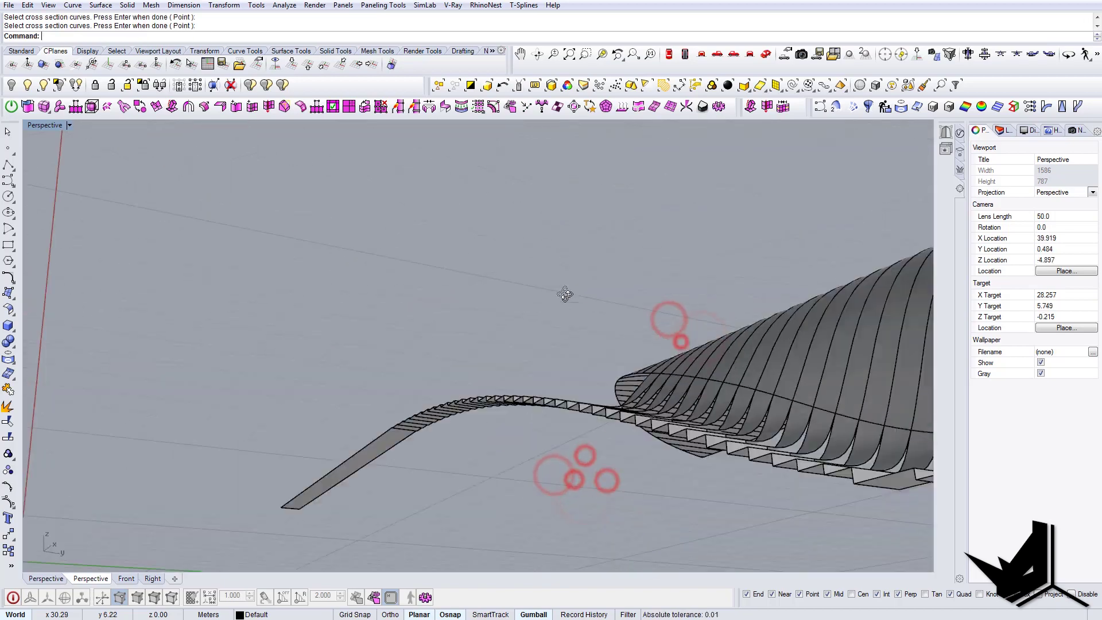
# Bridge the next tread up to its roof section with blend curves and a two-rail sweep
pyautogui.scroll(5, 551, 424)
pyautogui.write('B')
pyautogui.click(643, 251)
pyautogui.press('Return')
pyautogui.scroll(-4, 560, 412)
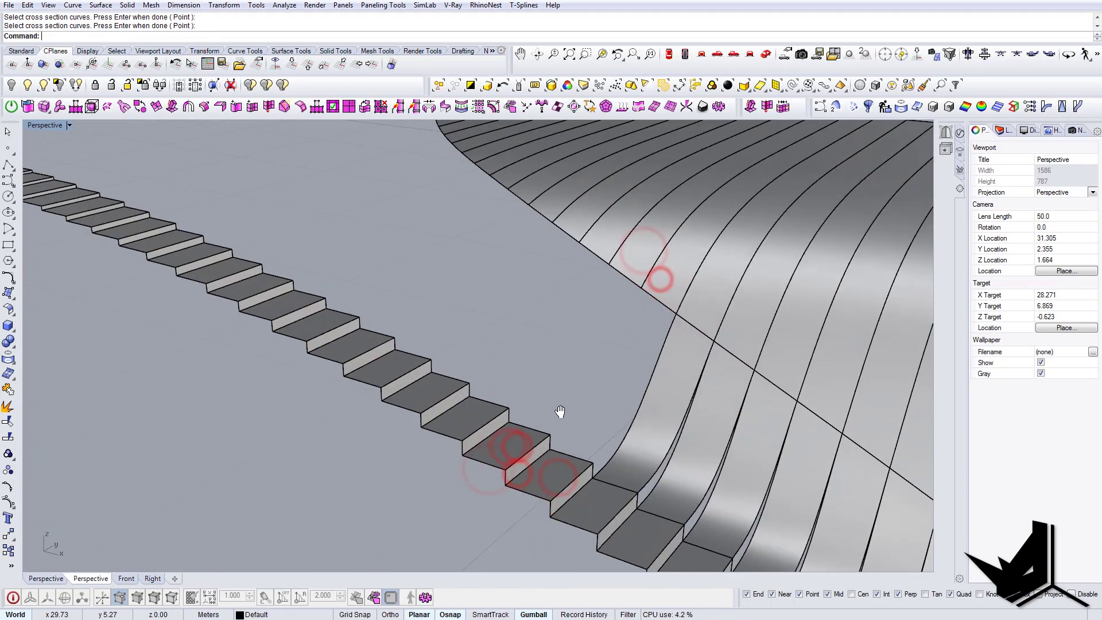
# Blend two curves from the next higher tread's front and back edges to the corresponding roof split lines
pyautogui.scroll(2, 560, 412)
pyautogui.click(567, 487)
pyautogui.click(706, 303)
pyautogui.click(535, 459)
pyautogui.click(674, 277)
pyautogui.press('Return')
# Sweep a surface along the new blend curves, with the tread's end edge and the roof section's edge as cross sections
pyautogui.click(590, 466)
pyautogui.click(565, 437)
pyautogui.click(565, 469)
pyautogui.click(679, 307)
pyautogui.press('Return')
# Connect the next two treads to their roof sections, each with a pair of blend curves and a two-rail sweep
pyautogui.keyDown('shift'); pyautogui.moveTo(597, 396); pyautogui.dragTo(612, 411, button='right'); pyautogui.keyUp('shift')
pyautogui.click(538, 462)
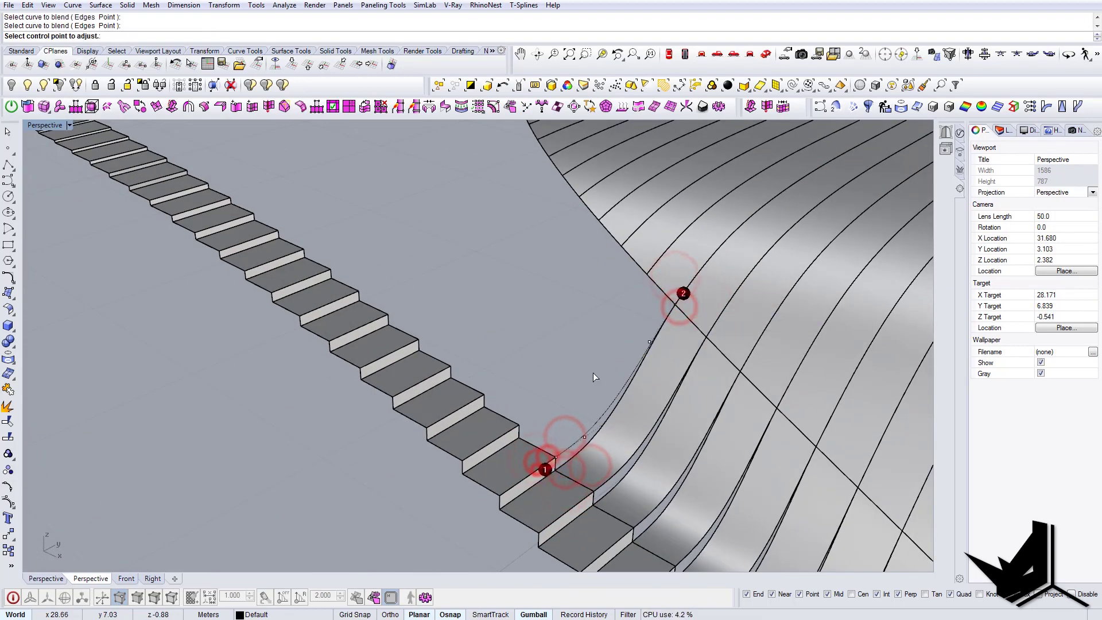
pyautogui.press('Return')
pyautogui.click(655, 260)
pyautogui.click(527, 461)
pyautogui.click(714, 314)
pyautogui.click(690, 278)
pyautogui.click(596, 463)
# Bridge two further treads up the stair to the roof, blending the rail curves and sweeping a surface for each
pyautogui.click(585, 499)
pyautogui.click(737, 320)
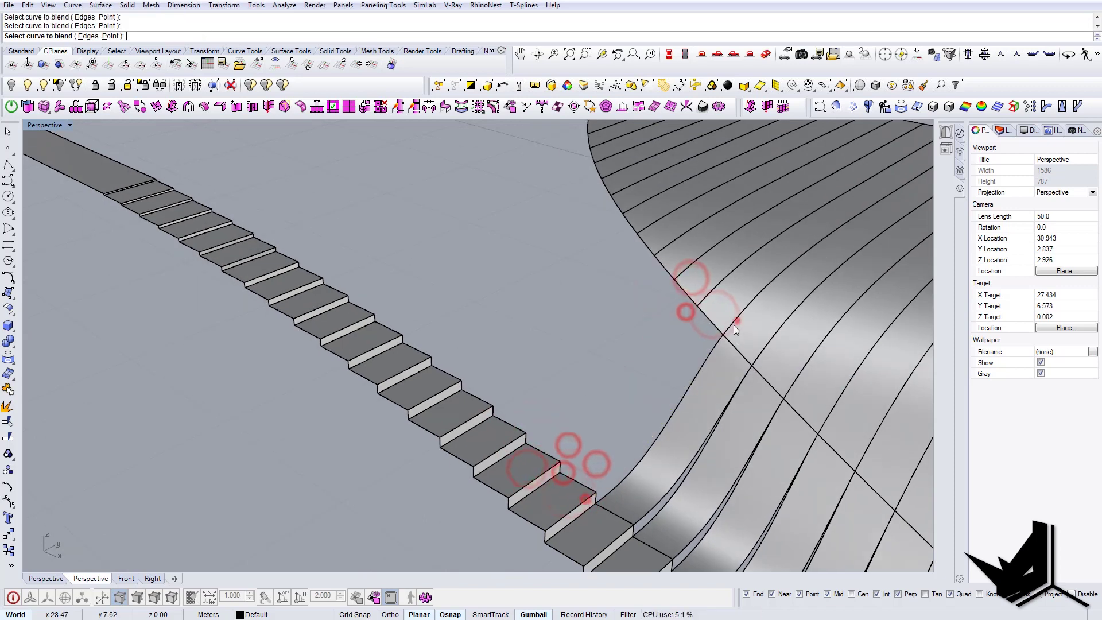
pyautogui.press('Return')
pyautogui.click(701, 300)
pyautogui.click(569, 499)
pyautogui.click(721, 318)
pyautogui.press('Return')
pyautogui.click(701, 295)
# Blend rail curves from the next tread up the stair to its roof split lines and sweep a surface between them
pyautogui.click(585, 508)
pyautogui.click(752, 320)
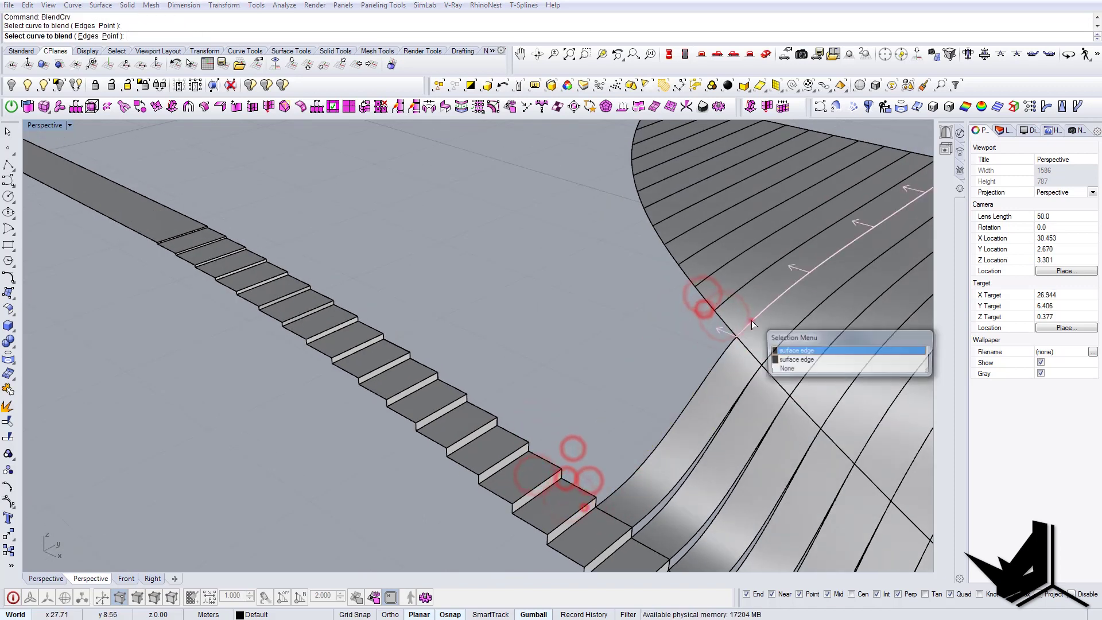
pyautogui.click(549, 486)
pyautogui.click(722, 302)
pyautogui.click(616, 482)
pyautogui.click(590, 459)
pyautogui.click(581, 489)
pyautogui.click(728, 327)
# Bridge the following tread to its roof section with blend curves and a two-rail sweep
pyautogui.click(575, 487)
pyautogui.click(752, 308)
pyautogui.click(578, 437)
pyautogui.click(575, 468)
pyautogui.click(723, 299)
pyautogui.press('Return')
pyautogui.press('Return')
# Blend the next higher tread's front and back edges to the roof split lines and fill the span with a two-rail sweep
pyautogui.keyDown('shift'); pyautogui.moveTo(631, 390); pyautogui.dragTo(657, 432, button='right'); pyautogui.keyUp('shift')
pyautogui.click(570, 496)
pyautogui.click(753, 321)
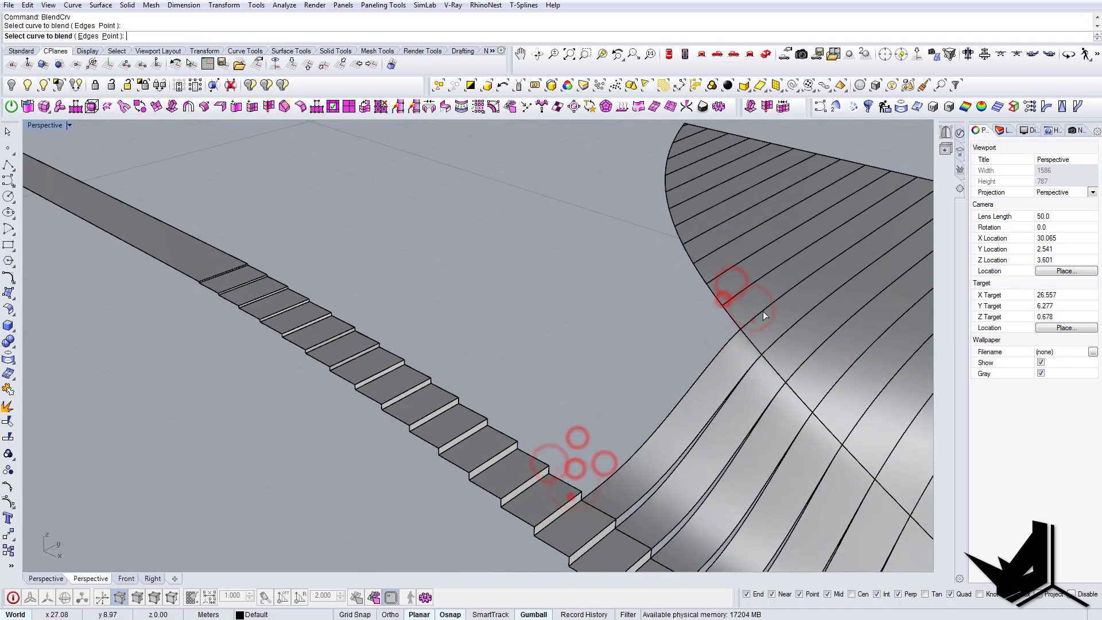
pyautogui.rightClick(578, 490)
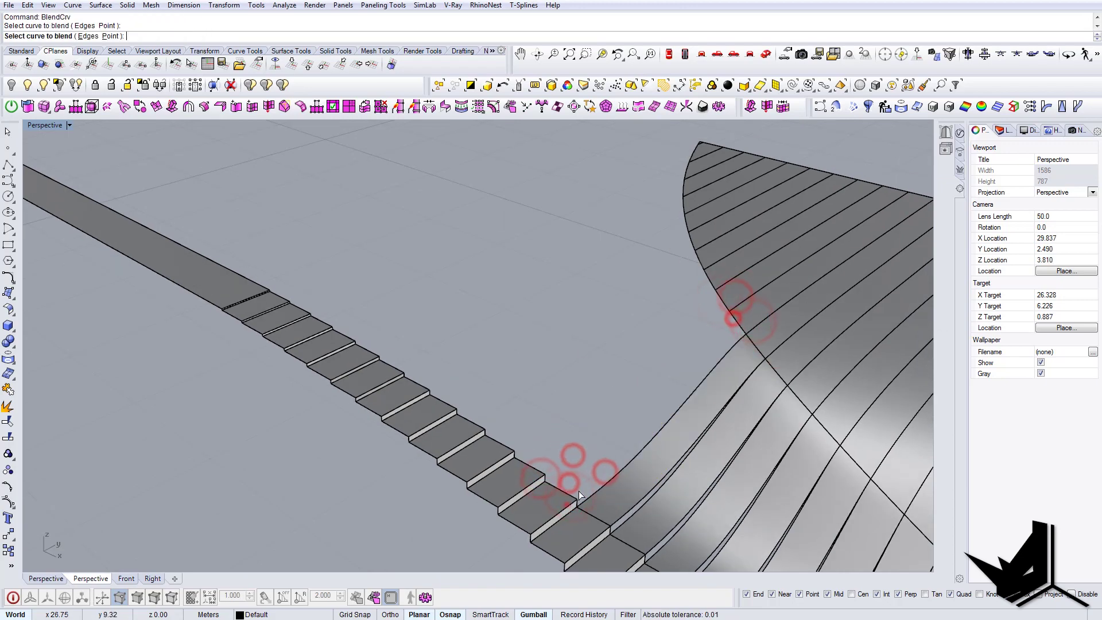
pyautogui.click(537, 491)
pyautogui.click(681, 358)
pyautogui.click(533, 492)
pyautogui.click(536, 505)
pyautogui.click(679, 368)
# Connect the adjacent higher tread to the roof by sweeping its end edge and the roof section's edge along two blend curves
pyautogui.keyDown('shift'); pyautogui.moveTo(630, 412); pyautogui.dragTo(614, 433, button='right'); pyautogui.keyUp('shift')
pyautogui.click(533, 515)
pyautogui.click(721, 373)
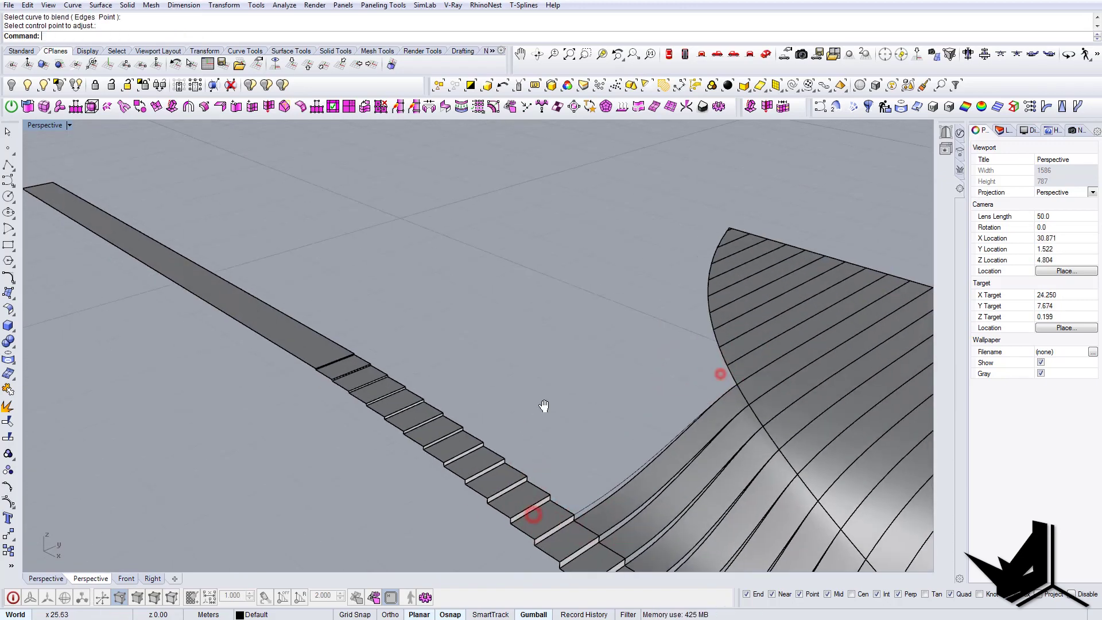
pyautogui.click(580, 483)
pyautogui.click(595, 499)
pyautogui.click(563, 507)
pyautogui.click(733, 374)
pyautogui.click(804, 362)
pyautogui.click(799, 335)
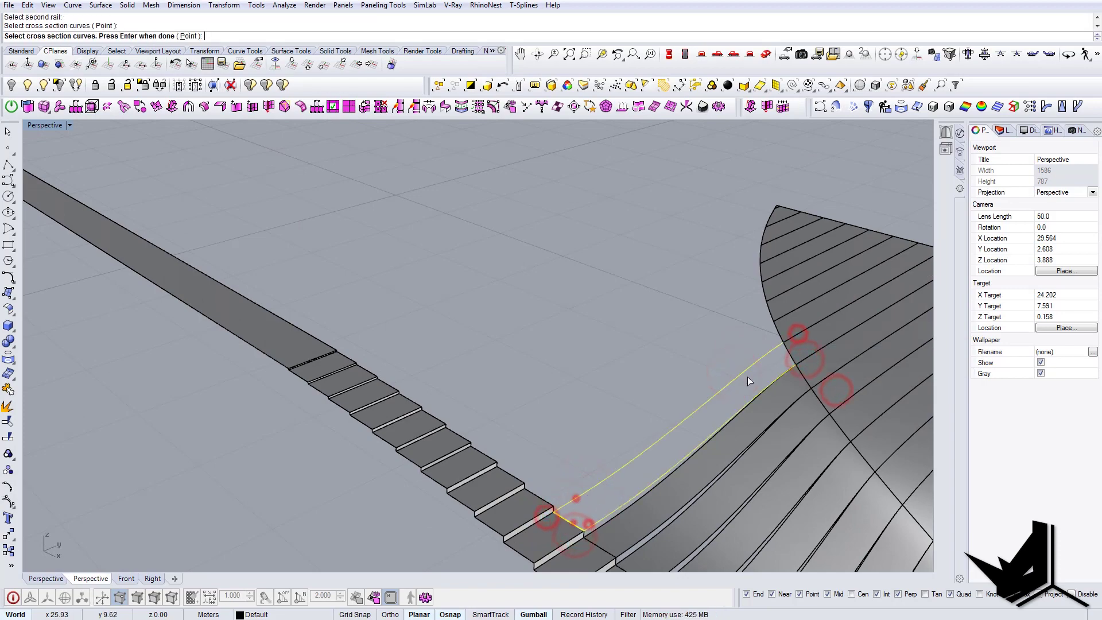
pyautogui.click(784, 351)
# Sweep a surface from the next tread's end edge to the matching roof edge along its blended rails
pyautogui.click(546, 509)
pyautogui.click(566, 498)
pyautogui.click(551, 471)
pyautogui.click(543, 499)
pyautogui.click(781, 330)
# Blend the next tread's edges to the narrowing roof's split lines and sweep a surface along both curves
pyautogui.click(536, 499)
pyautogui.click(789, 313)
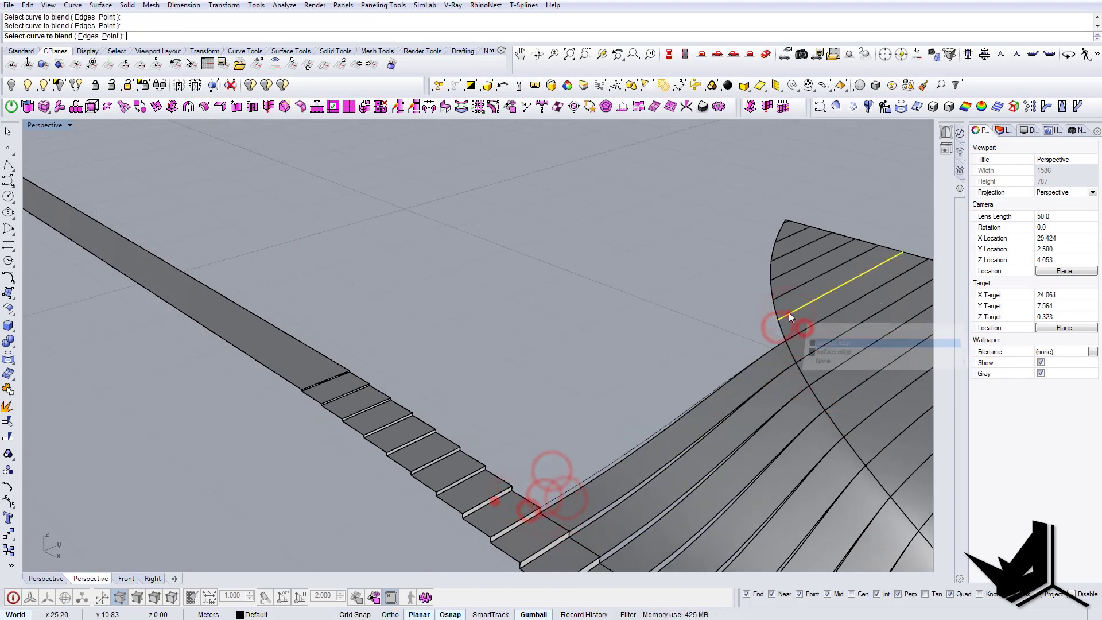
pyautogui.click(542, 505)
pyautogui.click(825, 321)
pyautogui.click(519, 486)
pyautogui.click(824, 309)
pyautogui.click(585, 477)
pyautogui.click(553, 485)
pyautogui.click(817, 297)
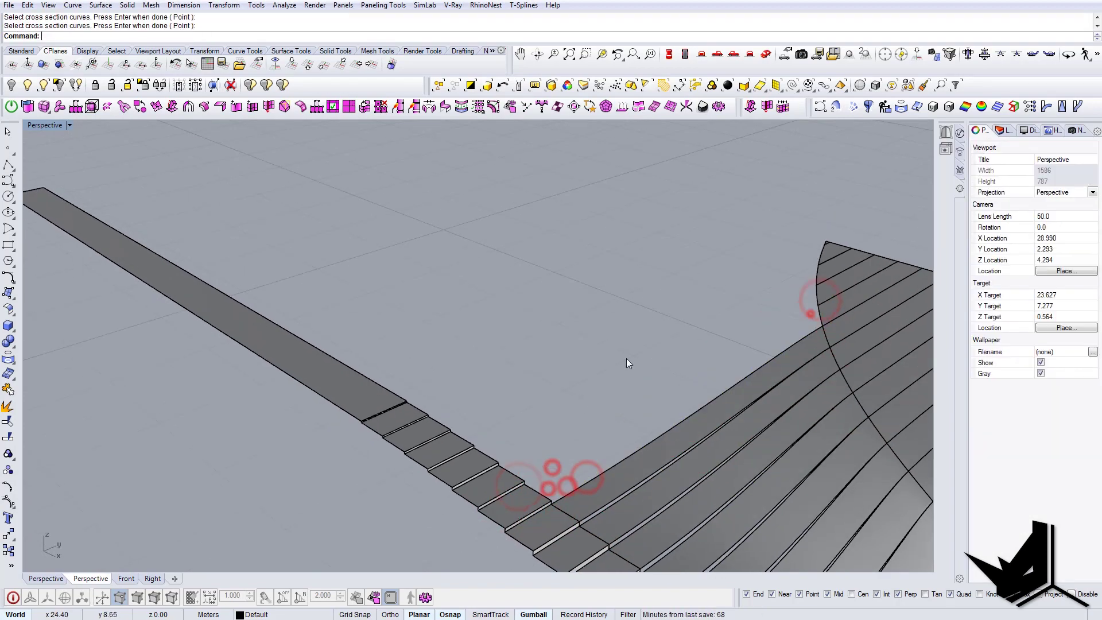
# Create blend curves for the following tread near the upper end of the stair and sweep its connecting roof surface
pyautogui.moveTo(625, 358); pyautogui.dragTo(597, 396, button='right')
pyautogui.click(527, 491)
pyautogui.click(827, 354)
pyautogui.scroll(2, 519, 507)
pyautogui.click(458, 504)
pyautogui.click(820, 291)
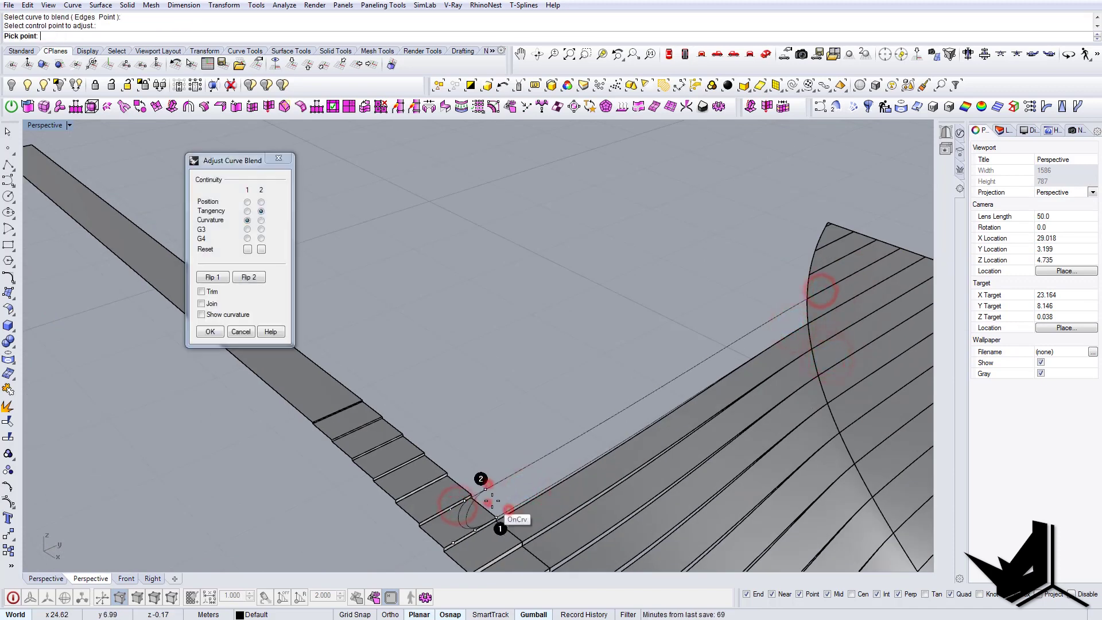
pyautogui.click(494, 488)
pyautogui.click(485, 506)
pyautogui.click(808, 308)
# Add the rail blend for the next tread and sweep its surface to the roof edge
pyautogui.click(452, 502)
pyautogui.click(816, 290)
pyautogui.click(470, 461)
pyautogui.click(462, 484)
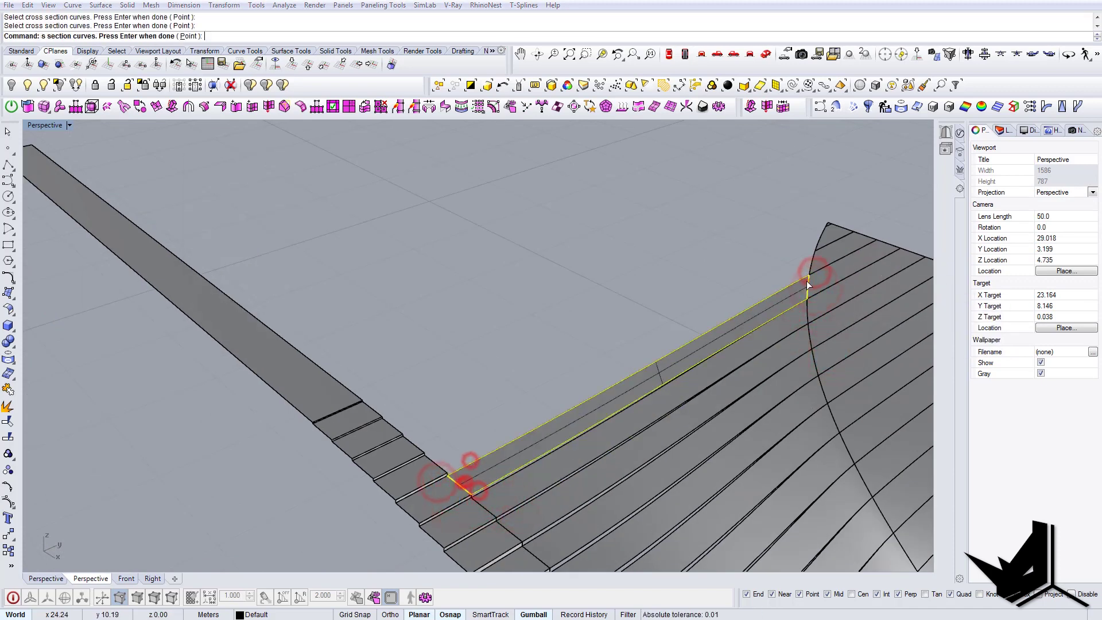
# Connect one more tread to the section close to the roof's upper corner with blend curves and a two-rail sweep
pyautogui.click(507, 489)
pyautogui.click(769, 354)
pyautogui.click(408, 520)
pyautogui.click(818, 288)
pyautogui.click(447, 524)
pyautogui.click(433, 502)
pyautogui.scroll(2, 482, 500)
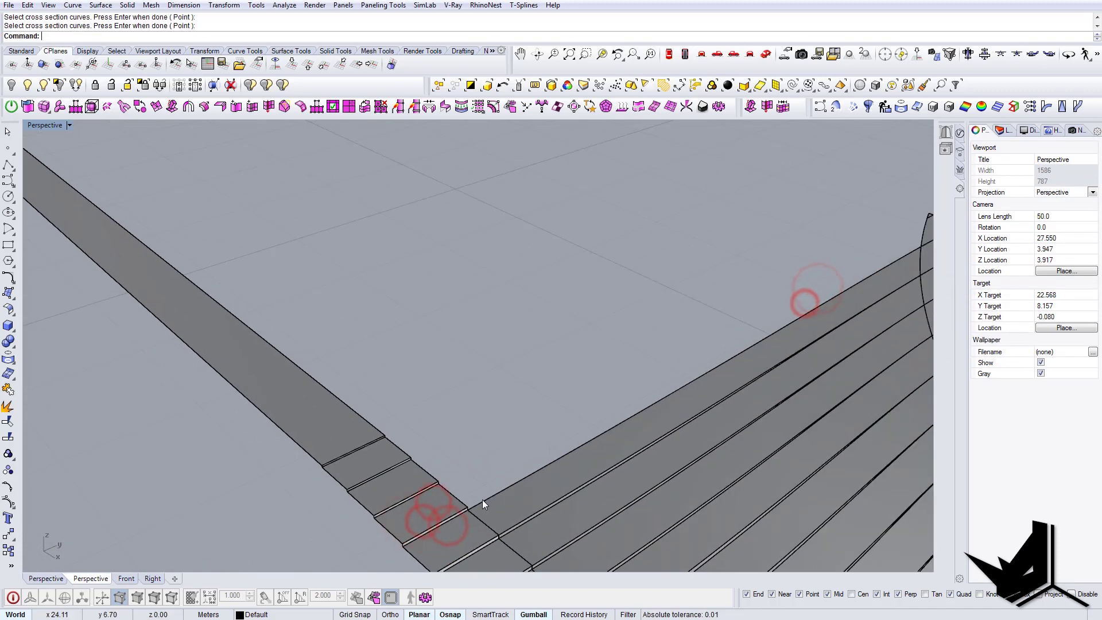
# Blend curves from the edges of the next tread to the last roof split line and the roof's upper corner
pyautogui.scroll(-4, 481, 501)
pyautogui.click(452, 514)
pyautogui.click(763, 328)
pyautogui.scroll(3, 464, 502)
pyautogui.click(436, 515)
pyautogui.click(864, 275)
pyautogui.click(417, 501)
pyautogui.click(863, 256)
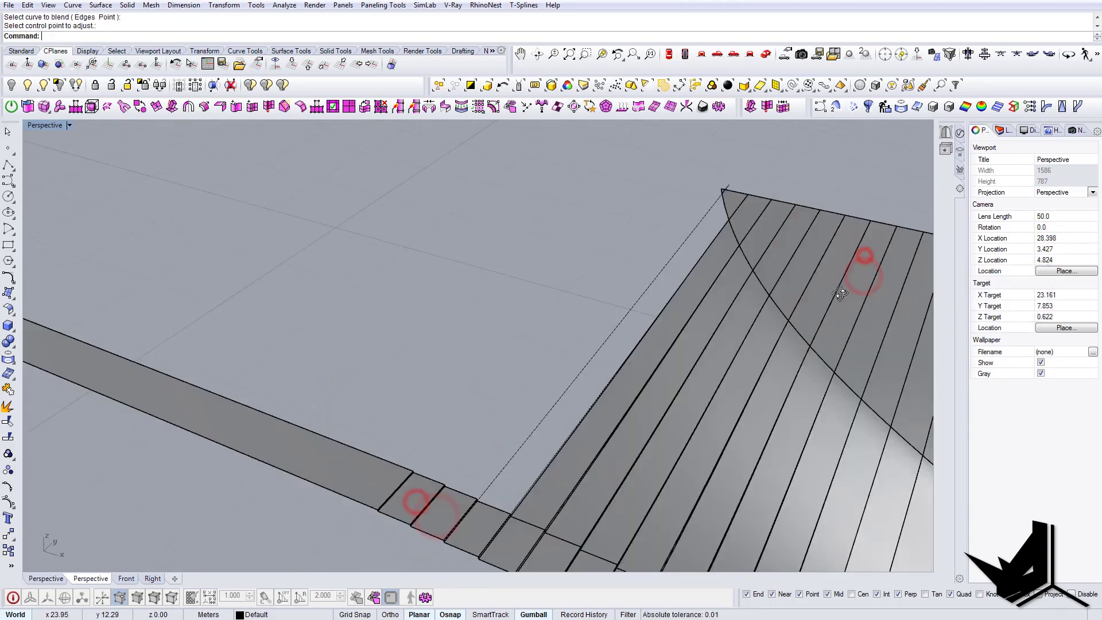
# Delete the blend curve that runs from the tread to the roof's upper corner
pyautogui.scroll(5, 738, 429)
pyautogui.click(646, 256)
pyautogui.click(717, 460)
pyautogui.click(801, 507)
pyautogui.press('Delete')
# Draw a straight line from the tread's corner to the roof's upper corner as the outer rail
pyautogui.click(417, 483)
pyautogui.click(839, 216)
pyautogui.moveTo(839, 218); pyautogui.dragTo(694, 374, button='right')
pyautogui.press('Escape')
pyautogui.moveTo(745, 413); pyautogui.dragTo(541, 488, button='right')
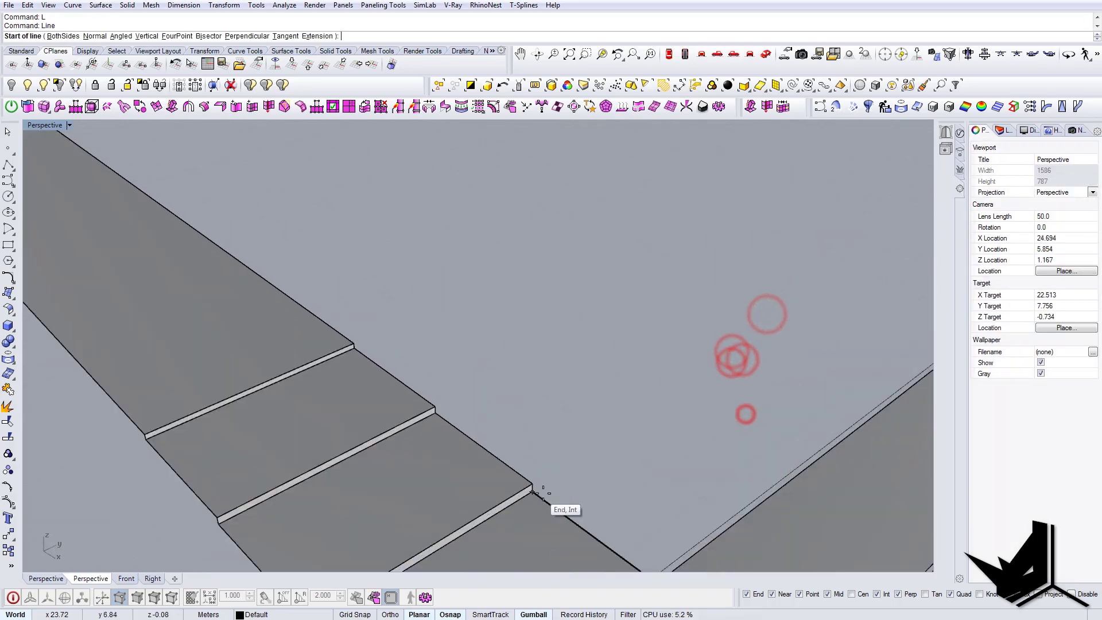
pyautogui.click(539, 492)
pyautogui.click(910, 234)
# Close the last gap at the roof's upper corner with a two-rail sweep between the straight line and the adjacent blend curve
pyautogui.click(516, 504)
pyautogui.moveTo(786, 319)
pyautogui.mouseDown(button='right')
pyautogui.moveTo(770, 345)
pyautogui.moveTo(517, 436)
pyautogui.mouseUp(button='right')
pyautogui.click(411, 462)
pyautogui.moveTo(407, 444); pyautogui.dragTo(505, 402, button='right')
pyautogui.click(443, 496)
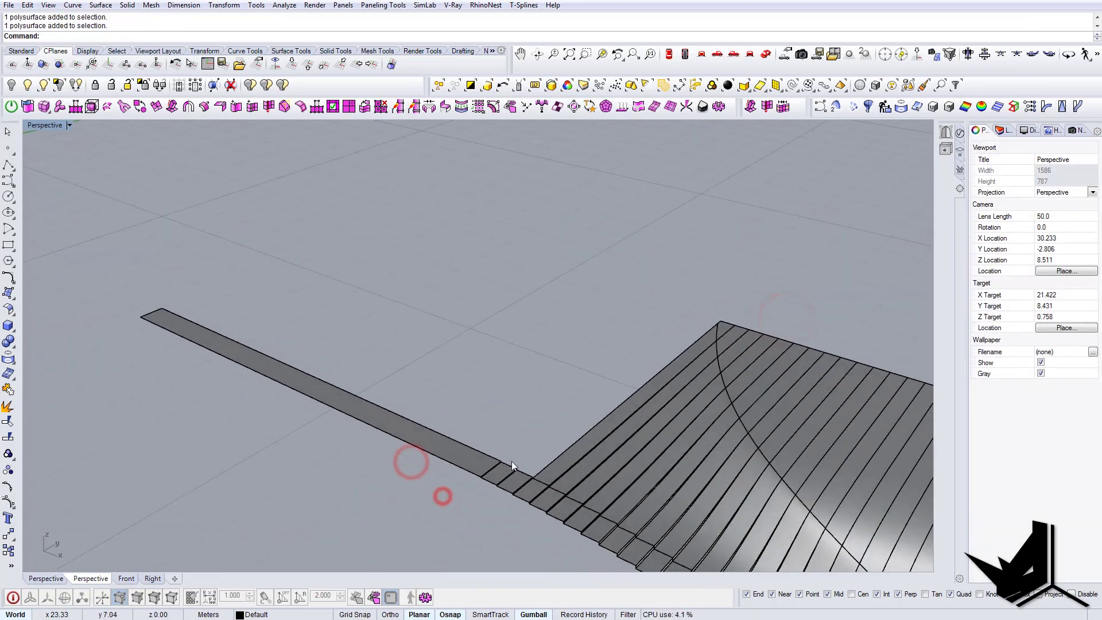
# At the low end of the stair, blend the rails for the last short tread and sweep its surface up to the roof
pyautogui.moveTo(511, 460); pyautogui.dragTo(476, 493, button='right')
pyautogui.scroll(3, 512, 461)
pyautogui.keyDown('shift'); pyautogui.moveTo(620, 488); pyautogui.dragTo(583, 419, button='right'); pyautogui.keyUp('shift')
pyautogui.click(590, 263)
pyautogui.click(495, 392)
pyautogui.click(610, 416)
pyautogui.click(536, 366)
pyautogui.click(532, 404)
pyautogui.click(624, 318)
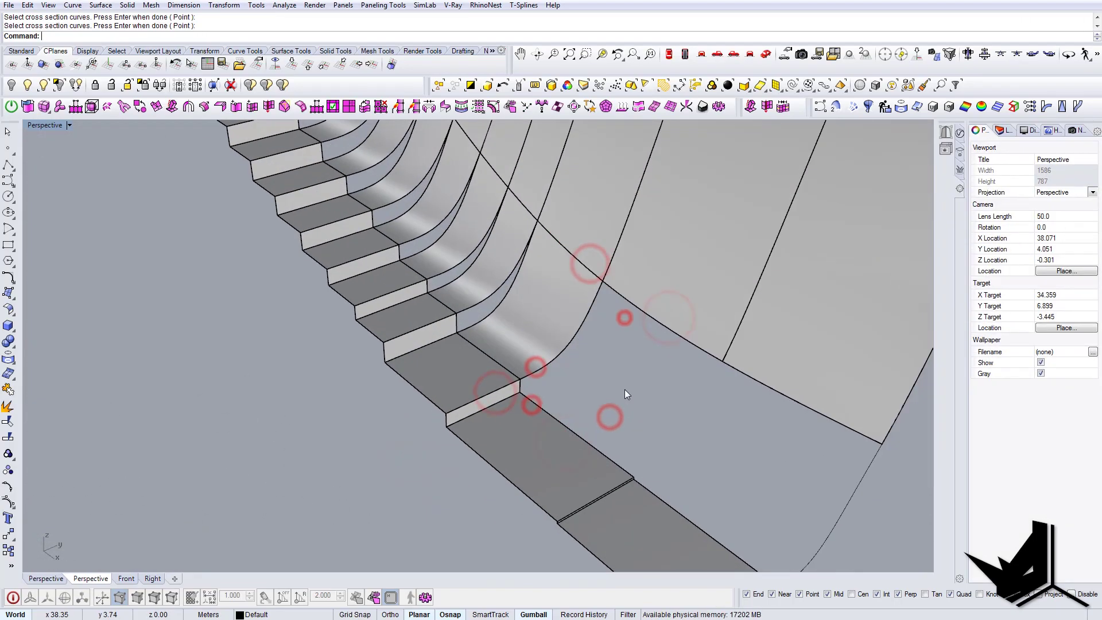
# Replace the two lowest treads and the thin riser between them with one long tread reaching the strip's end
pyautogui.click(847, 425)
pyautogui.moveTo(701, 416); pyautogui.dragTo(543, 402, button='right')
pyautogui.scroll(3, 582, 424)
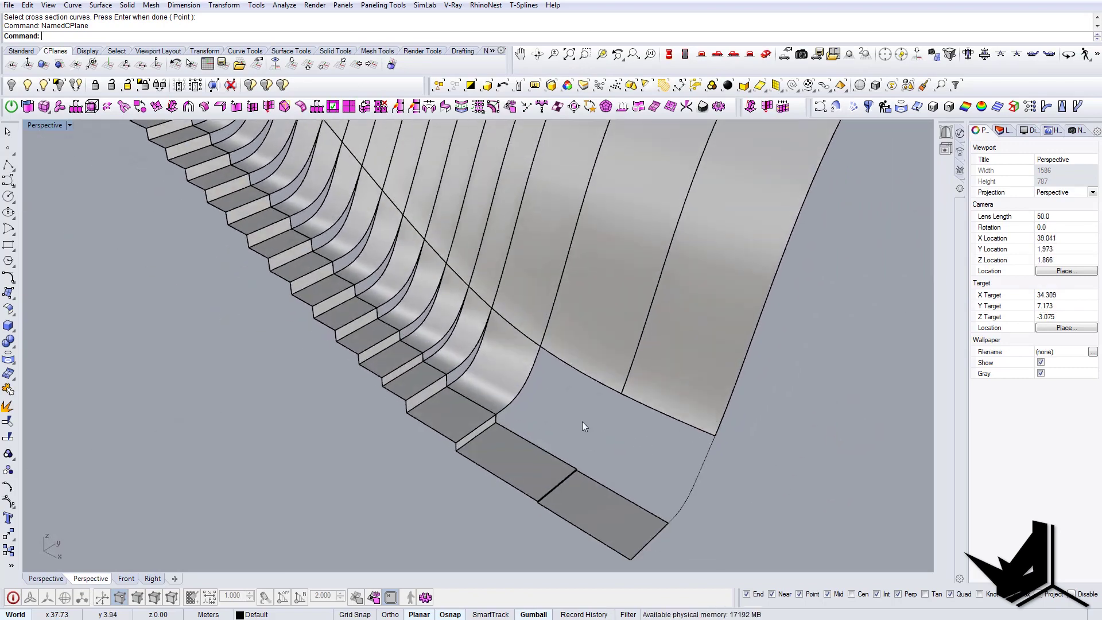
pyautogui.click(630, 491)
pyautogui.click(630, 464)
pyautogui.click(634, 457)
pyautogui.press('Delete')
pyautogui.click(553, 456)
pyautogui.click(534, 479)
pyautogui.moveTo(505, 390); pyautogui.dragTo(603, 516)
pyautogui.click(581, 446)
pyautogui.click(751, 491)
# Delete the existing blend curve between the lowest tread's end and the roof's low outer corner
pyautogui.moveTo(689, 448); pyautogui.dragTo(609, 401, button='right')
pyautogui.click(579, 336)
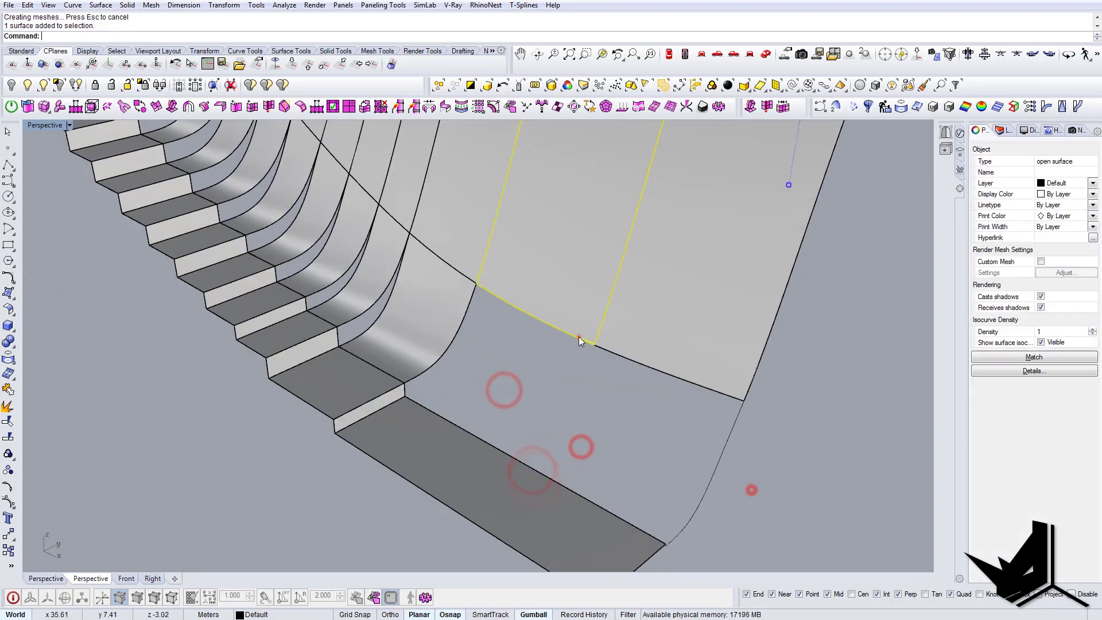
pyautogui.click(582, 345)
pyautogui.keyDown('ctrl'); pyautogui.keyDown('shift'); pyautogui.click(627, 359); pyautogui.keyUp('shift'); pyautogui.keyUp('ctrl')
pyautogui.write('Dip')
pyautogui.moveTo(738, 494); pyautogui.dragTo(636, 406)
pyautogui.press('Delete')
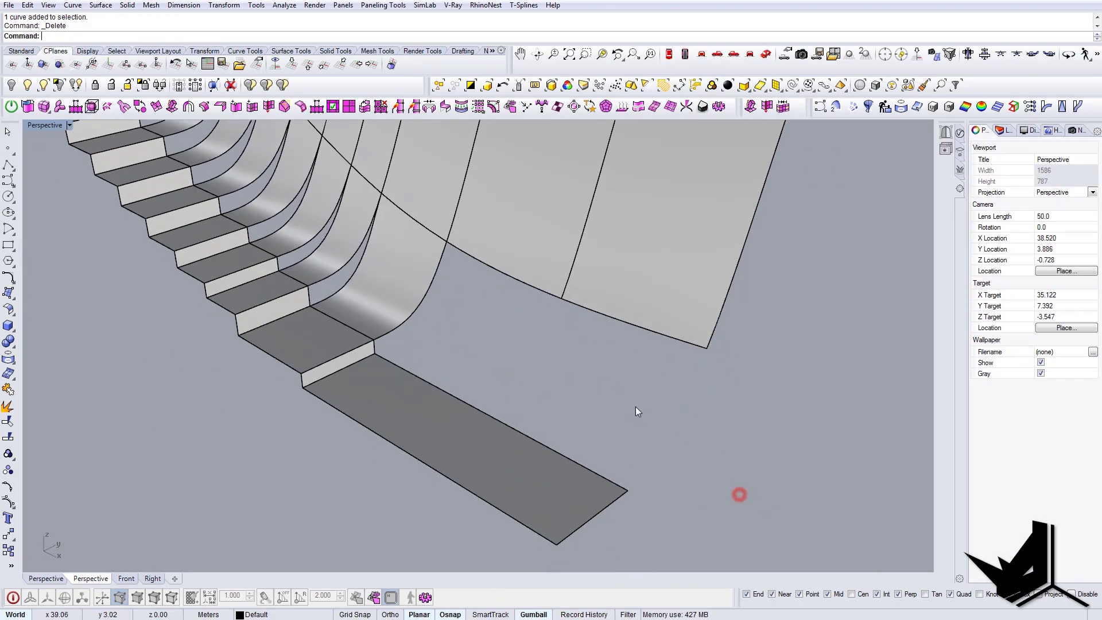
# Blend new curves from both ends of the long lowest tread to the side edges of the last two roof sections
pyautogui.click(616, 496)
pyautogui.click(715, 337)
pyautogui.click(367, 357)
pyautogui.click(425, 390)
pyautogui.click(451, 228)
# Use Sweep2 to close the gap between the long lowest tread and the last two roof sections
pyautogui.write('Sweep2')
pyautogui.press('Return')
pyautogui.click(537, 285)
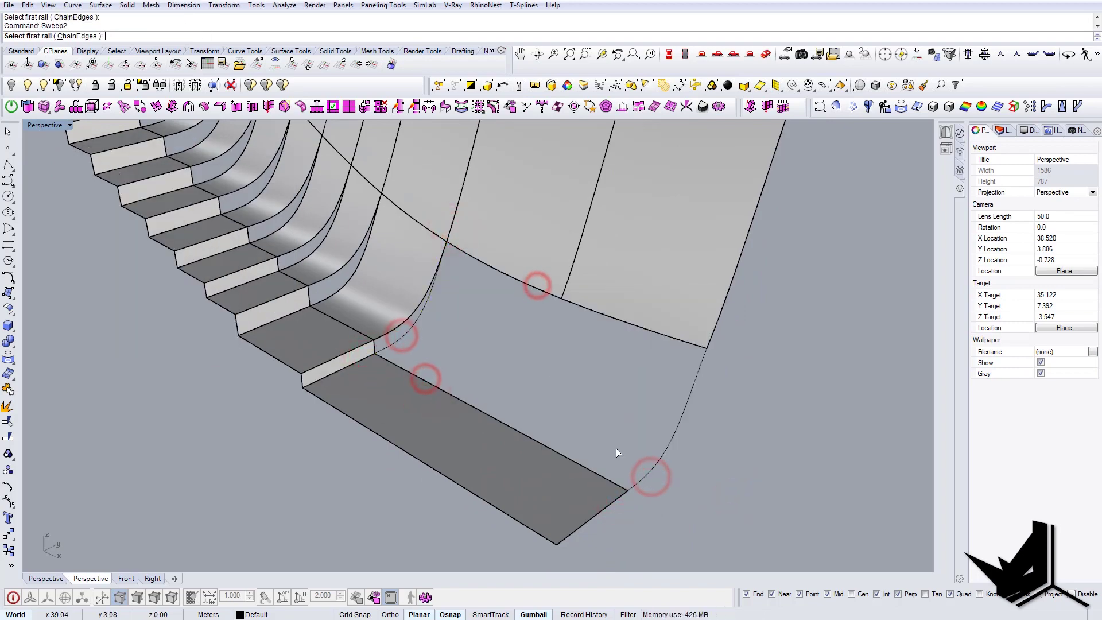
pyautogui.press('Return')
pyautogui.click(465, 401)
pyautogui.click(539, 291)
pyautogui.click(576, 317)
pyautogui.click(686, 403)
pyautogui.click(419, 325)
pyautogui.press('Return')
pyautogui.press('Return')
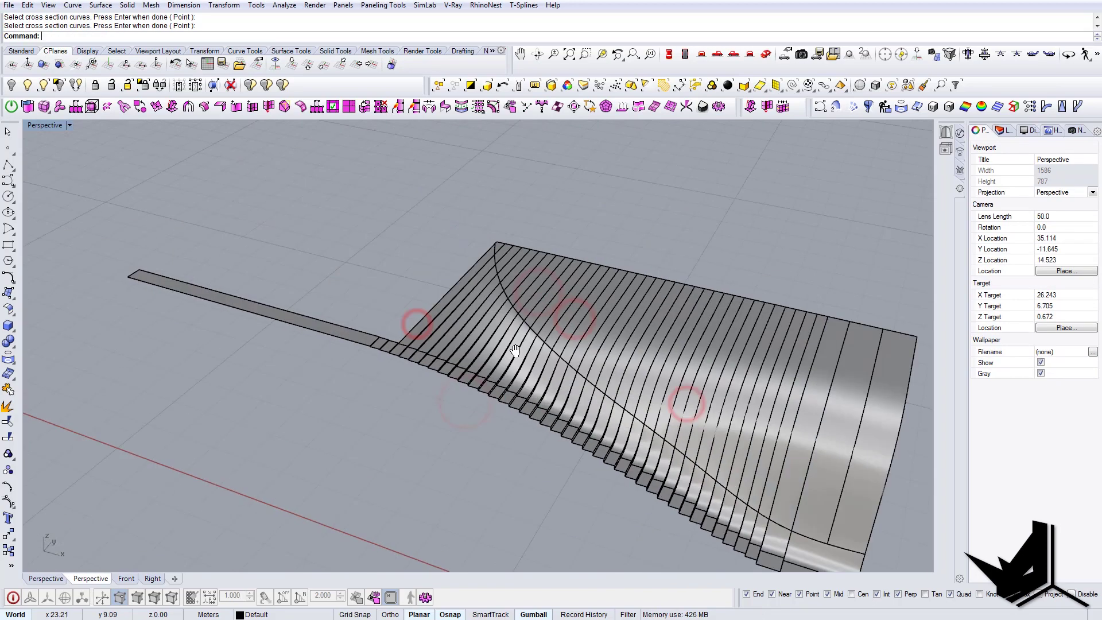
# Stretch the flat upper strip and its remaining treads in one direction with Scale1D to the roof's back edge
pyautogui.moveTo(469, 352); pyautogui.dragTo(351, 427)
pyautogui.keyDown('shift'); pyautogui.click(509, 404); pyautogui.keyUp('shift')
pyautogui.click(546, 445)
pyautogui.write('SC1')
pyautogui.press('Return')
pyautogui.click(283, 533)
pyautogui.click(431, 369)
pyautogui.click(587, 229)
pyautogui.press('Escape')
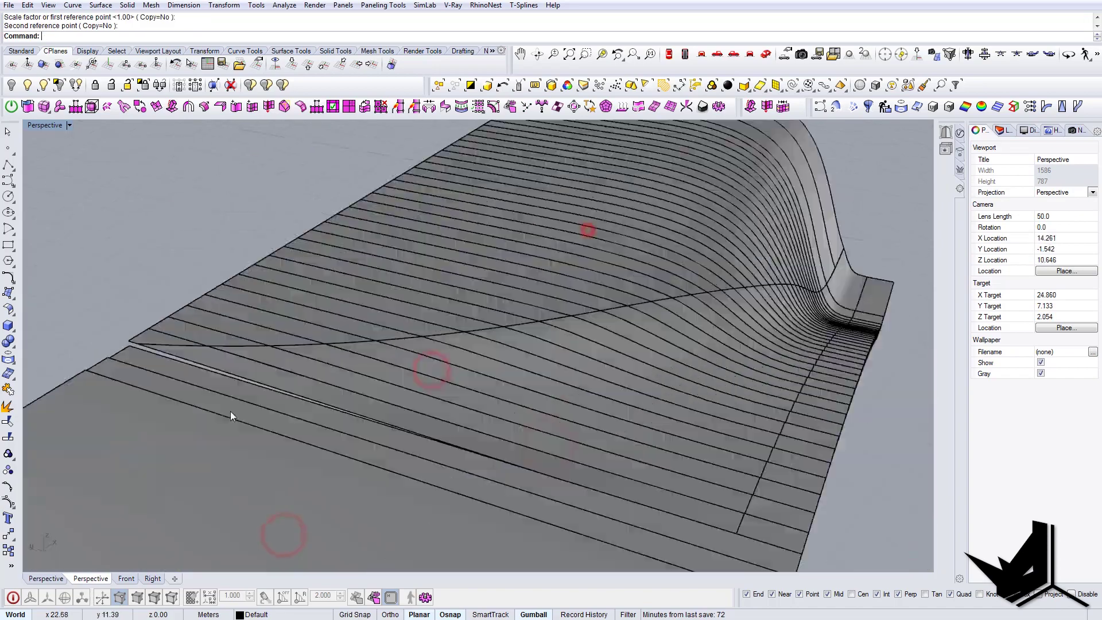
# Delete the two leftover elements along the seam between the stretched treads and the first swept roof section
pyautogui.click(421, 389)
pyautogui.press('Delete')
pyautogui.click(646, 377)
pyautogui.press('Delete')
pyautogui.moveTo(645, 376); pyautogui.dragTo(415, 391, button='right')
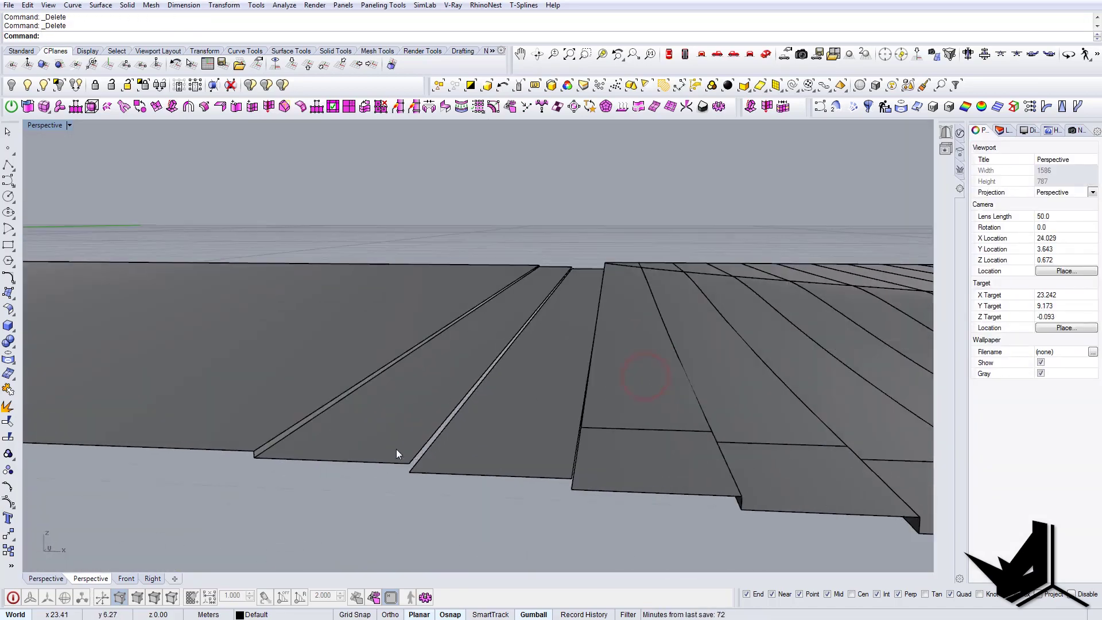
# Delete the stretched treads lying between the flat strip and the first swept roof section
pyautogui.click(408, 438)
pyautogui.press('Delete')
pyautogui.click(324, 389)
pyautogui.click(526, 432)
pyautogui.click(519, 446)
pyautogui.press('Delete')
# Draw lines bridging the front and back ends of the gap between the flat strip and the first roof section
pyautogui.click(375, 476)
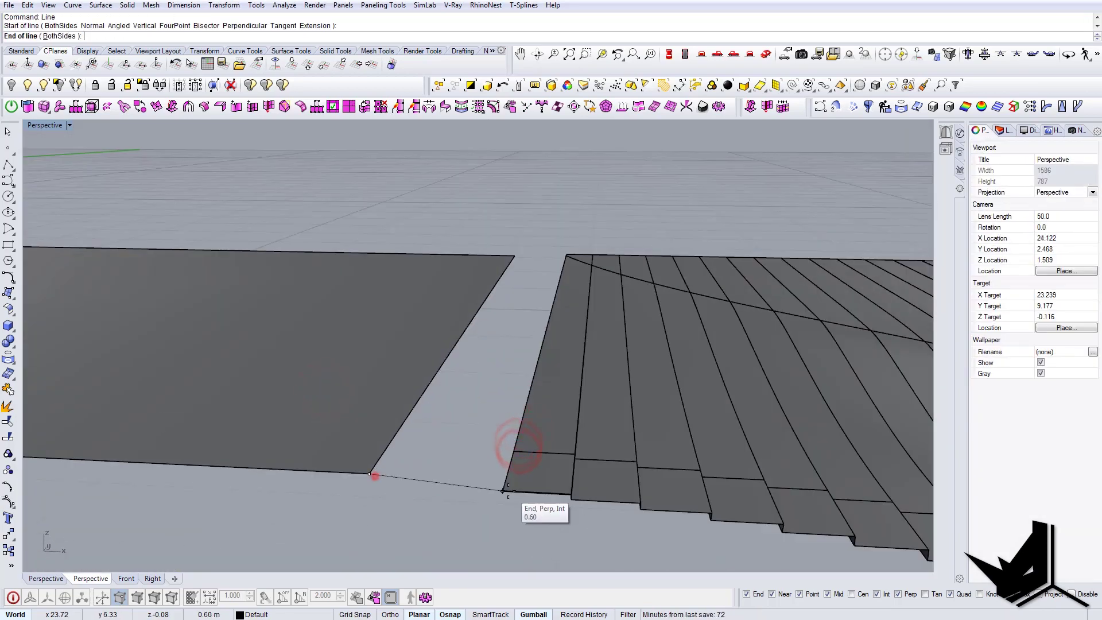
pyautogui.click(507, 493)
pyautogui.click(568, 247)
pyautogui.click(516, 257)
# Unhide the original roof surface and delete the stretched flat strip
pyautogui.moveTo(517, 270)
pyautogui.mouseDown(button='right')
pyautogui.moveTo(534, 358)
pyautogui.moveTo(431, 380)
pyautogui.mouseUp(button='right')
pyautogui.click(47, 85)
pyautogui.click(425, 357)
pyautogui.press('Return')
pyautogui.click(140, 416)
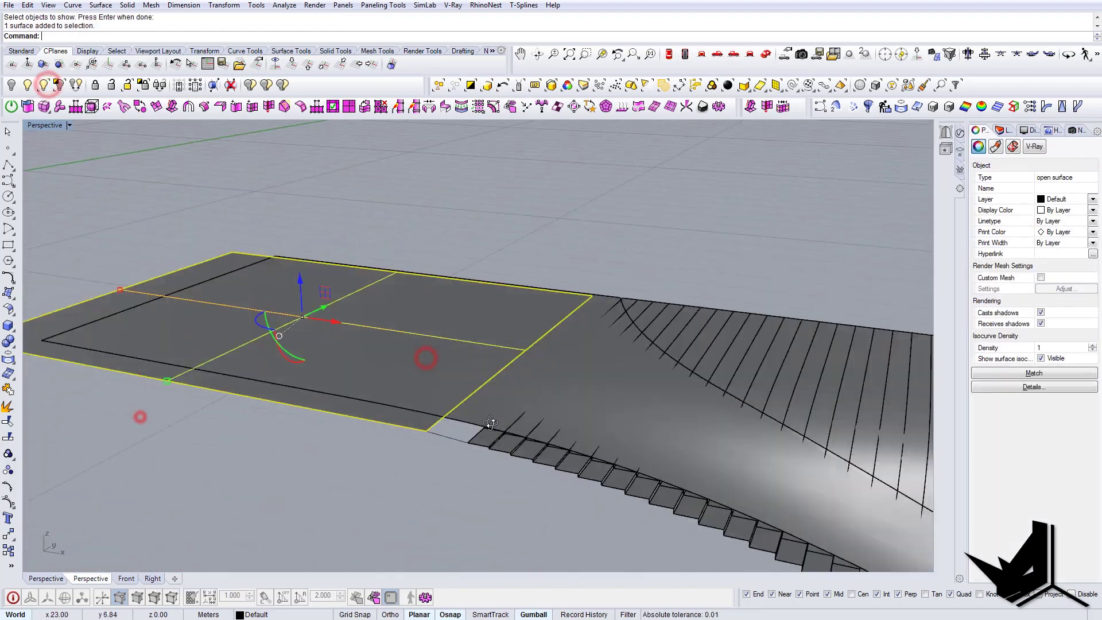
pyautogui.press('Delete')
# Undo the strip deletion and the preceding edits back to the unstretched strip and treads
pyautogui.hotkey('ctrl', 'z')
pyautogui.moveTo(489, 423); pyautogui.dragTo(398, 367, button='right')
pyautogui.hotkey('ctrl', 'z')
pyautogui.hotkey('ctrl', 'z')
pyautogui.hotkey('ctrl', 'z')
pyautogui.hotkey('ctrl', 'z')
# Unhide only the original roof surface above the flat strip
pyautogui.click(373, 187)
pyautogui.moveTo(374, 187)
pyautogui.mouseDown(button='right')
pyautogui.moveTo(496, 315)
pyautogui.moveTo(557, 306)
pyautogui.moveTo(497, 352)
pyautogui.mouseUp(button='right')
pyautogui.click(44, 85)
pyautogui.click(388, 234)
pyautogui.press('Return')
# Build a vertical cutting surface along the roof's far end edge so it crosses the overhanging strip
pyautogui.click(425, 275)
pyautogui.click(258, 381)
pyautogui.click(442, 367)
pyautogui.click(324, 397)
pyautogui.click(269, 392)
pyautogui.moveTo(358, 291); pyautogui.dragTo(352, 277)
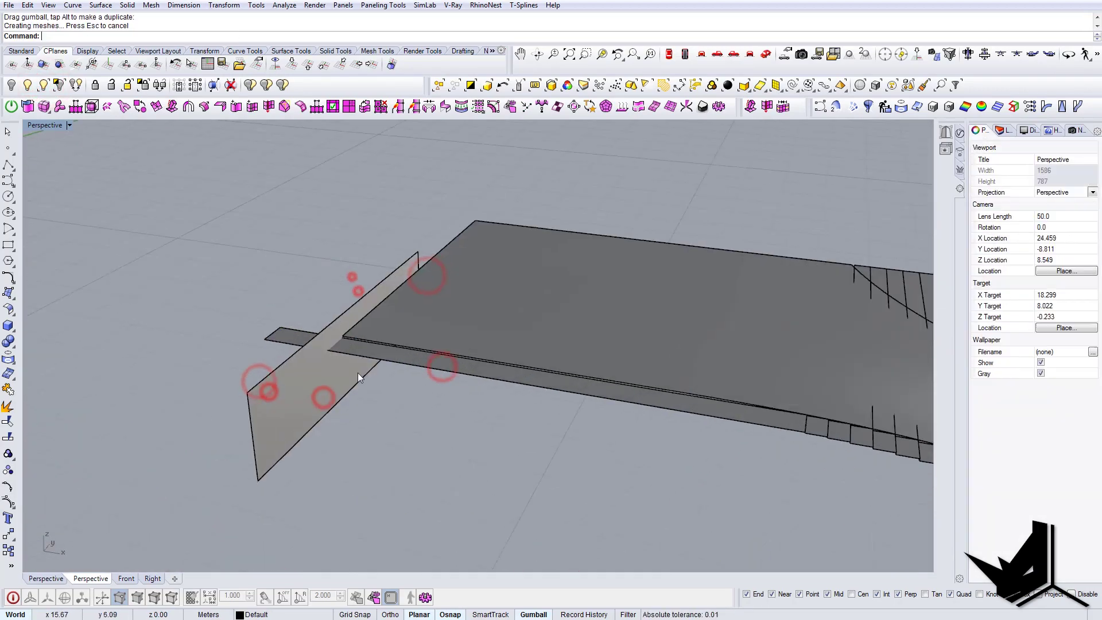
# Split the flat strip with the vertical cutting surface and delete the excess beyond the roof's end
pyautogui.write('split')
pyautogui.click(366, 359)
pyautogui.press('Return')
pyautogui.click(300, 511)
pyautogui.press('Return')
pyautogui.press('Delete')
pyautogui.moveTo(236, 433); pyautogui.dragTo(305, 406, button='right')
# Delete the original roof surface and the leftover elements beside the flat strip
pyautogui.click(585, 369)
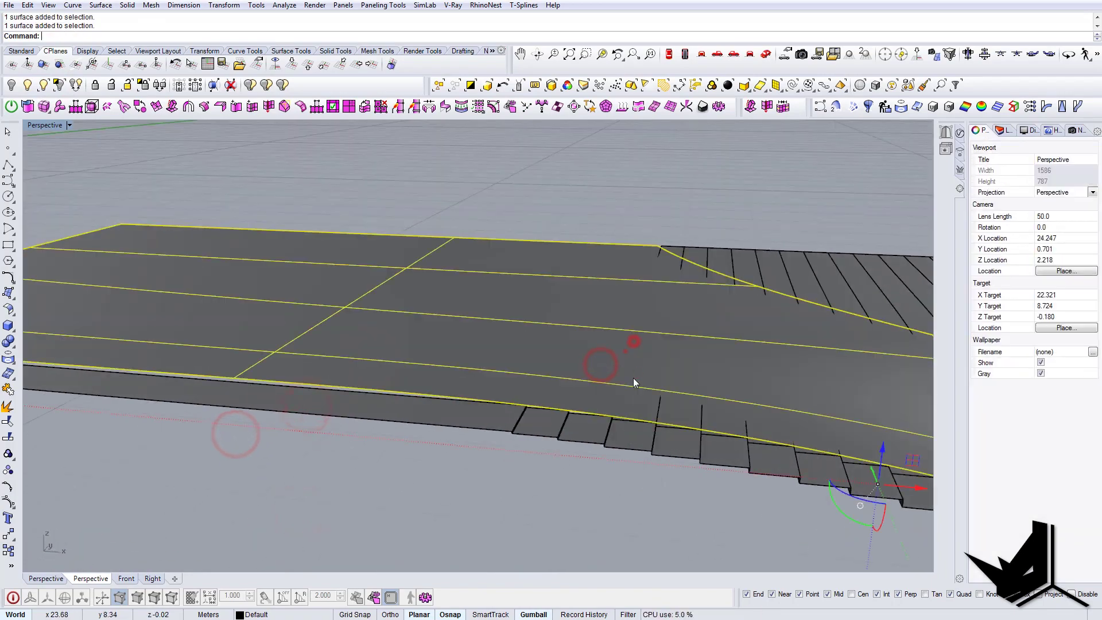
pyautogui.press('Delete')
pyautogui.moveTo(489, 452); pyautogui.dragTo(419, 391)
pyautogui.press('Delete')
# Fit the riser at the first tread's edge and stretch it up to the flat strip's corner
pyautogui.click(465, 371)
pyautogui.click(620, 388)
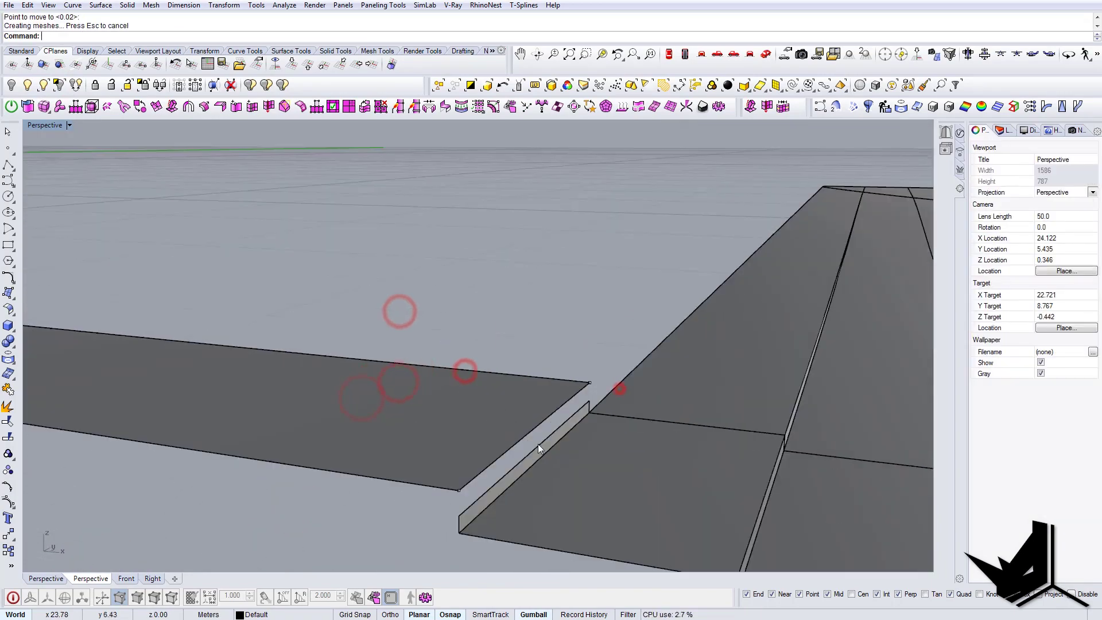
pyautogui.click(538, 445)
pyautogui.click(457, 536)
pyautogui.click(464, 490)
# Stretch the flat strip and its riser in one direction to the roof's back edge
pyautogui.click(474, 422)
pyautogui.press('Return')
pyautogui.click(457, 489)
pyautogui.click(588, 387)
pyautogui.click(863, 179)
# Delete the leftover element beside the stretched flat strip
pyautogui.moveTo(831, 270); pyautogui.dragTo(676, 504, button='right')
pyautogui.press('Escape')
pyautogui.click(676, 504)
pyautogui.press('Delete')
pyautogui.hotkey('ctrl', 'z')
pyautogui.press('Delete')
pyautogui.moveTo(542, 386); pyautogui.dragTo(580, 367, button='right')
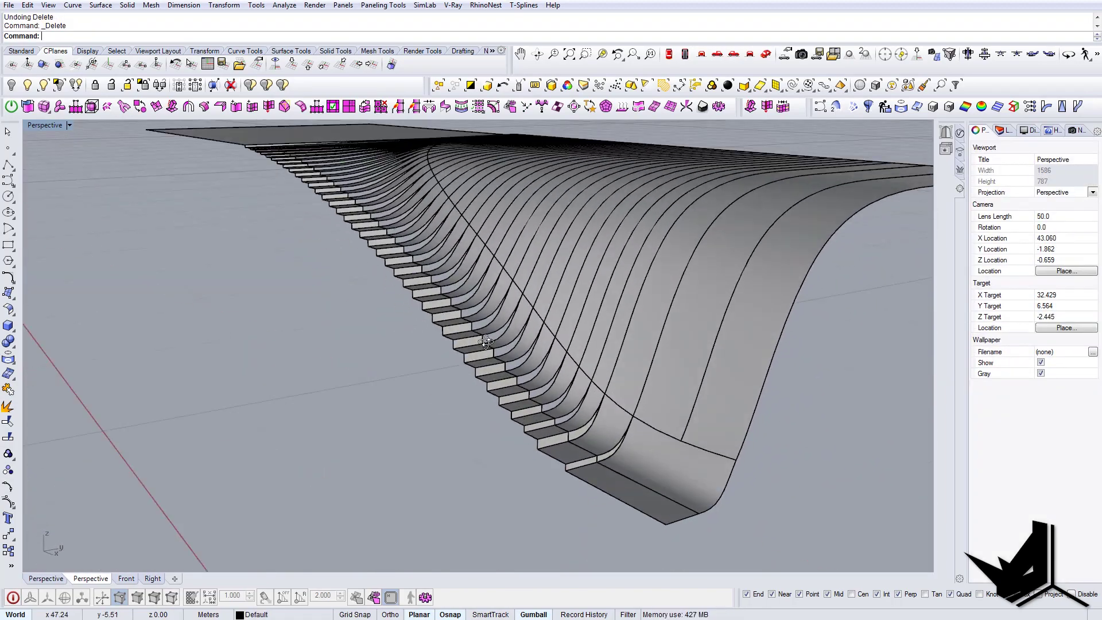
# Delete the two leftover surfaces beside the lowest treads
pyautogui.scroll(5, 556, 435)
pyautogui.moveTo(556, 435); pyautogui.dragTo(592, 462, button='right')
pyautogui.scroll(5, 525, 419)
pyautogui.click(526, 419)
pyautogui.press('Delete')
pyautogui.scroll(-7, 525, 419)
pyautogui.click(566, 472)
pyautogui.press('Delete')
pyautogui.scroll(-10, 567, 473)
# Close the curved gap beside the lowest tread with Sweep2, using its two curved edges as rails and the riser's end edge as cross section
pyautogui.scroll(15, 592, 463)
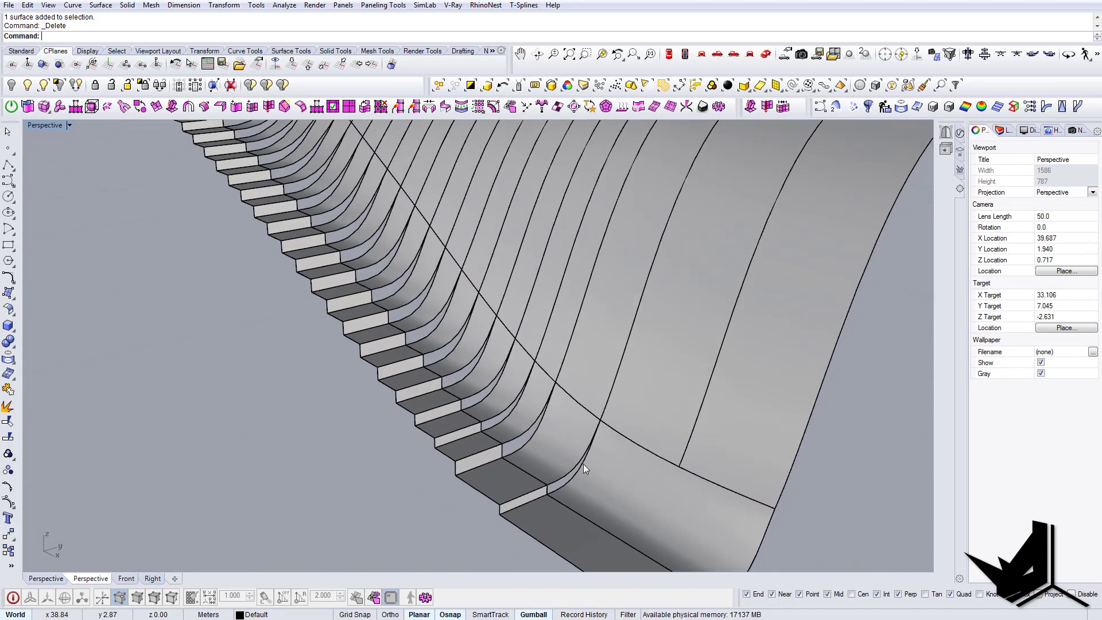
pyautogui.press('Return')
pyautogui.scroll(3, 548, 462)
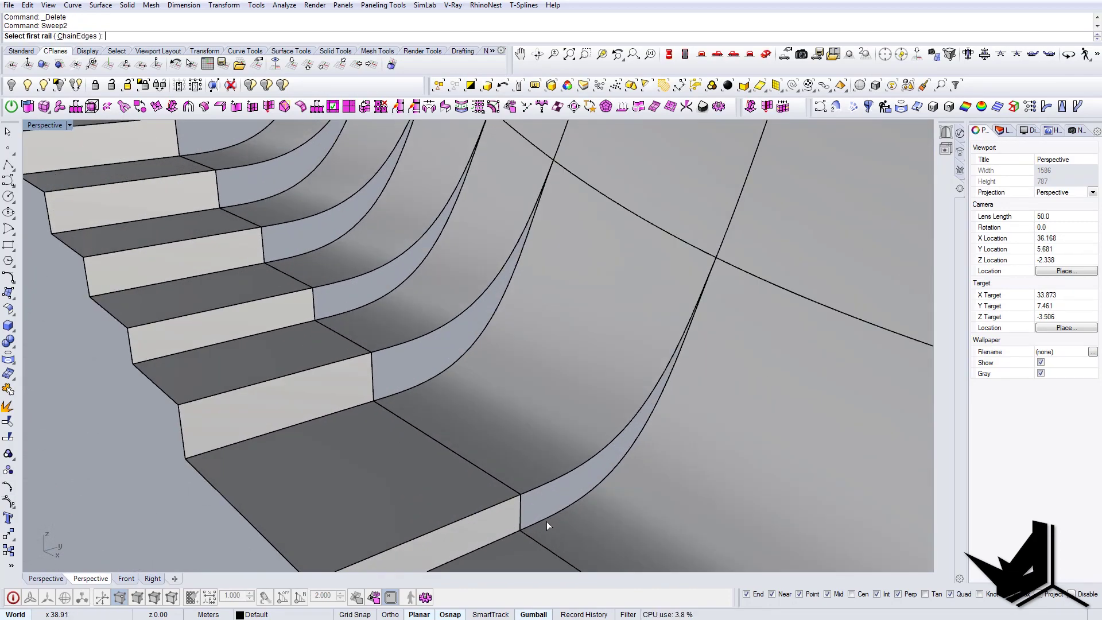
pyautogui.click(547, 521)
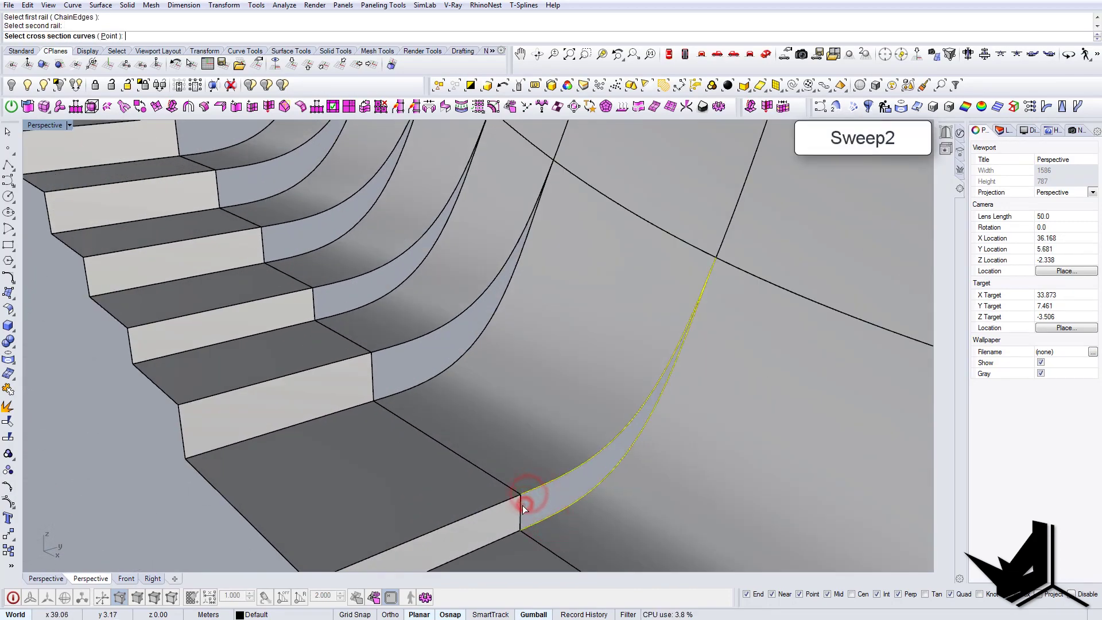
pyautogui.click(522, 505)
pyautogui.rightClick(522, 505)
pyautogui.rightClick(522, 505)
# Close the curved gap beside the second-lowest tread with Sweep2, using the riser's end edge as cross section
pyautogui.scroll(-5, 522, 505)
pyautogui.moveTo(531, 501); pyautogui.dragTo(506, 435, button='right')
pyautogui.scroll(5, 501, 441)
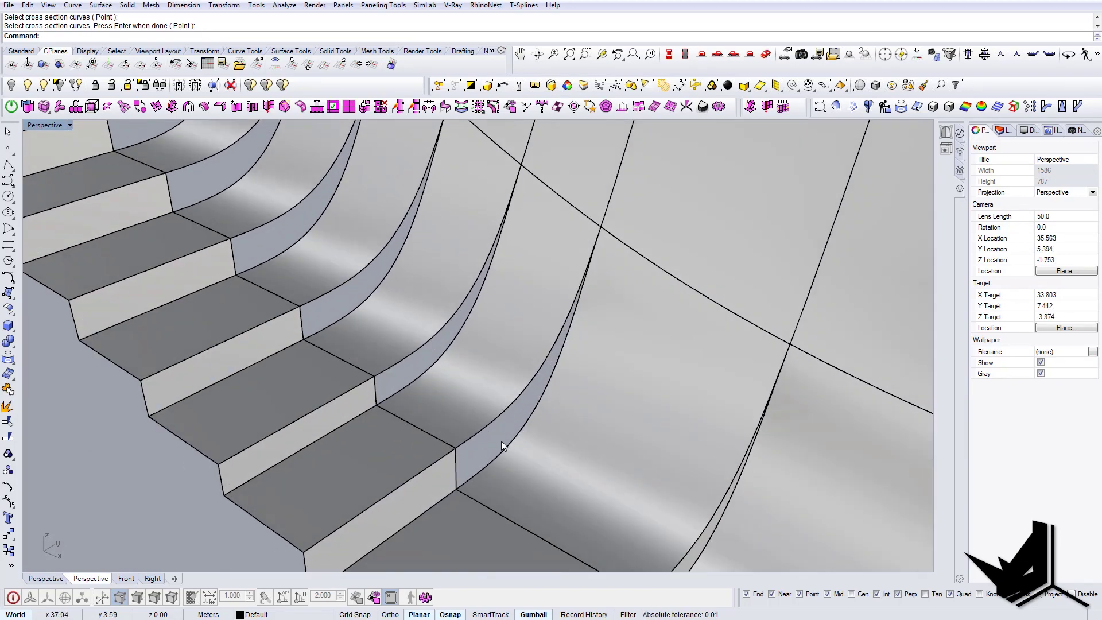
pyautogui.click(457, 466)
pyautogui.rightClick(456, 466)
pyautogui.rightClick(456, 466)
# Use Sweep2 to fill the curved gaps beside the third and fourth treads from the bottom
pyautogui.scroll(-8, 459, 466)
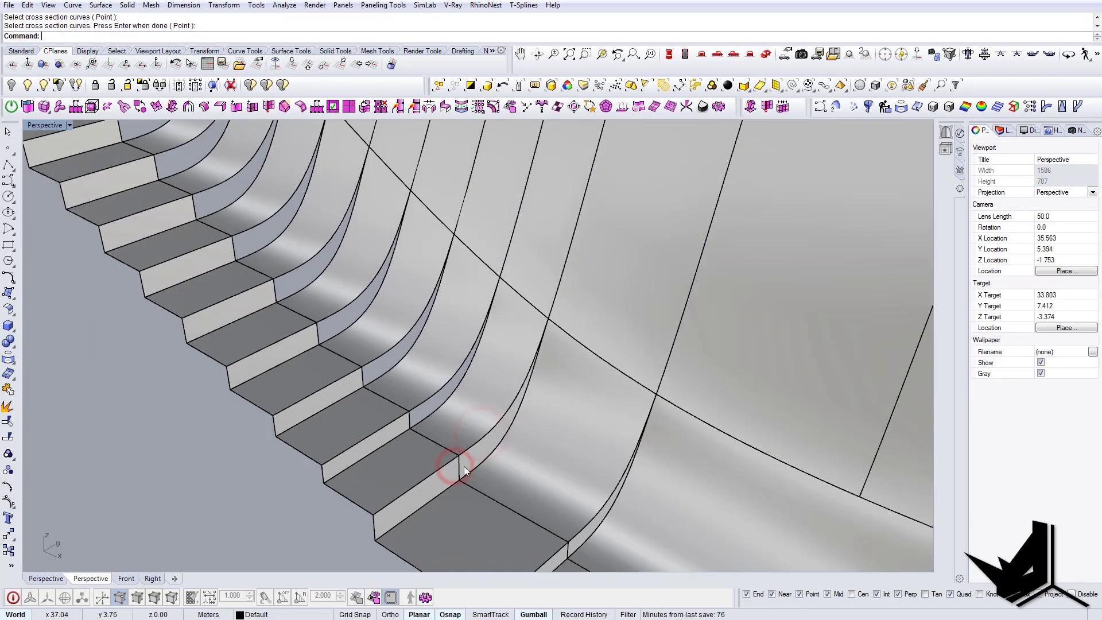
pyautogui.moveTo(459, 466); pyautogui.dragTo(453, 407, button='right')
pyautogui.scroll(-3, 453, 406)
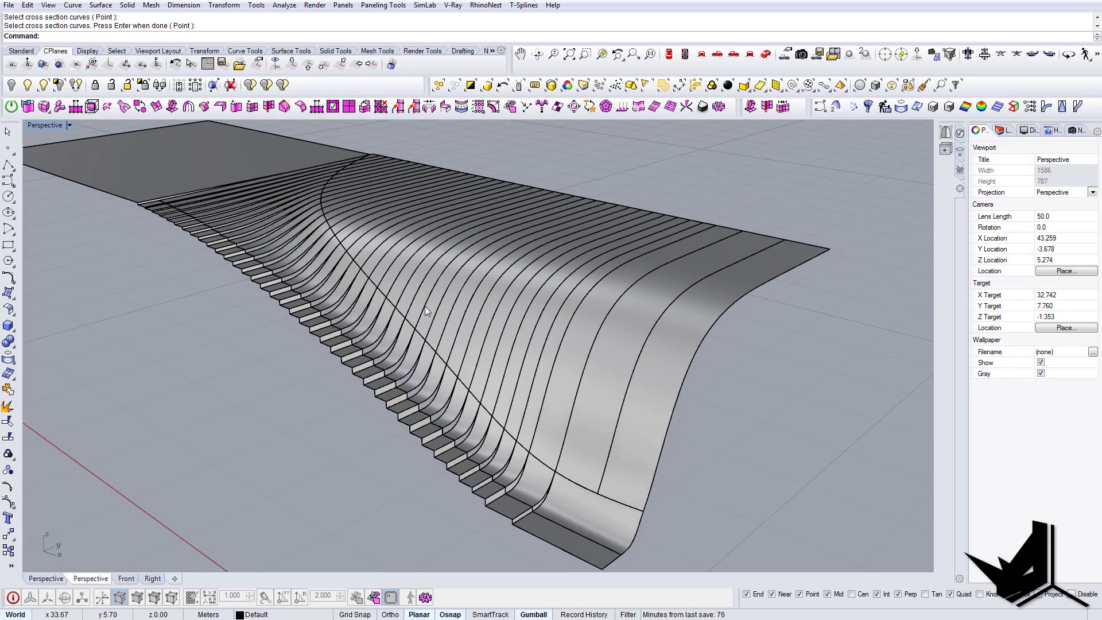
pyautogui.scroll(-2, 424, 305)
pyautogui.scroll(6, 515, 505)
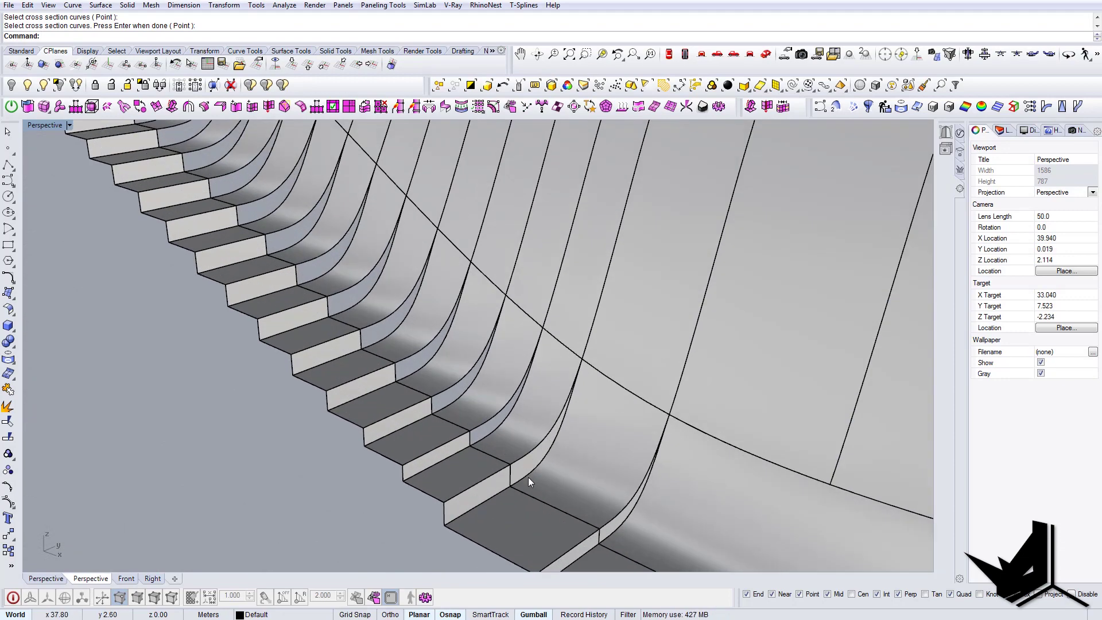
pyautogui.click(508, 514)
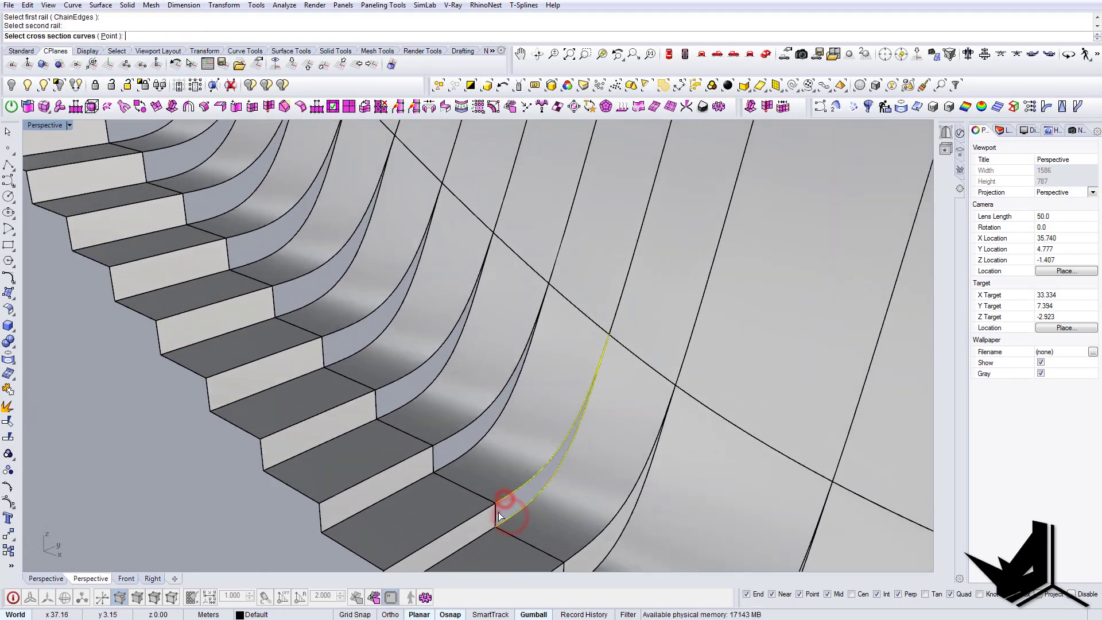
pyautogui.click(437, 457)
pyautogui.rightClick(435, 458)
# Fill the following curved gaps on the lower part of the stepped edge with Sweep2 between each pair of edges
pyautogui.keyDown('shift'); pyautogui.moveTo(403, 368); pyautogui.dragTo(464, 427, button='right'); pyautogui.keyUp('shift')
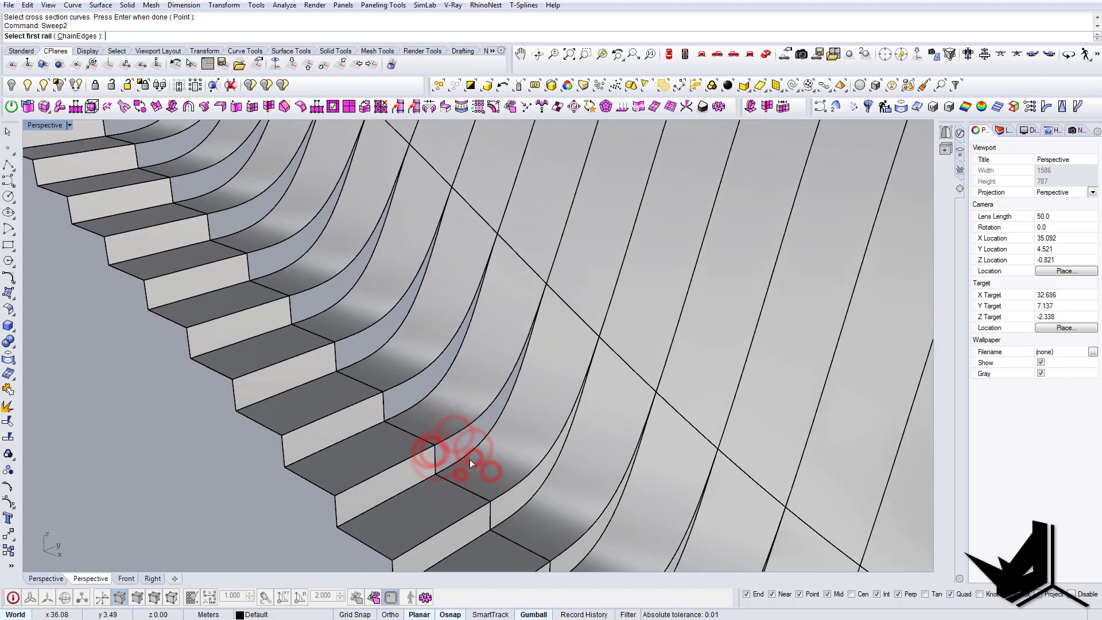
pyautogui.click(470, 459)
pyautogui.click(462, 443)
pyautogui.click(448, 428)
pyautogui.click(430, 449)
pyautogui.click(509, 452)
pyautogui.click(492, 437)
pyautogui.click(480, 444)
pyautogui.click(486, 460)
pyautogui.click(459, 459)
# Use Sweep2 to close more curved riser gaps, working up toward the middle of the stepped edge
pyautogui.click(433, 394)
pyautogui.click(437, 417)
pyautogui.click(411, 417)
pyautogui.click(451, 408)
pyautogui.click(463, 428)
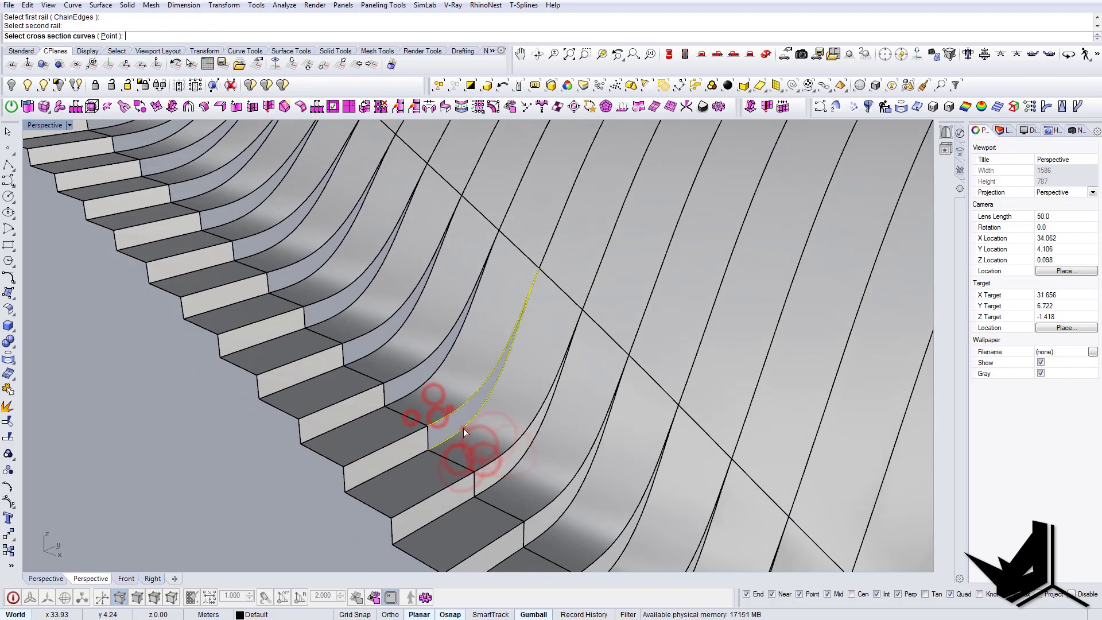
pyautogui.click(387, 393)
pyautogui.click(457, 438)
pyautogui.click(446, 453)
pyautogui.click(453, 460)
# Close the curved gaps beside the mid-height treads with Sweep2, one riser at a time
pyautogui.moveTo(412, 427)
pyautogui.keyDown('shift'); pyautogui.mouseDown(button='right')
pyautogui.moveTo(434, 433)
pyautogui.moveTo(422, 415)
pyautogui.moveTo(431, 437)
pyautogui.mouseUp(button='right'); pyautogui.keyUp('shift')
pyautogui.click(449, 431)
pyautogui.click(455, 444)
pyautogui.click(432, 451)
pyautogui.rightClick(410, 425)
pyautogui.click(428, 423)
pyautogui.scroll(4, 425, 422)
pyautogui.click(439, 427)
pyautogui.click(439, 423)
pyautogui.click(424, 393)
pyautogui.click(436, 405)
pyautogui.click(404, 415)
pyautogui.scroll(4, 366, 308)
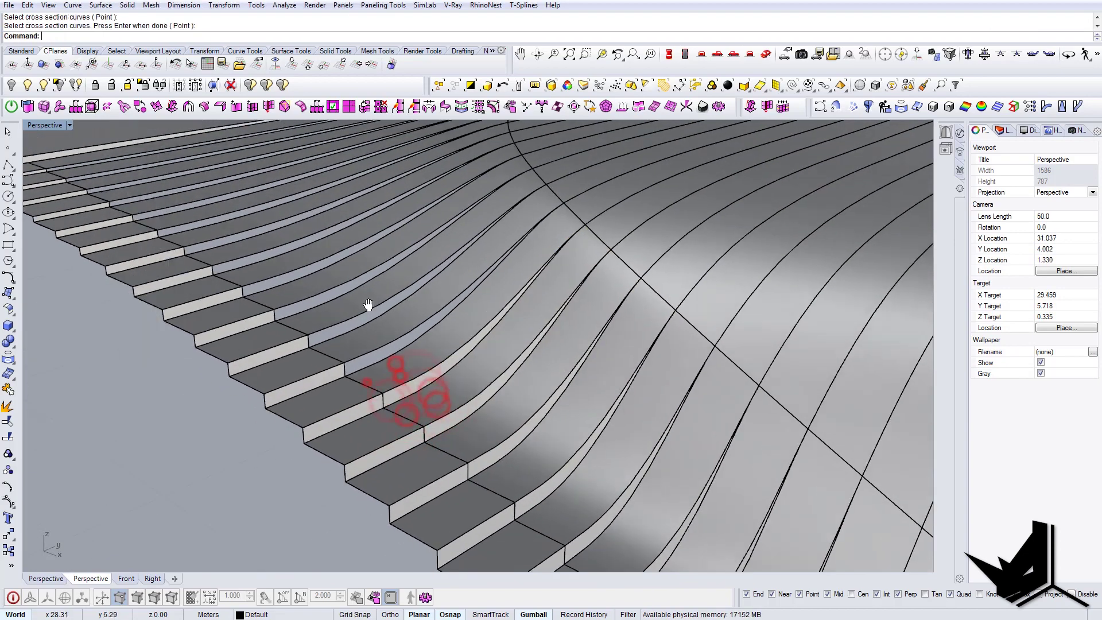
# Sweep the long, shallow gaps beside the upper treads between their paired edges with Sweep2
pyautogui.keyDown('shift'); pyautogui.moveTo(366, 307); pyautogui.dragTo(427, 367, button='right'); pyautogui.keyUp('shift')
pyautogui.click(425, 404)
pyautogui.click(423, 416)
pyautogui.click(401, 420)
pyautogui.keyDown('shift'); pyautogui.moveTo(347, 326); pyautogui.dragTo(397, 379, button='right'); pyautogui.keyUp('shift')
pyautogui.click(362, 397)
pyautogui.click(312, 322)
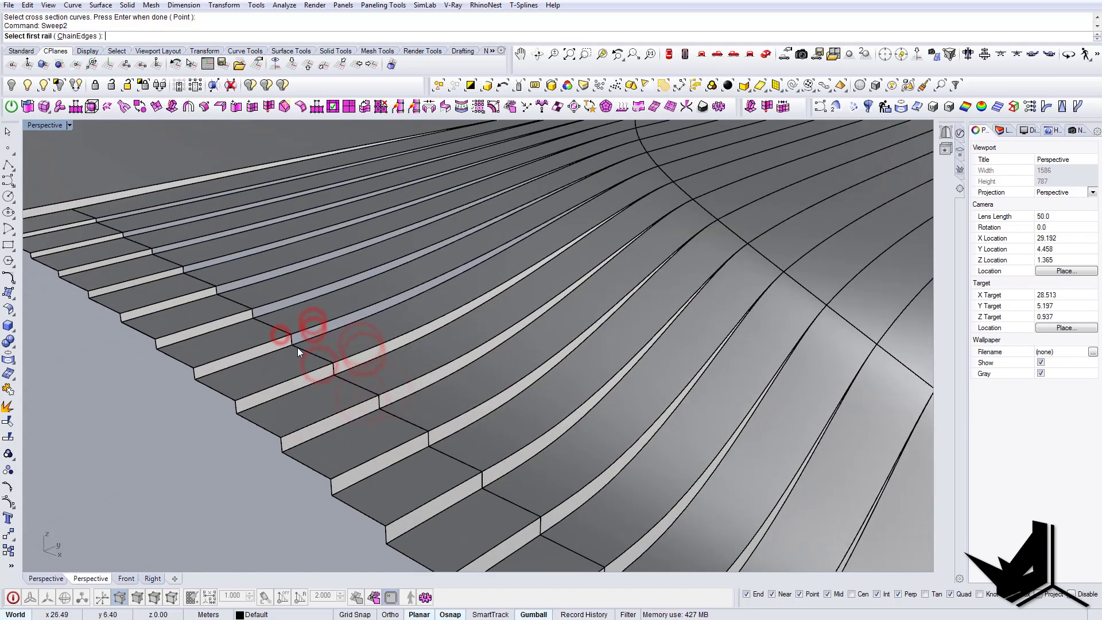
# Close the last narrow gaps just below the flat strip with Sweep2
pyautogui.click(257, 280)
pyautogui.rightClick(218, 290)
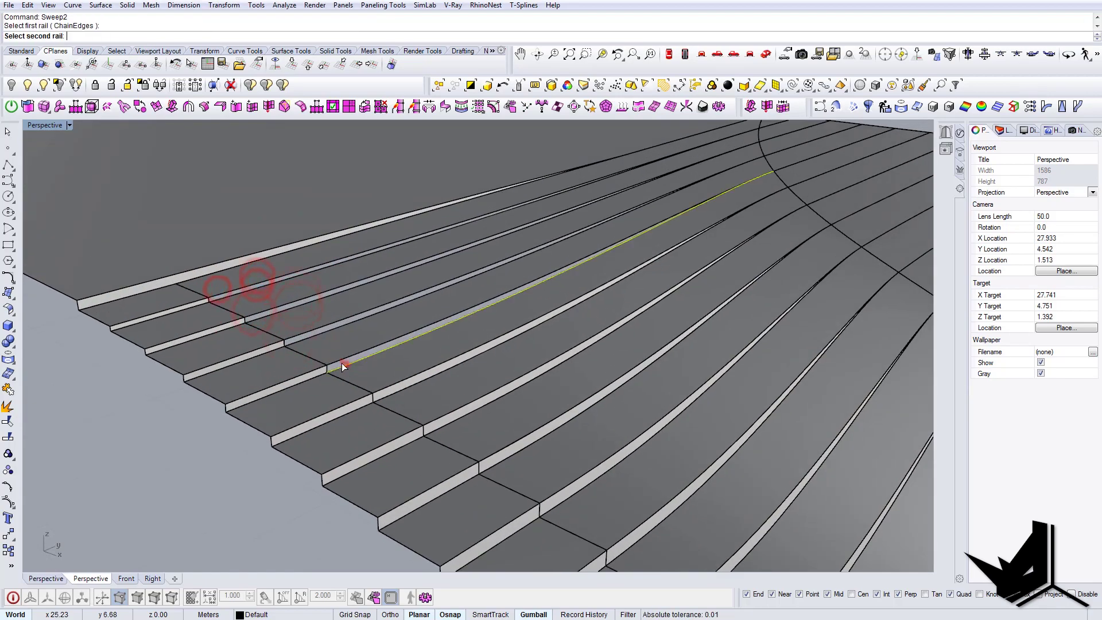
pyautogui.click(253, 286)
pyautogui.click(245, 328)
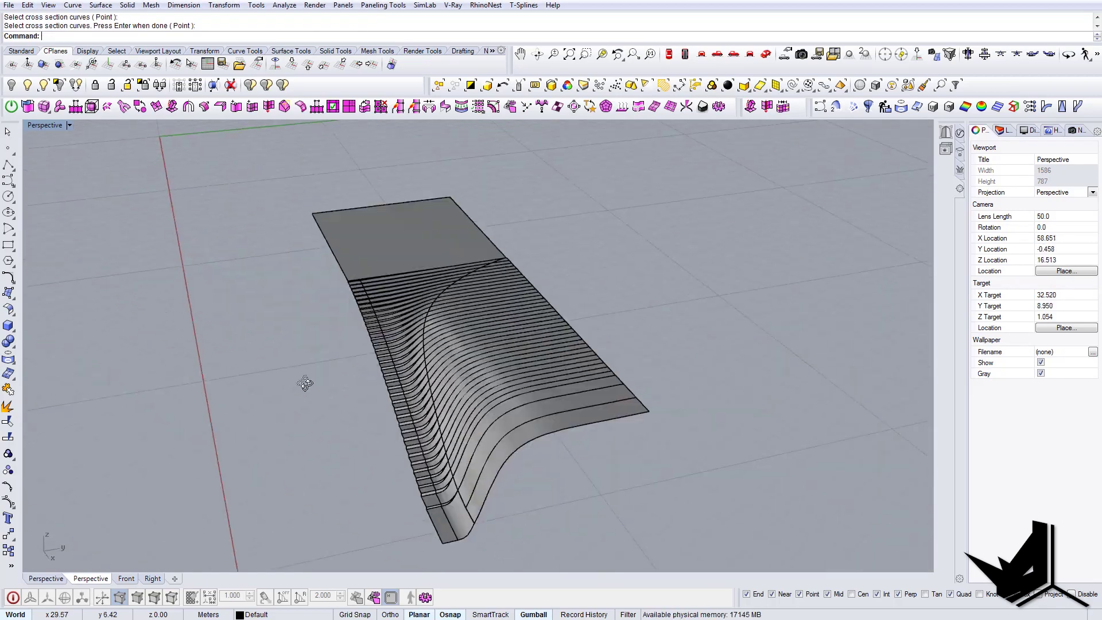
# Unhide any hidden objects and check the whole stepped roof
pyautogui.moveTo(305, 381); pyautogui.dragTo(446, 380, button='right')
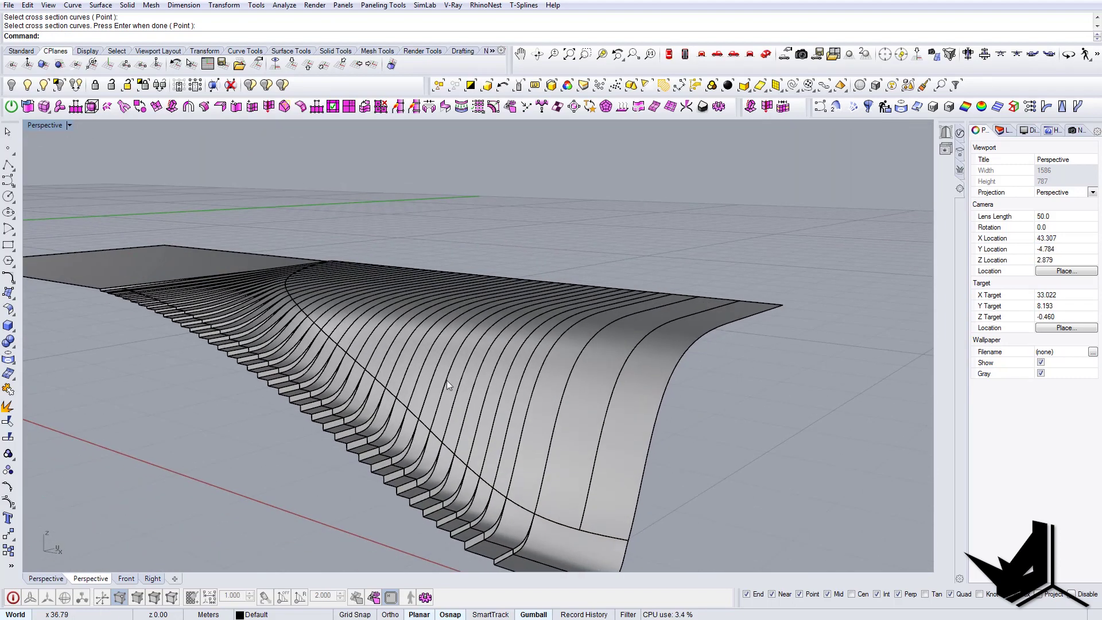
pyautogui.click(28, 83)
pyautogui.scroll(-8, 499, 343)
pyautogui.moveTo(500, 343); pyautogui.dragTo(537, 361, button='right')
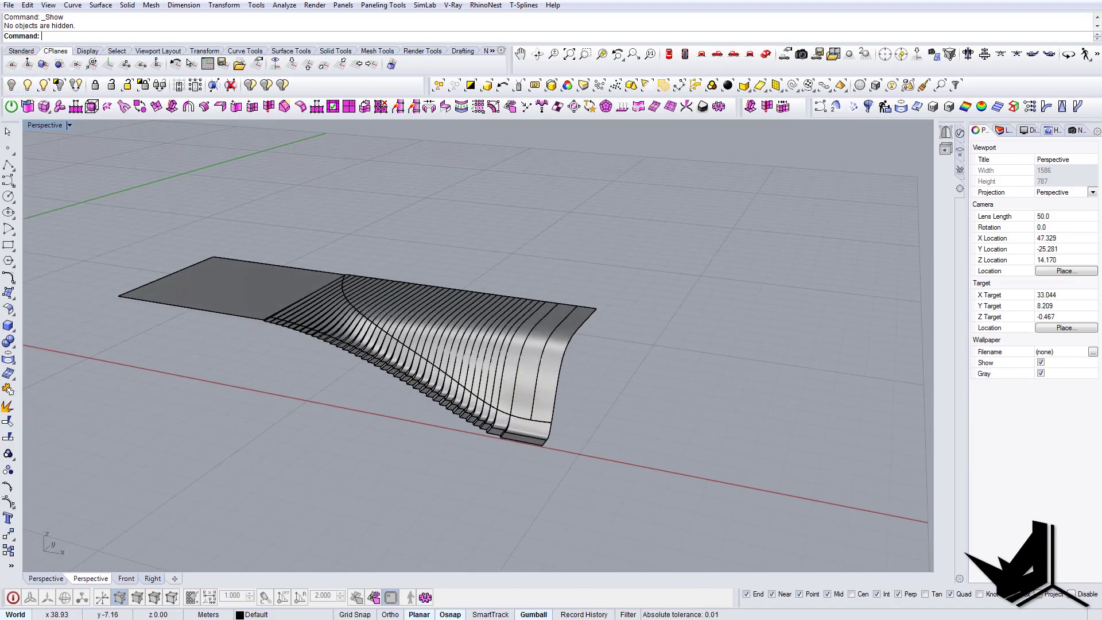
# Compare the roof with the reference photo of the brick building in Windows Photo Viewer and return to the model
pyautogui.click(505, 574)
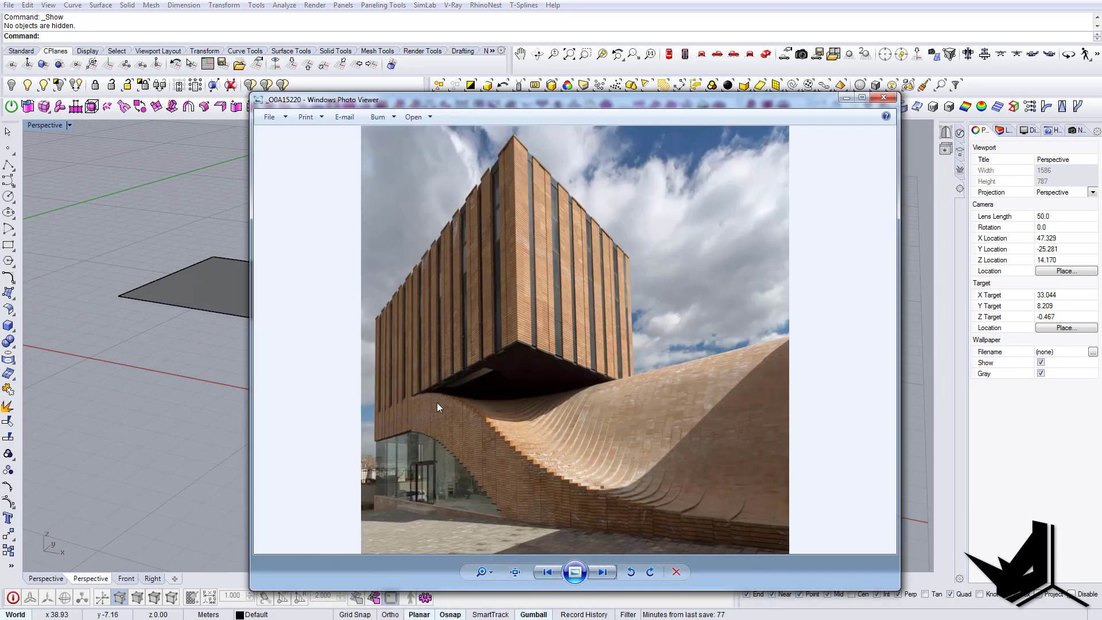
pyautogui.click(847, 101)
pyautogui.moveTo(433, 164); pyautogui.dragTo(280, 173, button='right')
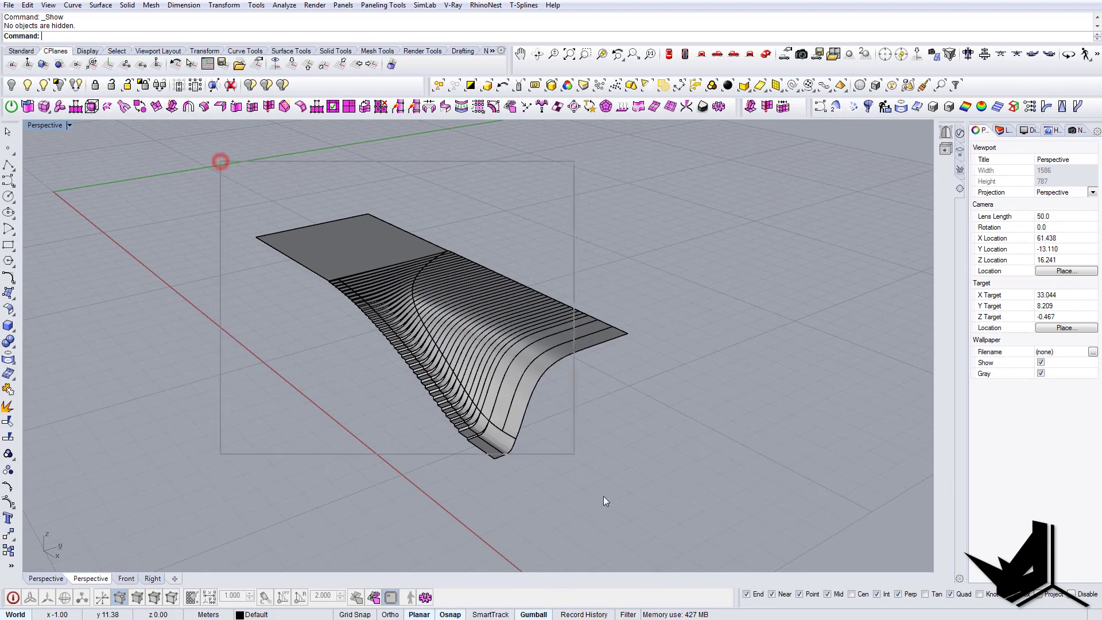
# Join all the roof surfaces into a single polysurface
pyautogui.moveTo(604, 501); pyautogui.dragTo(666, 497)
pyautogui.moveTo(666, 497); pyautogui.dragTo(566, 409, button='right')
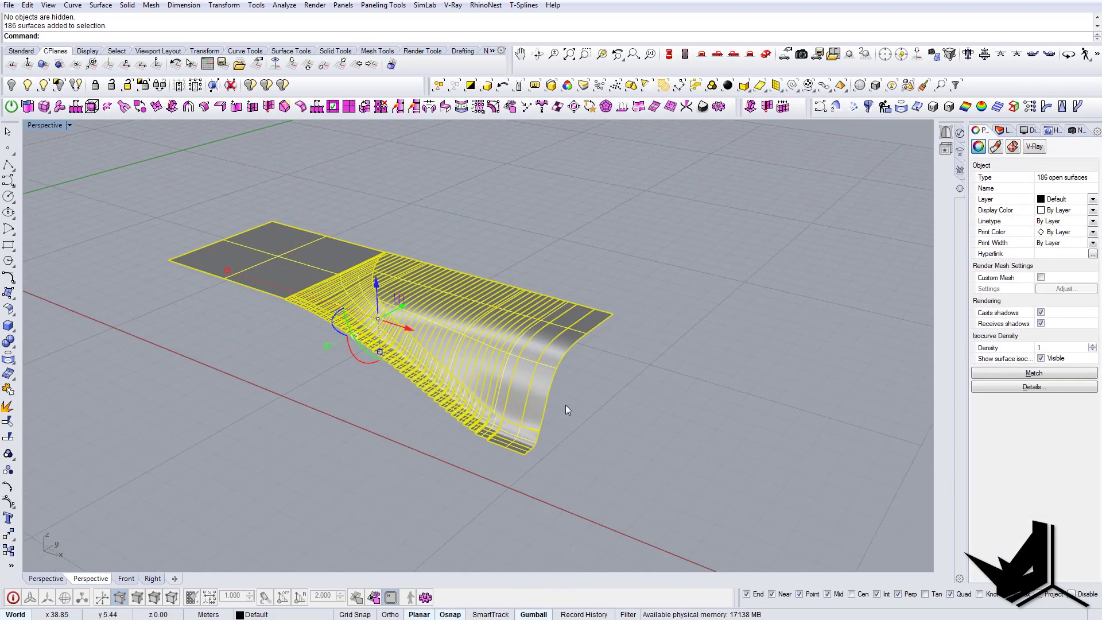
pyautogui.click(504, 359)
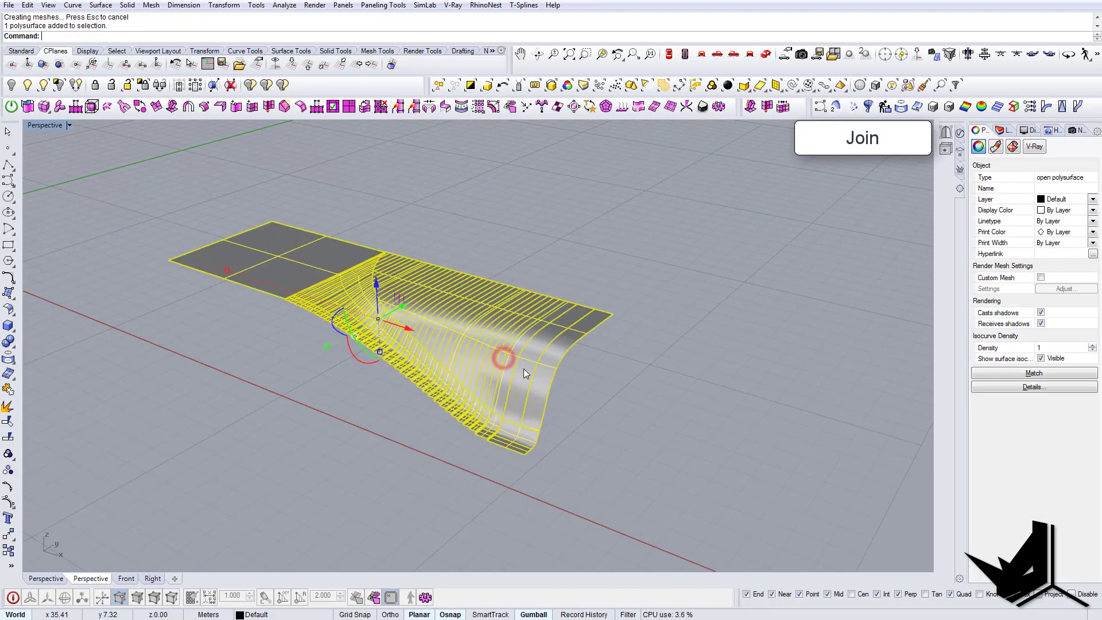
pyautogui.moveTo(524, 370); pyautogui.dragTo(515, 380, button='right')
# Examine the joined roof's stepped edge from several angles and undo the join
pyautogui.click(462, 447)
pyautogui.moveTo(462, 447); pyautogui.dragTo(419, 436, button='right')
pyautogui.scroll(10, 421, 438)
pyautogui.scroll(-10, 499, 421)
pyautogui.moveTo(498, 421); pyautogui.dragTo(396, 427, button='right')
pyautogui.scroll(5, 552, 442)
pyautogui.scroll(-8, 552, 442)
pyautogui.moveTo(552, 442); pyautogui.dragTo(540, 402, button='right')
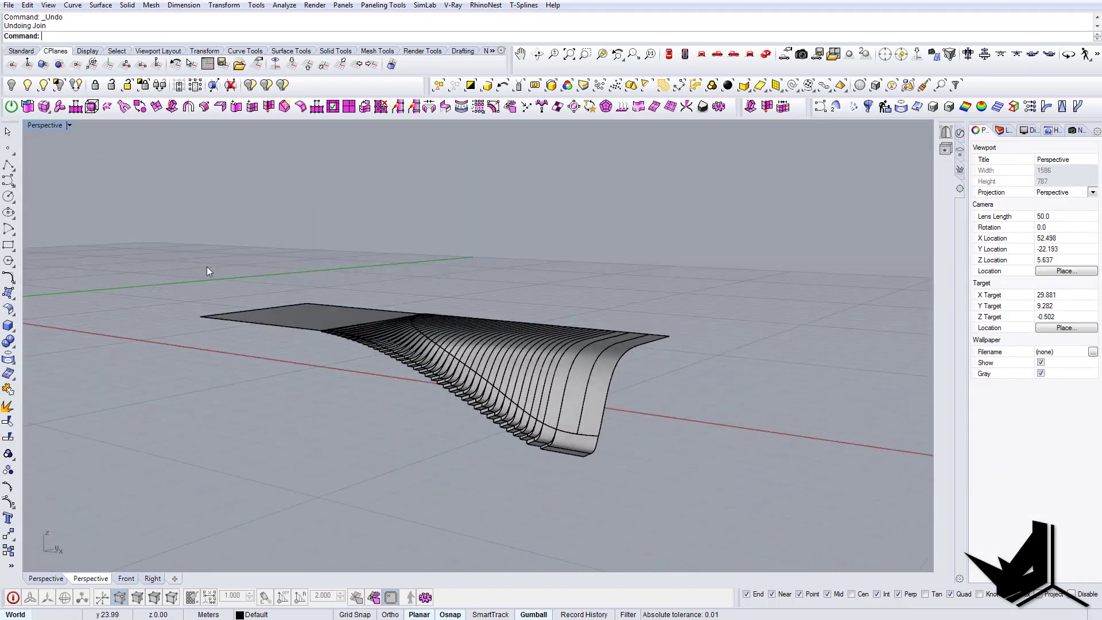
# Select all the roof surfaces and extrude them straight down into a tall mass with the gumball
pyautogui.moveTo(206, 270); pyautogui.dragTo(731, 532)
pyautogui.moveTo(493, 423); pyautogui.dragTo(481, 390, button='right')
pyautogui.keyDown('ctrl'); pyautogui.keyDown('alt'); pyautogui.moveTo(471, 358); pyautogui.dragTo(480, 462); pyautogui.keyUp('alt'); pyautogui.keyUp('ctrl')
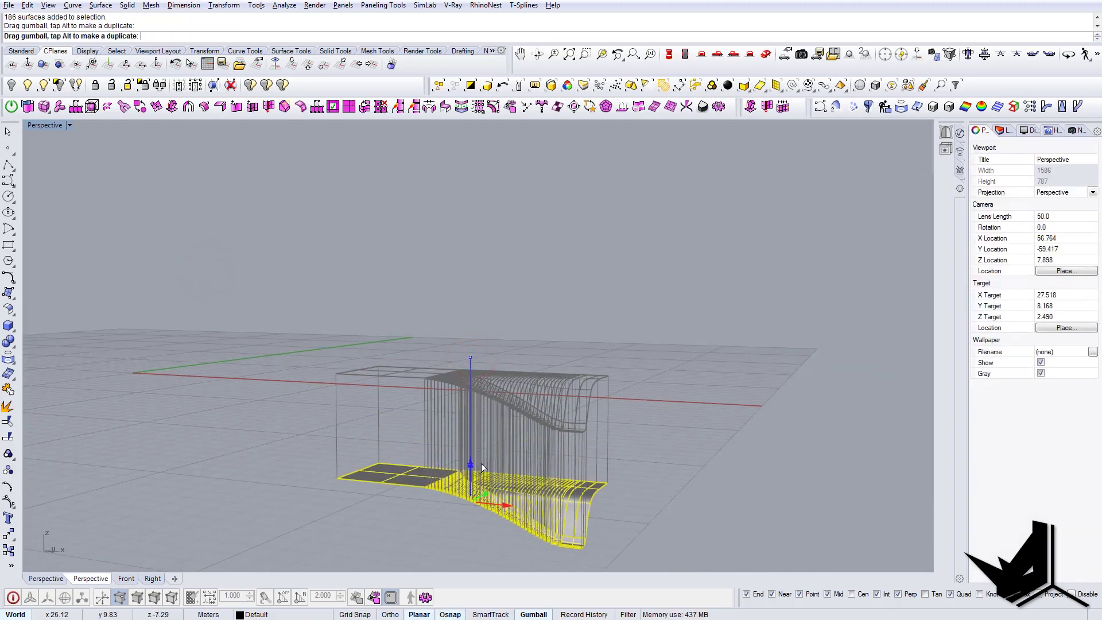
pyautogui.moveTo(480, 463)
pyautogui.mouseDown(button='right')
pyautogui.moveTo(480, 498)
pyautogui.moveTo(537, 446)
pyautogui.moveTo(466, 447)
pyautogui.moveTo(490, 457)
pyautogui.moveTo(500, 409)
pyautogui.moveTo(647, 446)
pyautogui.mouseUp(button='right')
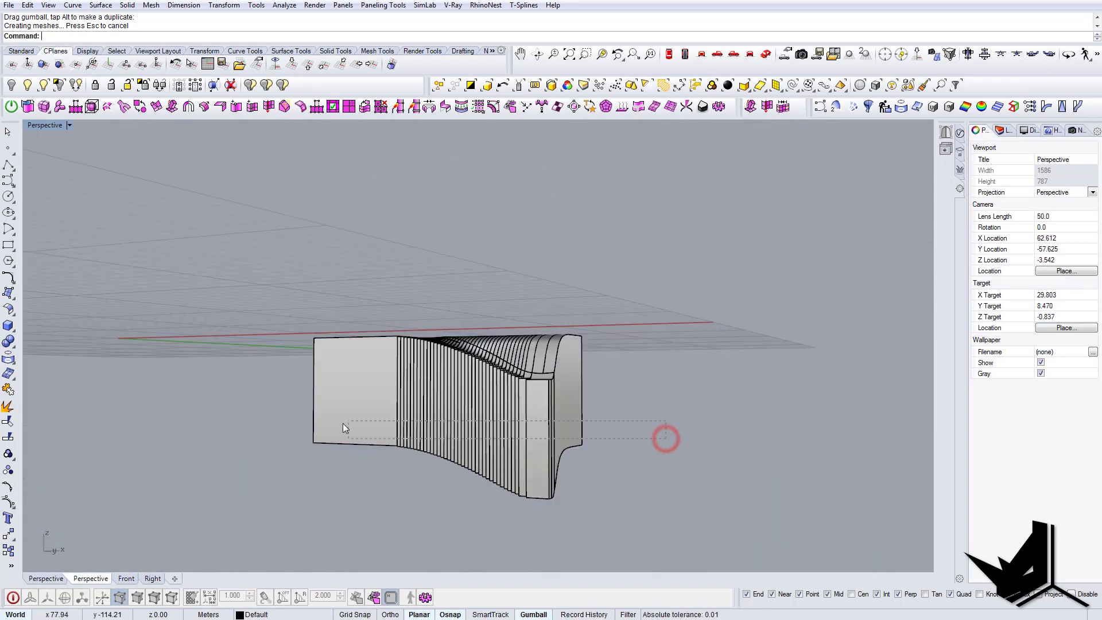
pyautogui.click(776, 53)
pyautogui.scroll(8, 540, 326)
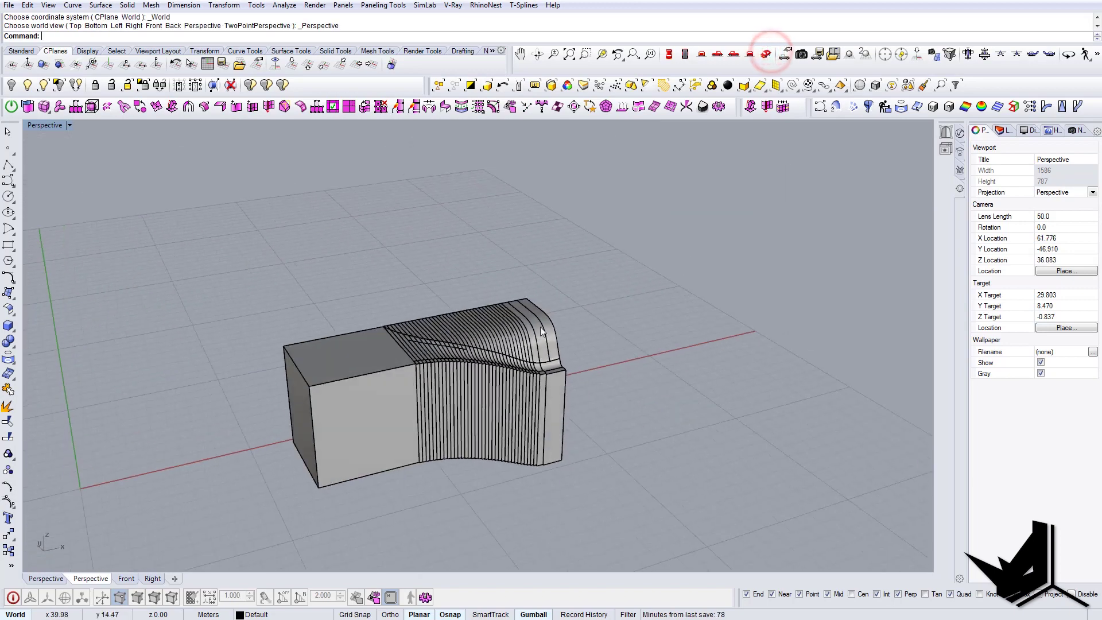
# Draw a horizontal line across the long front face of the mass, from its stepped end to well past its flat end
pyautogui.moveTo(509, 371); pyautogui.dragTo(617, 447, button='right')
pyautogui.write('L')
pyautogui.press('Return')
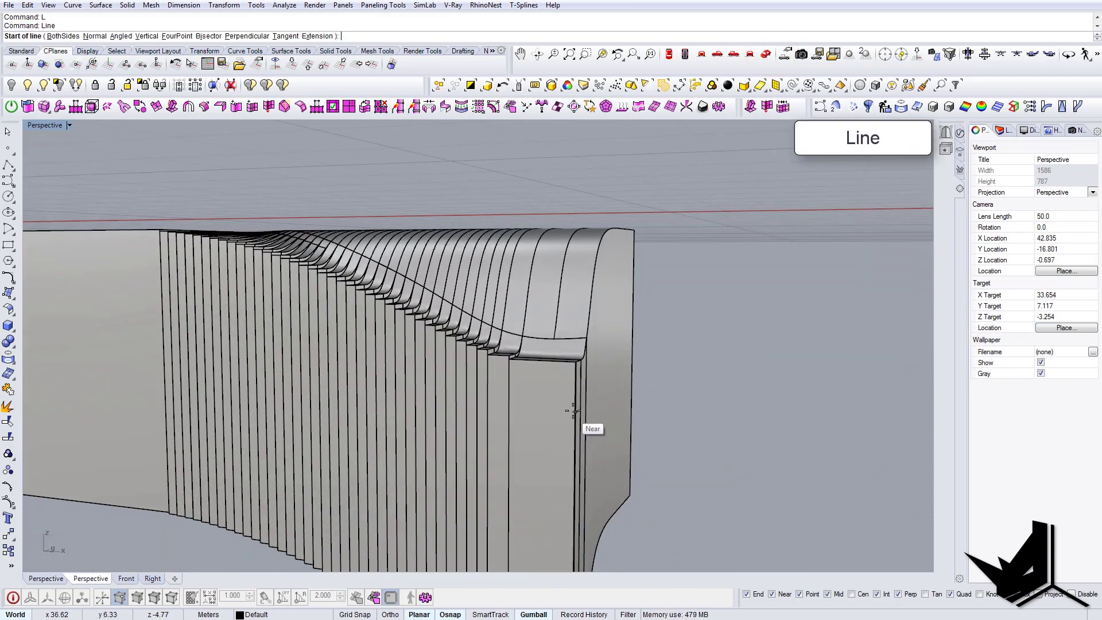
pyautogui.click(574, 411)
pyautogui.scroll(-8, 599, 437)
pyautogui.click(209, 392)
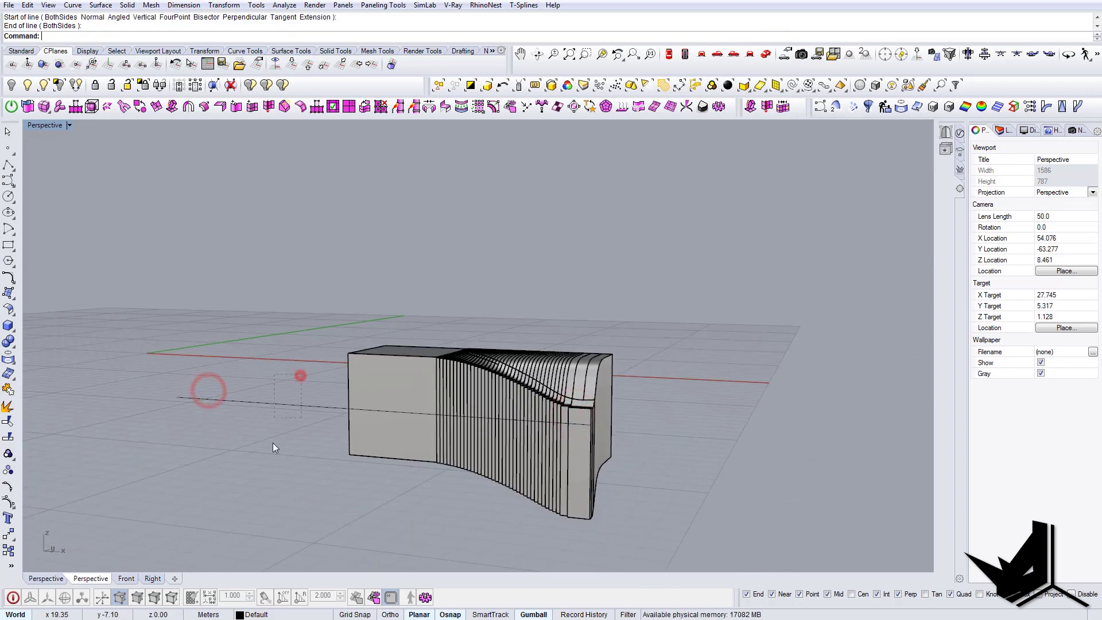
pyautogui.moveTo(273, 443); pyautogui.dragTo(271, 449)
pyautogui.press('Escape')
# Shift the line along its length past the stepped end, and extrude it to both sides into a horizontal cutting surface through the mass
pyautogui.moveTo(340, 437); pyautogui.dragTo(230, 463, button='right')
pyautogui.moveTo(465, 323); pyautogui.dragTo(454, 352)
pyautogui.moveTo(455, 351); pyautogui.dragTo(580, 397, button='right')
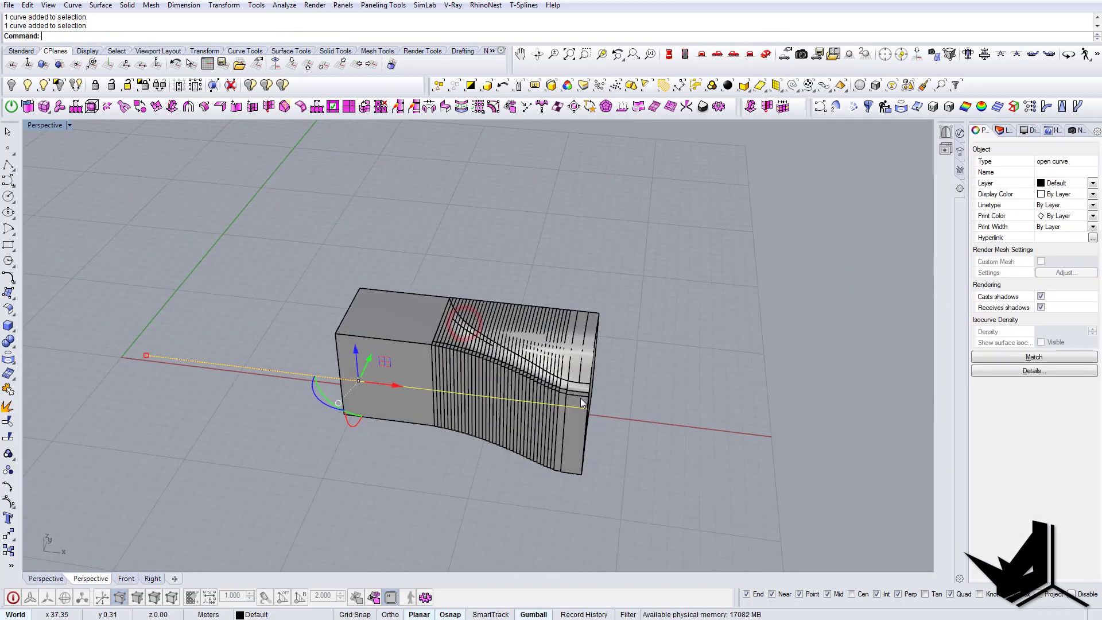
pyautogui.moveTo(395, 384); pyautogui.dragTo(447, 391)
pyautogui.moveTo(451, 391); pyautogui.dragTo(368, 403, button='right')
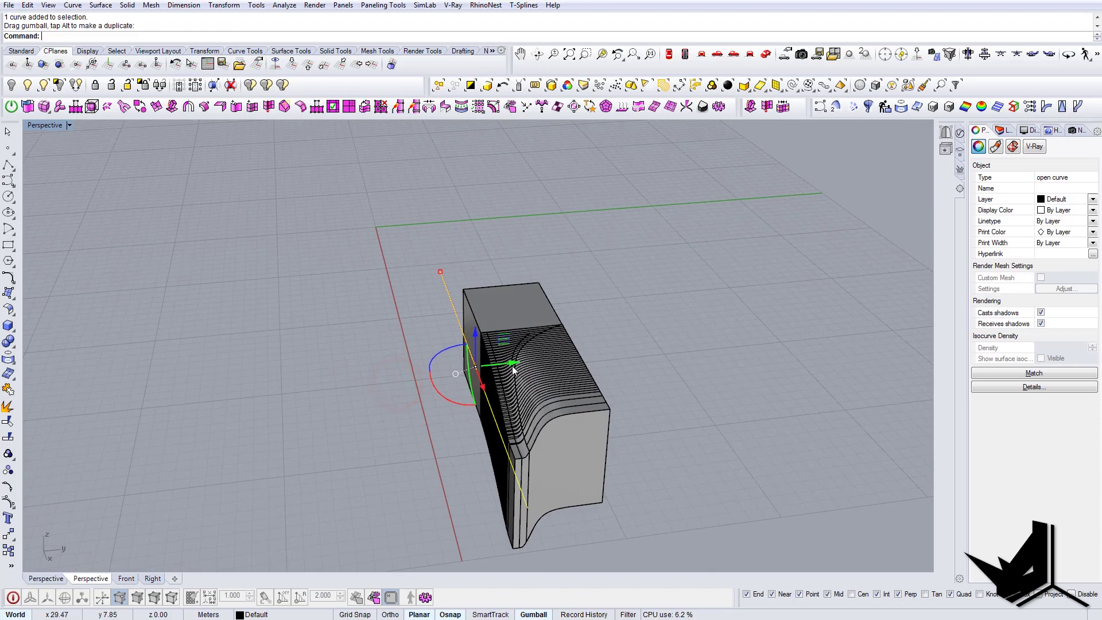
pyautogui.moveTo(512, 366); pyautogui.dragTo(695, 352)
pyautogui.press('Escape')
pyautogui.moveTo(549, 448); pyautogui.dragTo(574, 378, button='right')
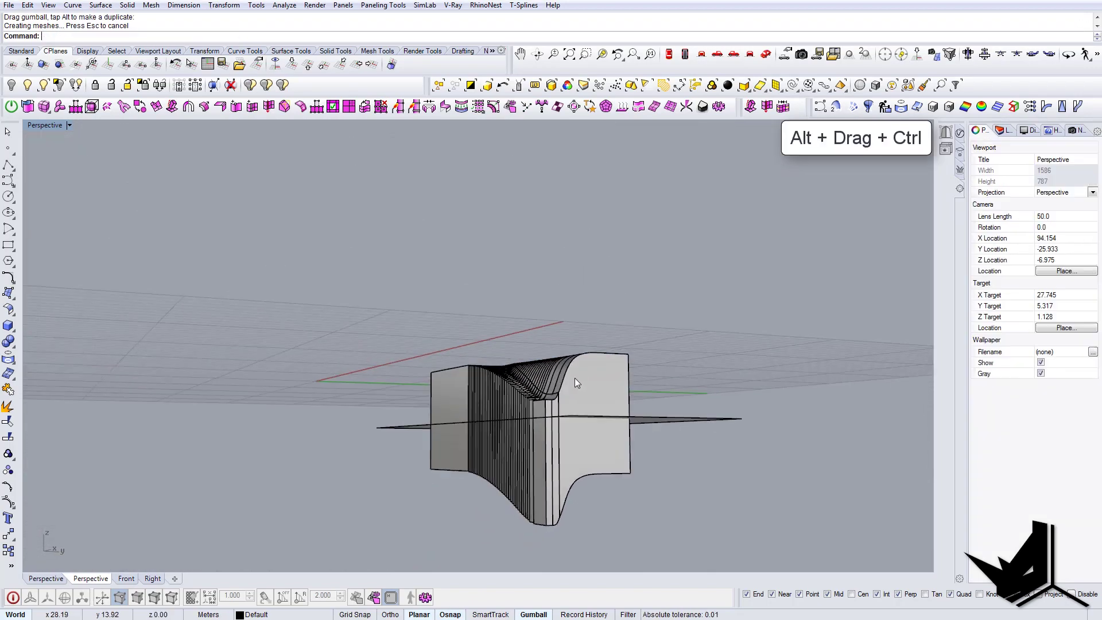
# Boolean-split the extruded roof mass with the horizontal cutting surface
pyautogui.write('bs')
pyautogui.press('Return')
pyautogui.moveTo(638, 499); pyautogui.dragTo(423, 450)
pyautogui.moveTo(617, 370); pyautogui.dragTo(652, 361, button='right')
pyautogui.press('Return')
pyautogui.click(659, 416)
pyautogui.press('Return')
# Delete the lower part of the split mass together with the cutting surface and its line
pyautogui.moveTo(722, 489); pyautogui.dragTo(501, 453)
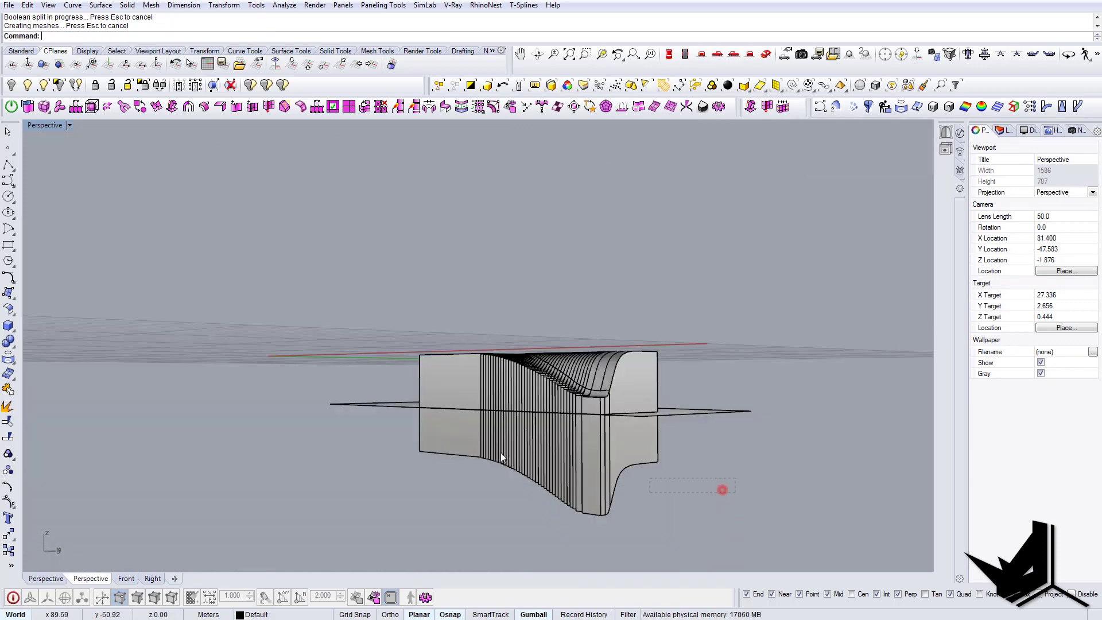
pyautogui.press('Delete')
pyautogui.moveTo(670, 440); pyautogui.dragTo(671, 481, button='right')
pyautogui.click(671, 410)
pyautogui.press('Delete')
pyautogui.moveTo(585, 383); pyautogui.dragTo(668, 432, button='right')
pyautogui.moveTo(659, 421); pyautogui.dragTo(619, 368)
pyautogui.press('Delete')
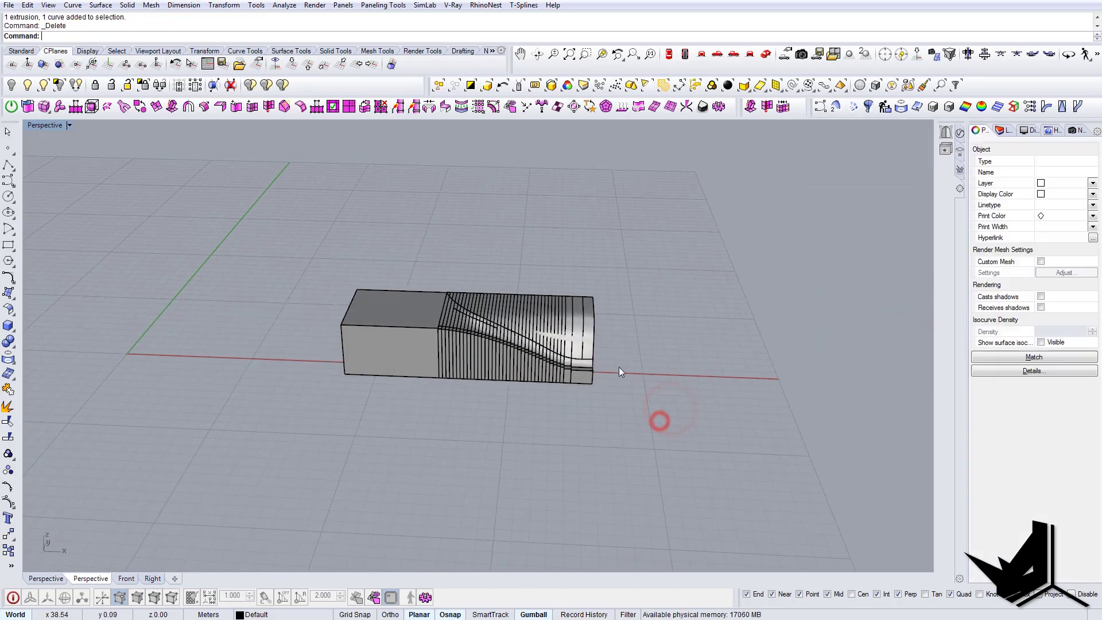
# Draw a rectangle on the roof from the back outer corner of the flat part to partway along the stepped part
pyautogui.moveTo(618, 368); pyautogui.dragTo(545, 371, button='right')
pyautogui.scroll(3, 497, 373)
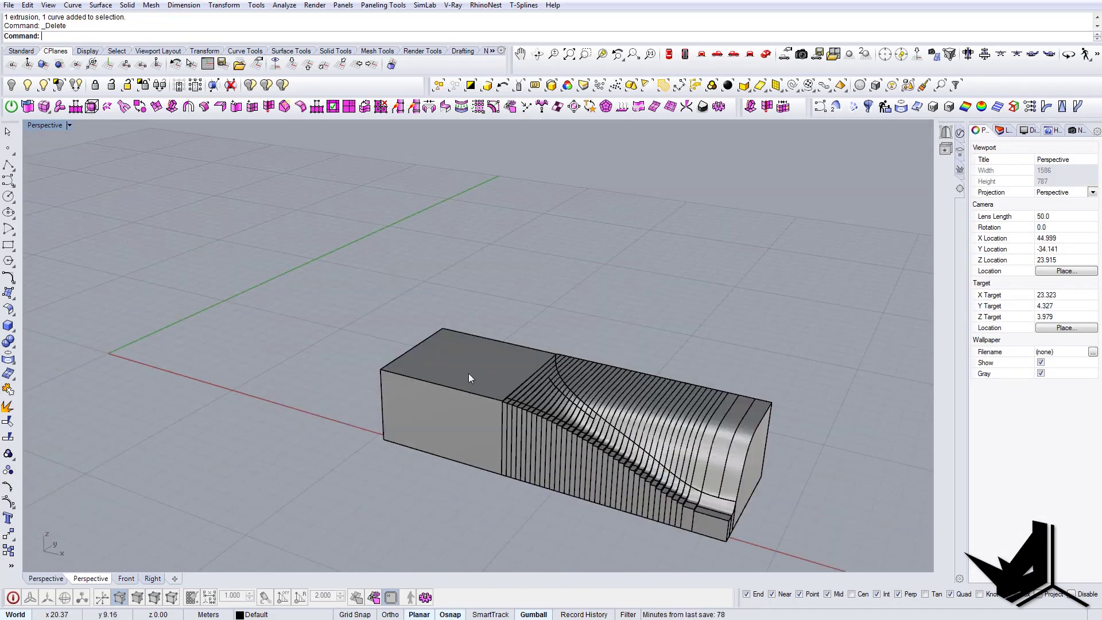
pyautogui.write('rec')
pyautogui.press('Return')
pyautogui.click(449, 333)
pyautogui.scroll(3, 573, 430)
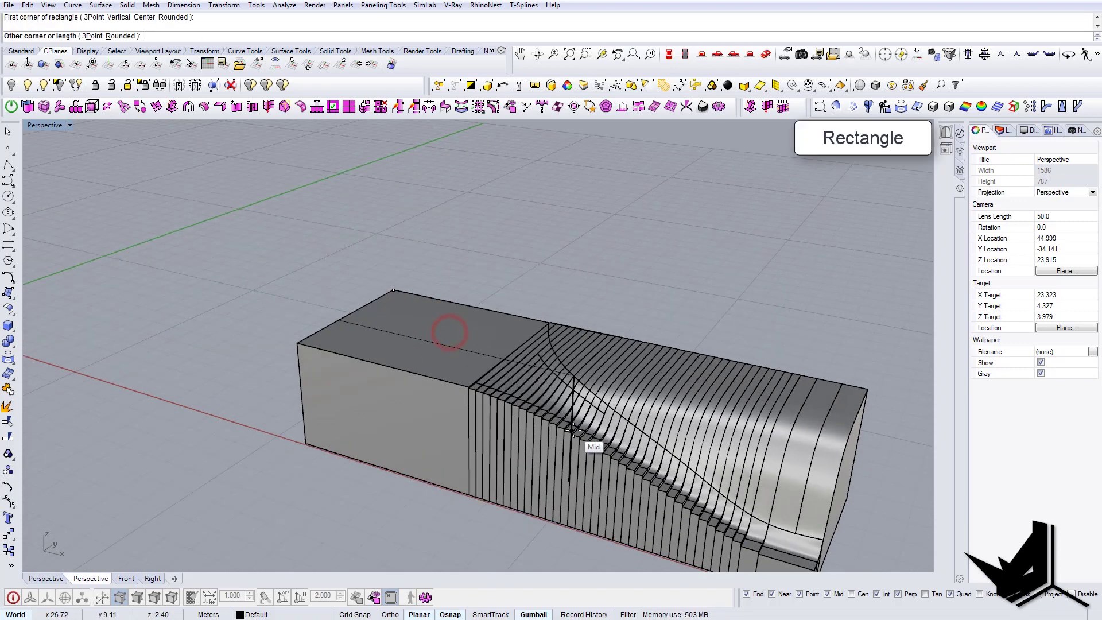
pyautogui.moveTo(573, 429); pyautogui.dragTo(627, 451, button='right')
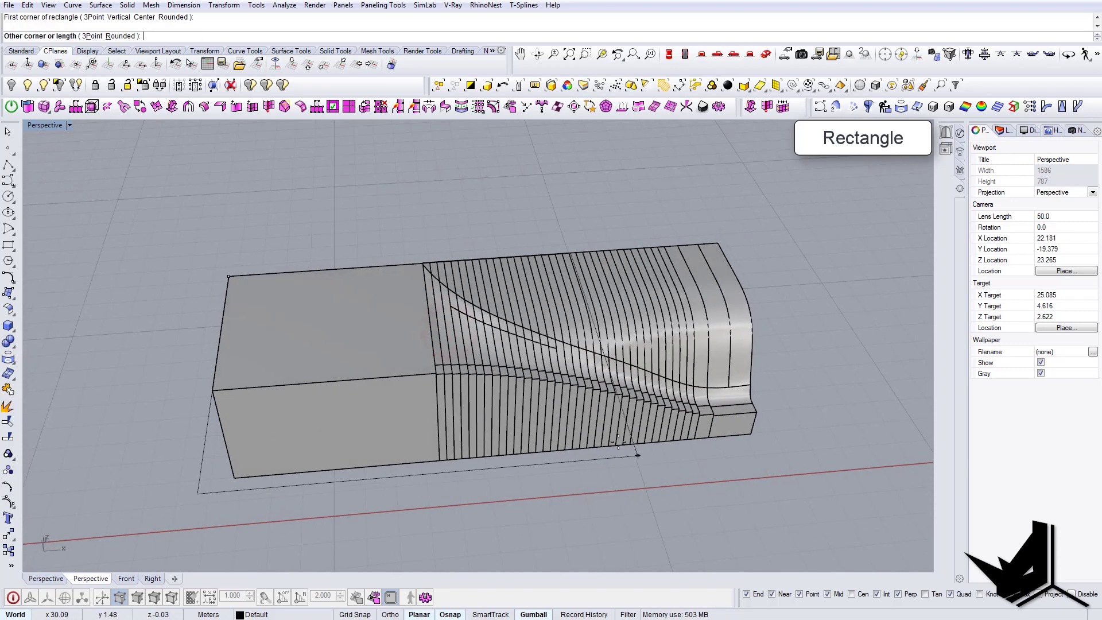
pyautogui.click(567, 383)
pyautogui.moveTo(581, 394); pyautogui.dragTo(476, 328, button='right')
# Stretch the rectangle with Scale1D from the back corner so that it reaches the front corner of the flat roof
pyautogui.click(514, 280)
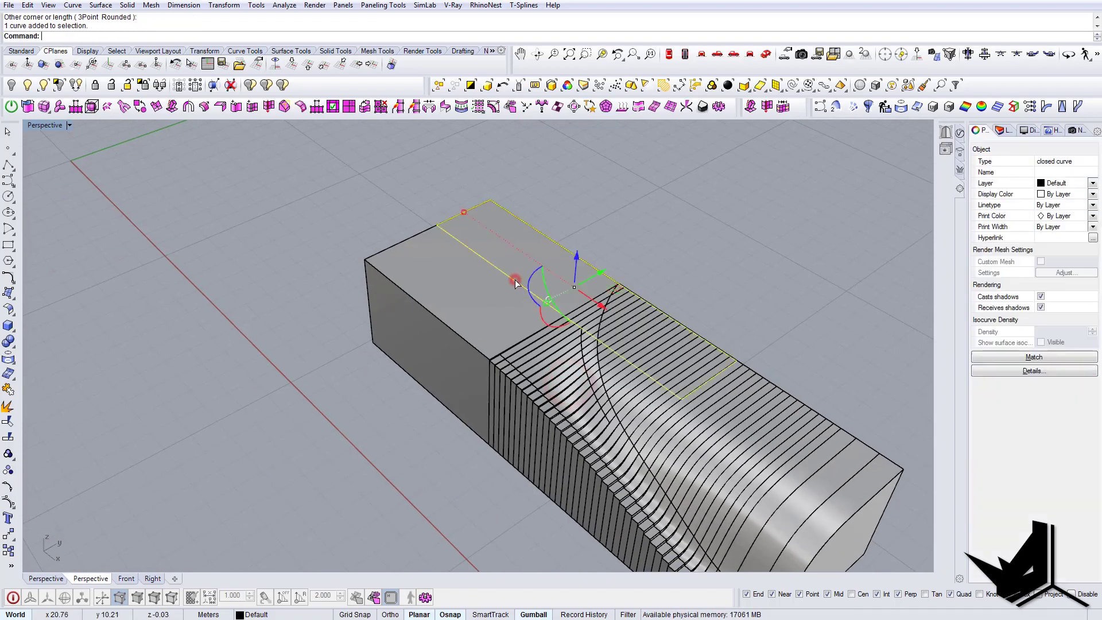
pyautogui.write('scale1d')
pyautogui.press('Return')
pyautogui.click(492, 201)
pyautogui.click(445, 224)
pyautogui.click(367, 262)
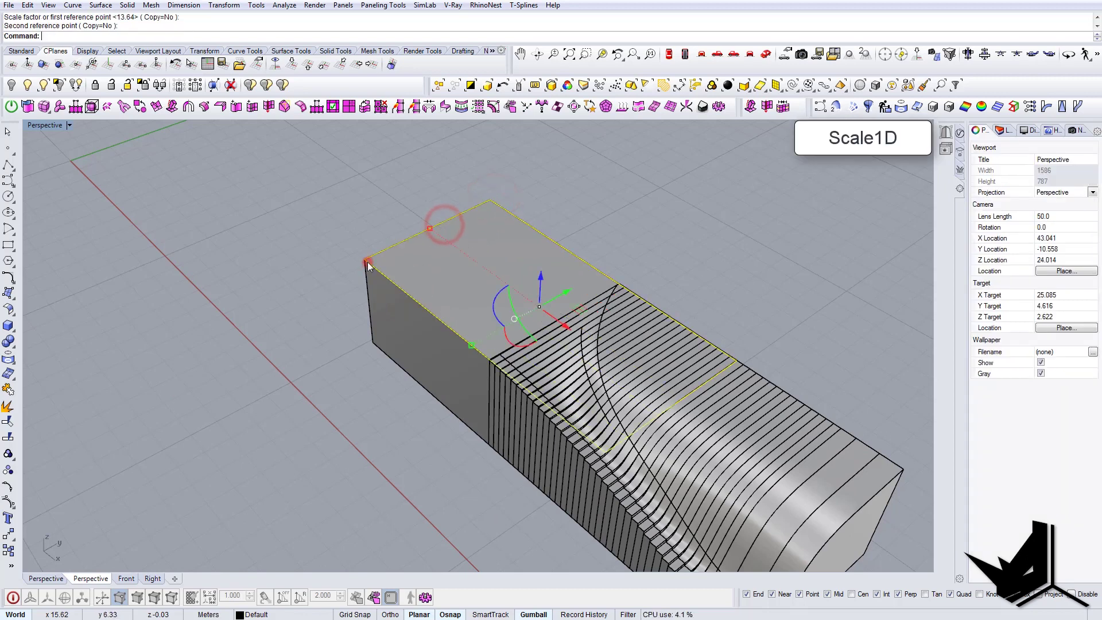
# Extrude the rectangle straight up with ExtrudeCrv to form the walls of the upper volume
pyautogui.moveTo(368, 264); pyautogui.dragTo(545, 246, button='right')
pyautogui.write('EC')
pyautogui.press('Return')
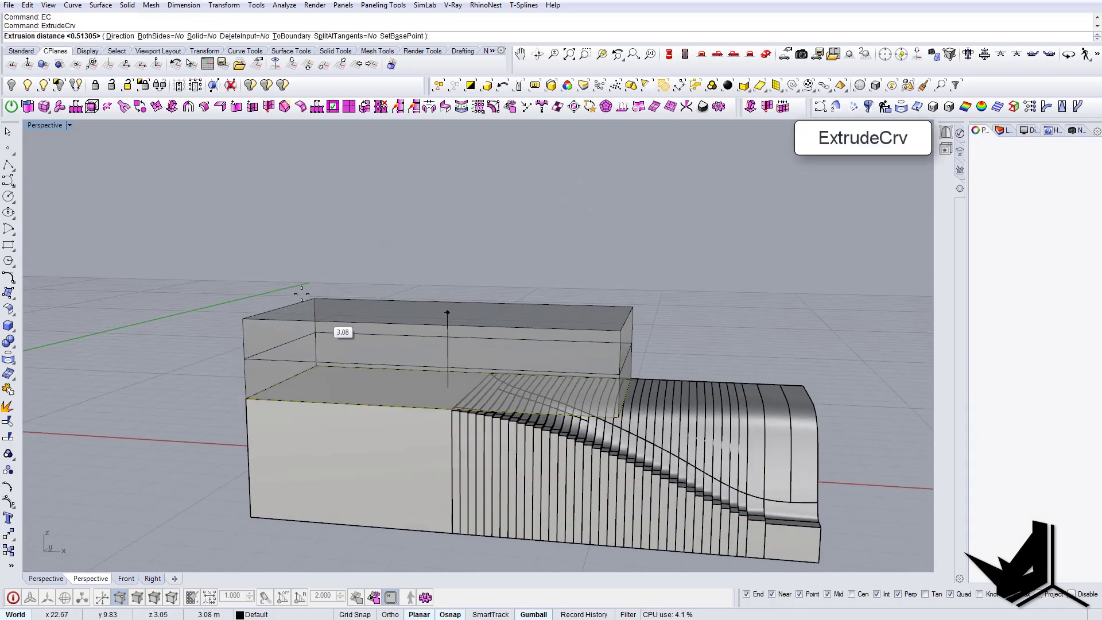
pyautogui.click(301, 278)
pyautogui.moveTo(301, 278); pyautogui.dragTo(469, 346, button='right')
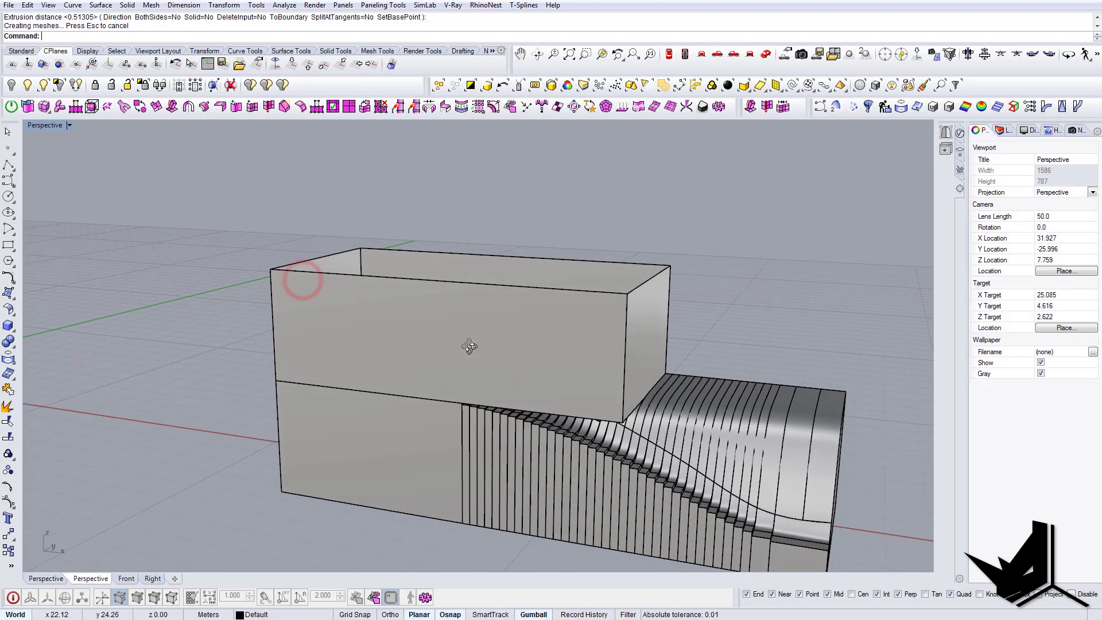
# Cap the extruded walls into a closed box
pyautogui.scroll(-5, 469, 346)
pyautogui.click(552, 357)
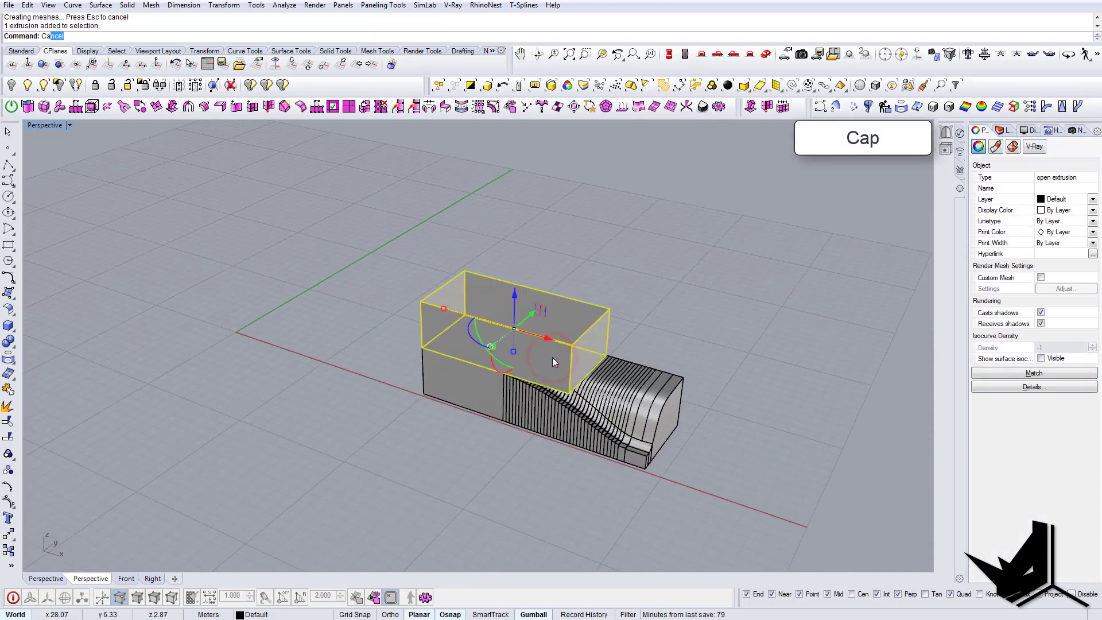
pyautogui.write('p')
pyautogui.press('Return')
pyautogui.press('Escape')
# Make the upper box slightly taller with Scale1D, keeping its base on the flat roof
pyautogui.scroll(4, 525, 321)
pyautogui.moveTo(528, 349); pyautogui.dragTo(499, 313, button='right')
pyautogui.click(491, 350)
pyautogui.write('SC1')
pyautogui.press('Return')
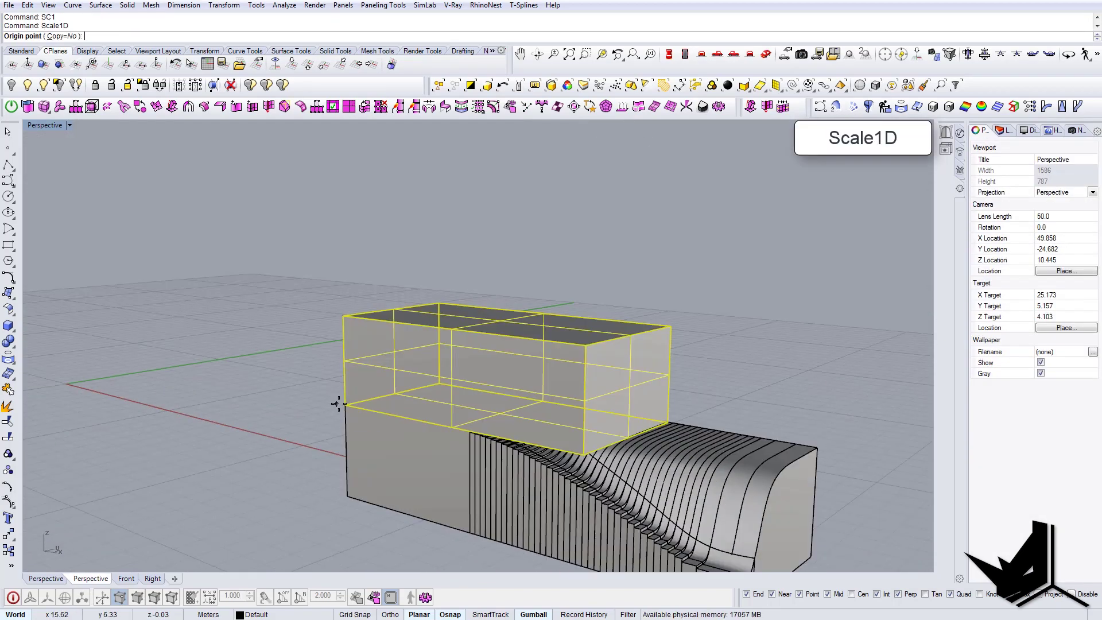
pyautogui.click(337, 403)
pyautogui.click(343, 315)
pyautogui.click(336, 298)
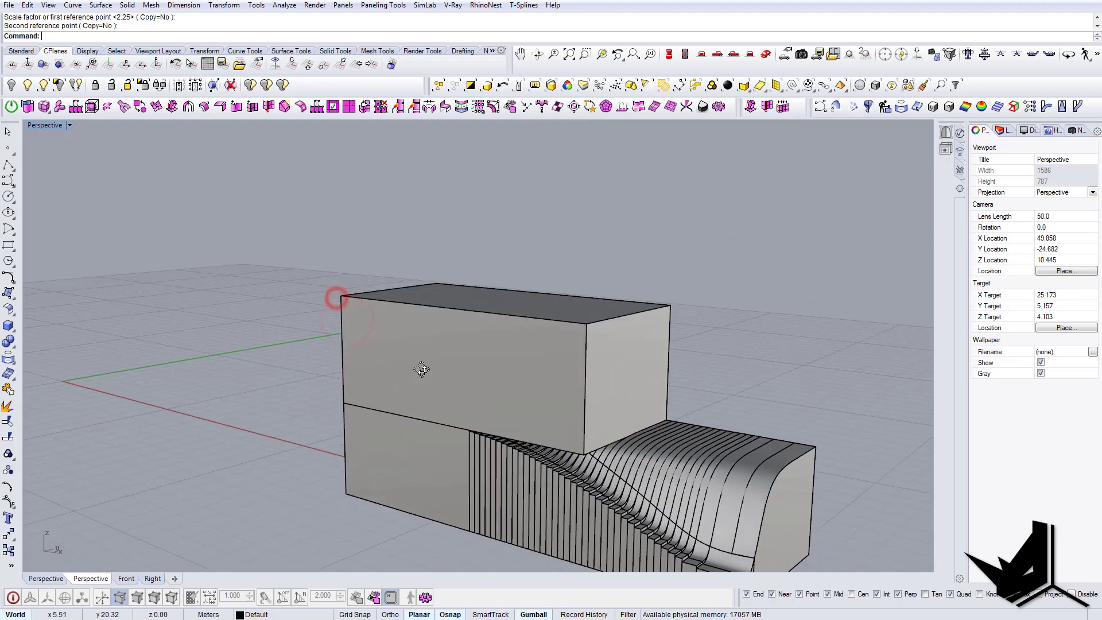
# Compare the finished massing with the reference photo of the brick building in Windows Photo Viewer from a similar low angle
pyautogui.scroll(-4, 422, 367)
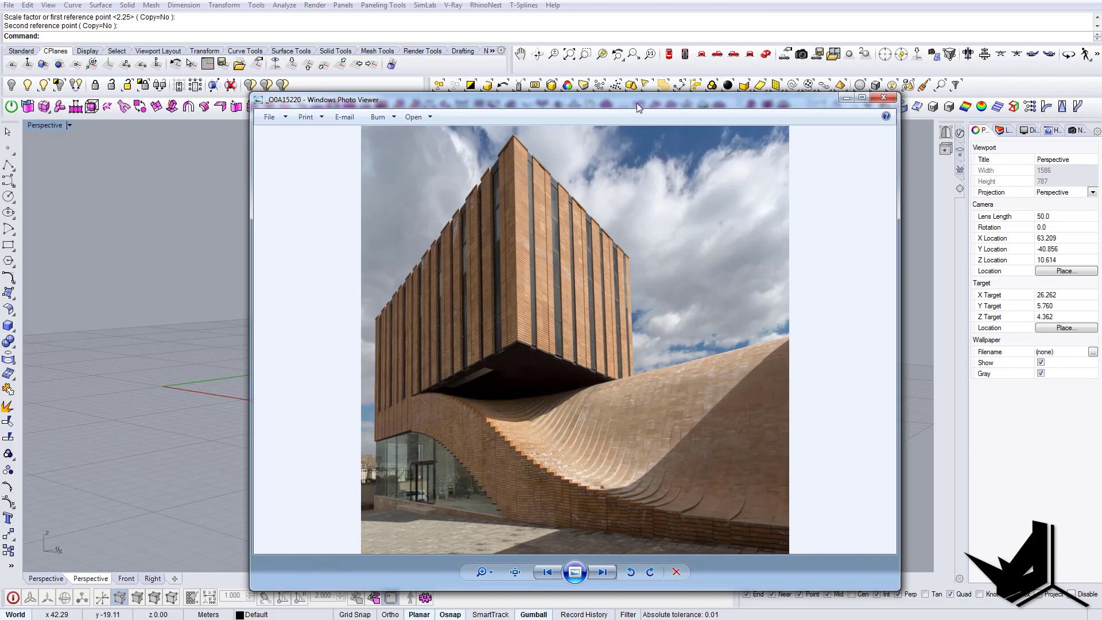
pyautogui.moveTo(637, 103); pyautogui.dragTo(1002, 151)
pyautogui.moveTo(500, 427); pyautogui.dragTo(428, 376, button='right')
pyautogui.scroll(4, 587, 439)
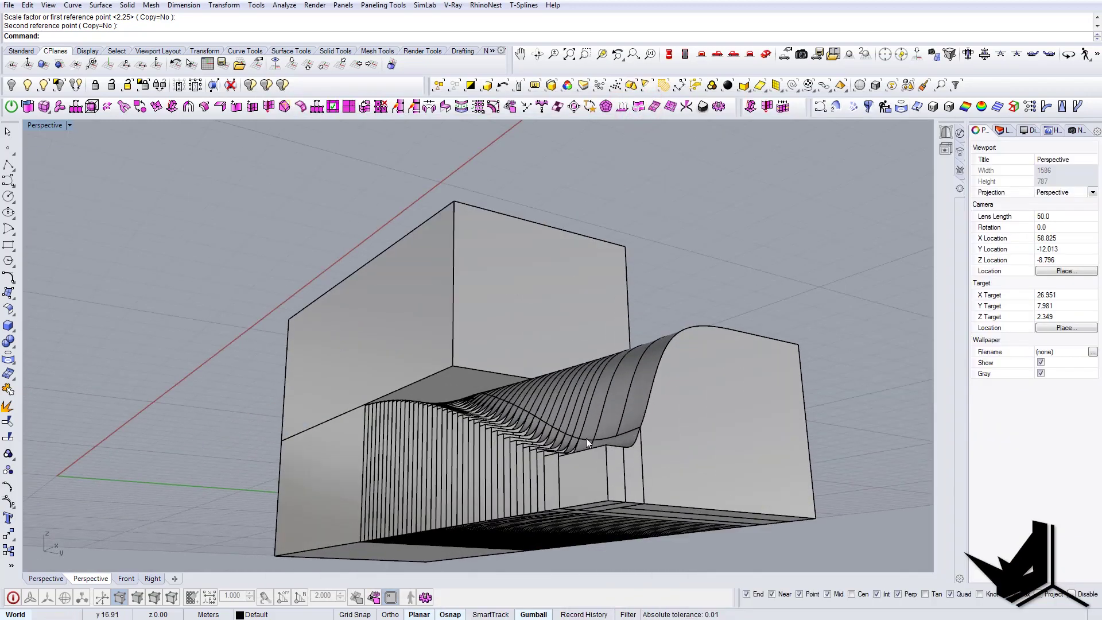
pyautogui.moveTo(586, 438); pyautogui.dragTo(322, 272, button='right')
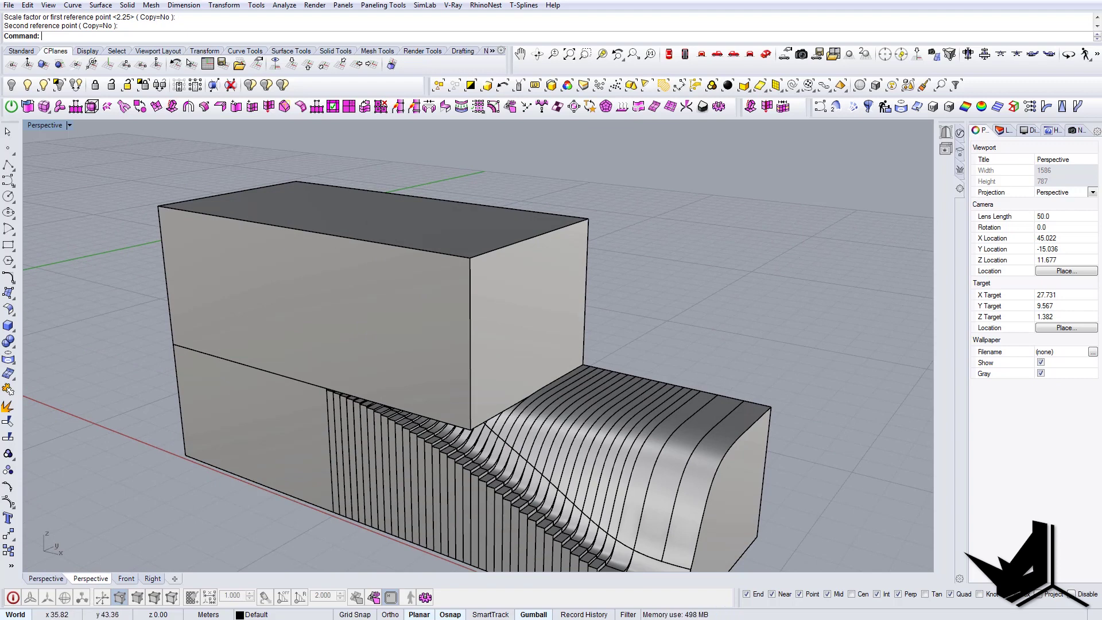
pyautogui.hotkey('alt', 'Tab')
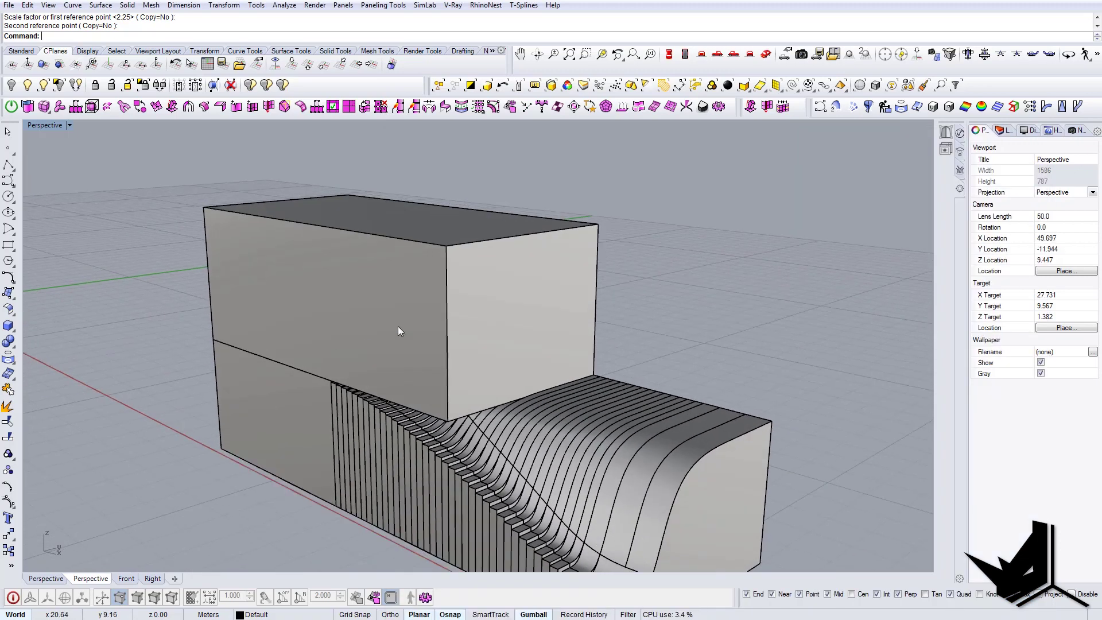
pyautogui.click(322, 294)
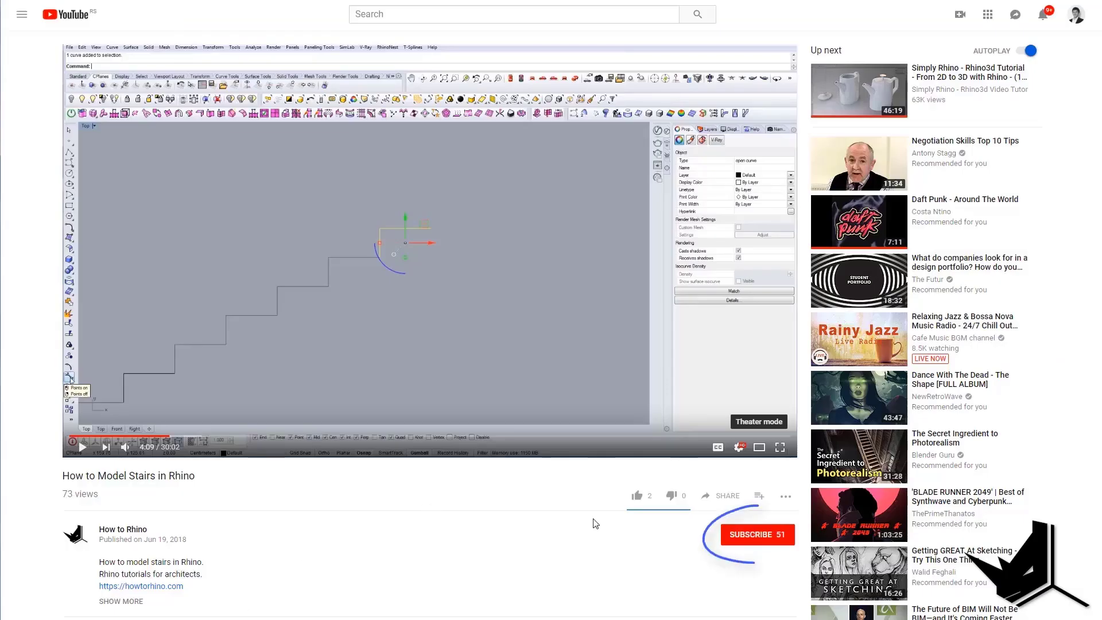
# Switch to the How to Model Stairs in Rhino video page on YouTube and subscribe to the How to Rhino channel
pyautogui.click(769, 540)
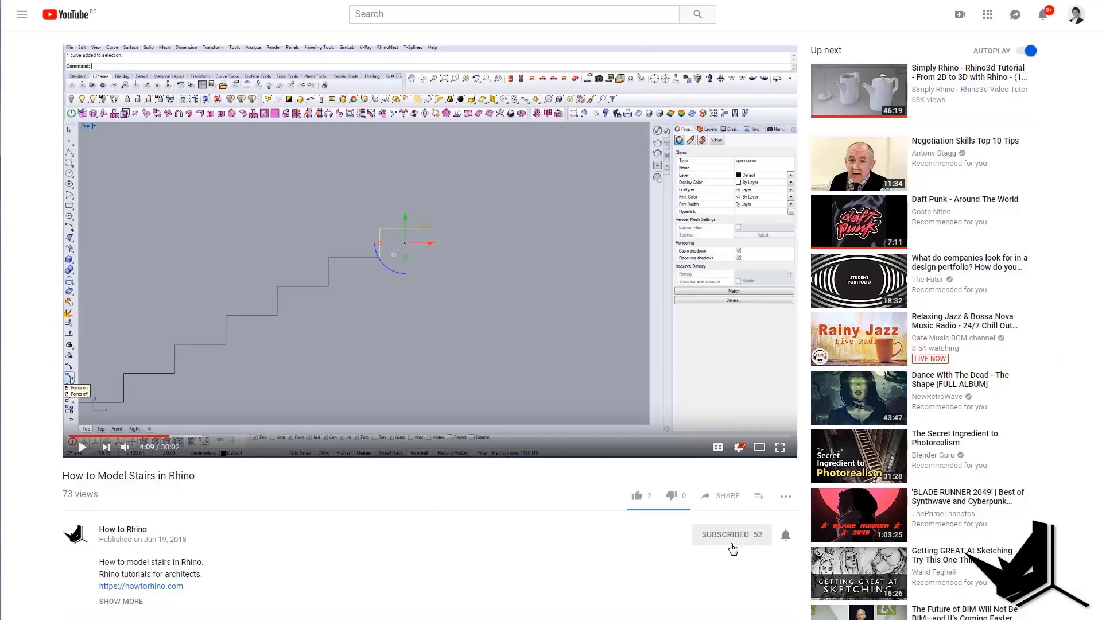